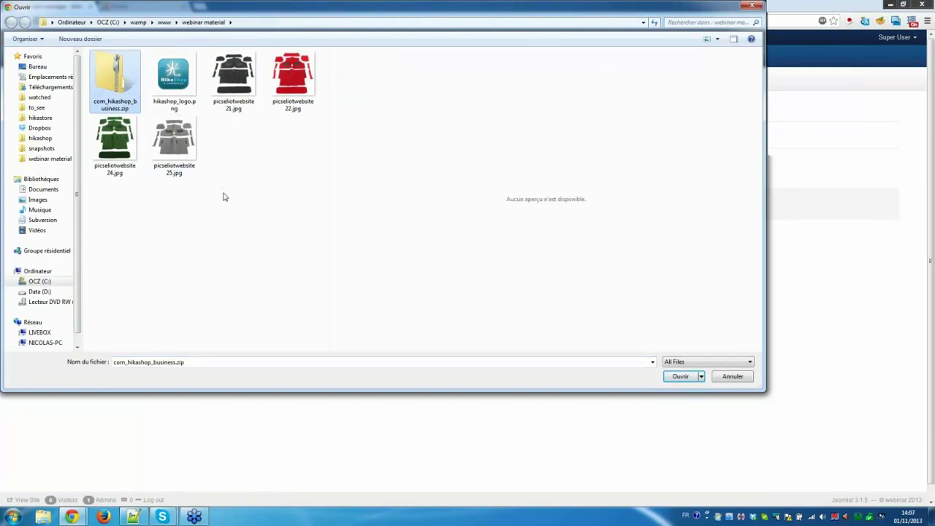
Upload and install com_hikashop_business.zip to bring up the HikaShop installation wizard.
left_click(678, 380)
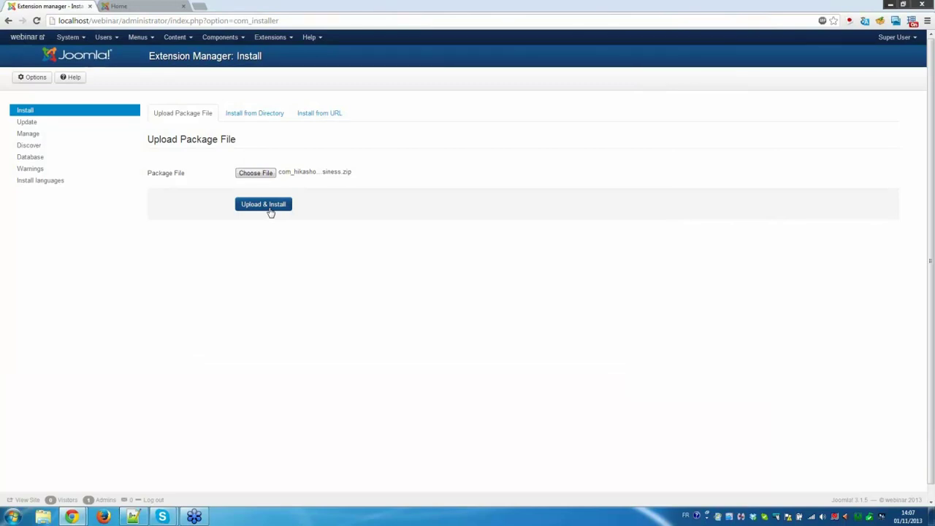
left_click(270, 209)
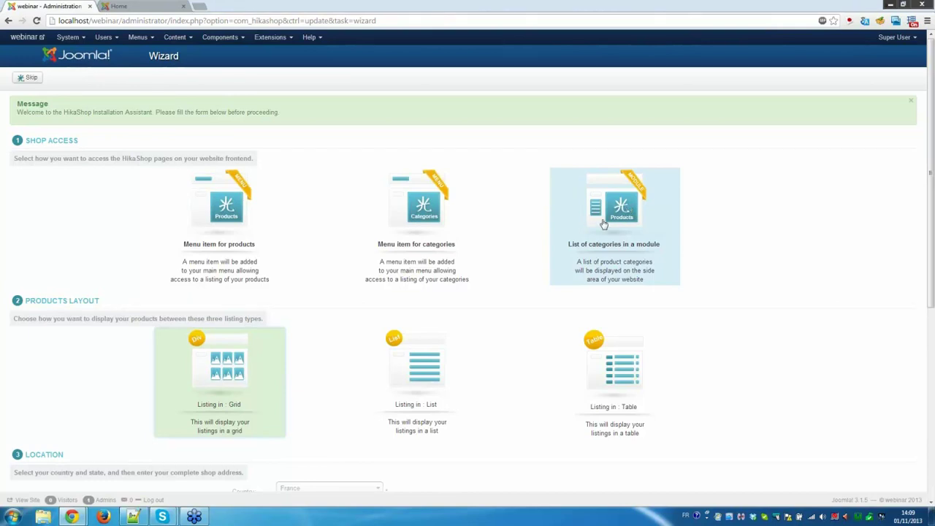
Choose 'Menu item for products' and 'List of categories in a module' as shop access, keeping Grid layout.
left_click(235, 217)
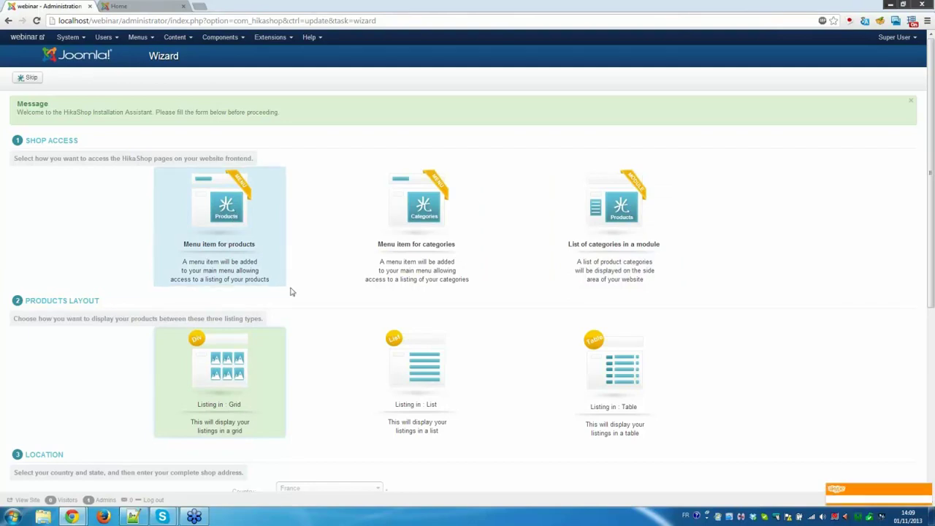
left_click(634, 216)
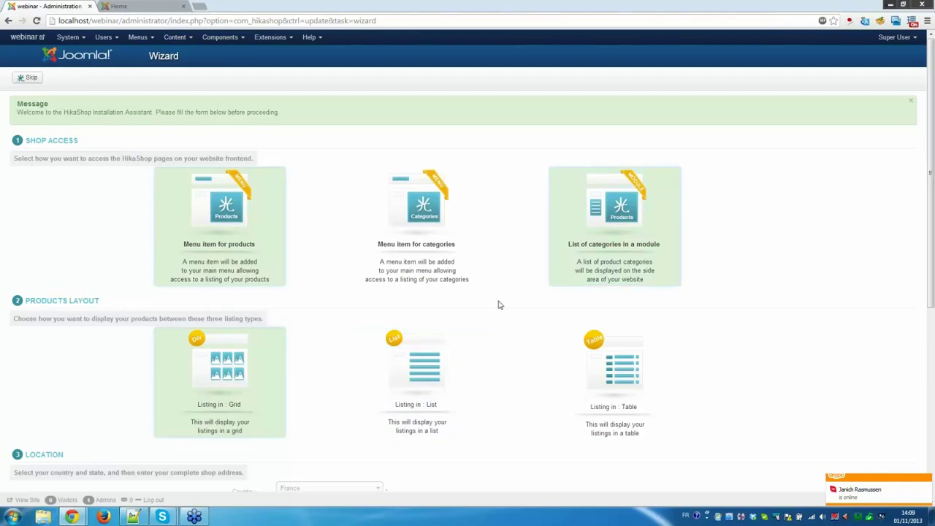
scroll(499, 305, "down", 3)
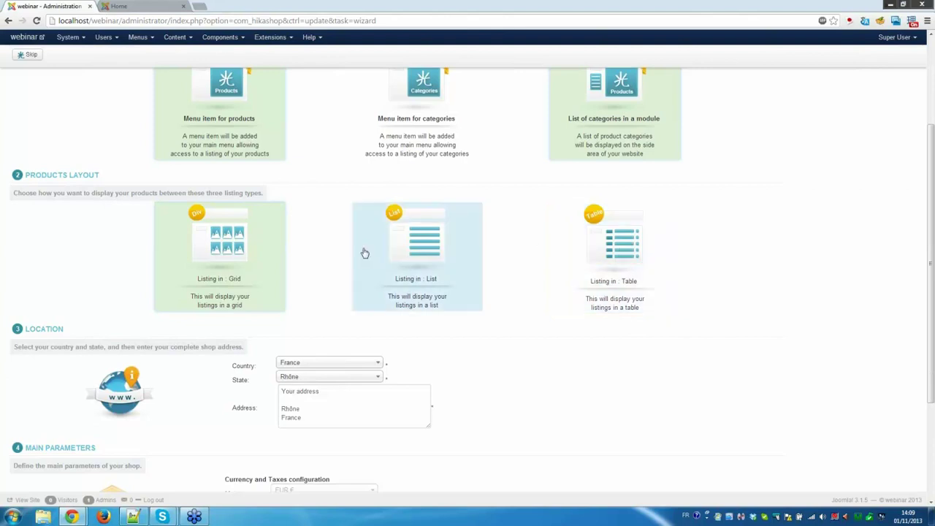
scroll(180, 286, "down", 1)
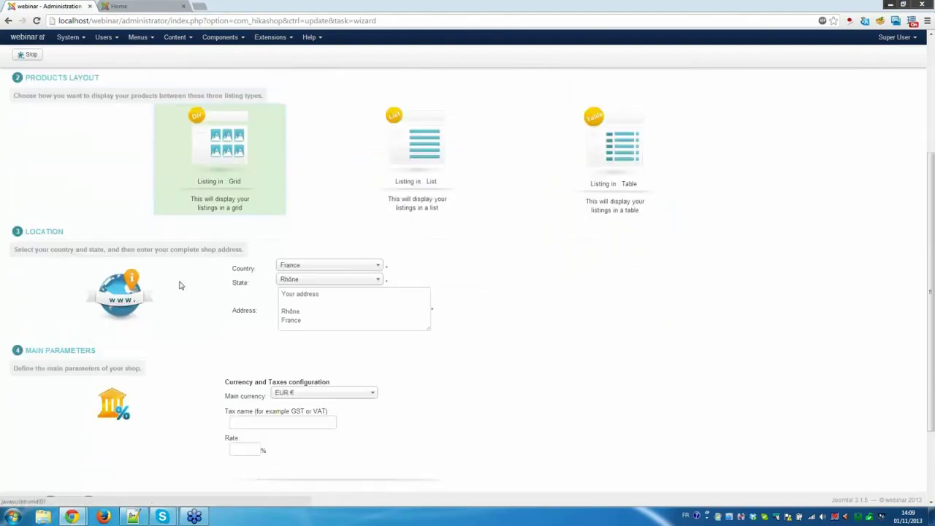
scroll(219, 290, "down", 1)
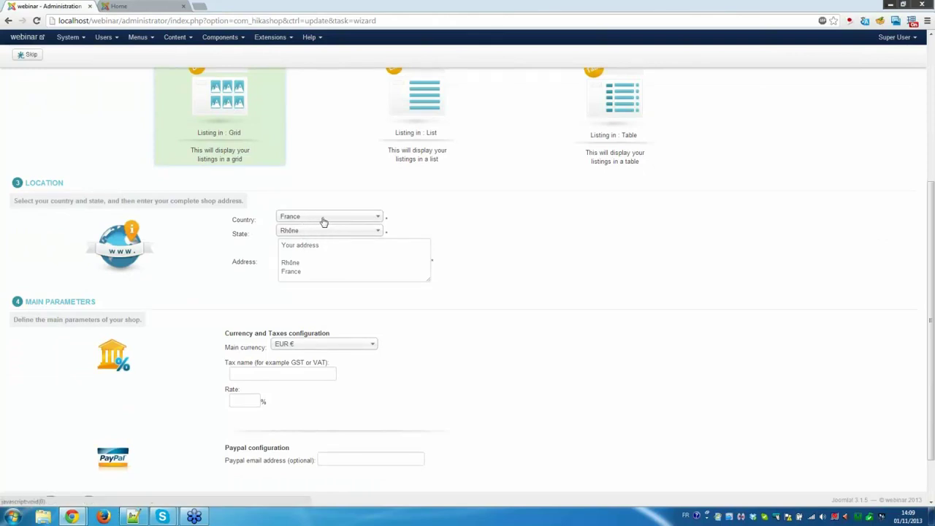
Replace the placeholder address with the shop's street address, then postcode and city on a second line.
left_click_drag(344, 246, 282, 245)
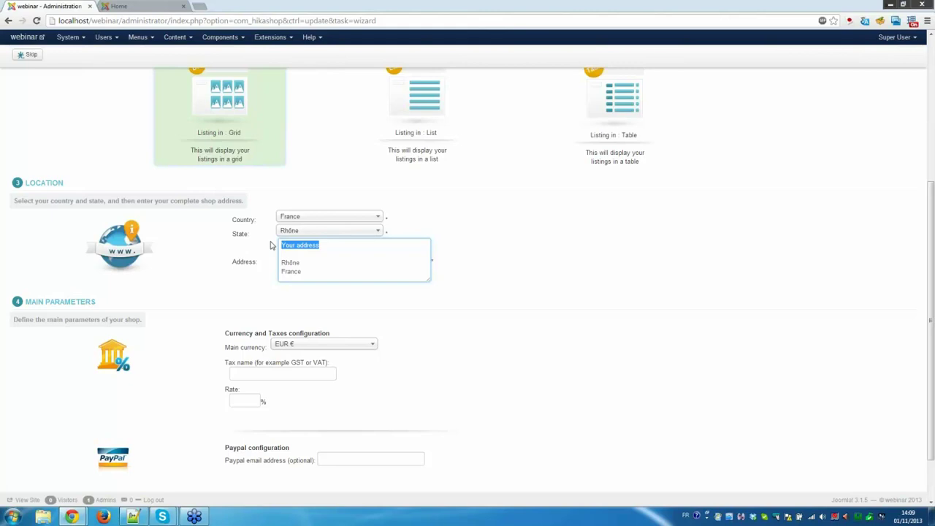
key("Return")
type("69007")
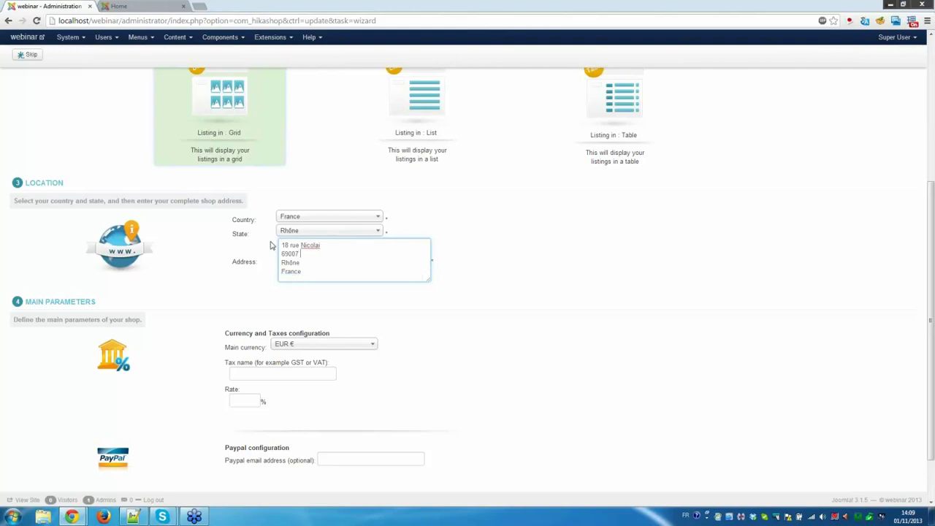
type(" Lyon")
left_click(189, 318)
scroll(189, 318, "down", 2)
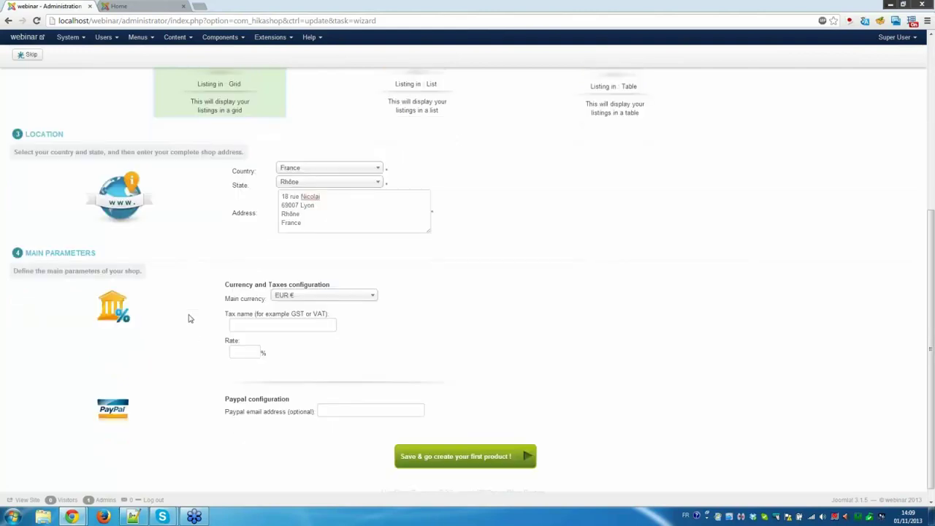
Keep EUR € as main currency and enter a TVA tax at a 19.6 rate.
left_click(338, 284)
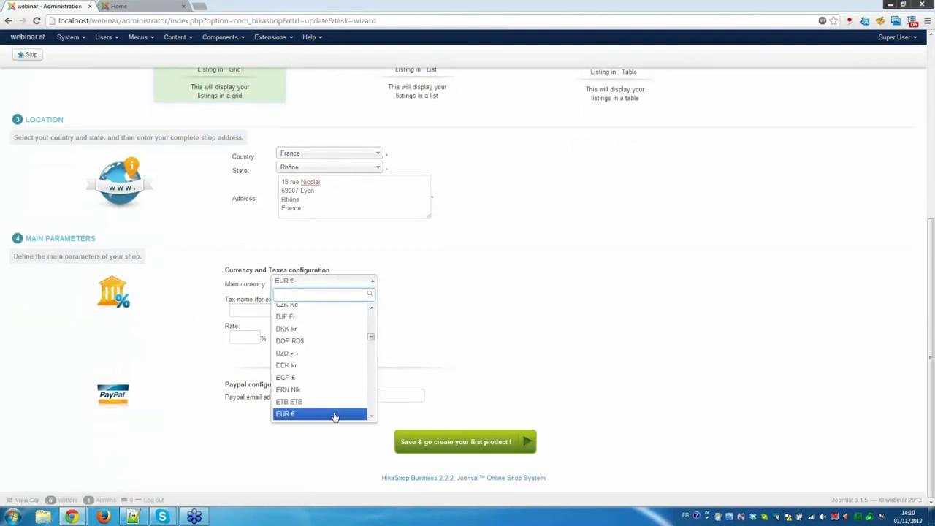
left_click(459, 344)
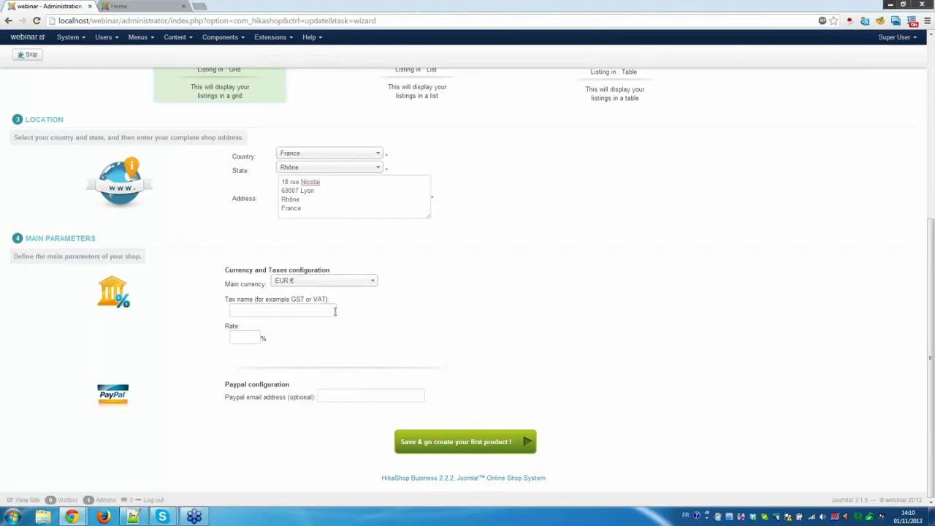
left_click(288, 311)
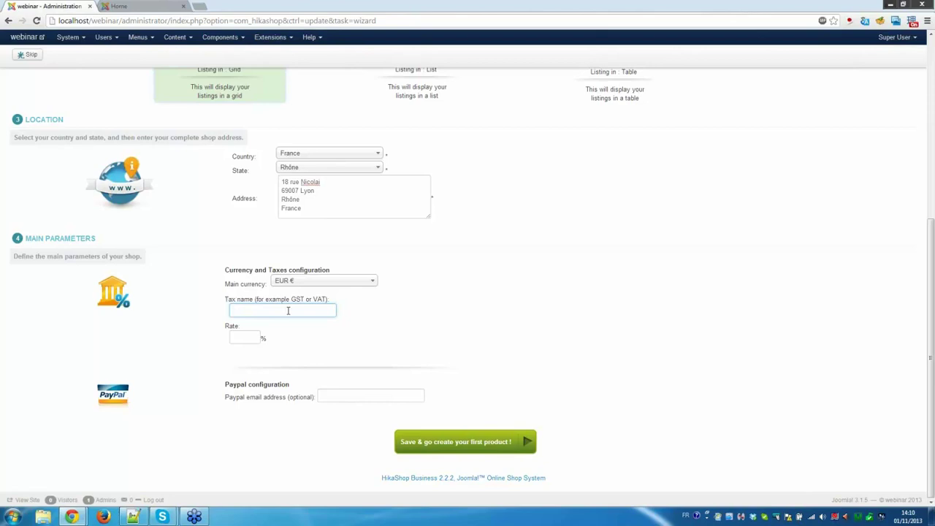
type("VA")
left_click(244, 338)
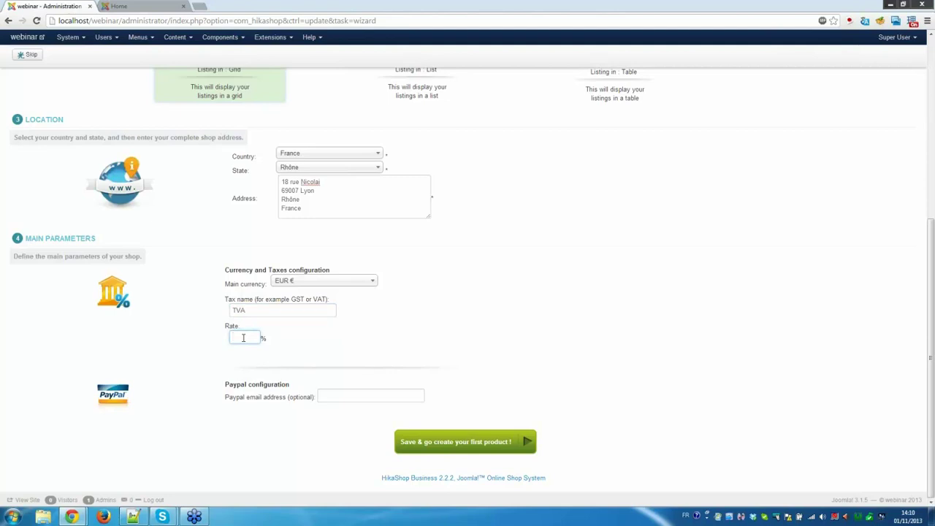
type("19.6")
Fill in the PayPal e-mail address and save the wizard settings.
left_click(372, 395)
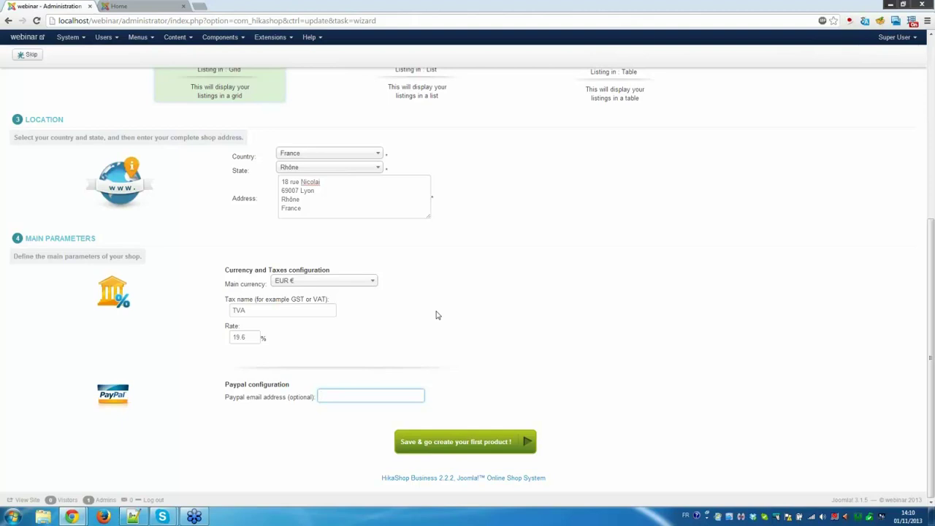
left_click(365, 396)
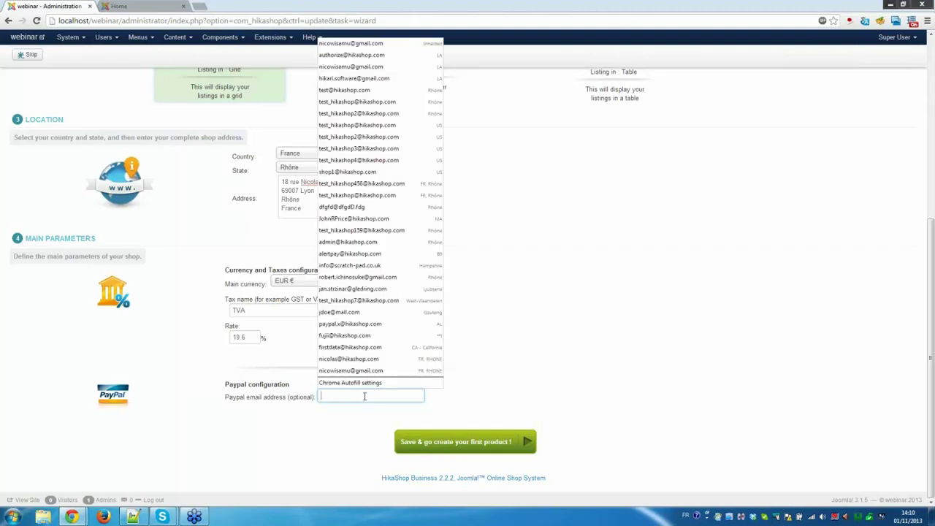
left_click(492, 421)
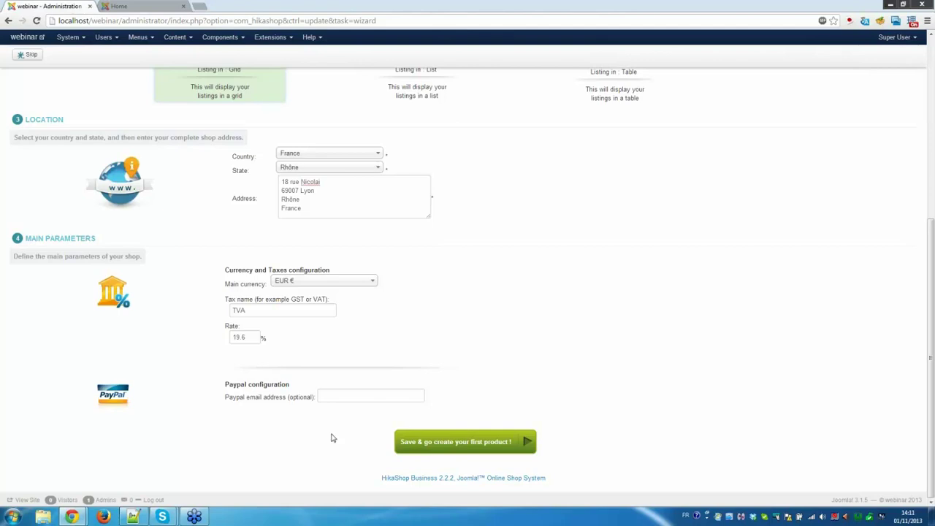
left_click(341, 394)
type("hik")
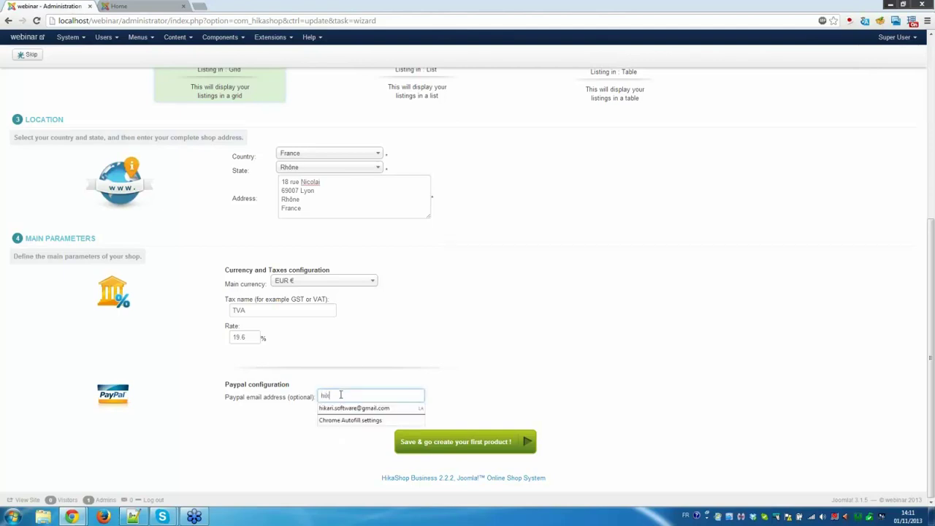
left_click(380, 408)
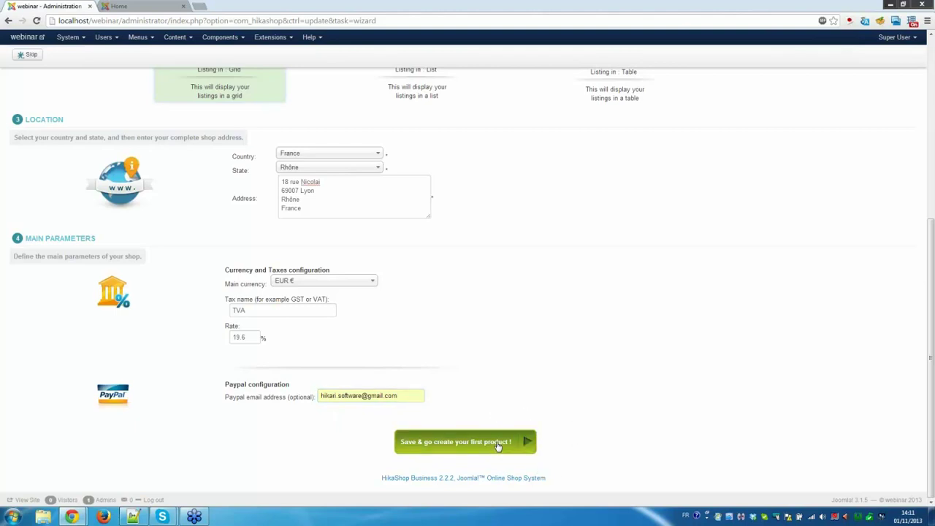
left_click(498, 446)
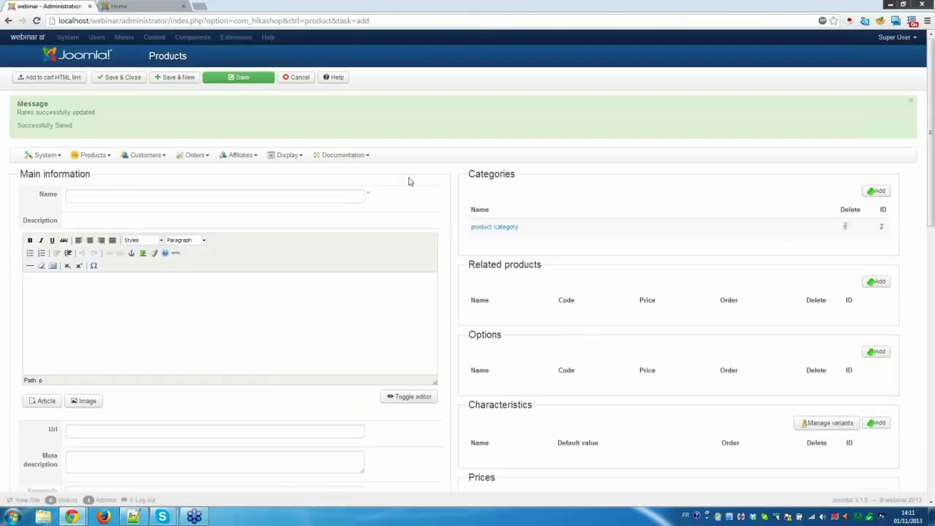
Name the product 'My First Product' and paste lorem ipsum text as its description.
left_click(229, 195)
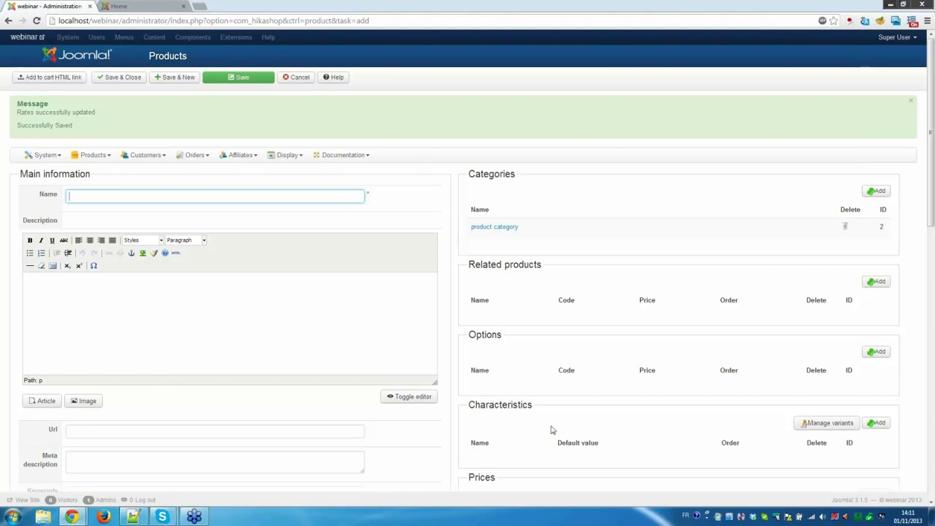
scroll(555, 431, "down", 4)
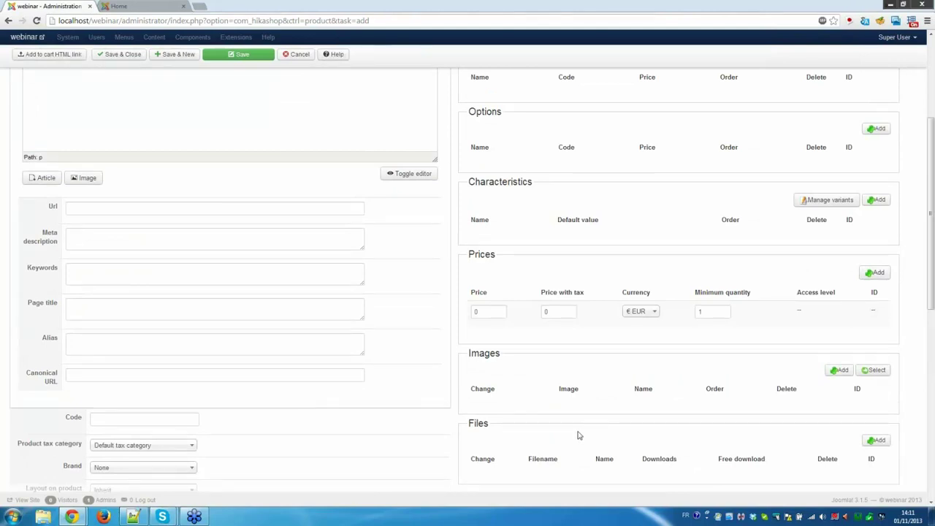
scroll(577, 436, "up", 5)
left_click(285, 199)
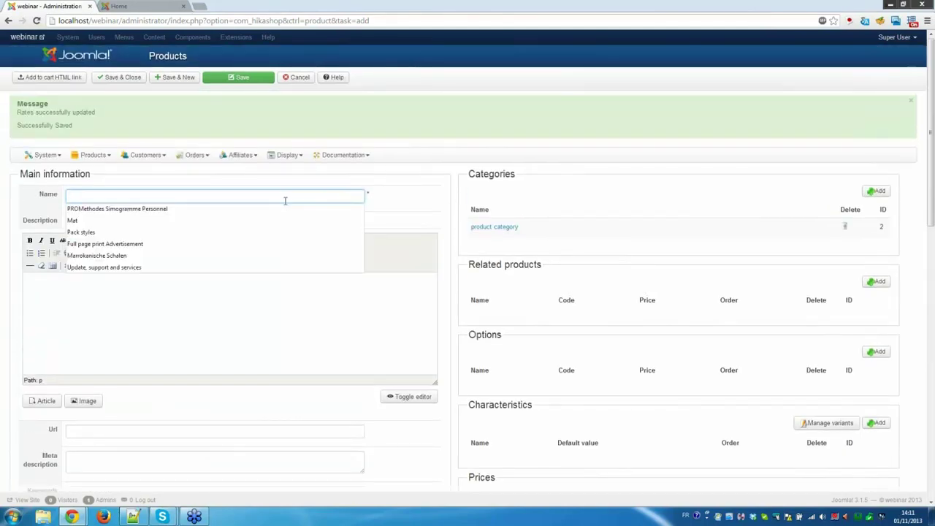
type("My Fi")
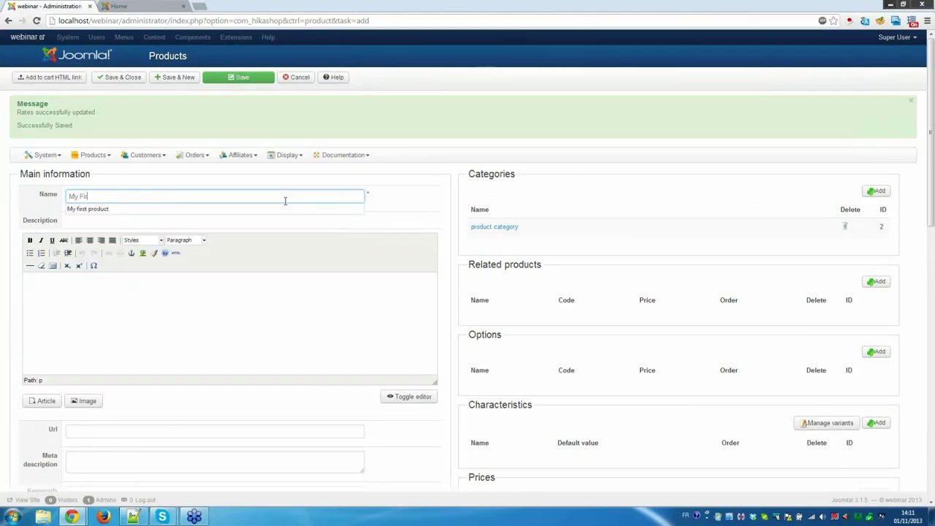
type("rst Product")
left_click(212, 315)
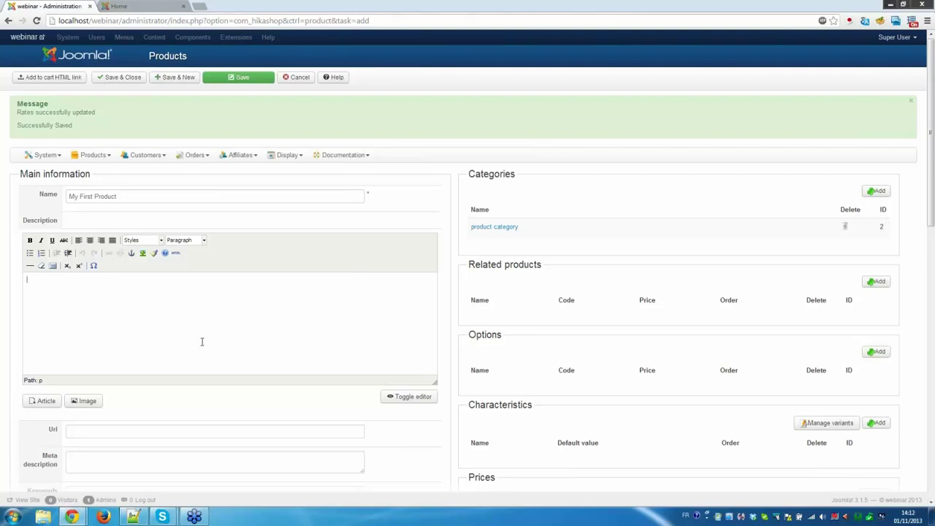
key("ctrl+v")
scroll(220, 341, "up", 1)
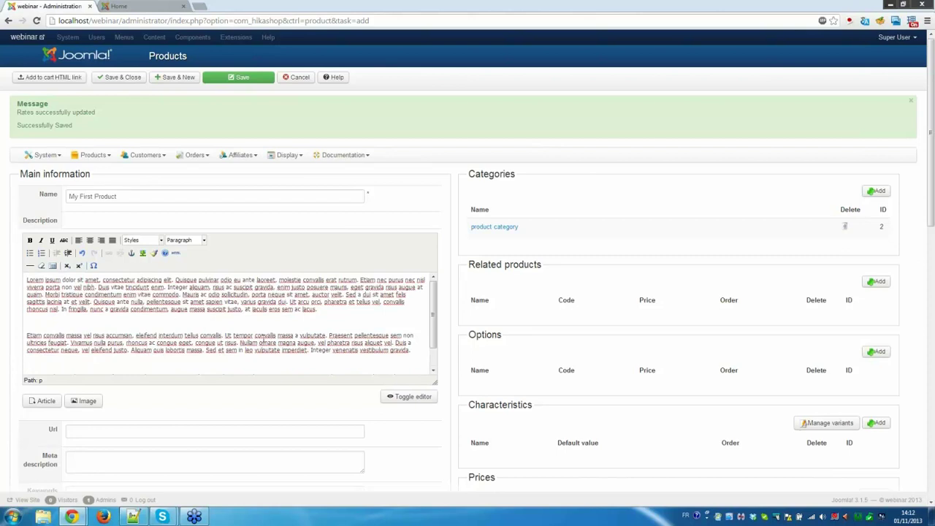
scroll(274, 357, "down", 1)
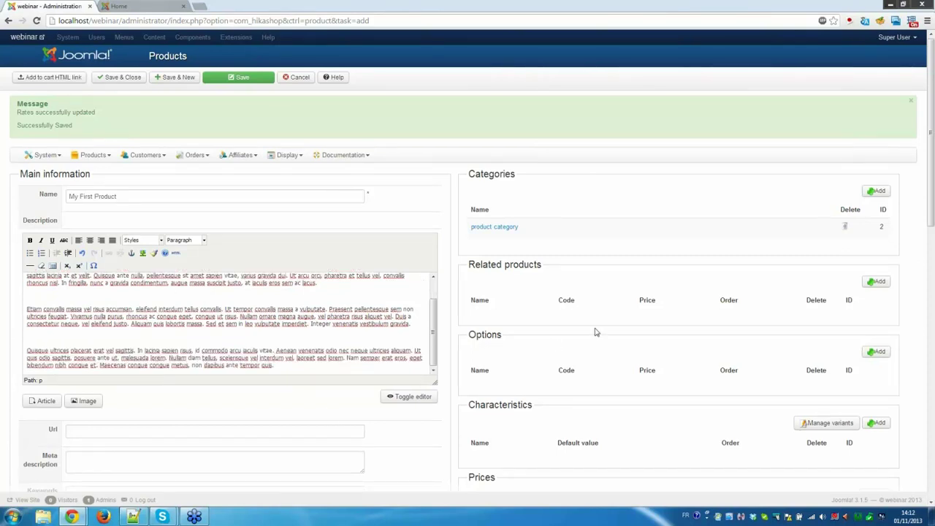
scroll(594, 333, "down", 2)
left_click(473, 410)
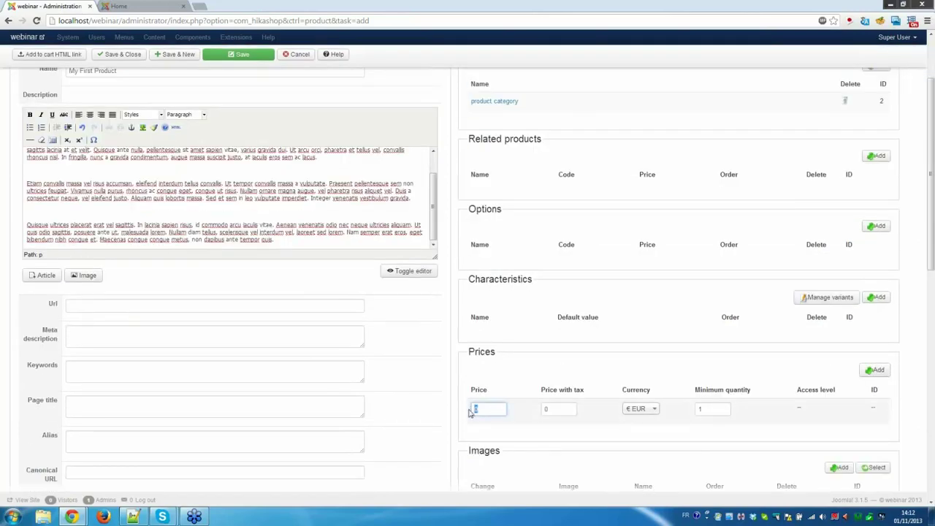
type("100")
left_click(523, 374)
left_click(570, 410)
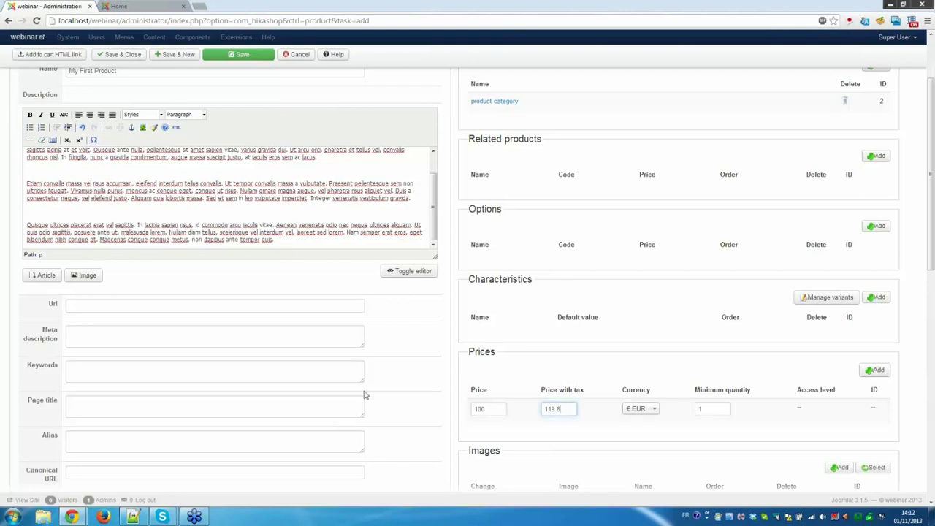
left_click(415, 354)
scroll(411, 365, "down", 3)
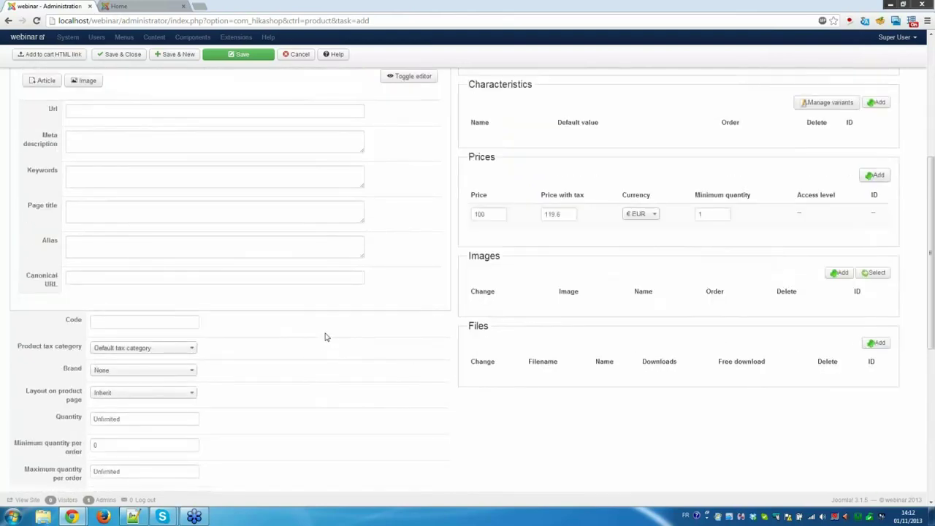
Upload hikashop_logo.png through the Images Add dialog, so it appears as image ID 1.
left_click(842, 273)
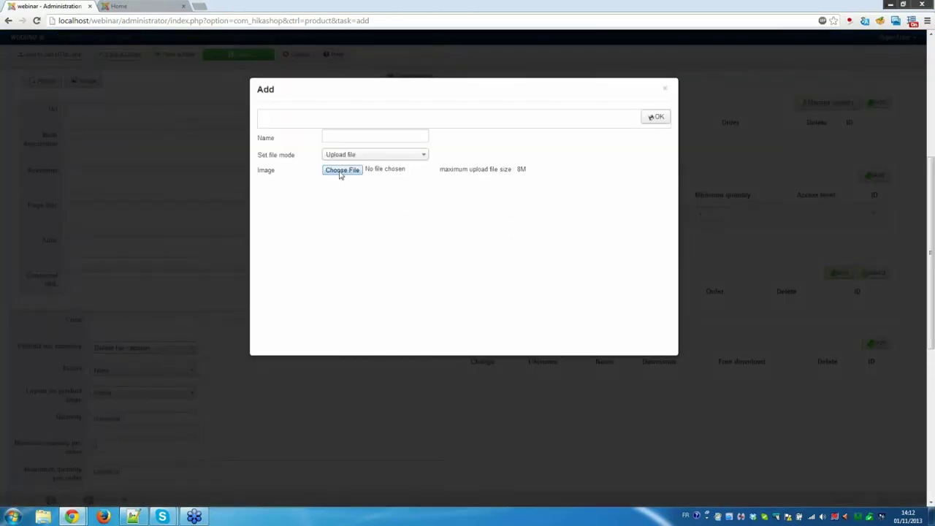
left_click(341, 172)
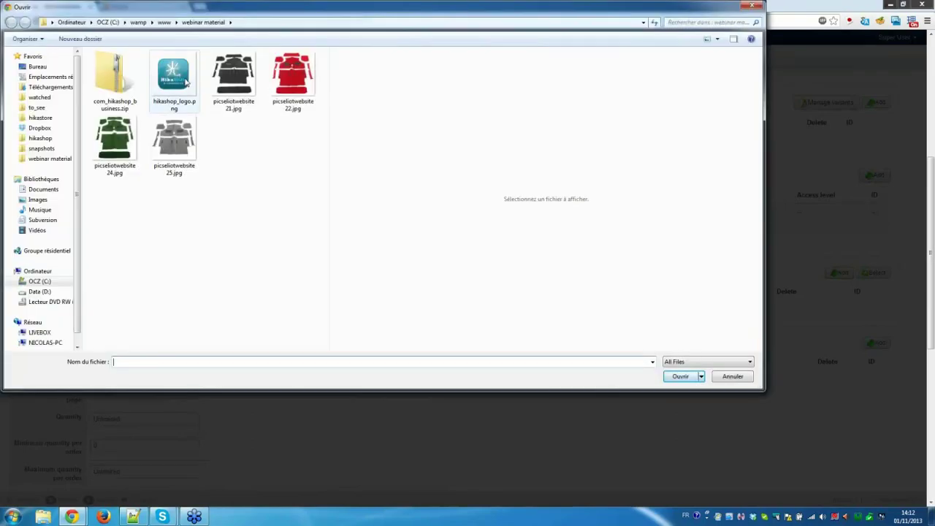
left_click(185, 83)
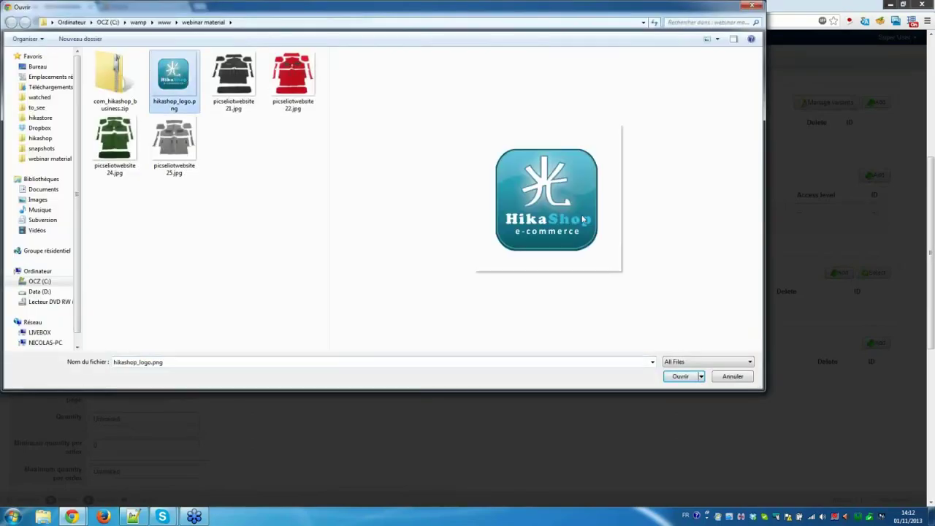
left_click(681, 377)
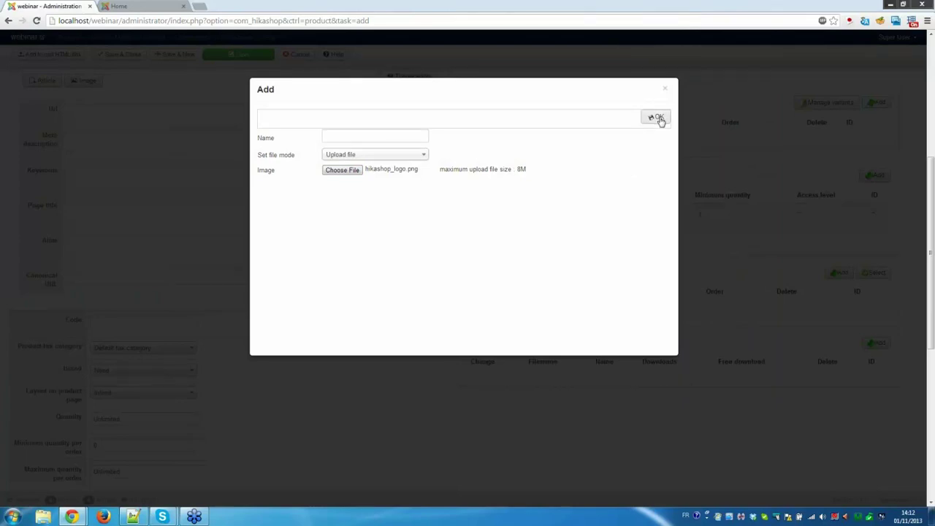
left_click(657, 119)
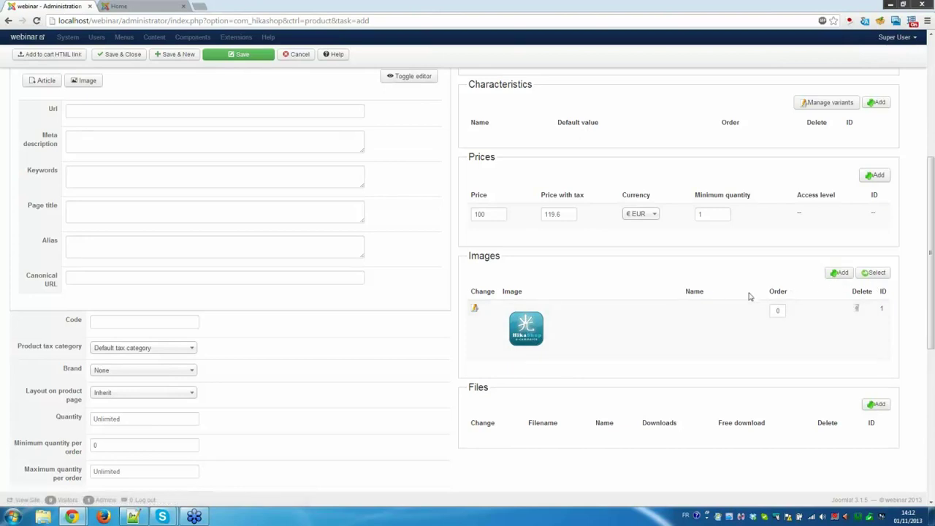
Leave the brand as None and set the stock quantity to 50.
scroll(709, 298, "down", 1)
scroll(709, 298, "down", 3)
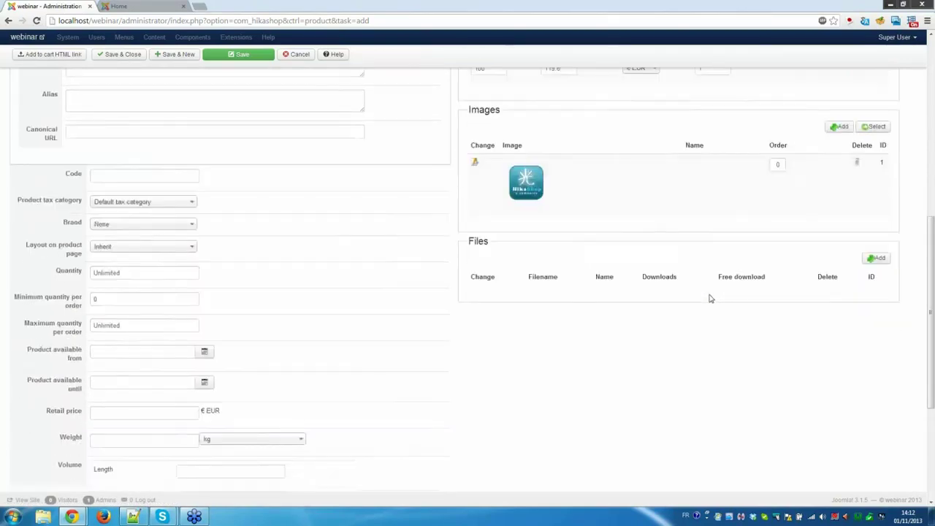
scroll(147, 227, "up", 1)
left_click(130, 228)
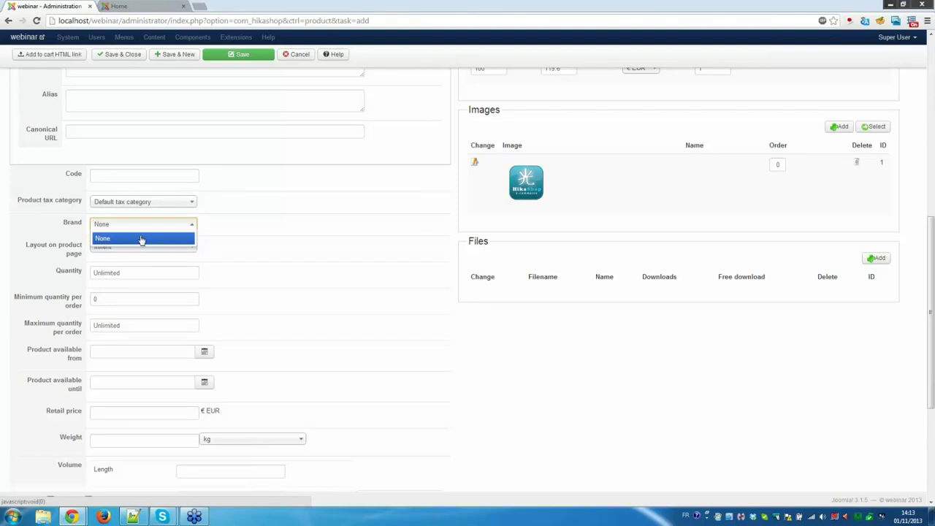
left_click(276, 220)
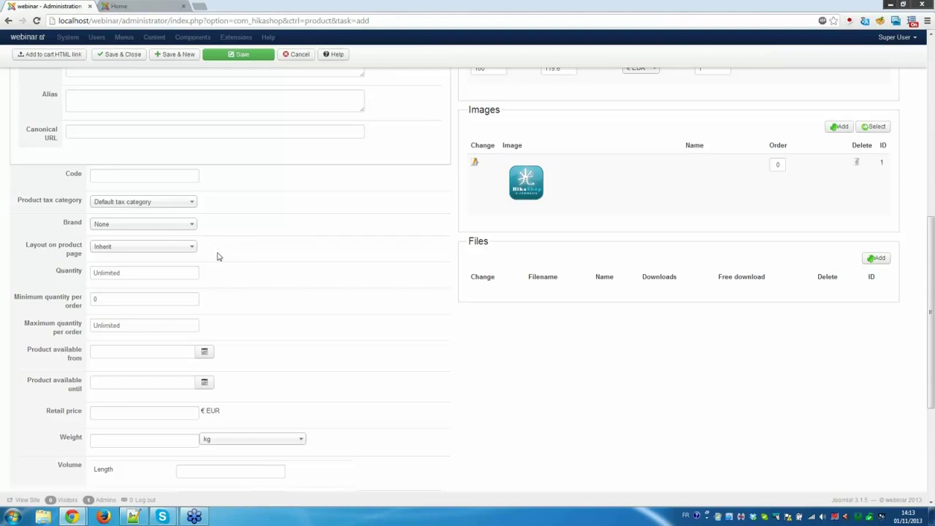
scroll(217, 255, "down", 1)
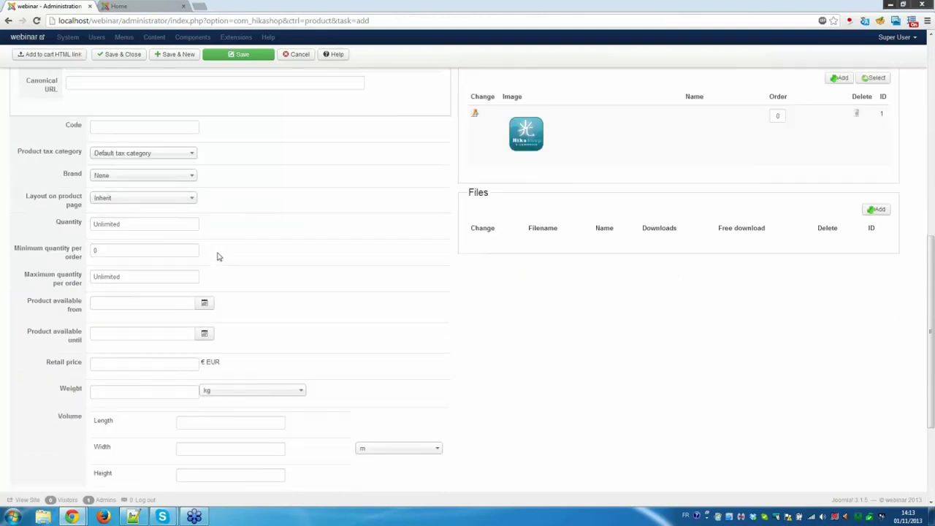
left_click(143, 225)
type("50")
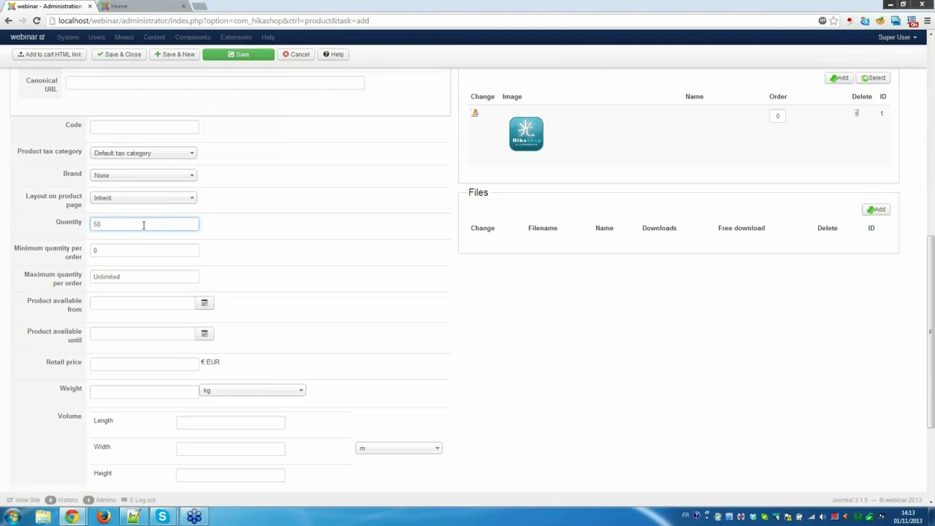
Pass through minimum quantity, availability dates, price, weight and volume fields, leaving them empty.
left_click(133, 255)
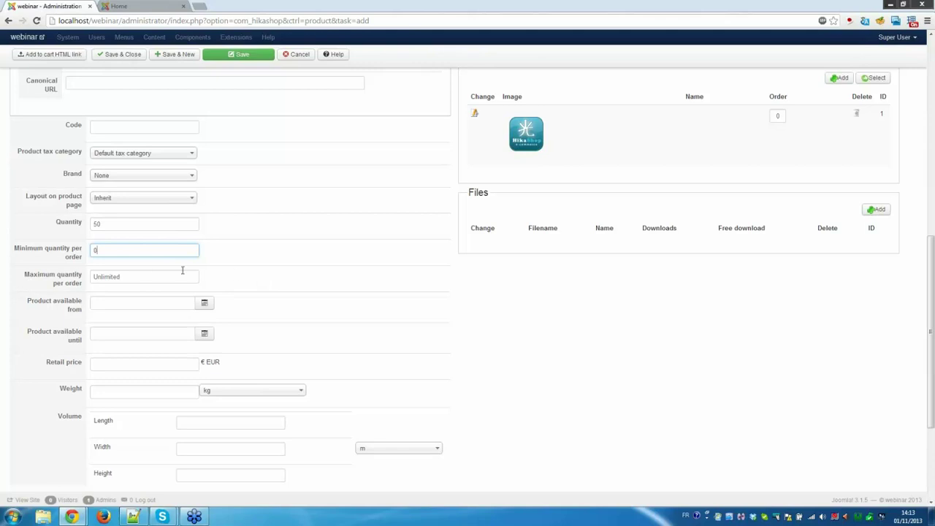
left_click(121, 304)
left_click(288, 337)
scroll(288, 339, "down", 1)
left_click(100, 312)
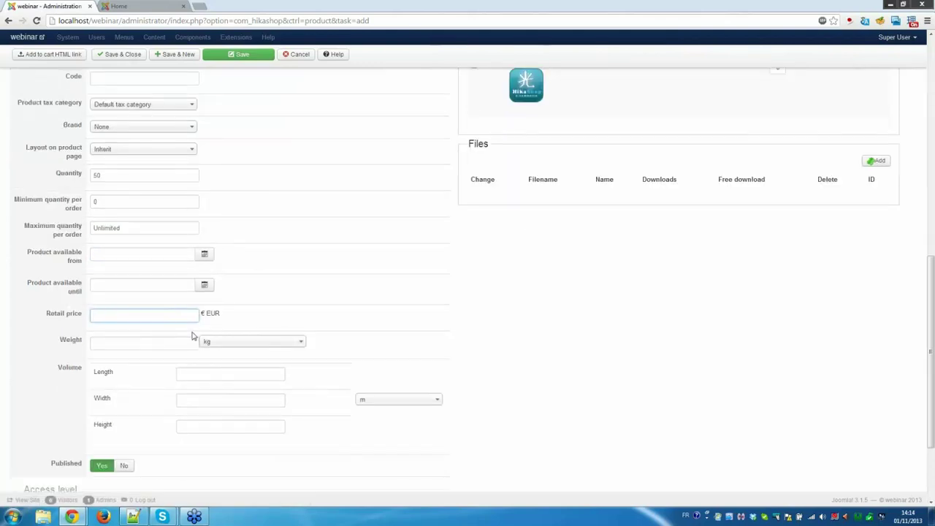
scroll(191, 332, "down", 1)
left_click(176, 295)
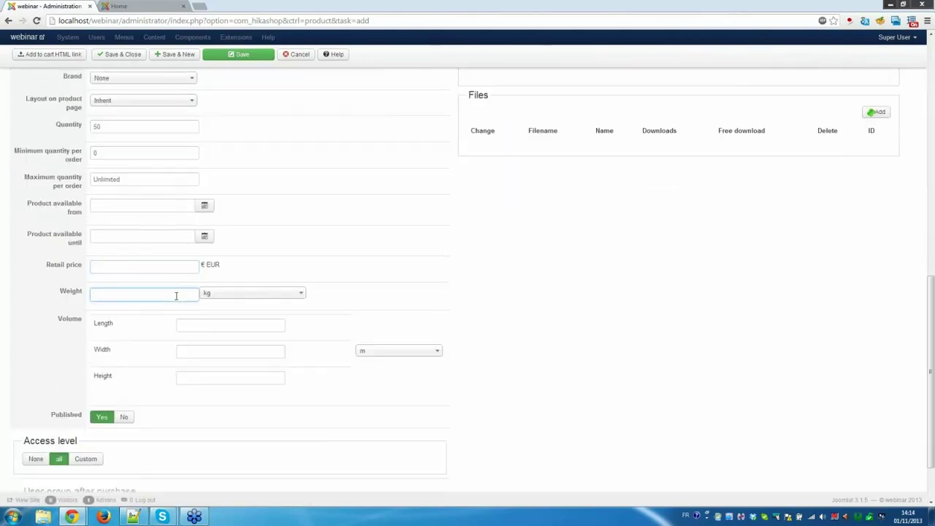
left_click(206, 323)
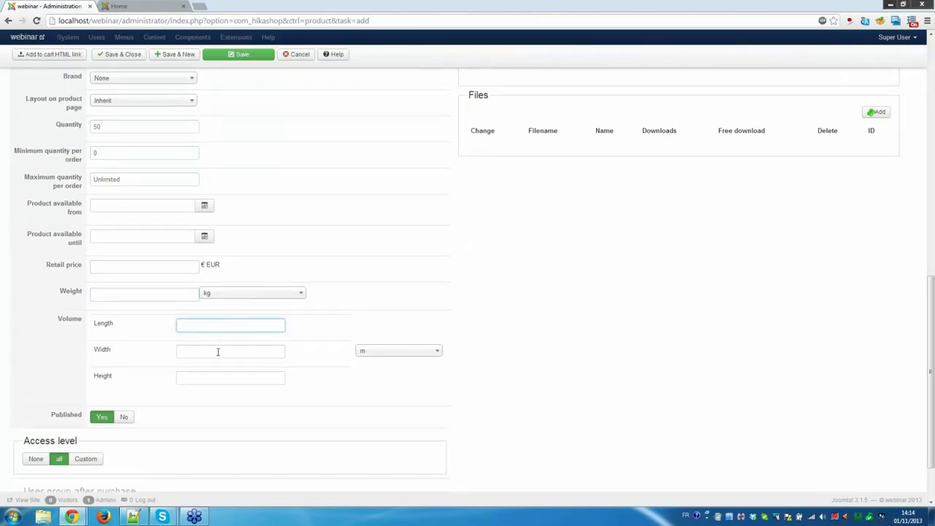
left_click(218, 352)
left_click(220, 377)
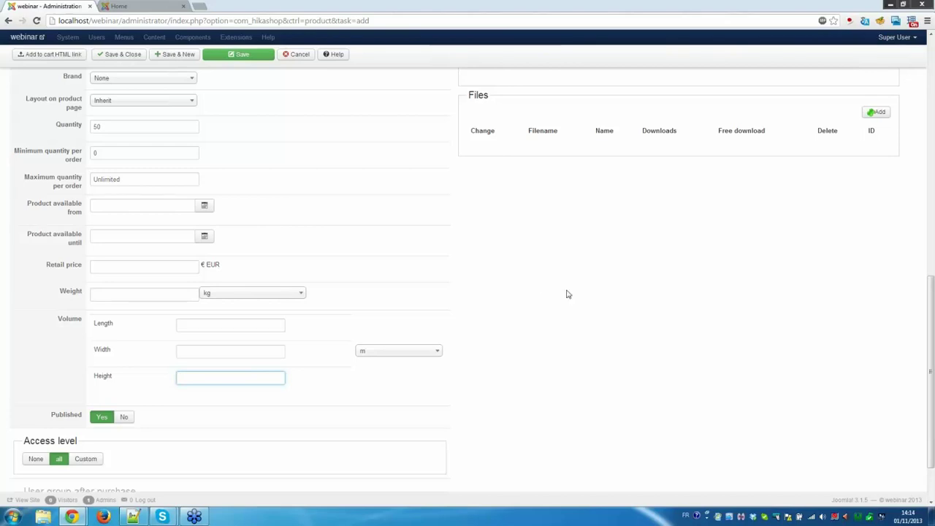
scroll(567, 294, "up", 3)
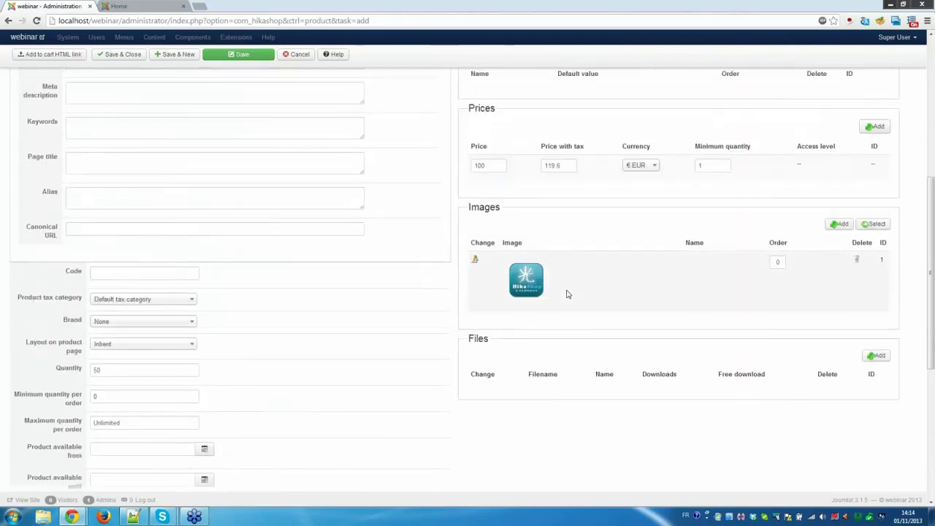
scroll(569, 293, "up", 1)
scroll(570, 293, "up", 4)
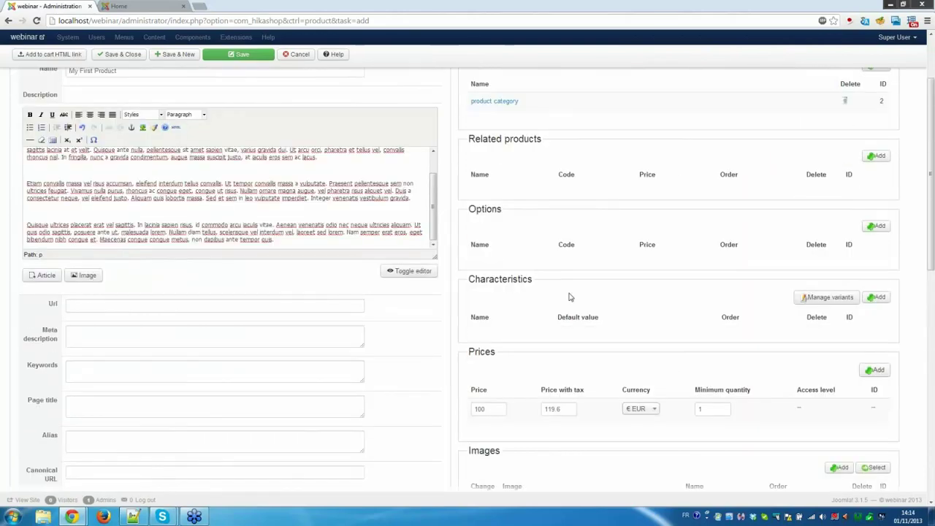
scroll(570, 297, "up", 3)
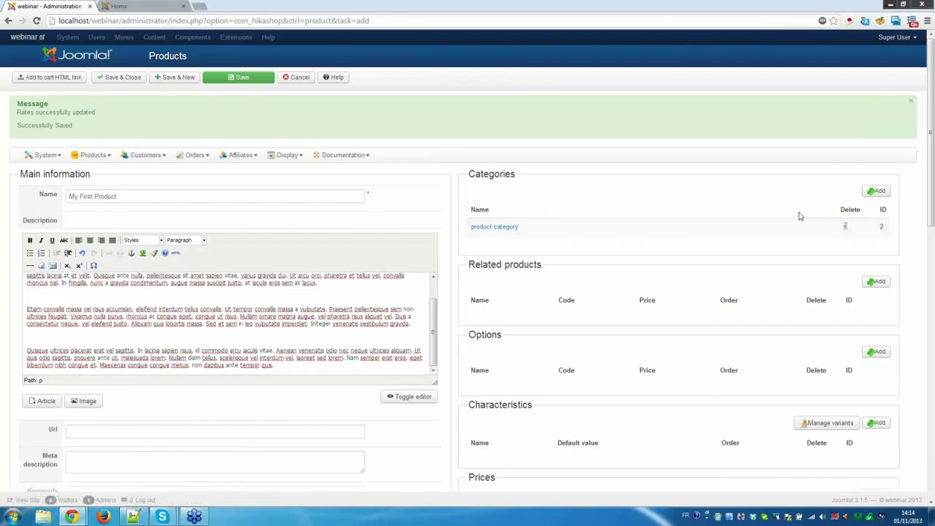
left_click(882, 194)
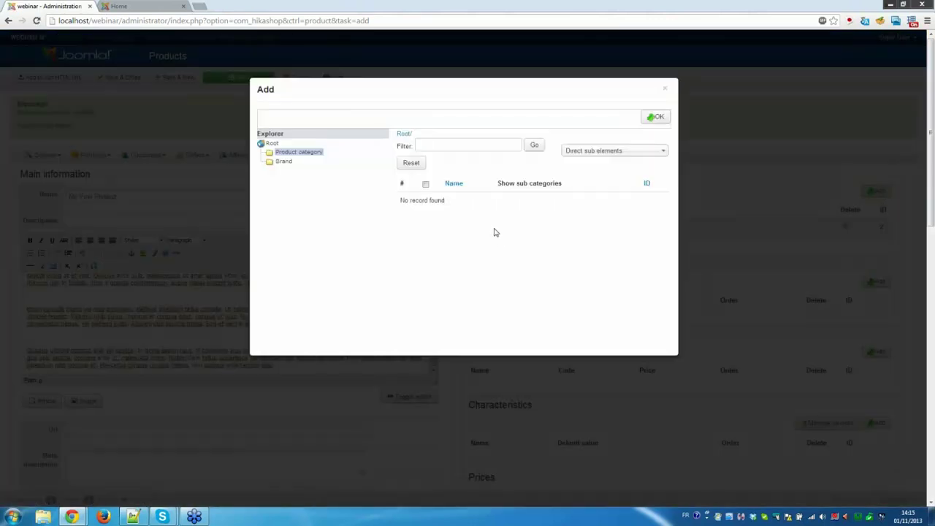
left_click(667, 90)
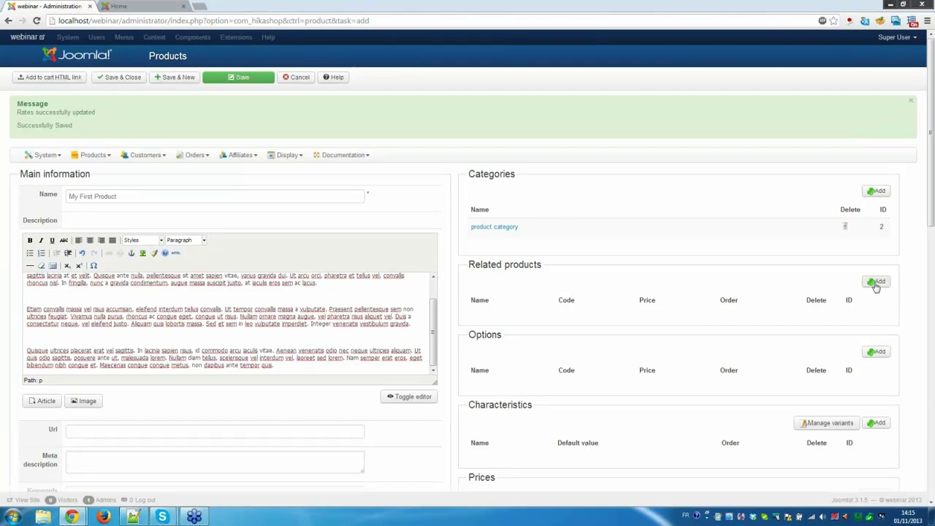
left_click(876, 285)
scroll(577, 340, "down", 5)
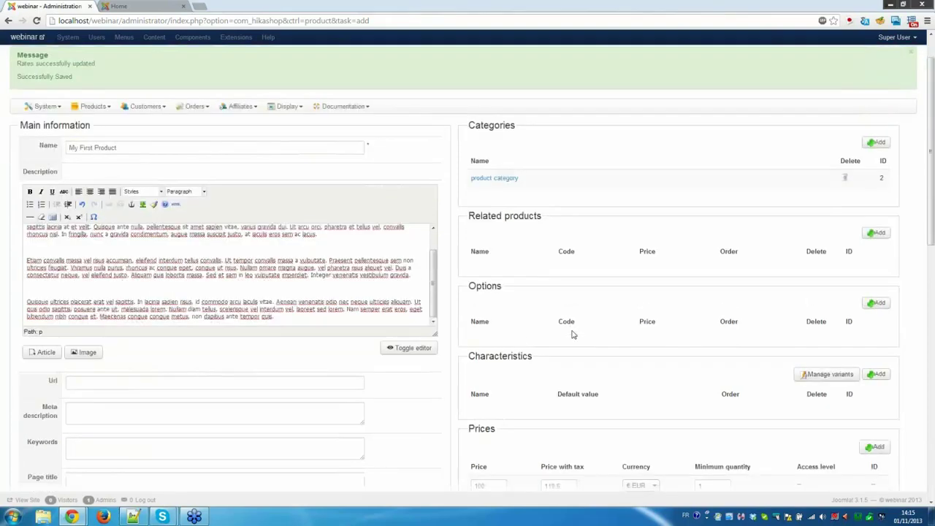
scroll(593, 352, "down", 2)
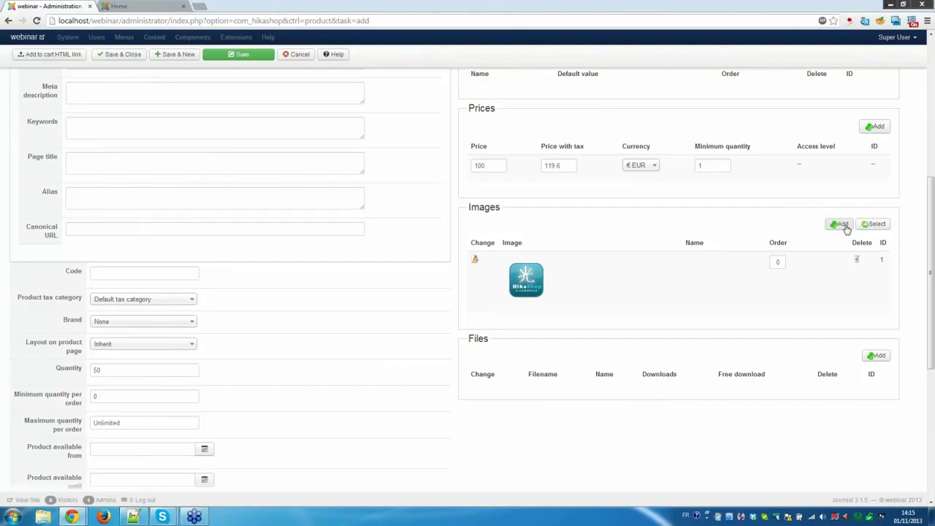
Upload picseliotwebsite21.jpg through the Images Add dialog, so it appears as image ID 2.
left_click(843, 225)
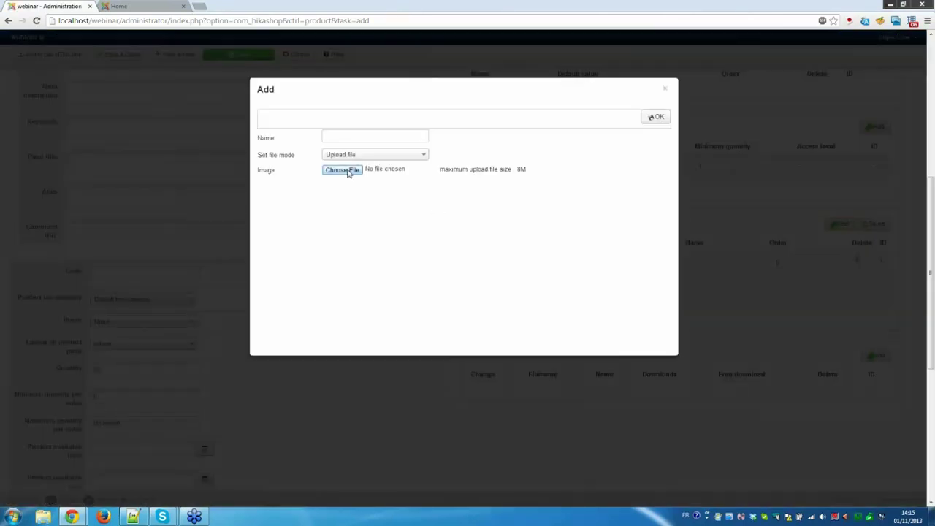
left_click(342, 170)
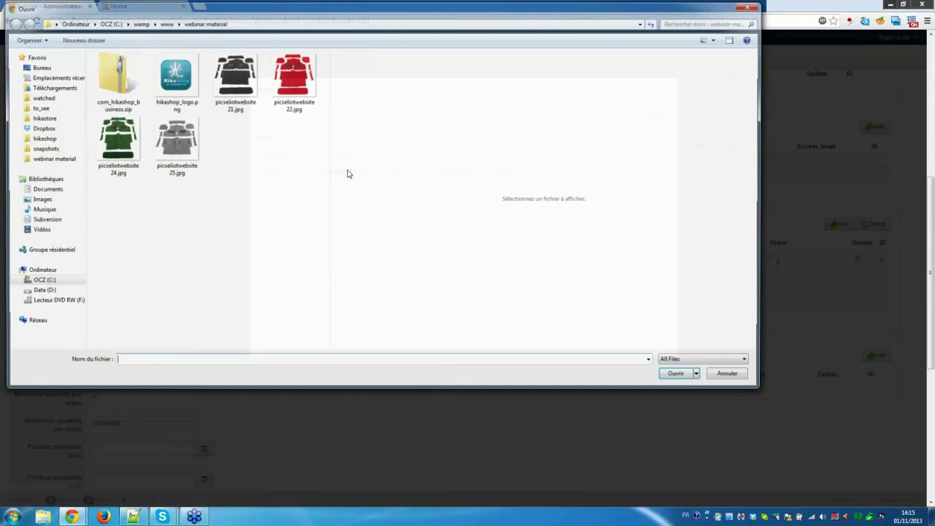
left_click(233, 76)
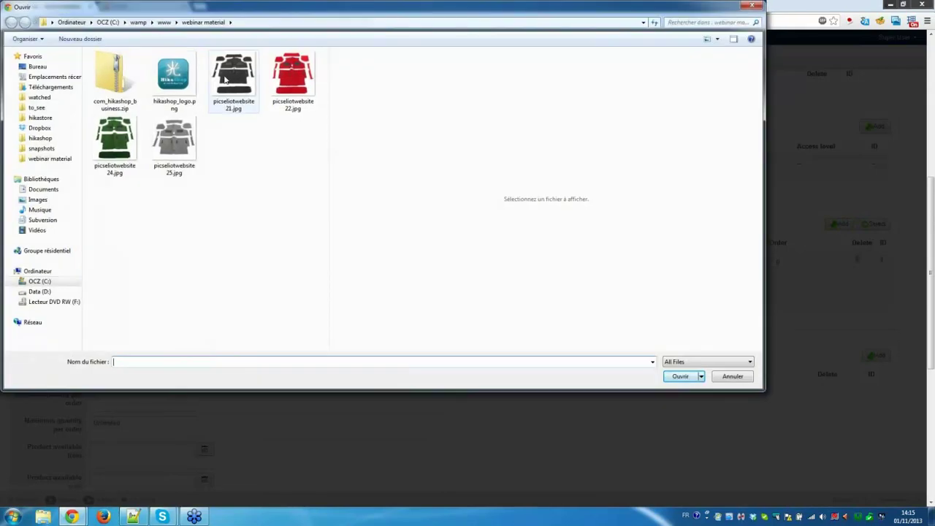
left_click(677, 380)
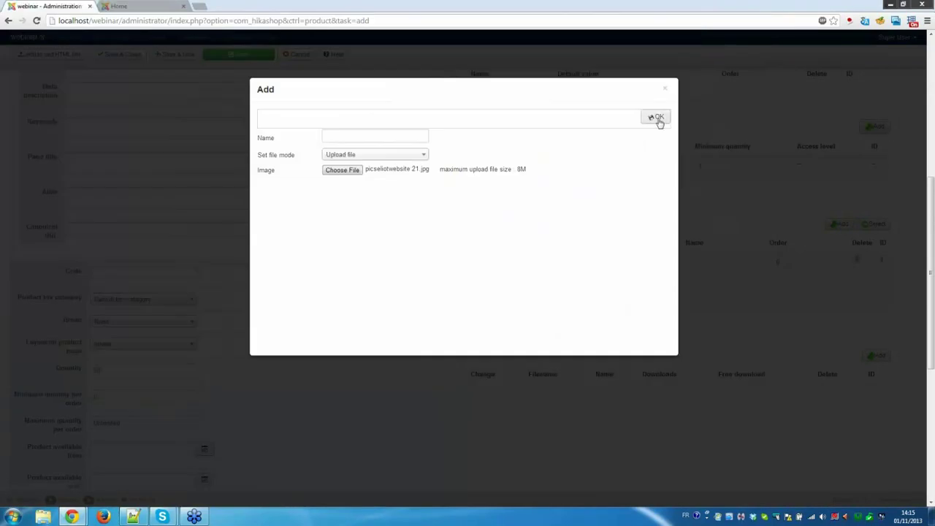
left_click(658, 119)
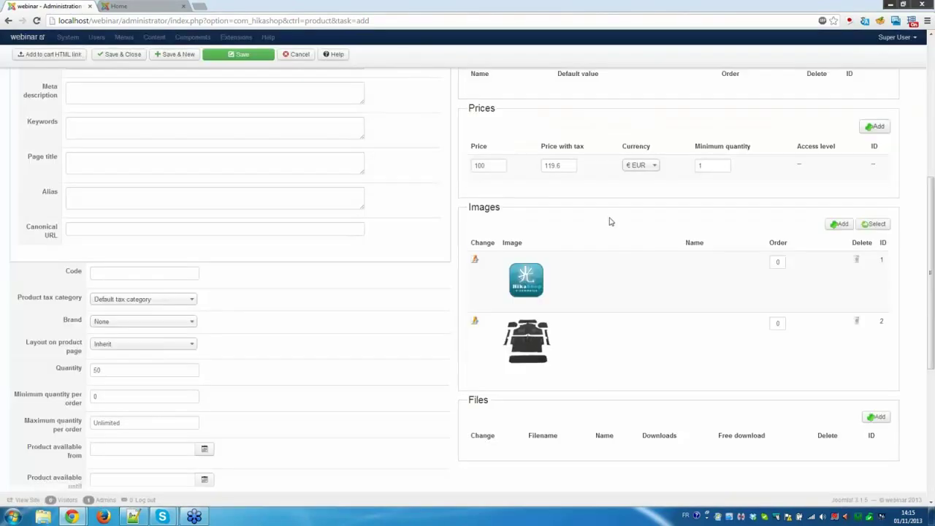
scroll(610, 220, "down", 3)
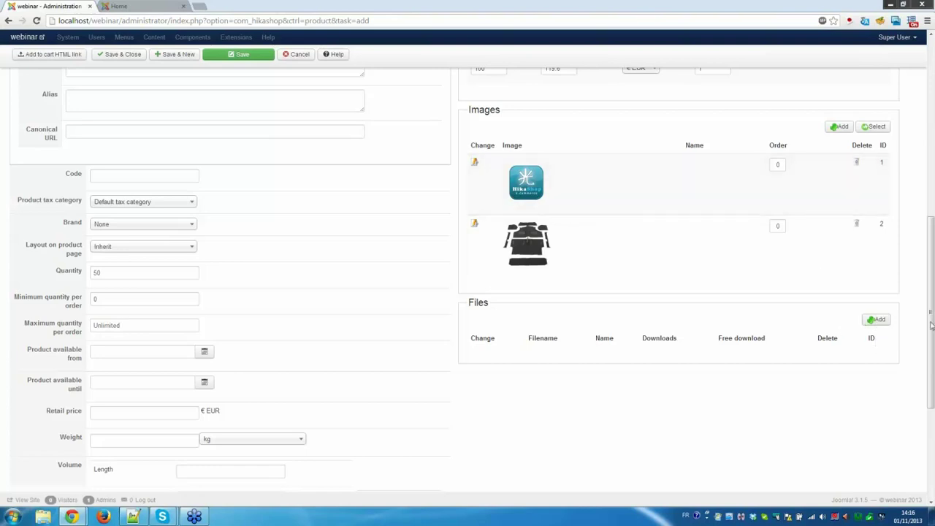
Start adding a downloadable file, then cancel and close the Add file popup without adding one.
left_click(880, 321)
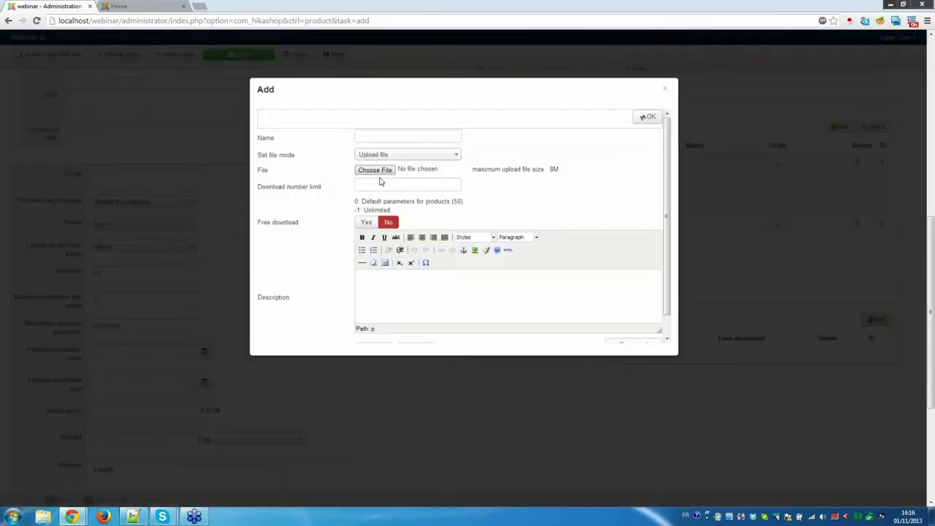
left_click(379, 175)
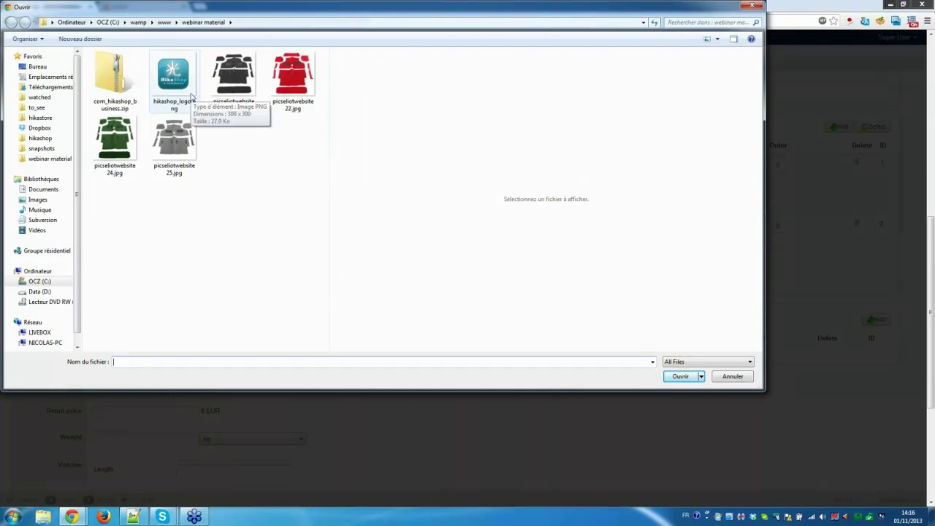
left_click(191, 95)
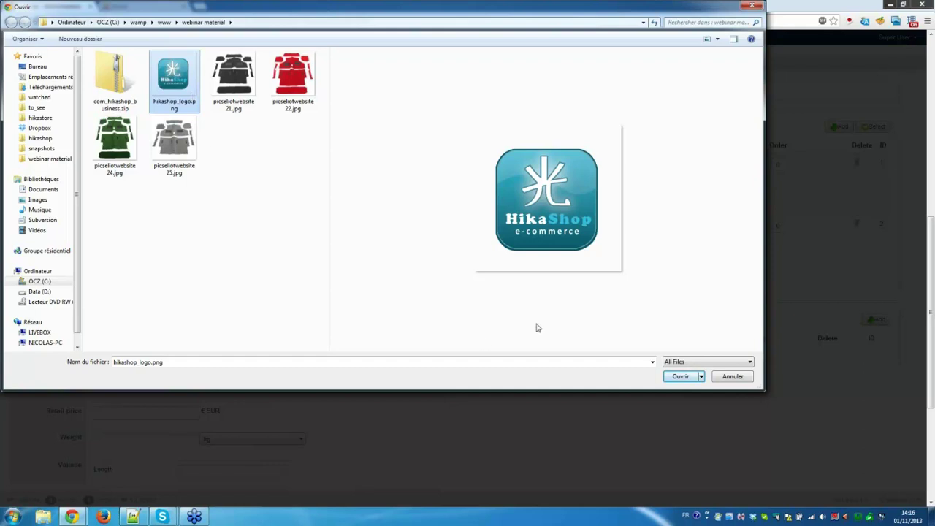
left_click(732, 377)
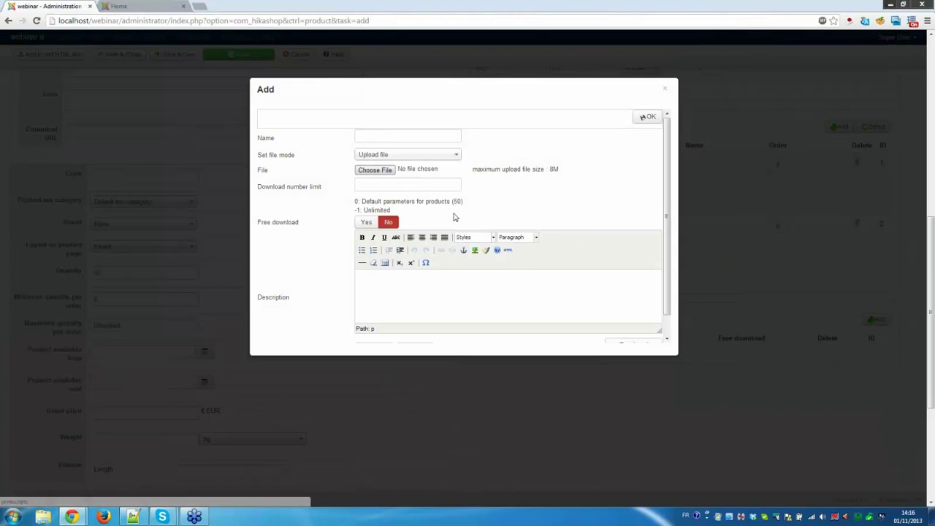
left_click(434, 185)
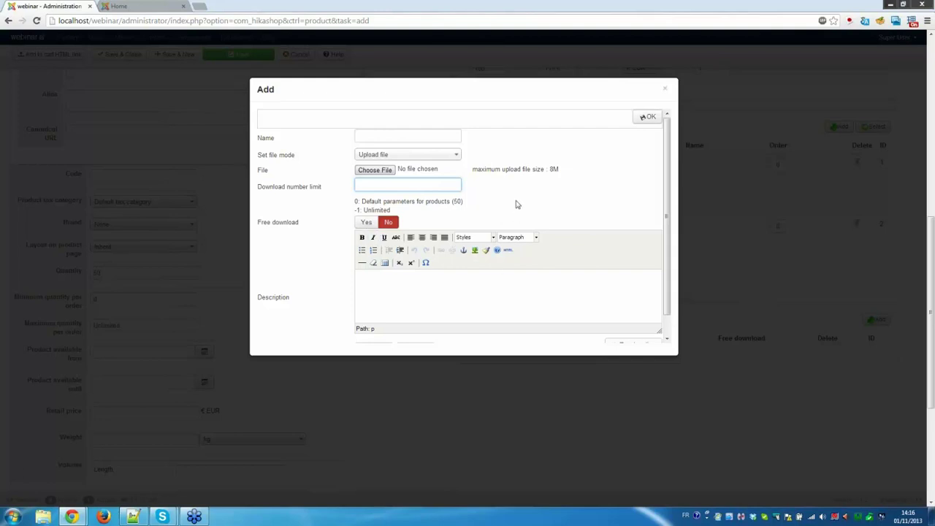
scroll(516, 203, "down", 3)
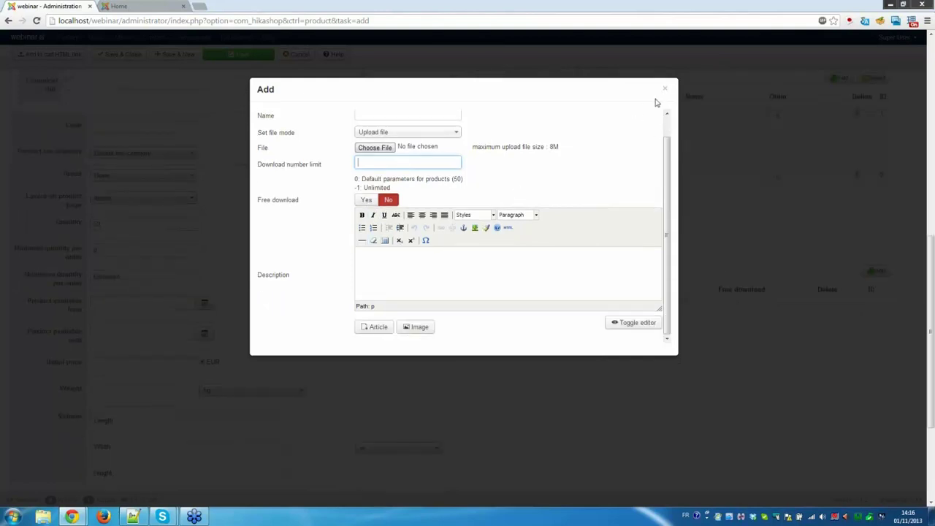
left_click(784, 178)
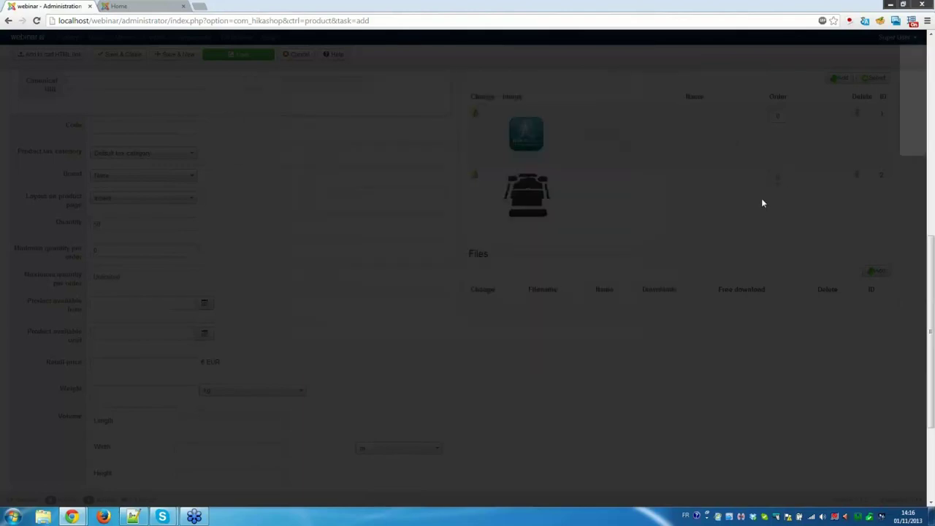
Save My First Product with both images attached.
scroll(636, 237, "up", 4)
scroll(636, 242, "up", 1)
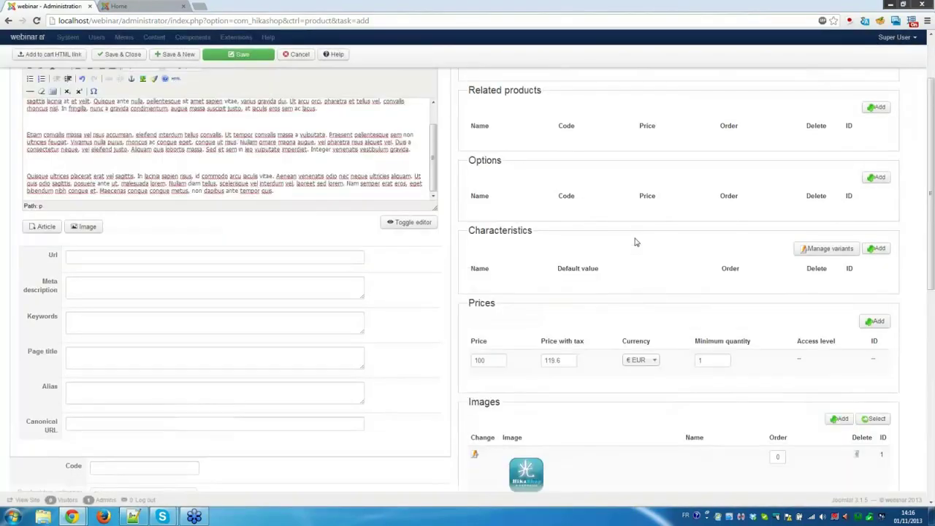
left_click(239, 54)
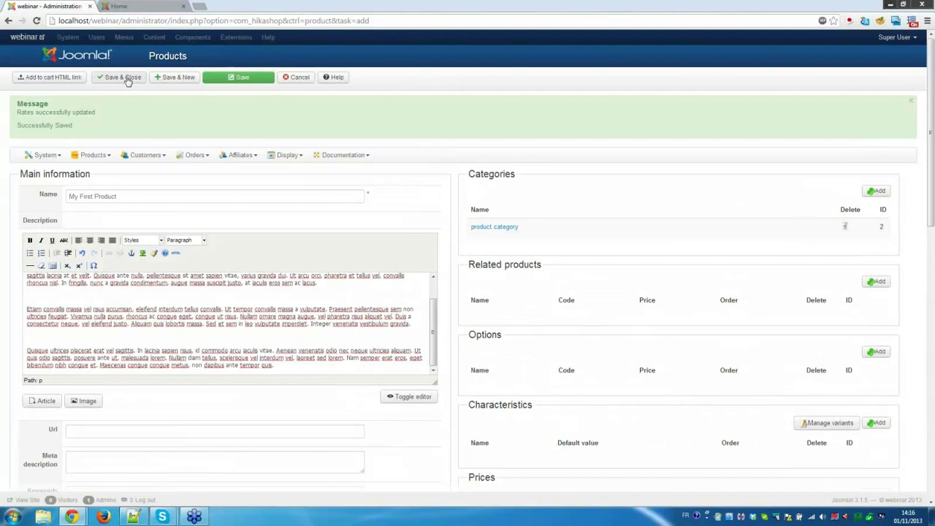
Save and close My First Product, returning to the Products list, and open the System menu.
left_click(124, 77)
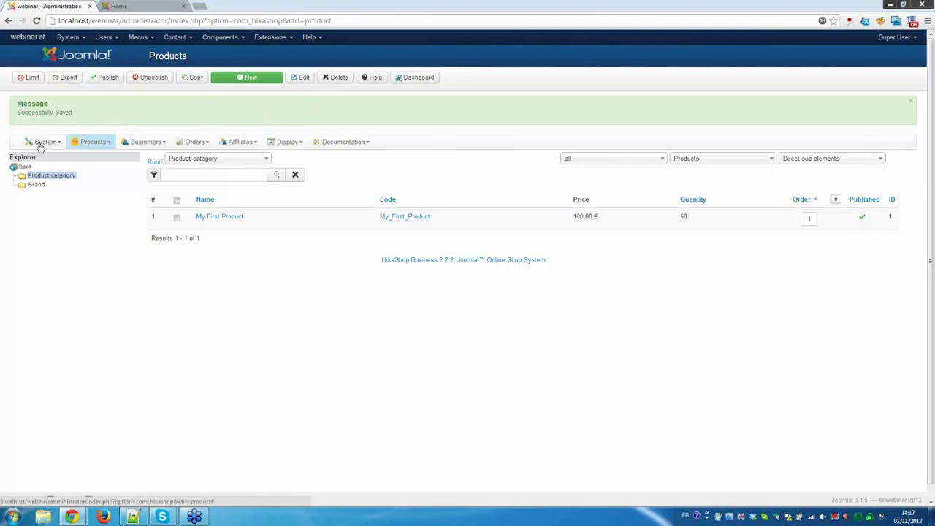
left_click(41, 145)
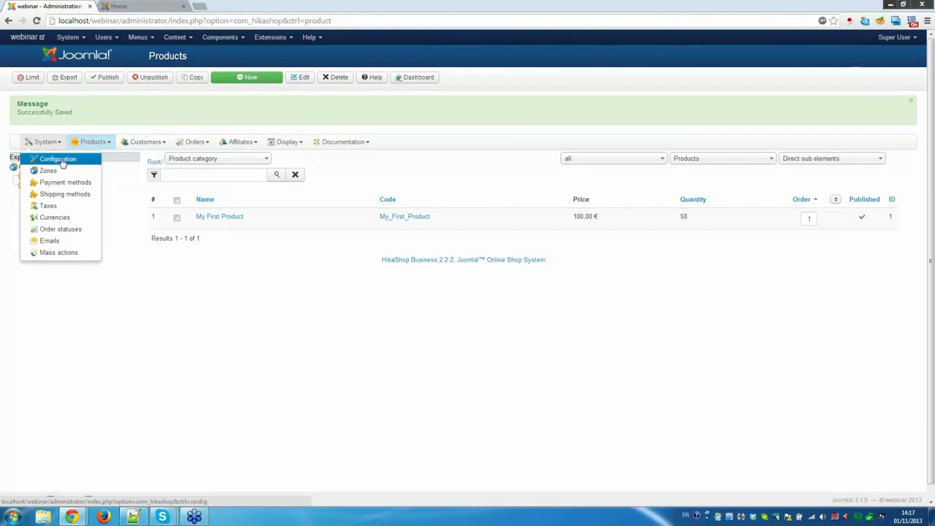
Set Use bootstrap design to Yes on the configuration's Display tab, then return to the Main settings.
left_click(63, 159)
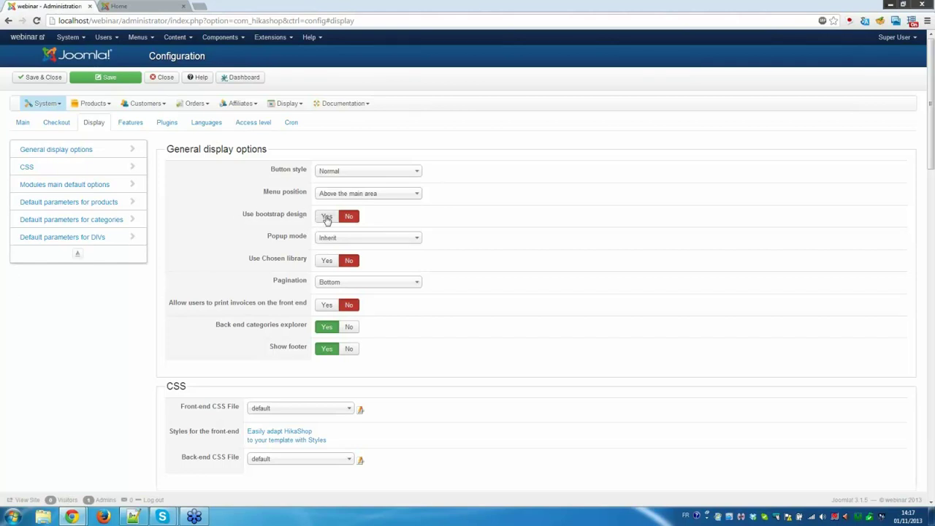
left_click(326, 217)
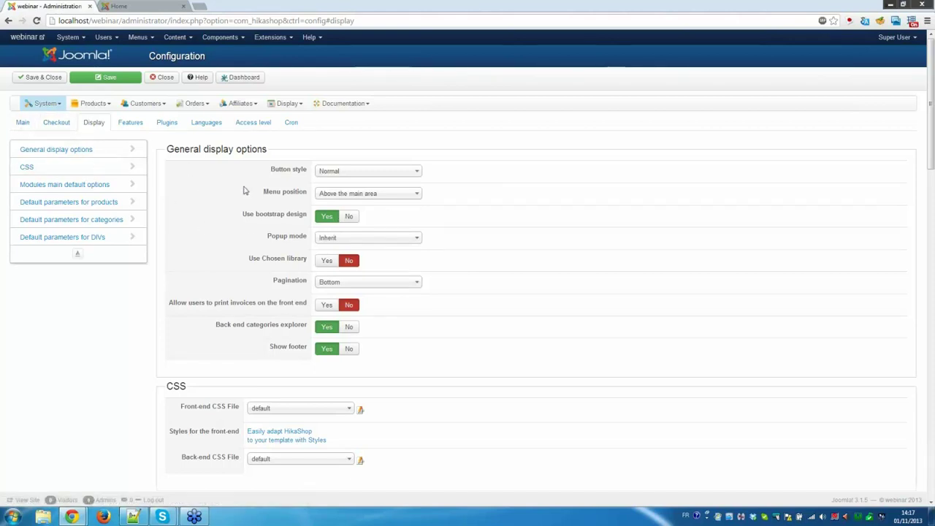
left_click(27, 128)
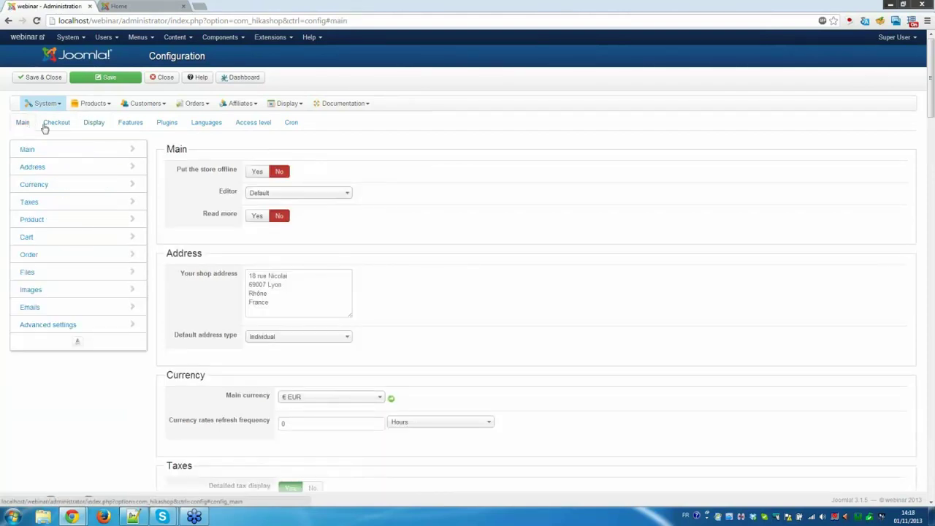
Split the checkout into Address, Shipping, Payment and Status/Cart steps with a 'Checkout progress with ending' bar.
left_click(53, 126)
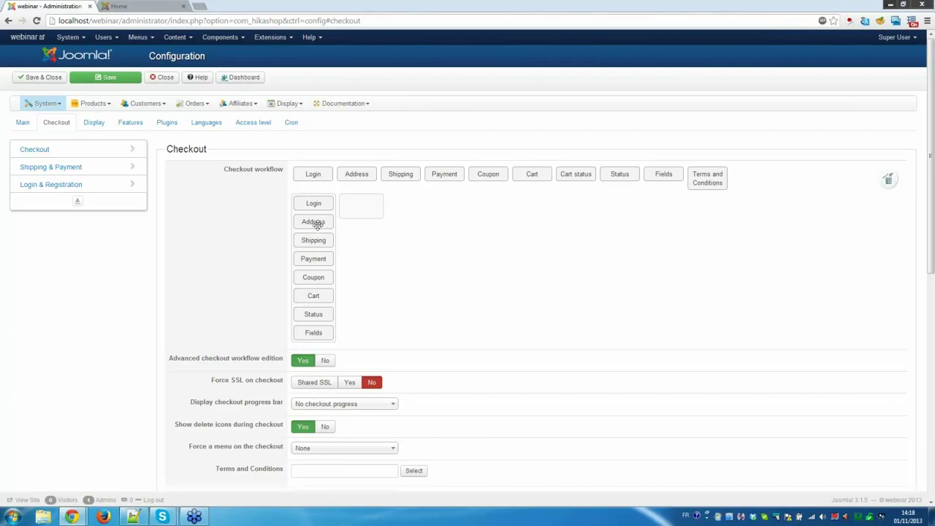
left_click_drag(316, 224, 366, 212)
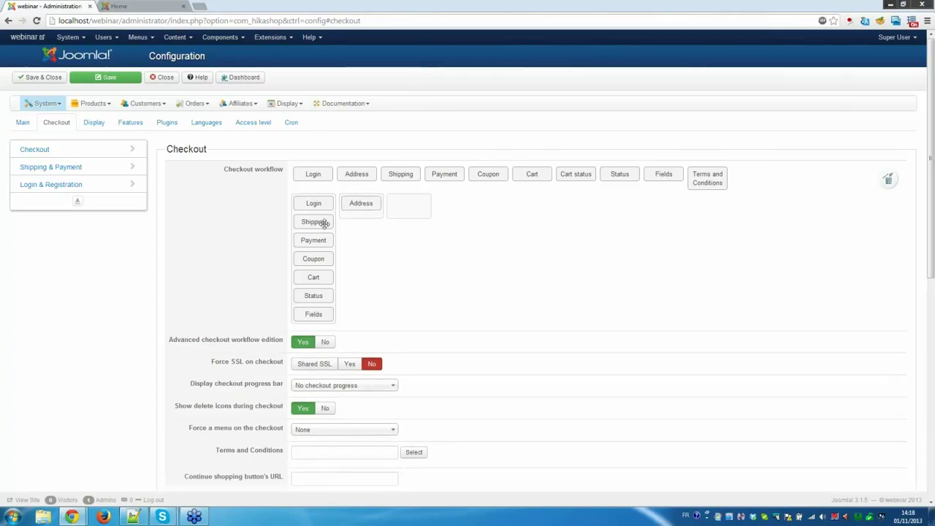
left_click_drag(324, 222, 399, 212)
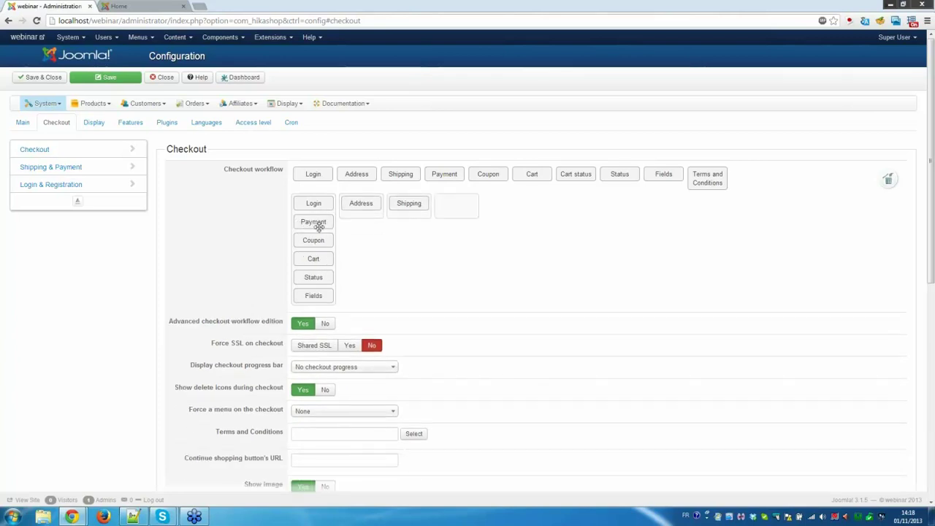
left_click_drag(313, 224, 443, 209)
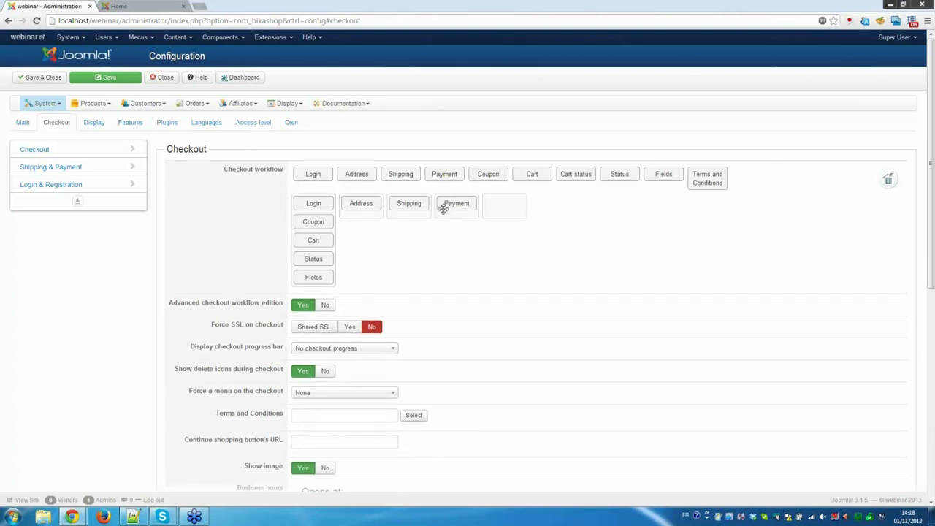
left_click_drag(317, 234, 498, 210)
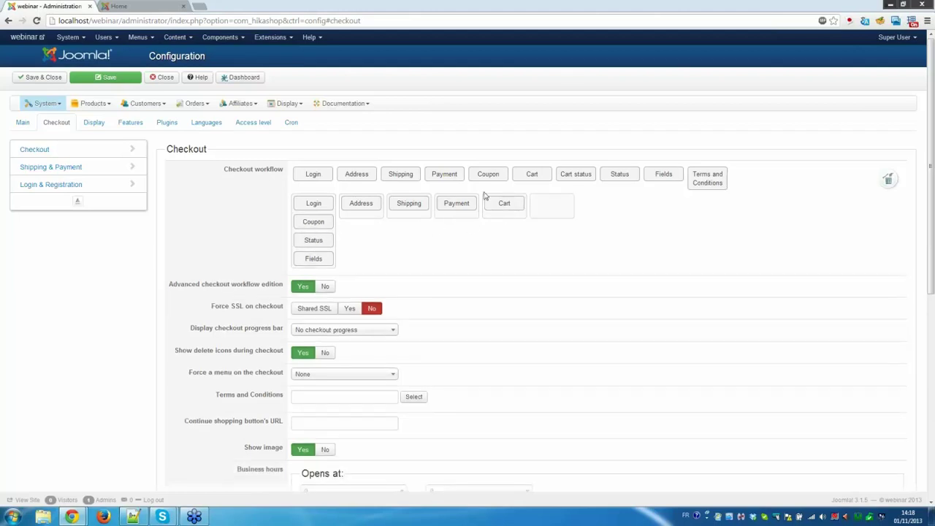
left_click_drag(536, 172, 314, 241)
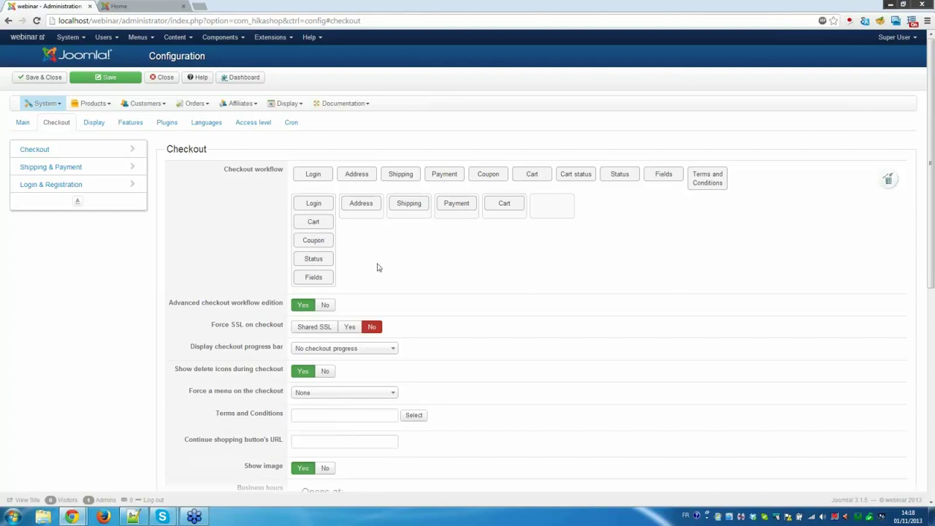
left_click_drag(317, 262, 512, 207)
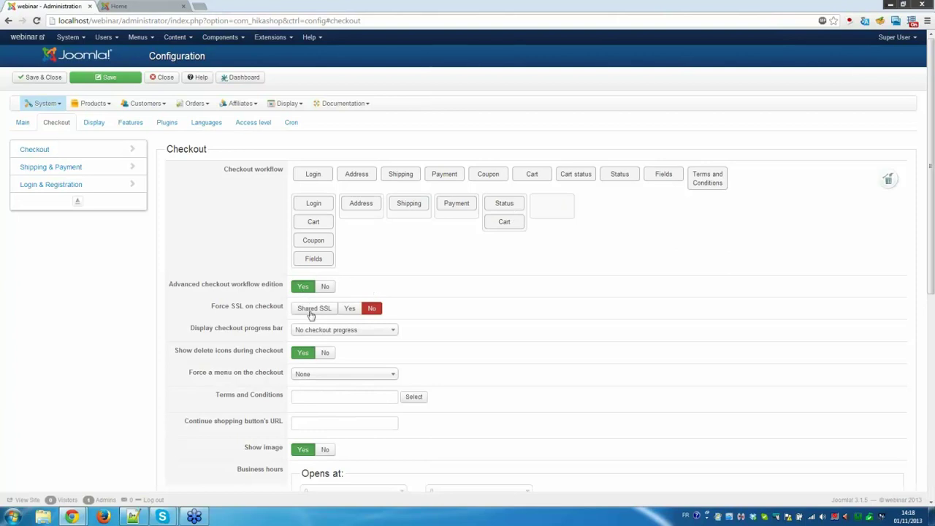
left_click(356, 332)
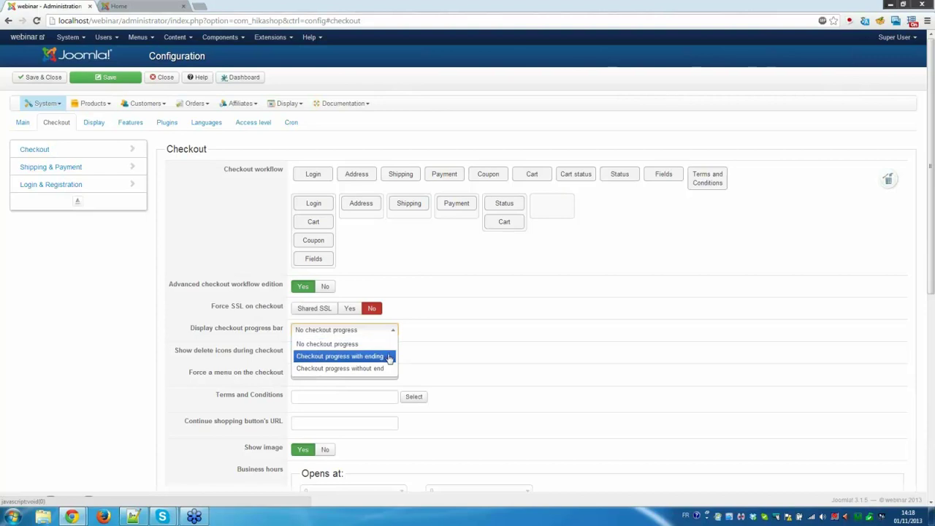
left_click(340, 356)
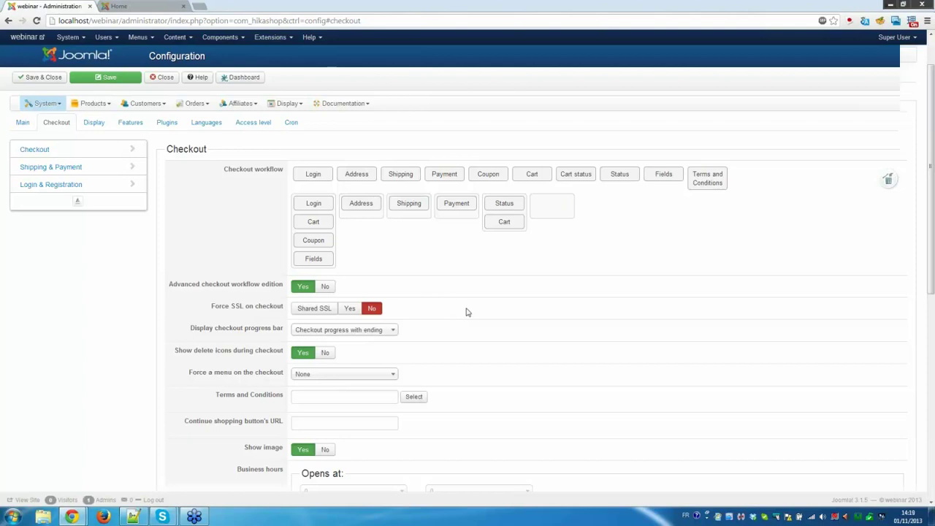
Set the Login & Registration display method to Switcher with both Registration and Guest ticked.
scroll(470, 309, "down", 2)
scroll(480, 278, "down", 1)
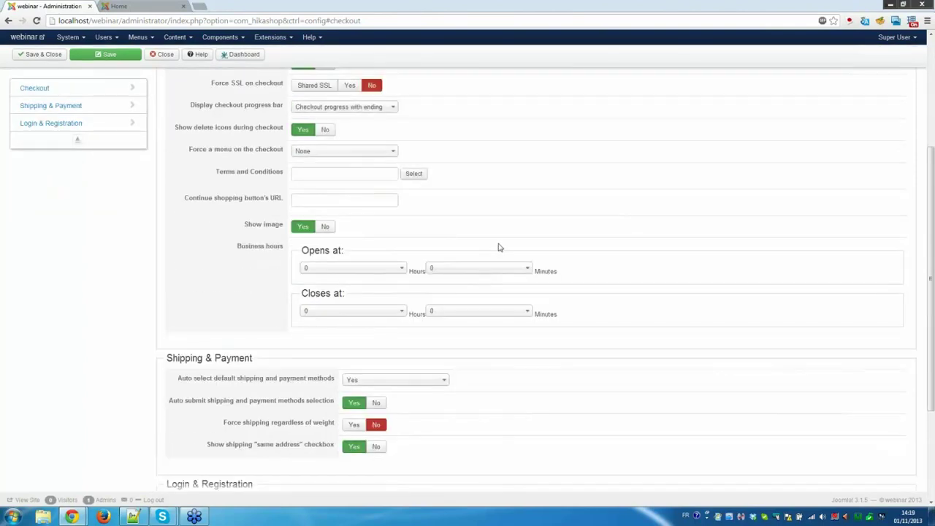
scroll(501, 245, "down", 3)
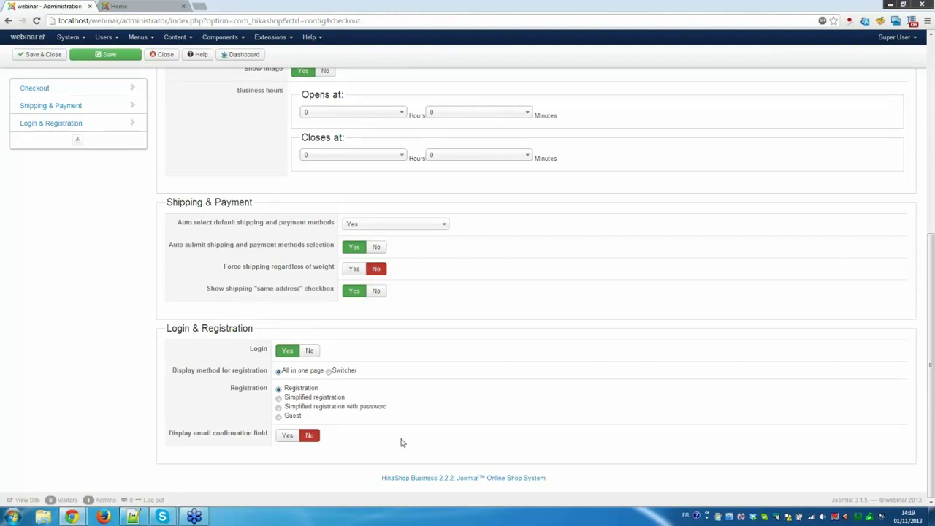
left_click(329, 372)
left_click(279, 390)
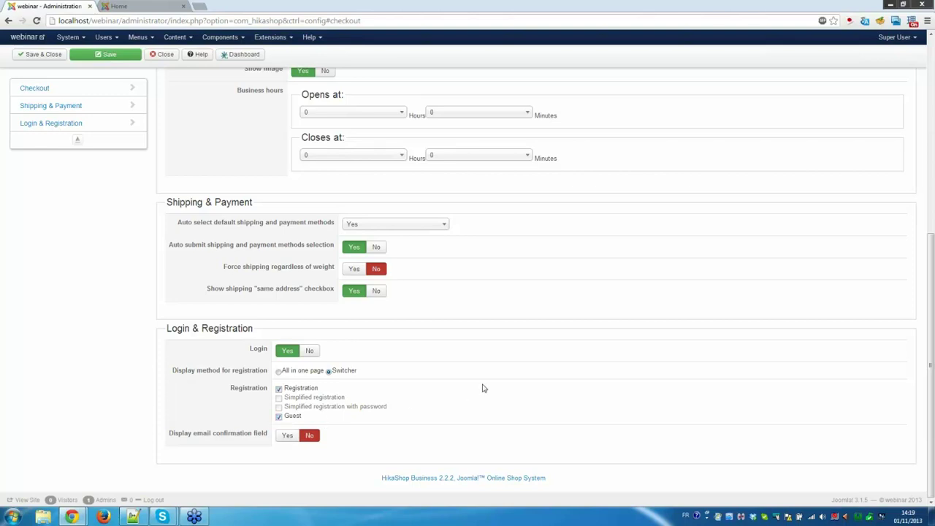
left_click(317, 372)
left_click(278, 389)
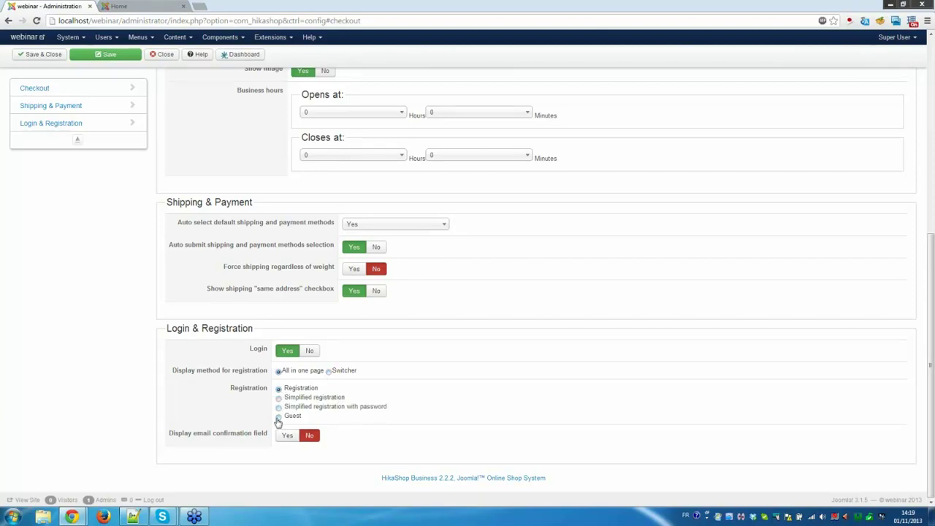
left_click(279, 418)
left_click(329, 372)
left_click(279, 389)
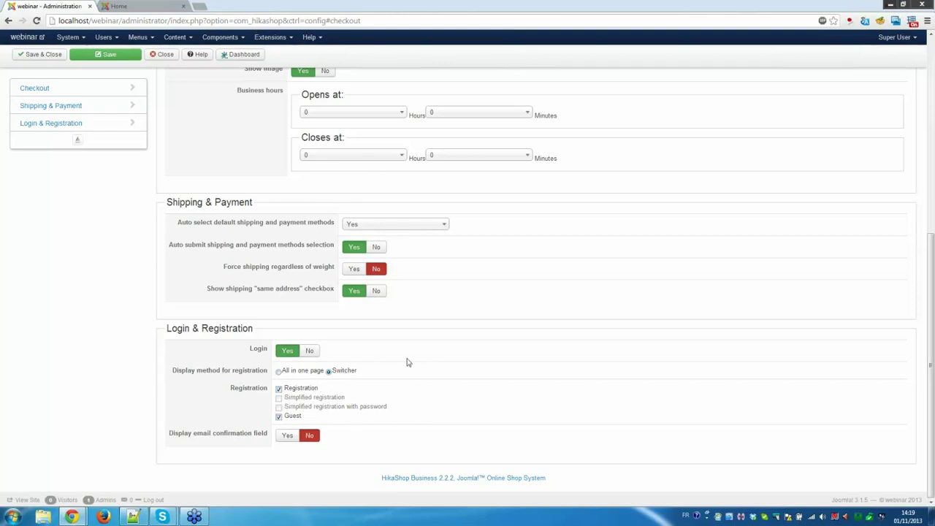
scroll(432, 352, "up", 5)
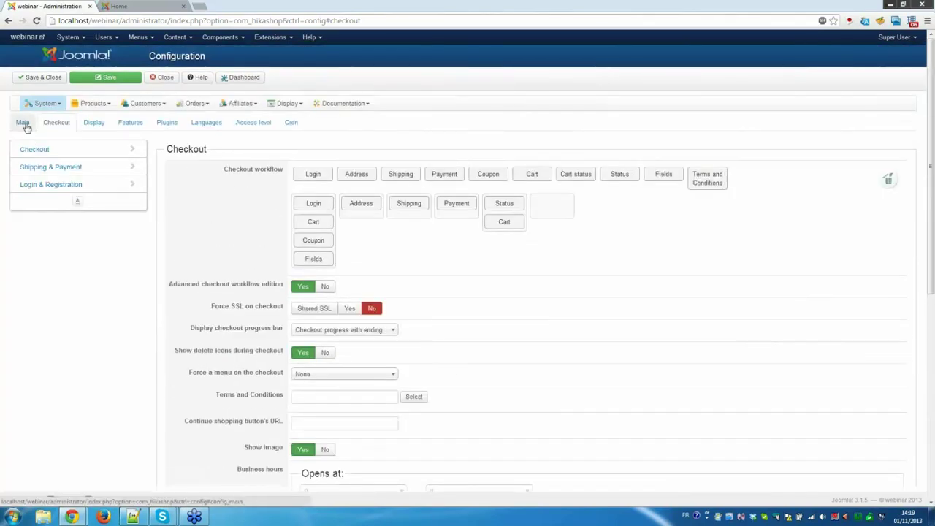
Look over the € EUR main currency and tax options in the Main settings, then bring up the configuration help.
left_click(24, 123)
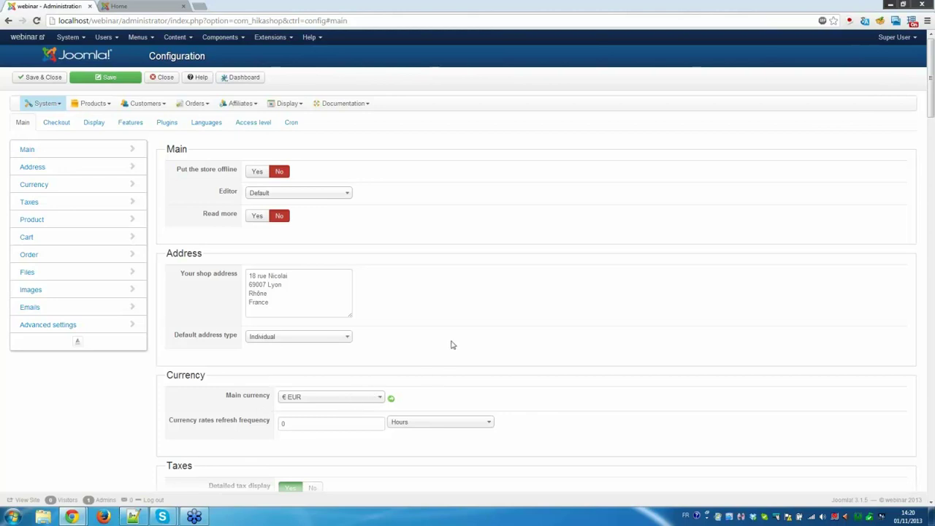
scroll(451, 344, "down", 3)
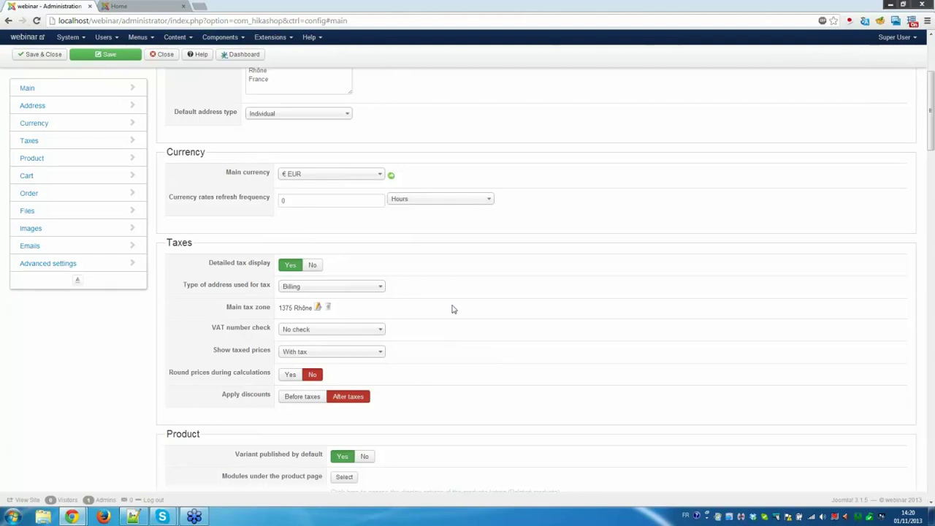
scroll(452, 307, "up", 5)
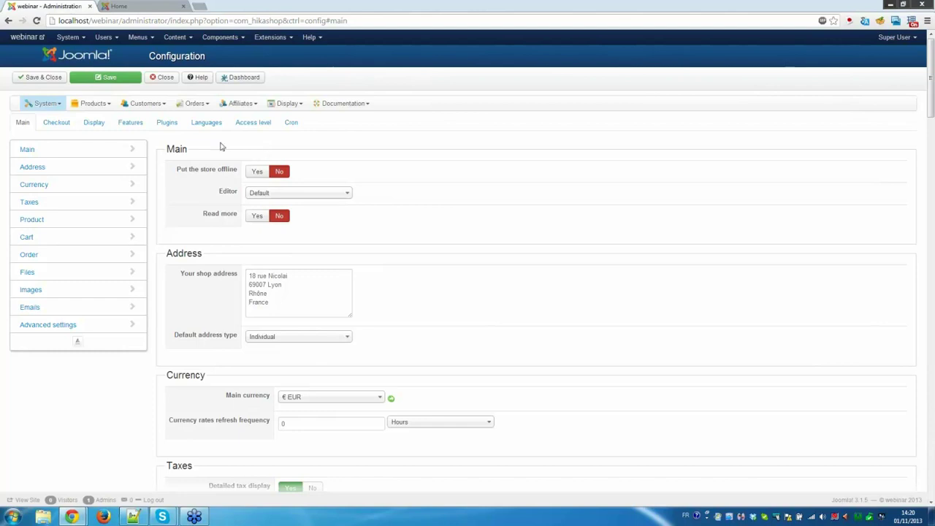
left_click(198, 79)
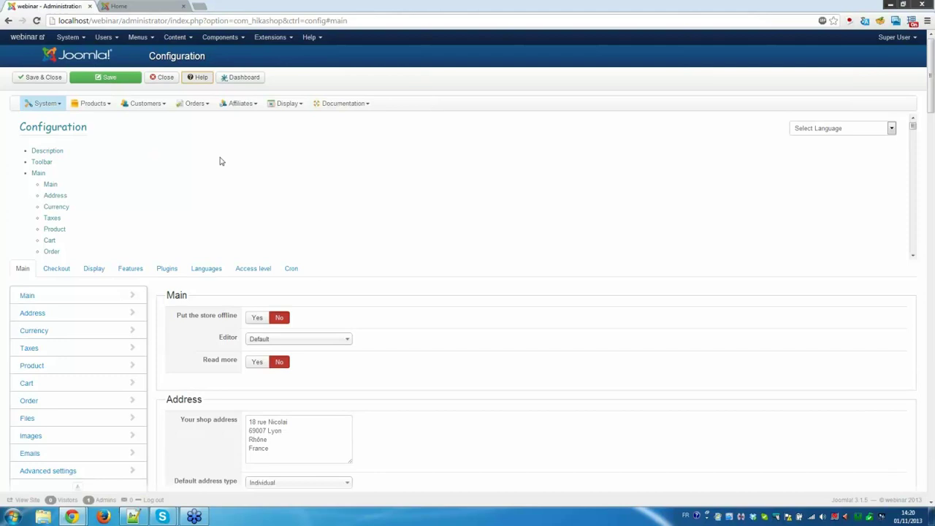
Read the main currency description in the help's Currency section, then close the help panel.
scroll(222, 159, "down", 3)
scroll(222, 160, "up", 1)
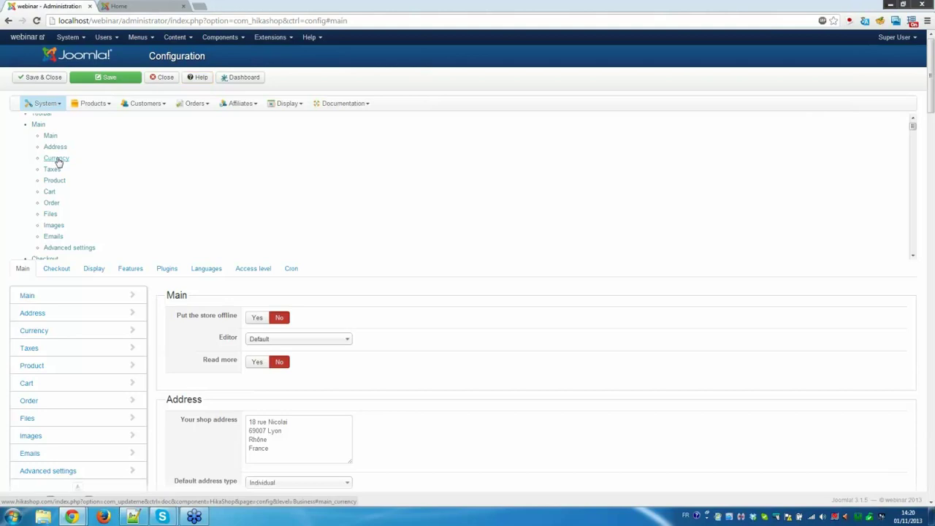
left_click(57, 158)
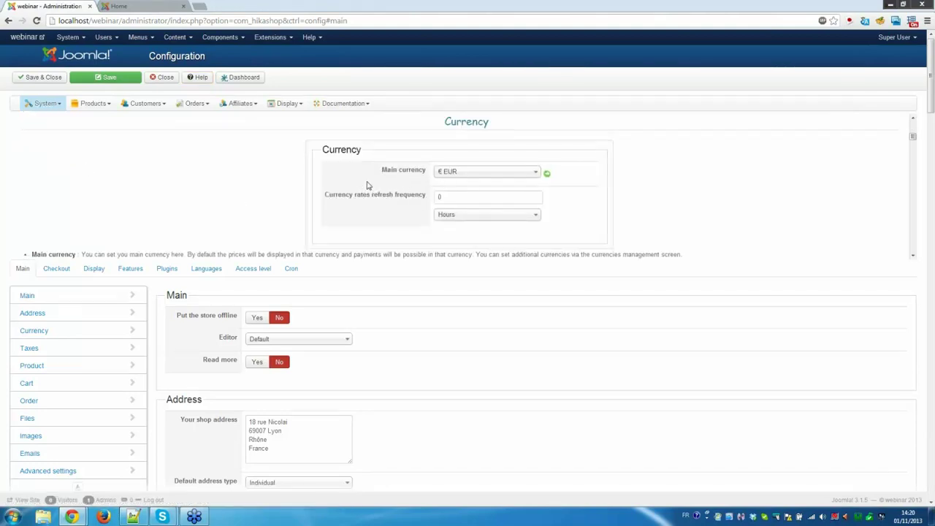
scroll(368, 186, "down", 1)
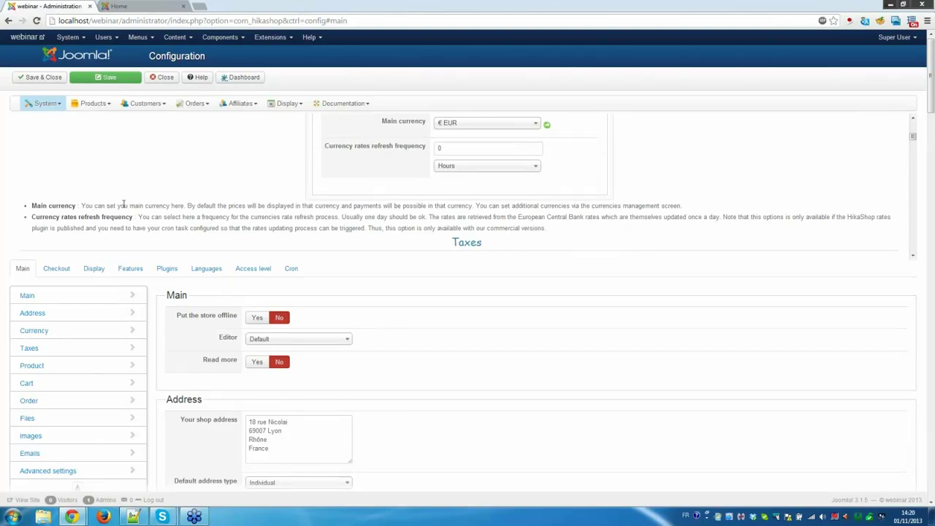
left_click_drag(124, 205, 320, 208)
left_click(196, 77)
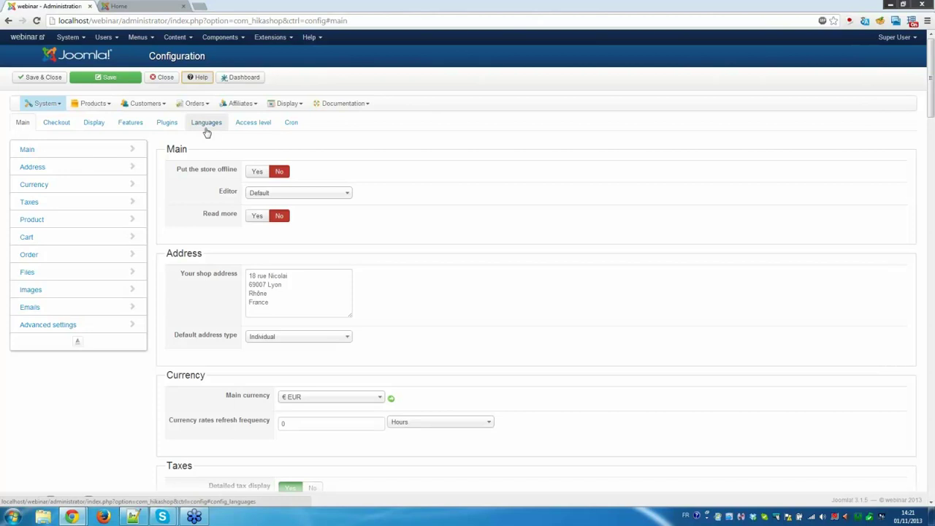
Open the English (United Kingdom) en-GB language file for editing from the Languages settings.
left_click(207, 124)
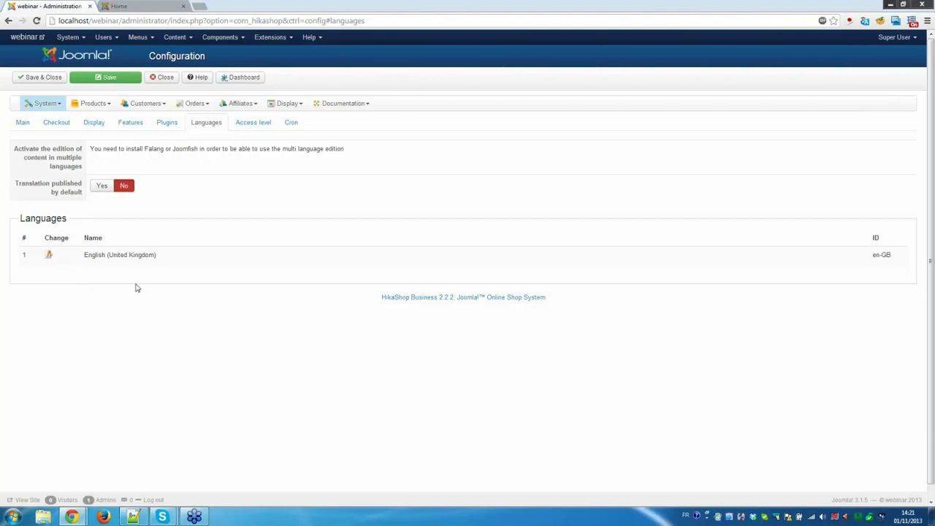
left_click(50, 256)
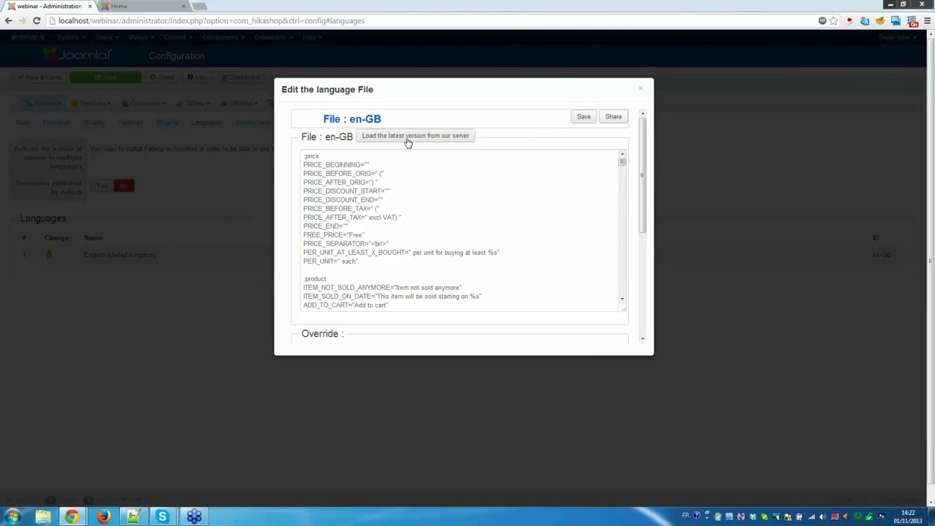
Load the latest en-GB language file from the HikaShop server and save it.
left_click(408, 140)
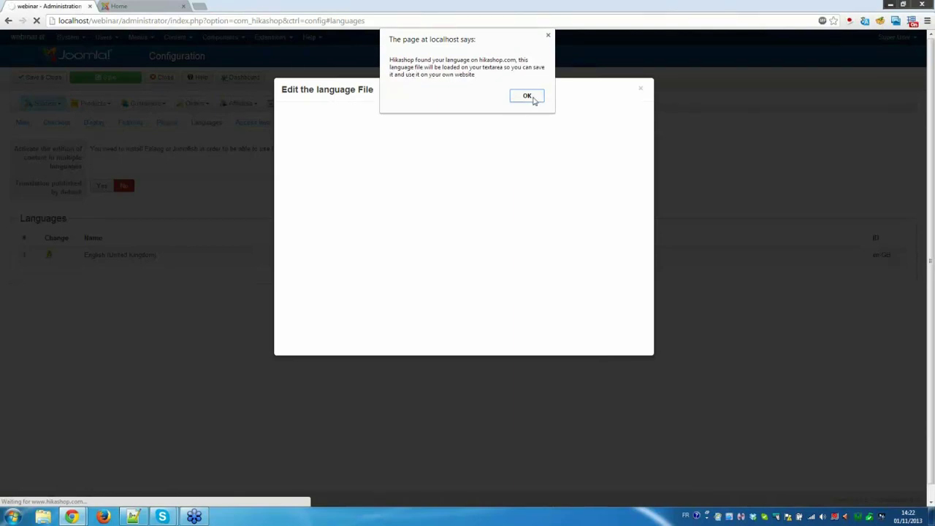
left_click(535, 100)
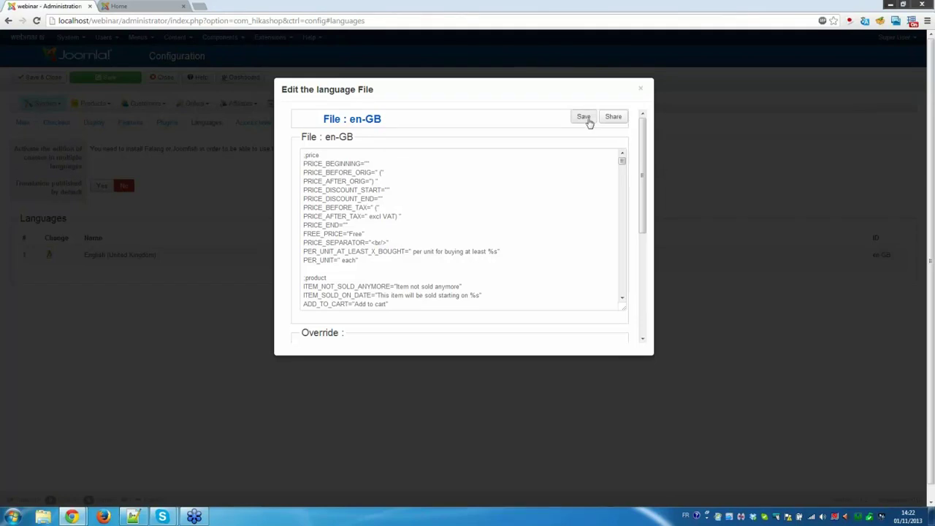
left_click(699, 193)
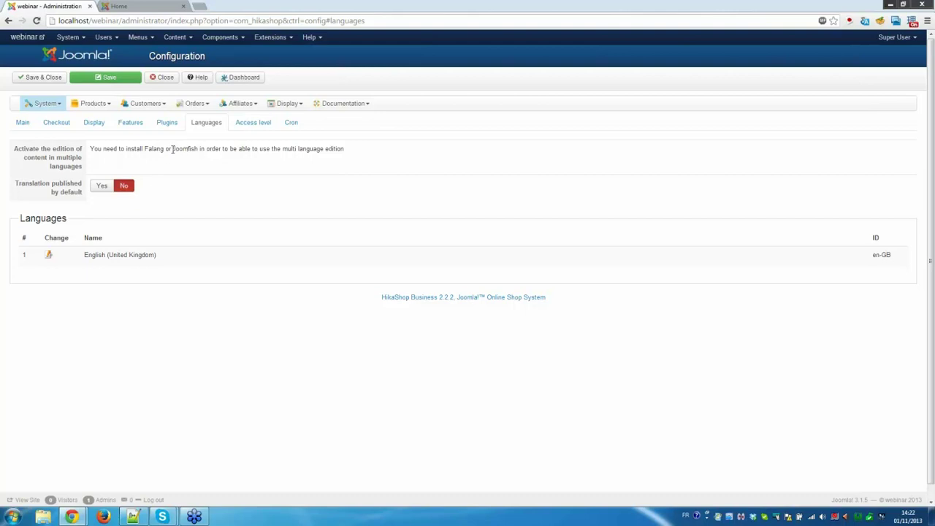
Go to the HikaShop Zones list of countries via the System menu.
left_click_drag(171, 149, 196, 149)
left_click(175, 151)
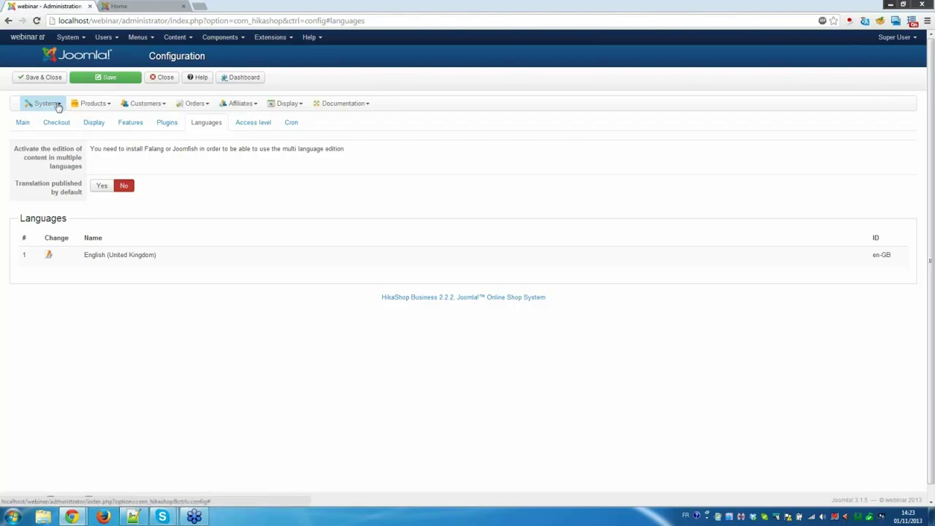
left_click(59, 107)
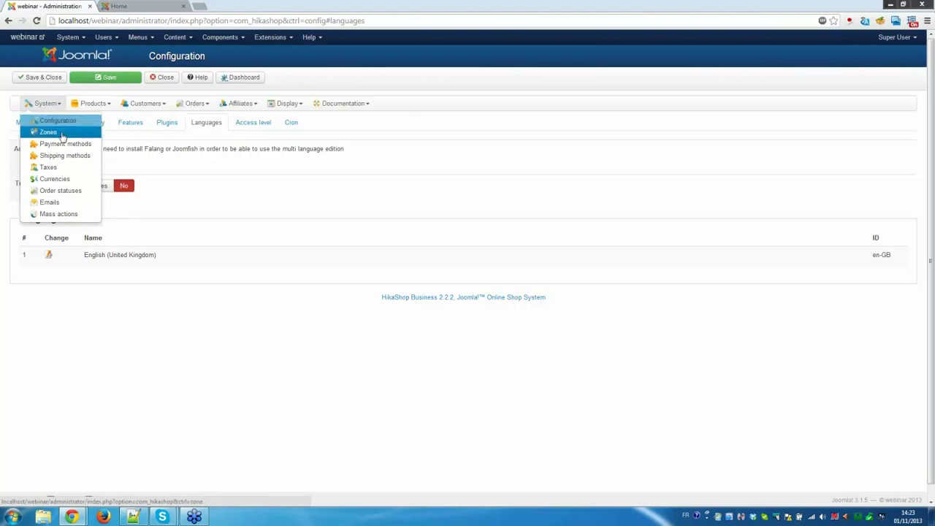
left_click(62, 137)
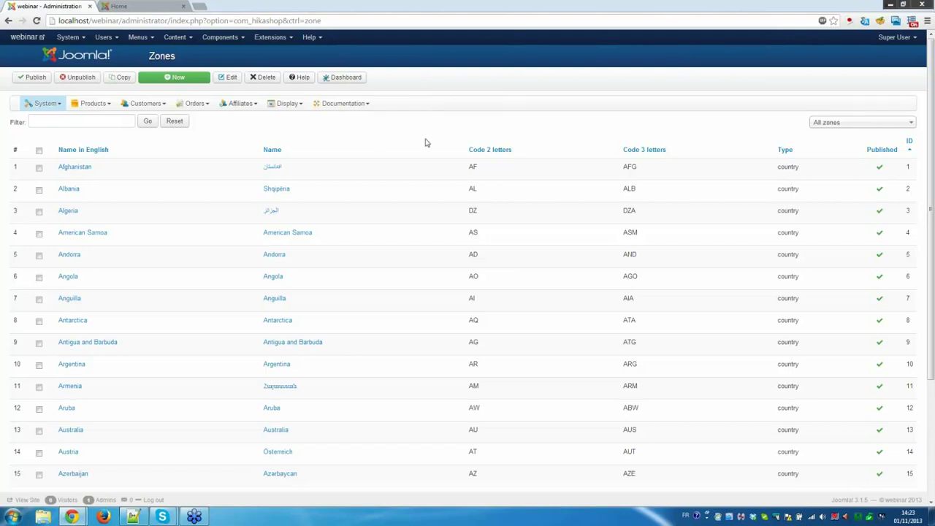
left_click(114, 125)
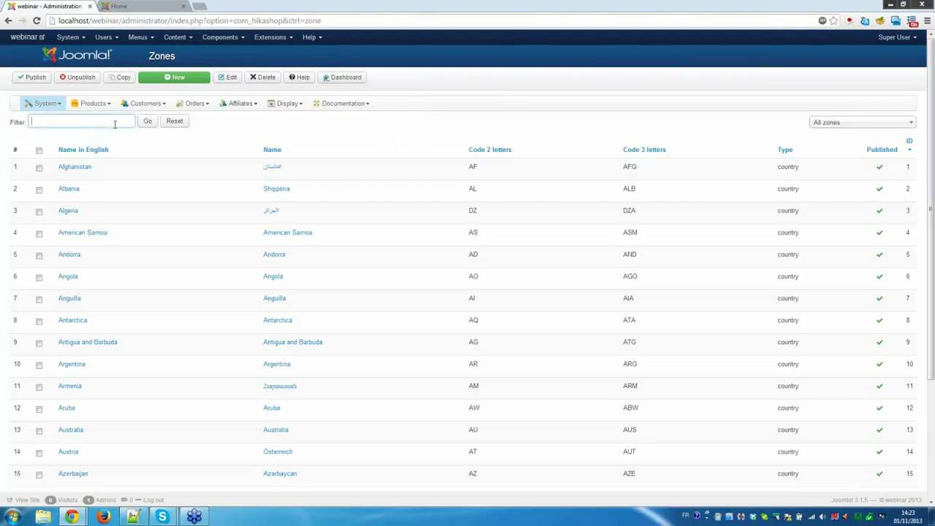
left_click(836, 126)
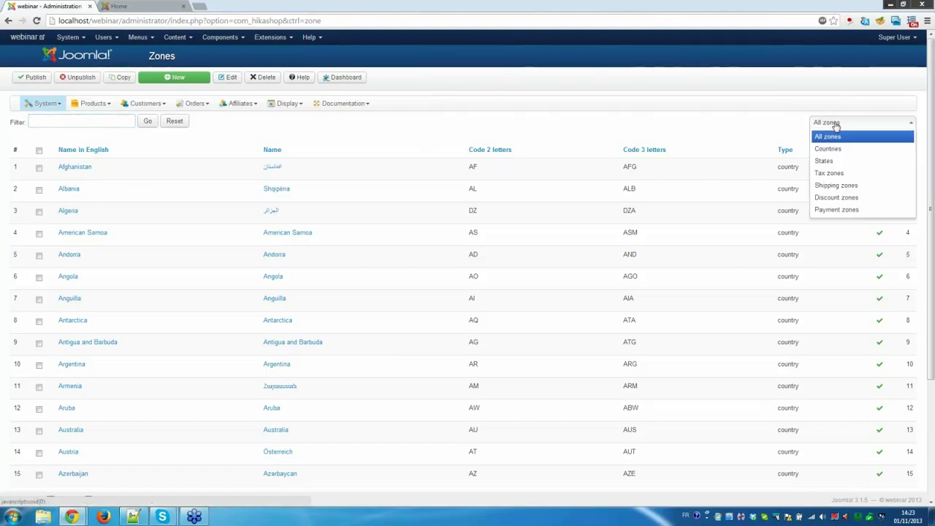
left_click(839, 150)
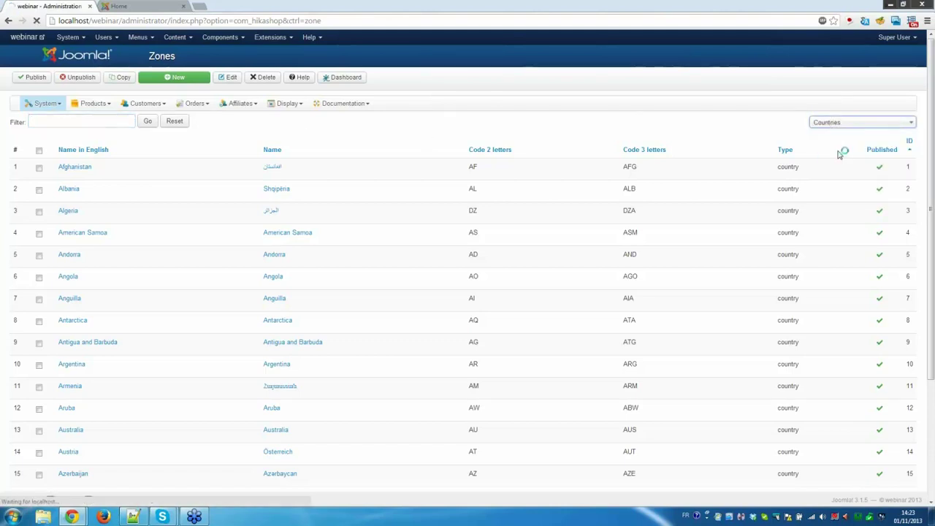
left_click(846, 124)
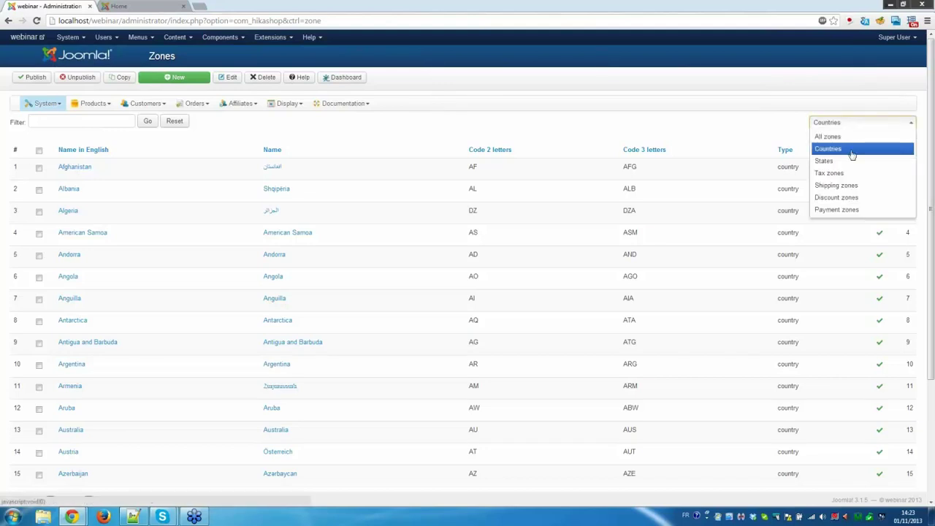
left_click(853, 161)
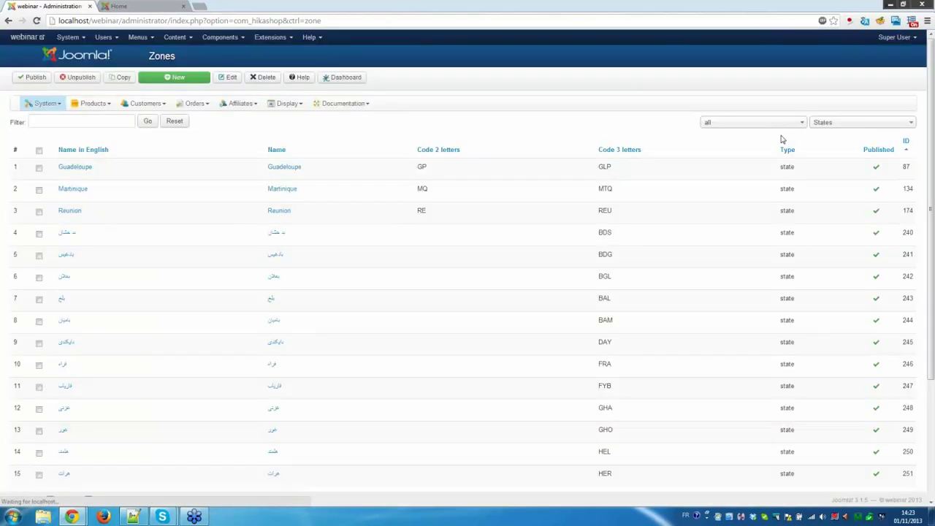
left_click(771, 124)
type("uni")
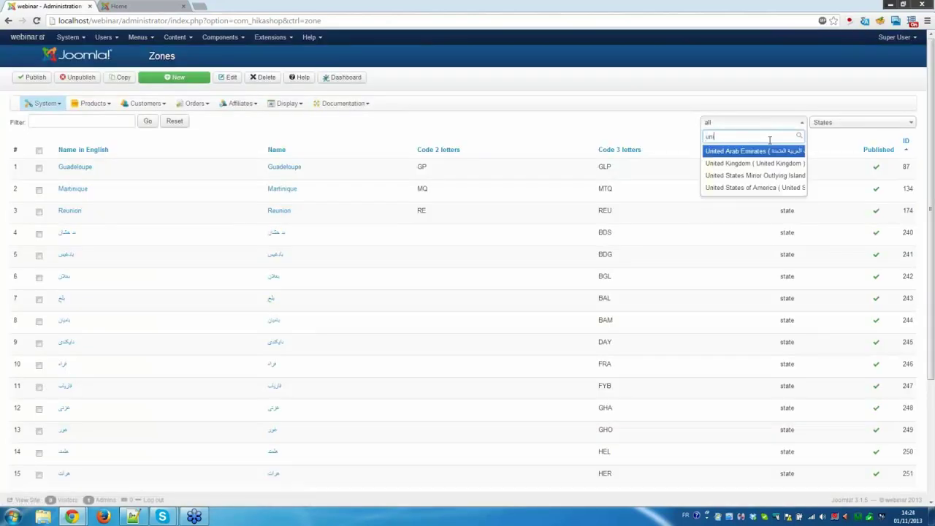
type("t")
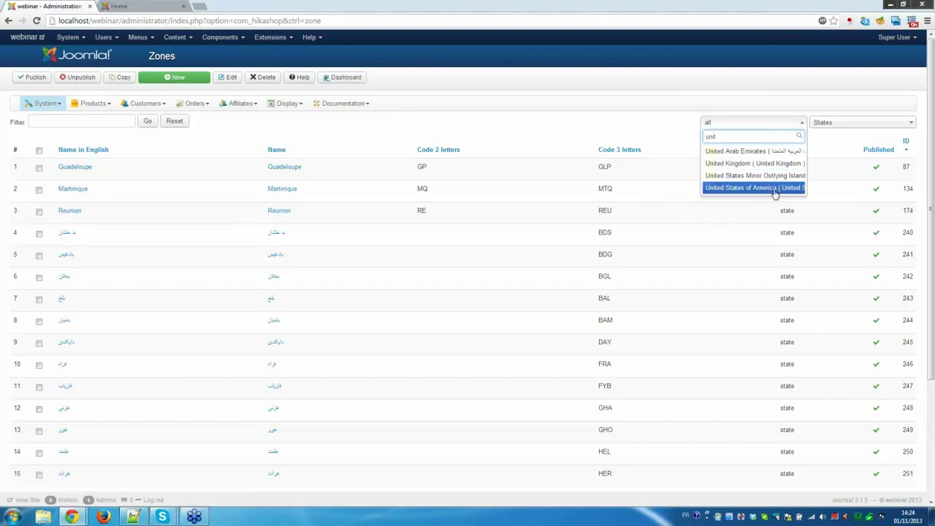
left_click(776, 192)
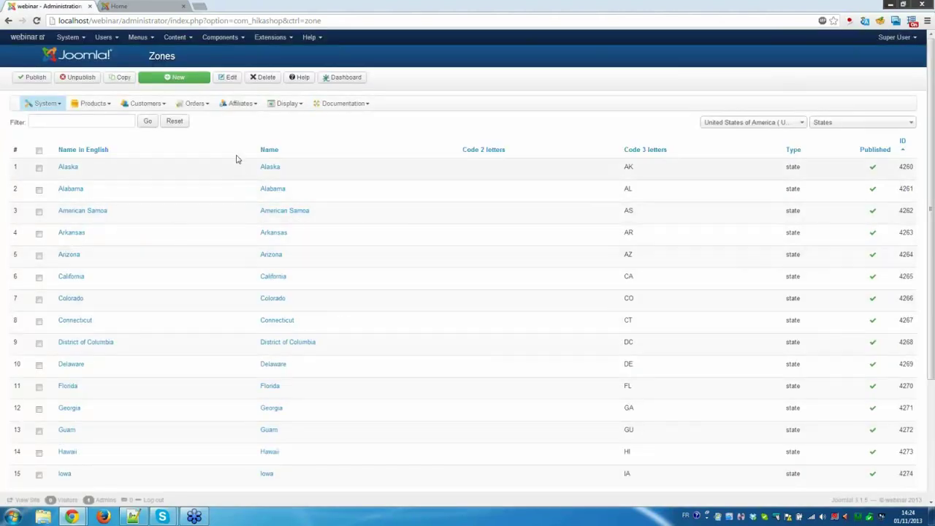
left_click(841, 124)
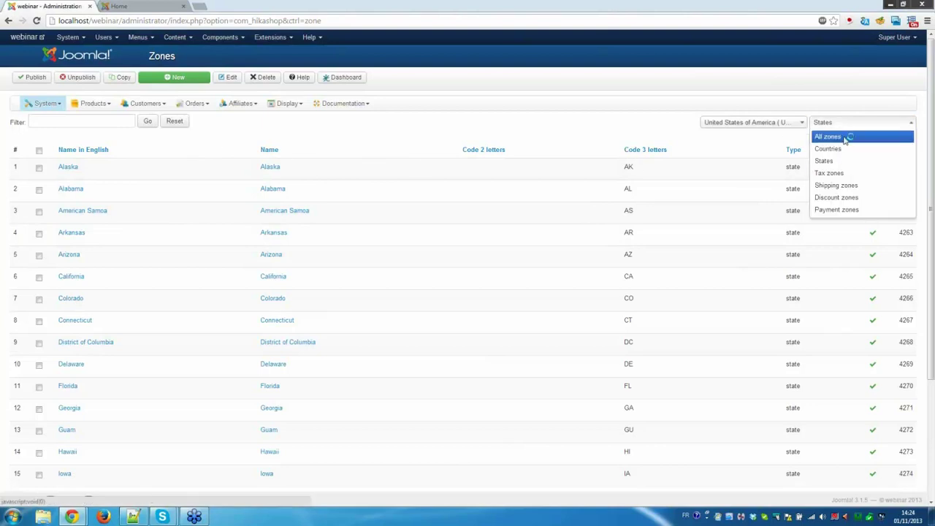
left_click(844, 138)
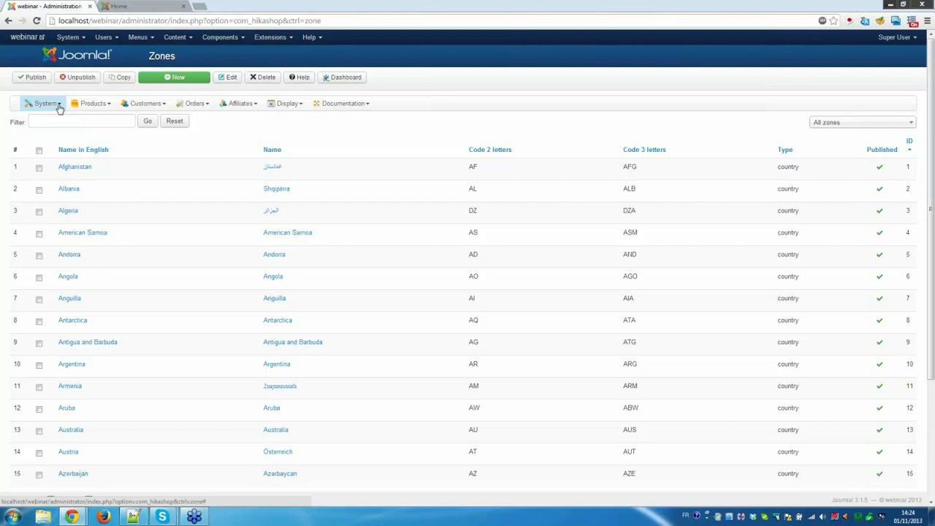
left_click(857, 124)
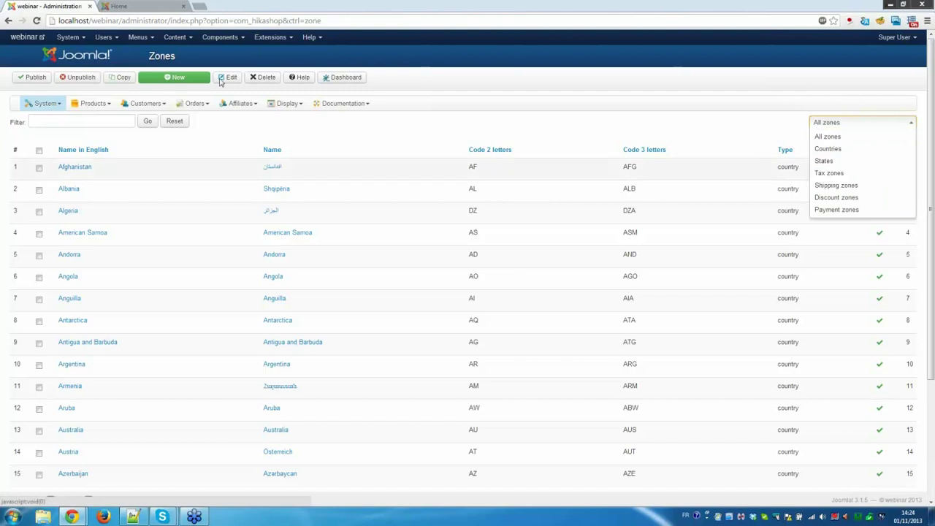
Create a published shipping zone named 'Europe' and save it.
left_click(193, 79)
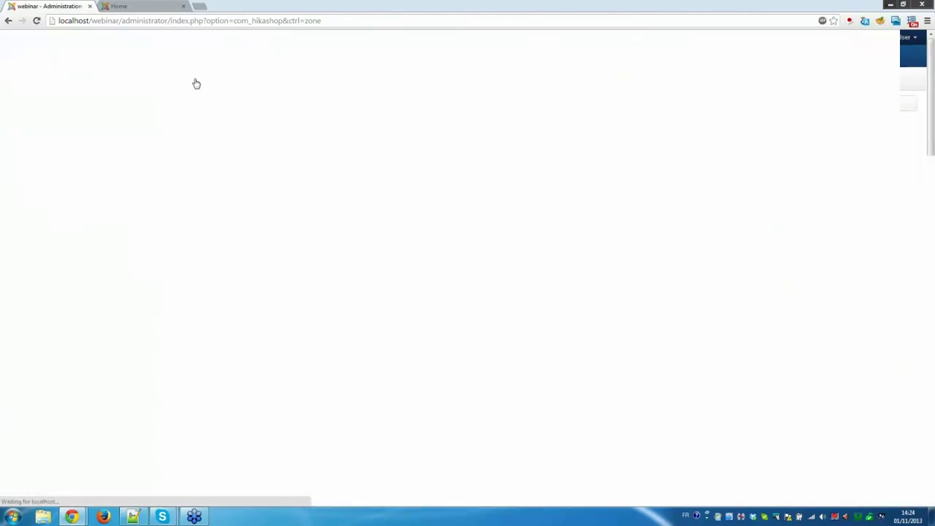
left_click(143, 145)
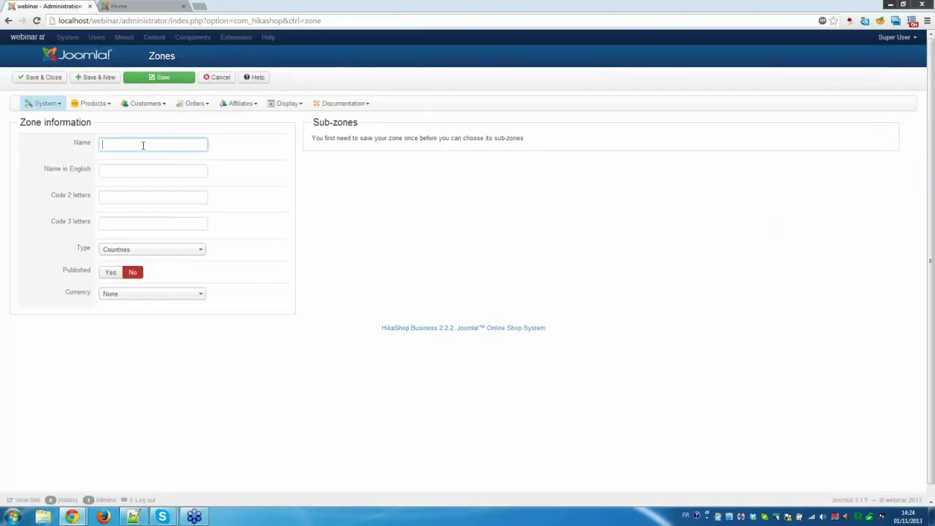
type("Europe")
left_click(157, 252)
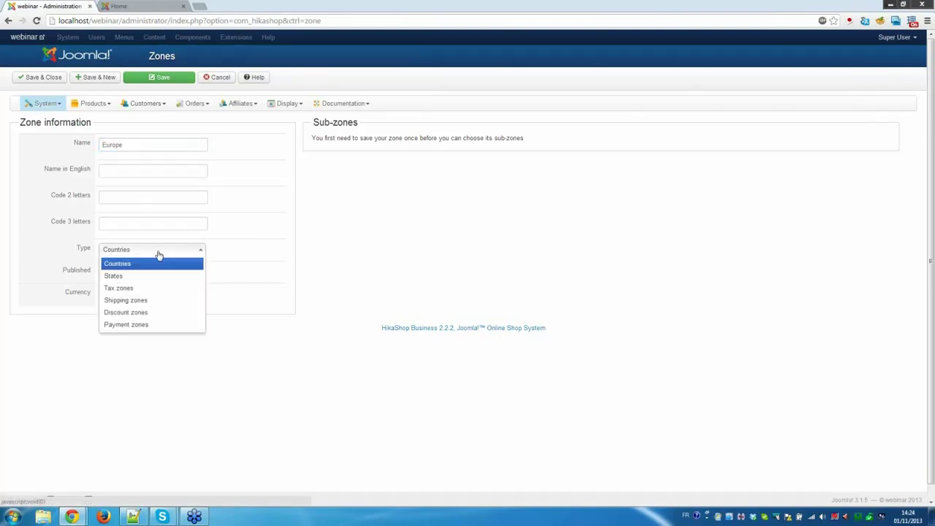
left_click(156, 305)
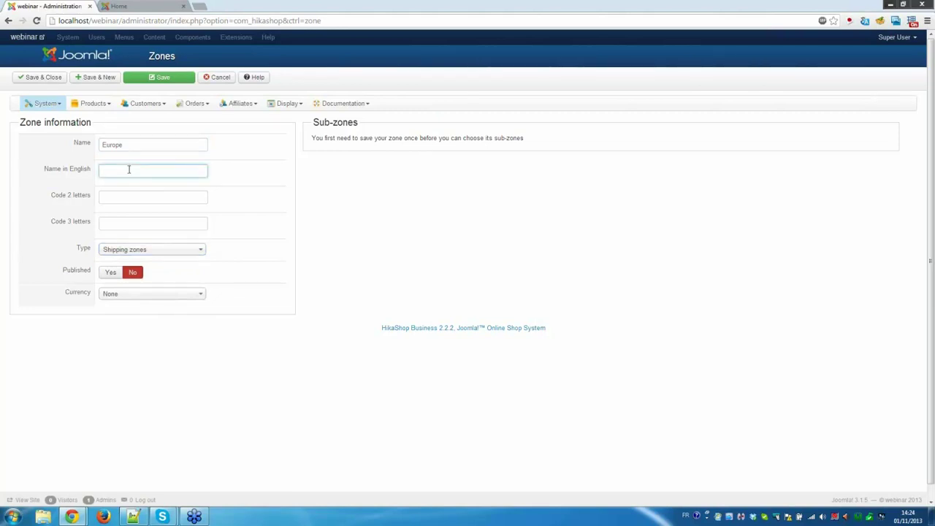
type("Europe")
left_click(120, 272)
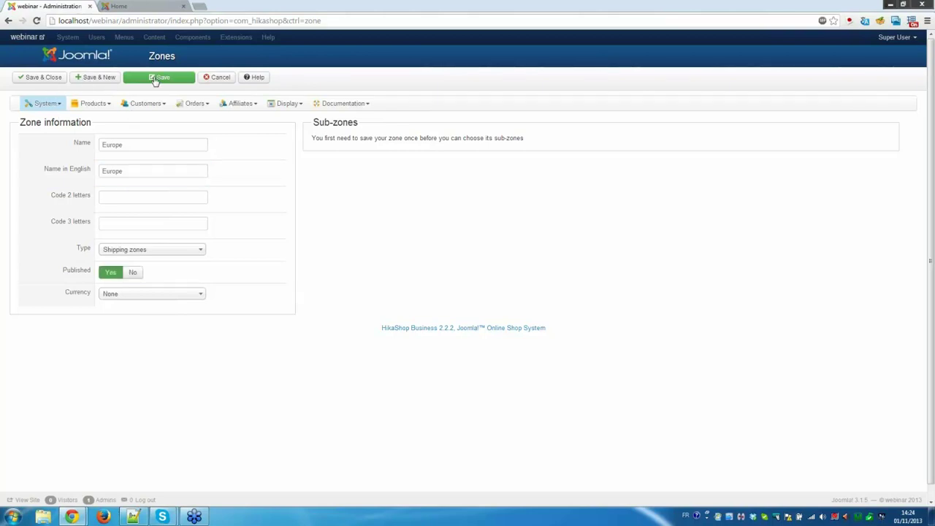
left_click(158, 78)
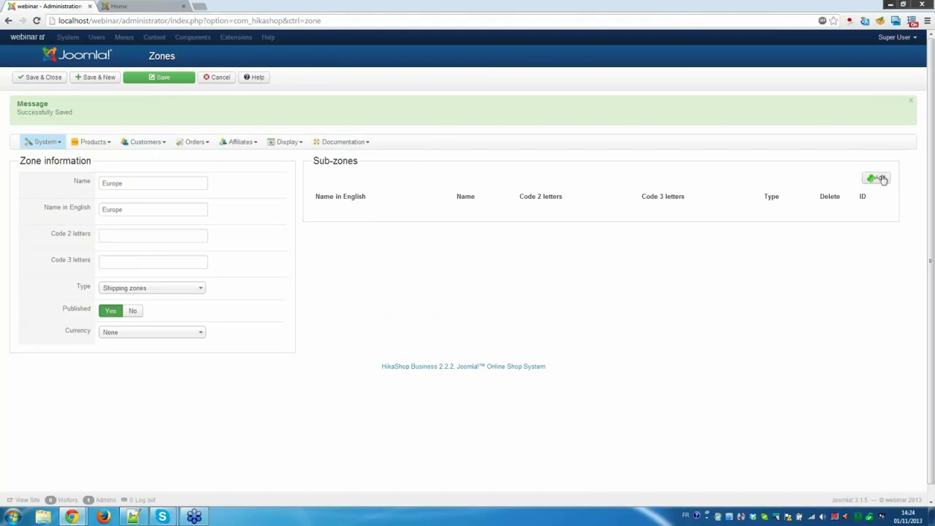
Add France ('fran') and Germany ('german') as Europe sub-zones, then save and close.
left_click(880, 179)
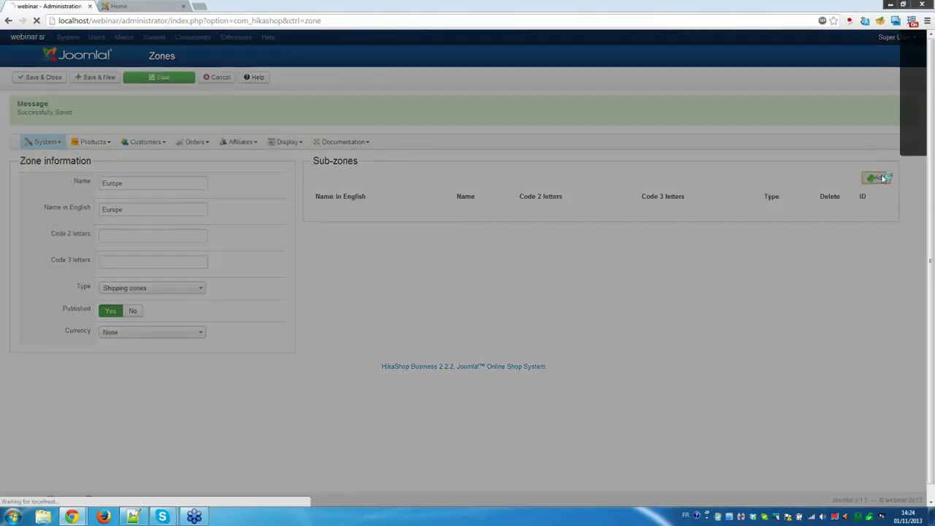
left_click(375, 135)
type("fran")
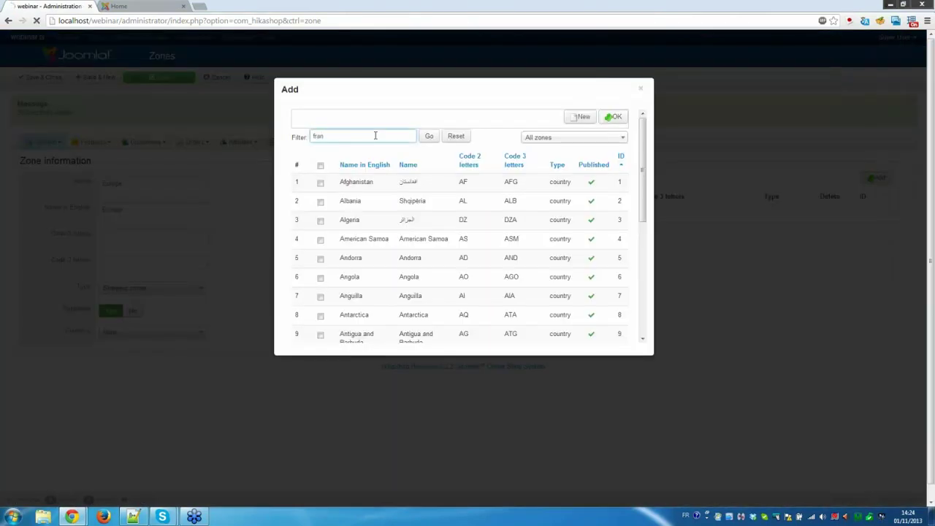
key("Return")
left_click(320, 185)
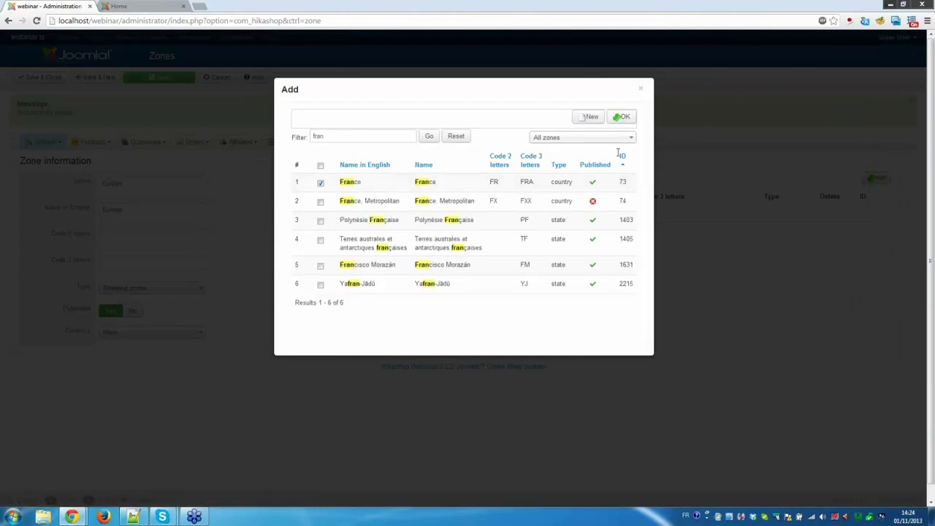
left_click(627, 120)
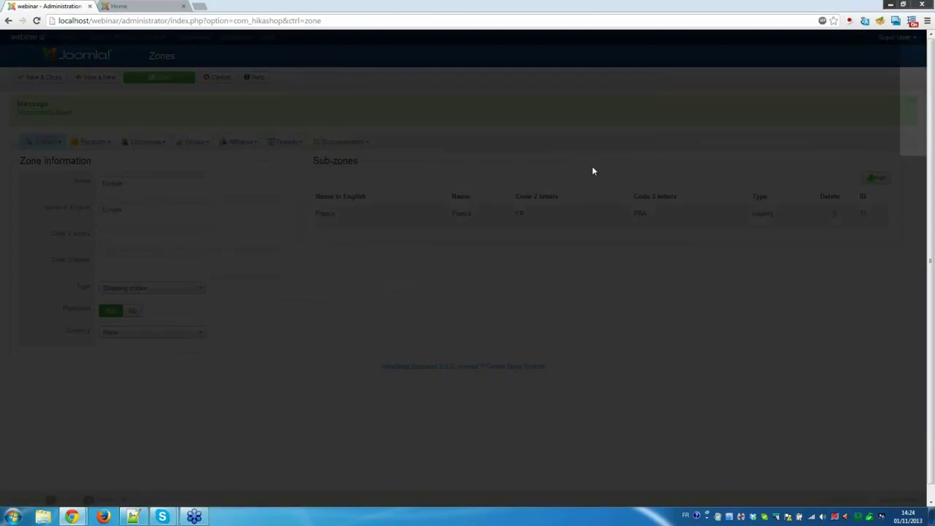
left_click(876, 178)
type("german")
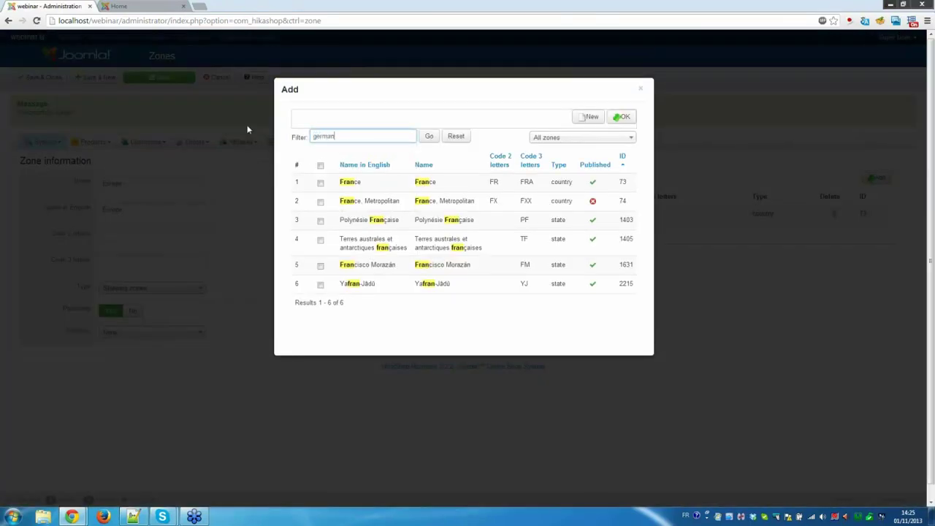
key("Return")
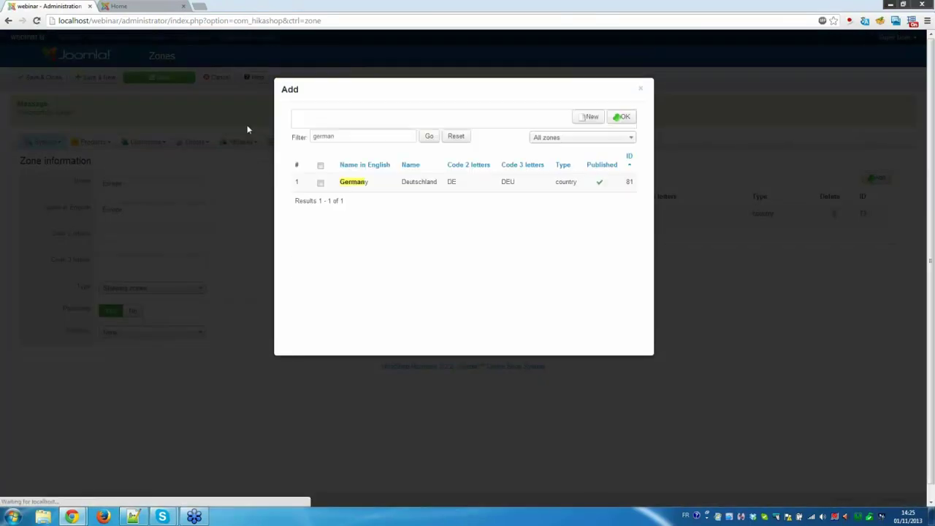
left_click(322, 183)
left_click(621, 117)
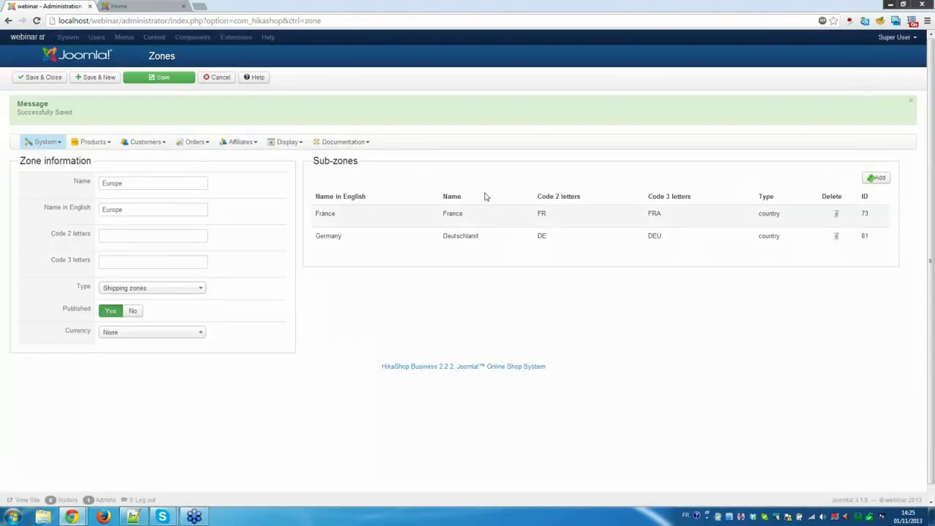
left_click(57, 79)
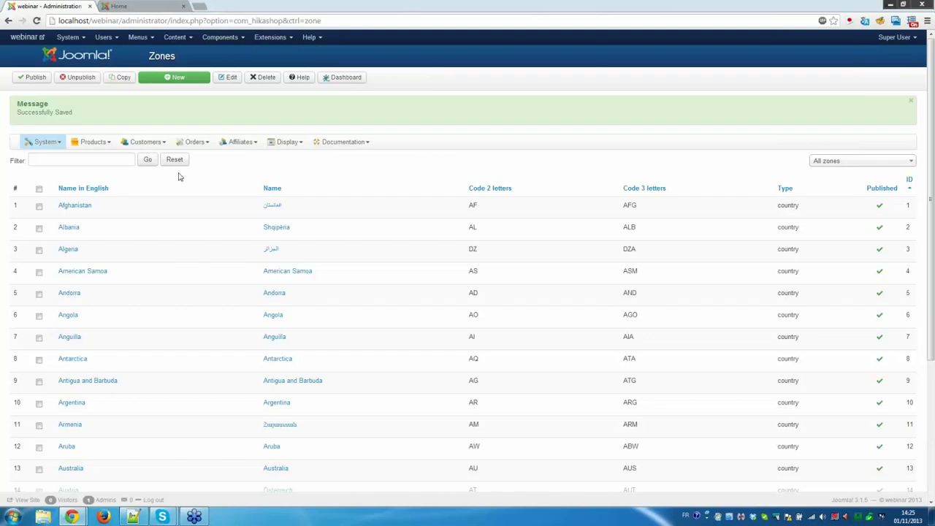
Go to Payment methods under System and start a new method to list the payment plugins.
left_click(53, 144)
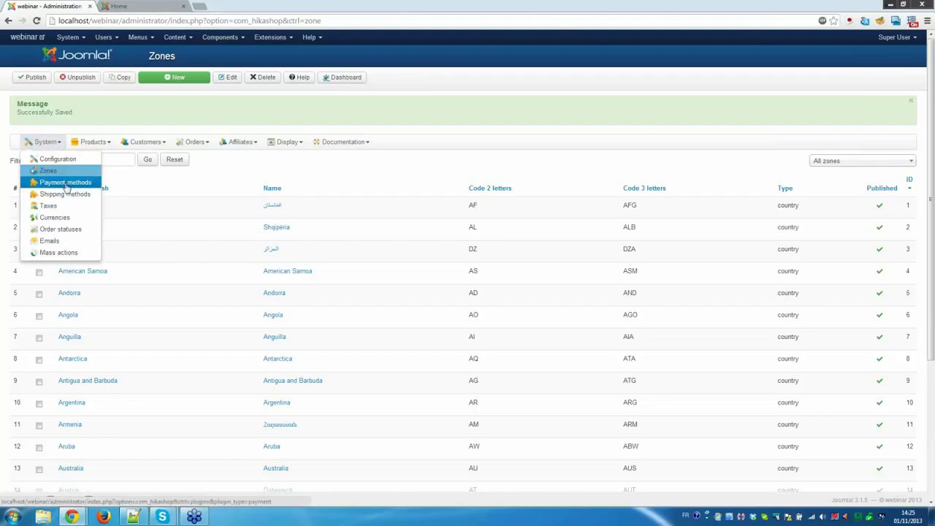
left_click(65, 184)
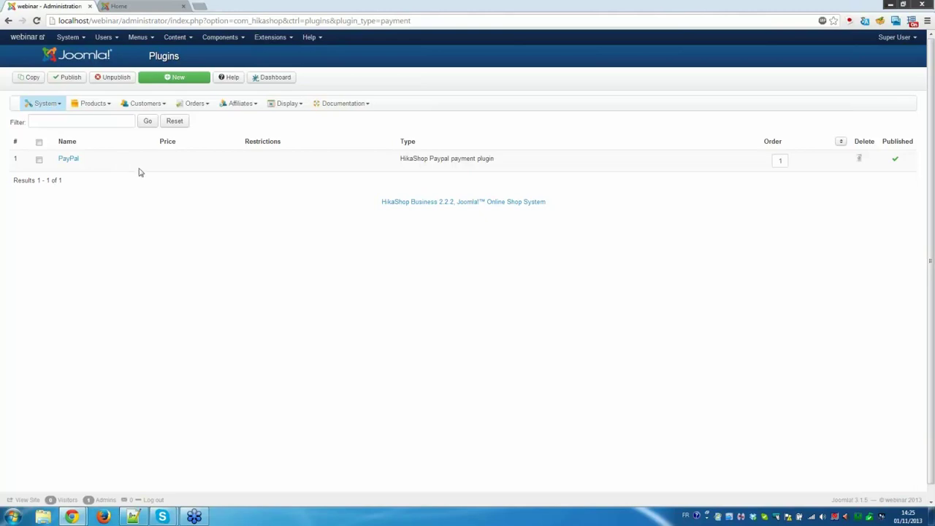
left_click(186, 82)
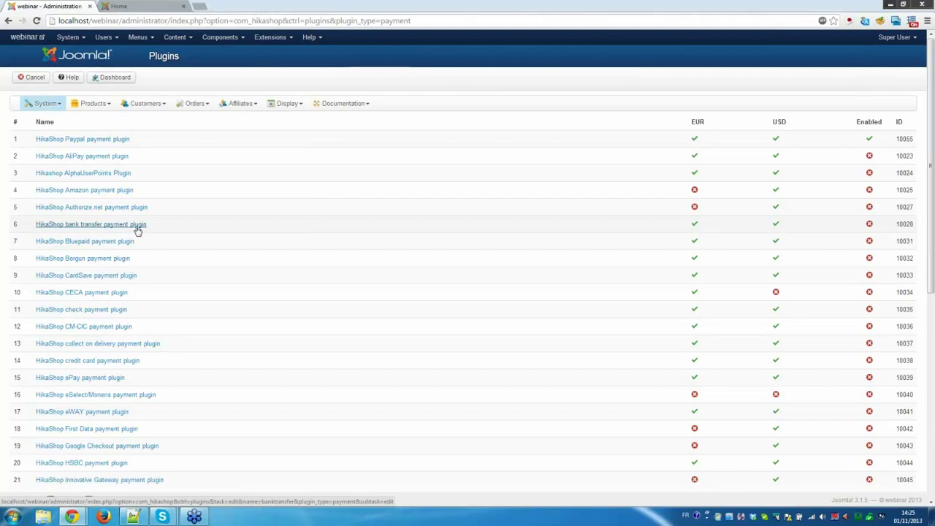
Publish the bank transfer payment method and set its price to 10.
left_click(138, 230)
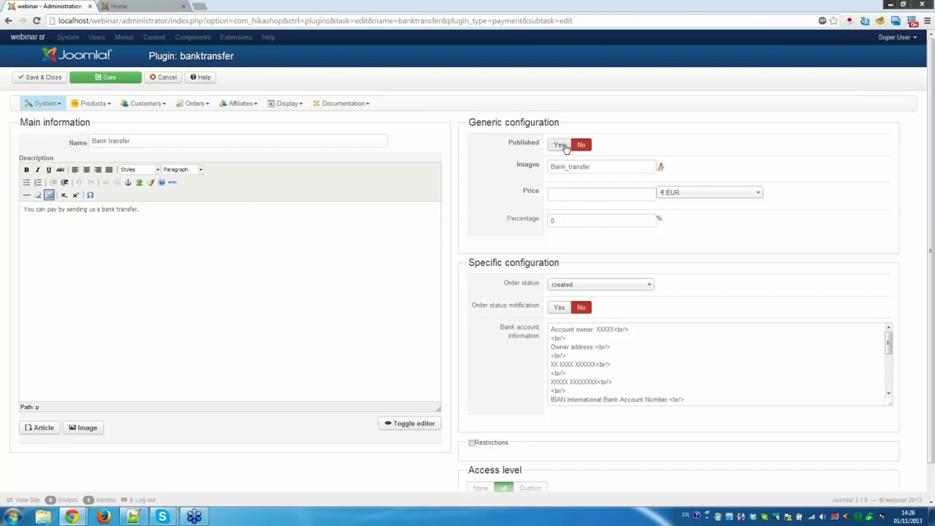
left_click(565, 146)
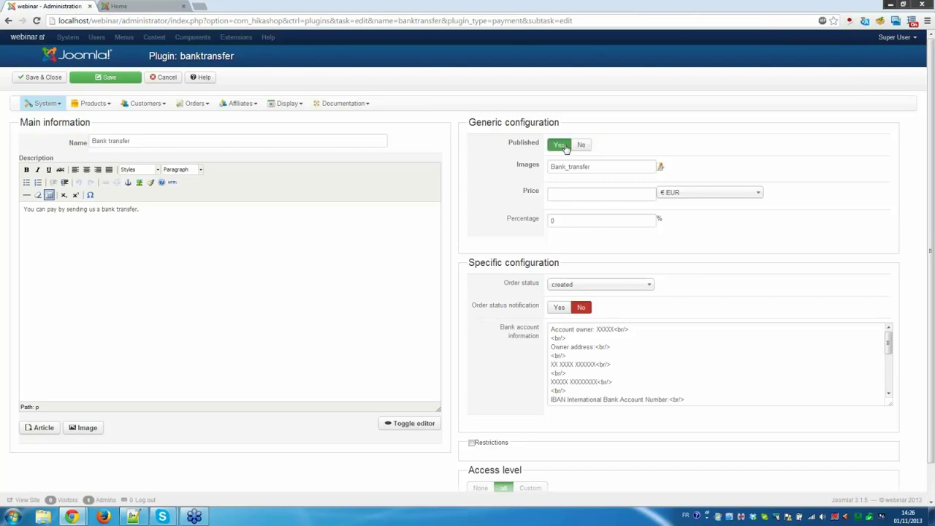
left_click(559, 193)
type("1")
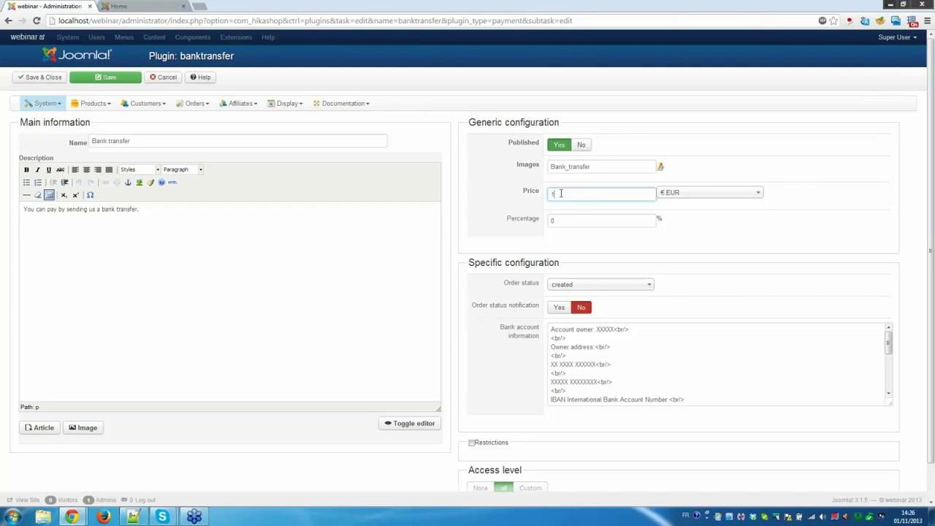
type("0")
Turn on restrictions for the bank transfer method and save it.
scroll(509, 316, "down", 1)
left_click_drag(575, 315, 605, 337)
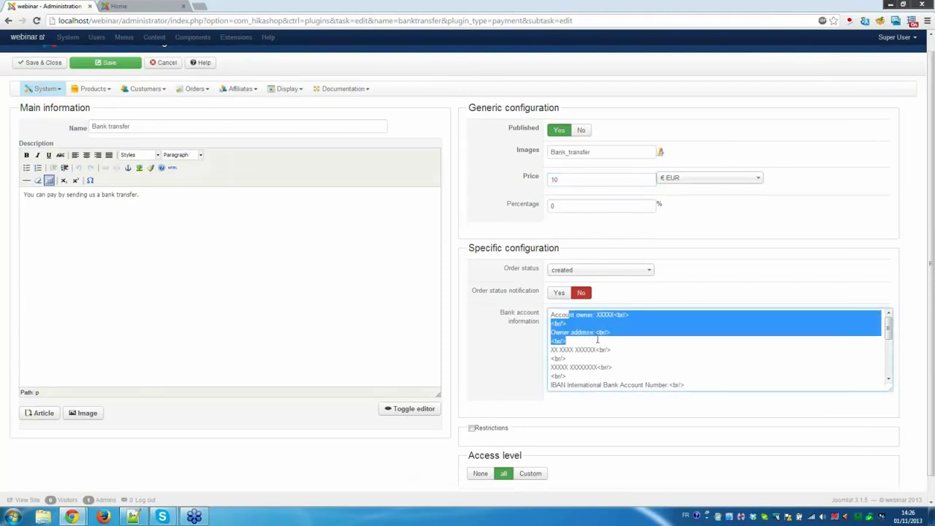
left_click(597, 339)
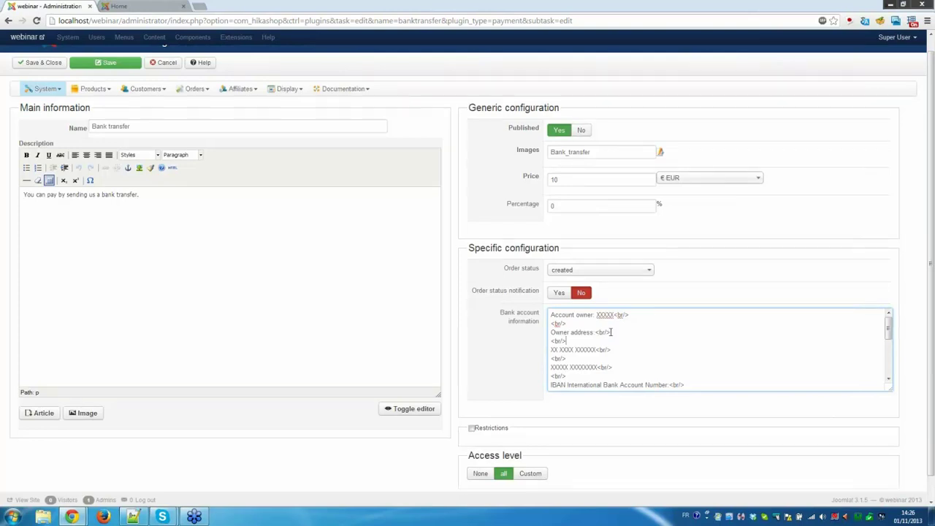
scroll(611, 331, "down", 2)
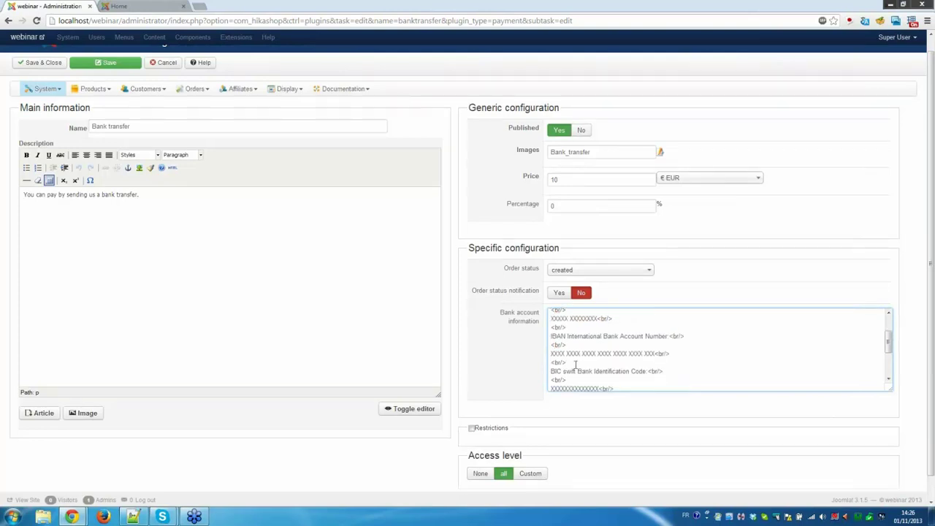
left_click(472, 429)
scroll(505, 333, "down", 2)
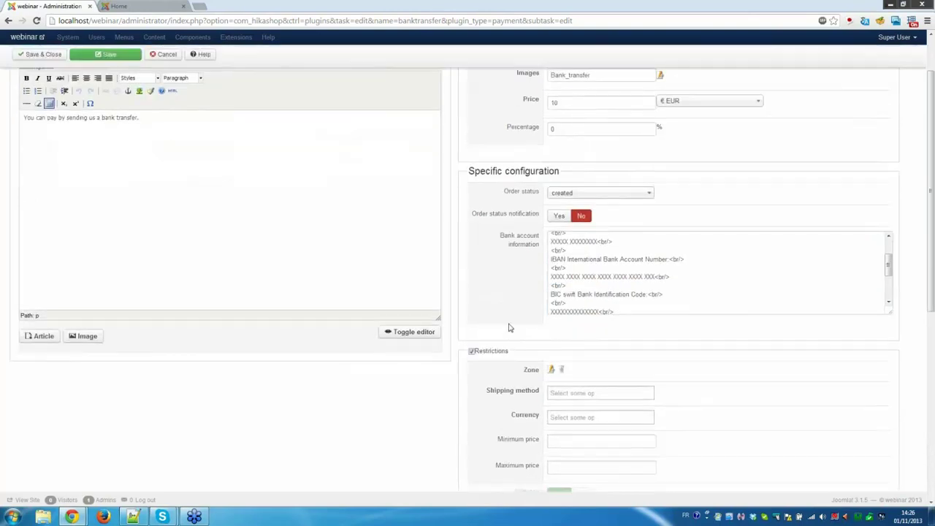
scroll(509, 328, "down", 4)
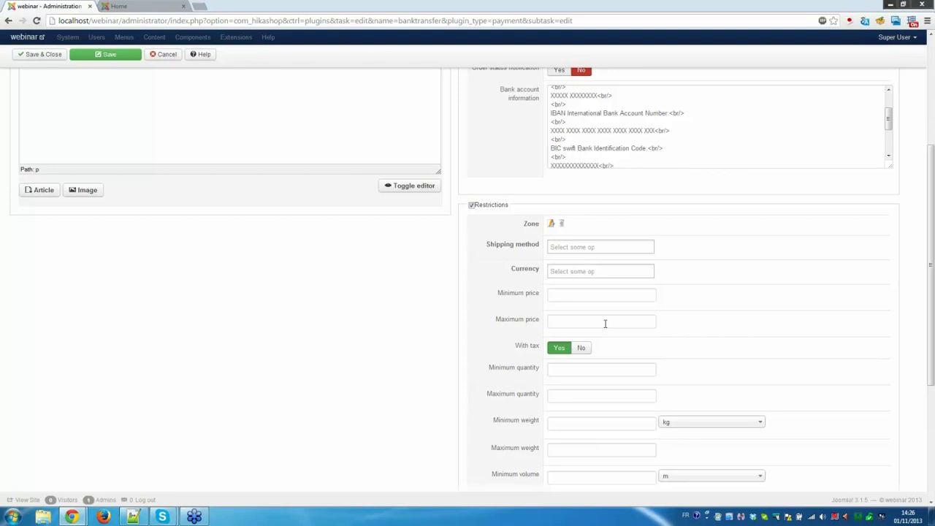
scroll(605, 324, "down", 1)
scroll(605, 324, "down", 2)
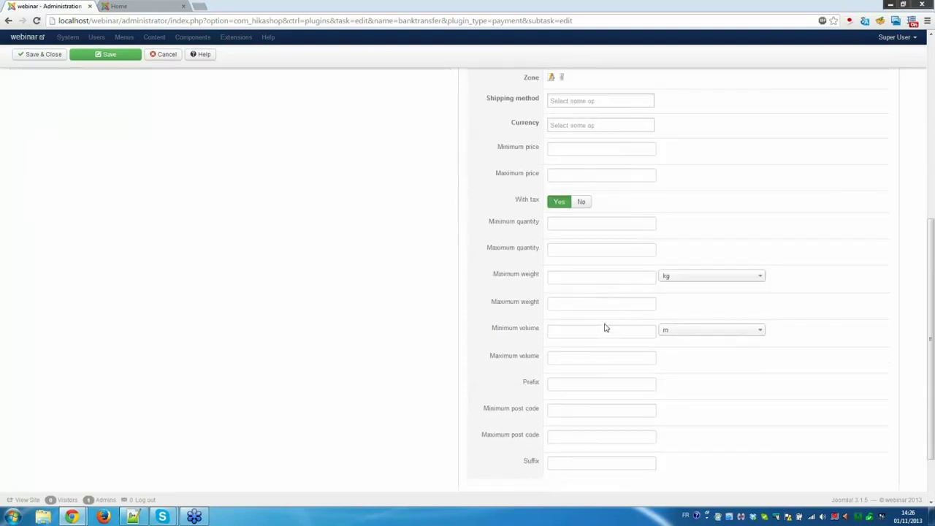
scroll(598, 316, "up", 4)
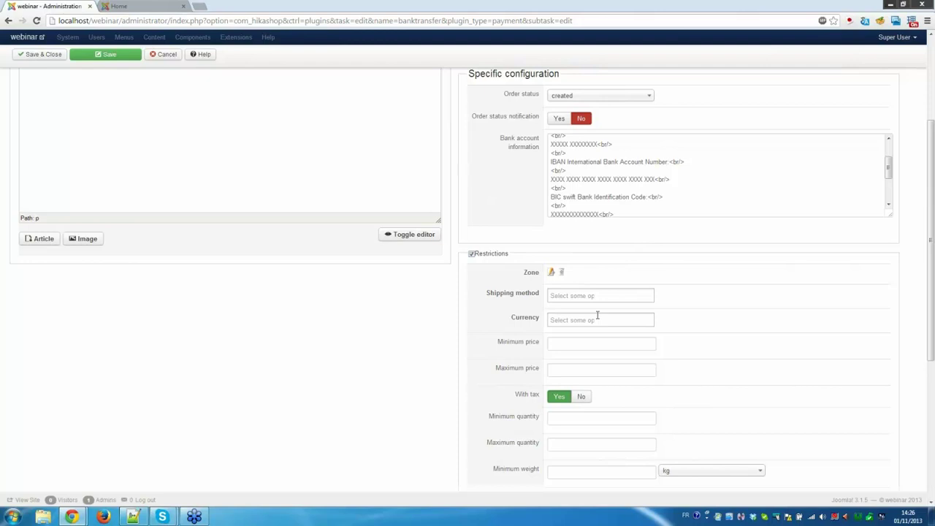
scroll(598, 316, "down", 3)
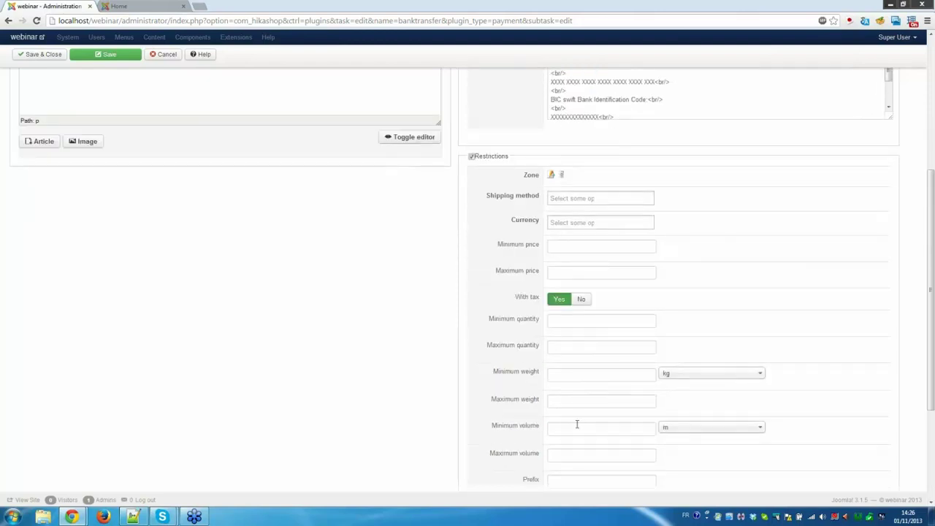
scroll(594, 477, "down", 3)
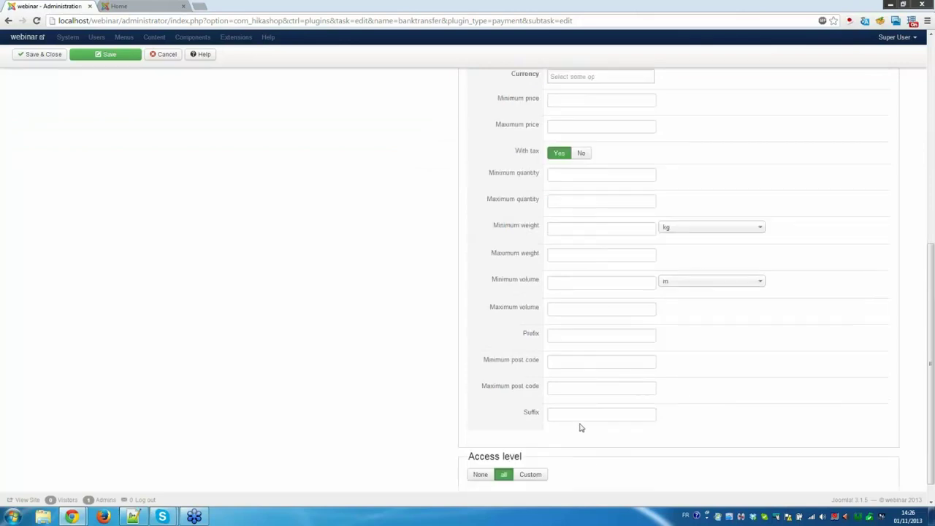
scroll(578, 424, "up", 10)
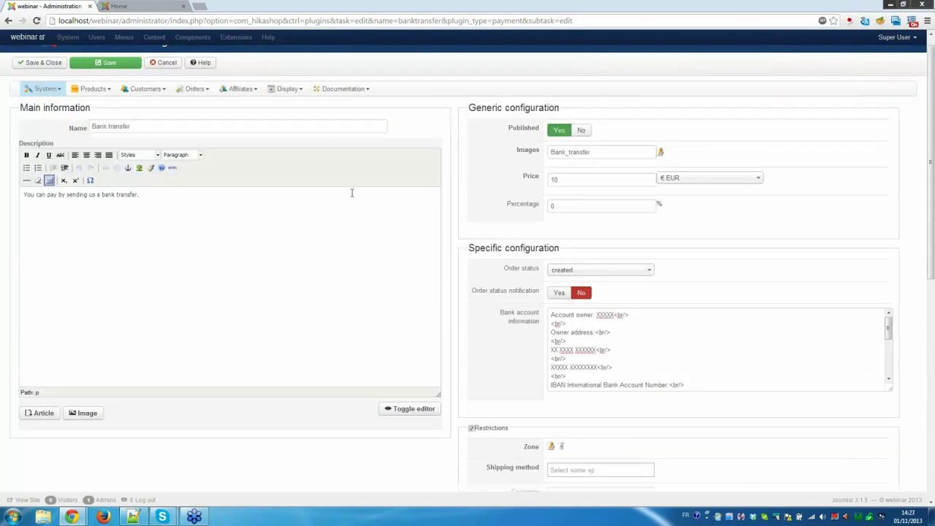
left_click(44, 63)
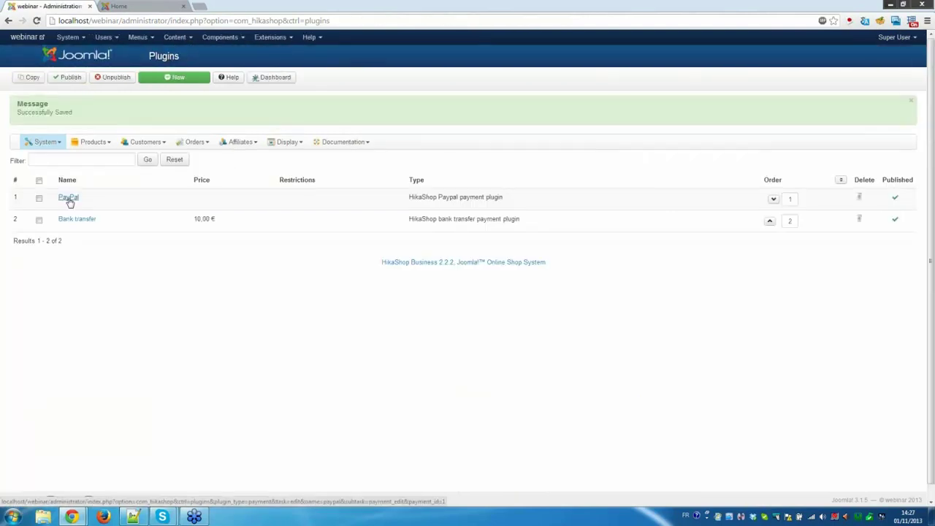
left_click(69, 198)
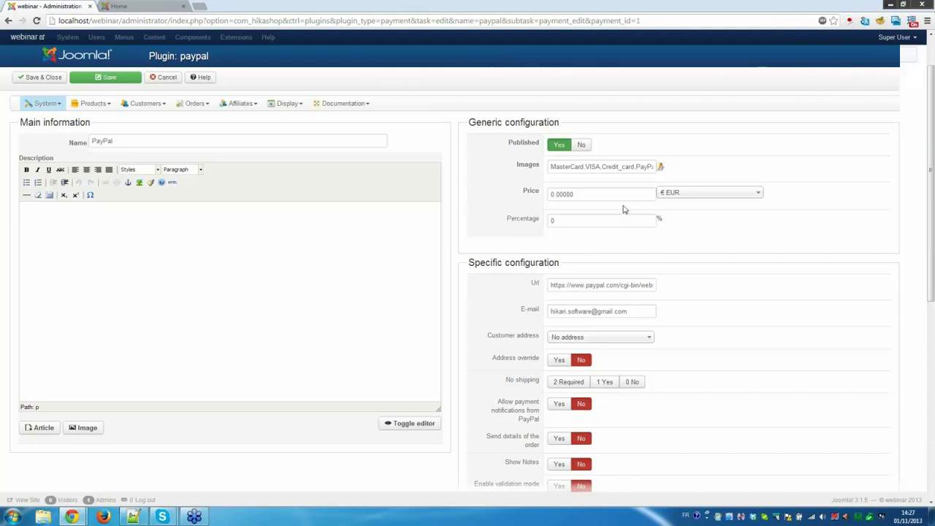
scroll(622, 207, "down", 3)
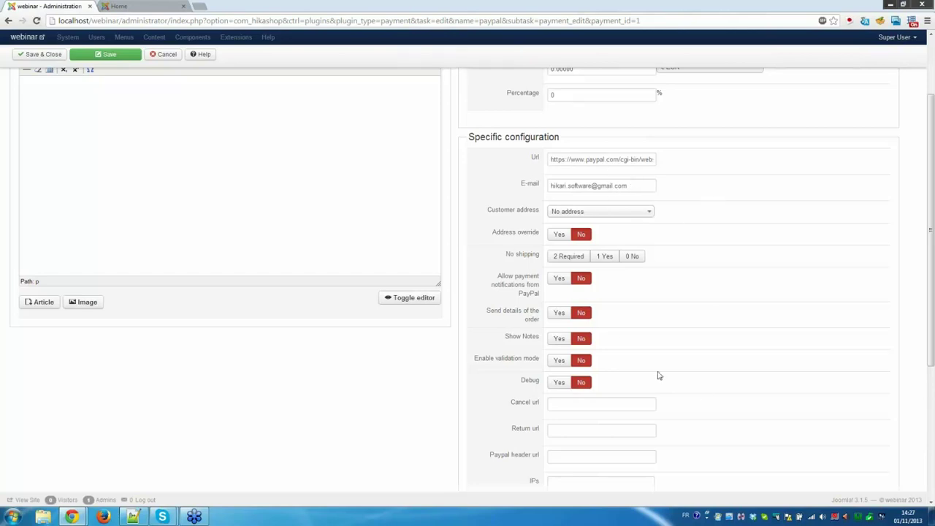
scroll(724, 376, "down", 1)
scroll(724, 376, "down", 1)
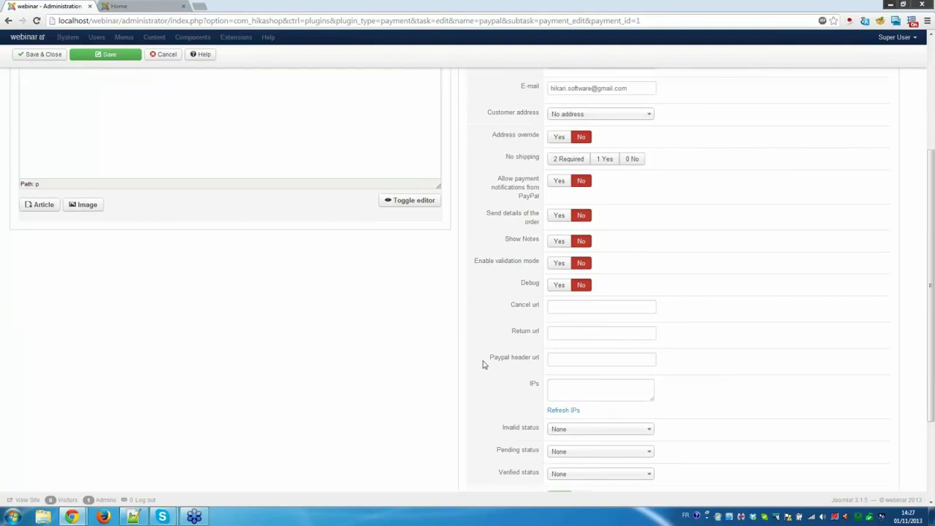
scroll(229, 167, "up", 3)
left_click(37, 54)
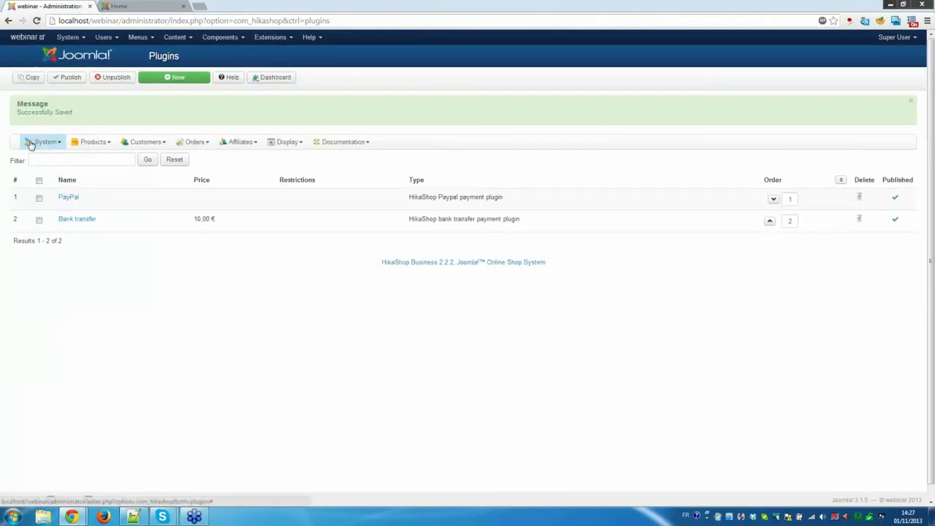
From the shipping methods list, start a new method using the HikaShop manual shipping plugin.
left_click(31, 145)
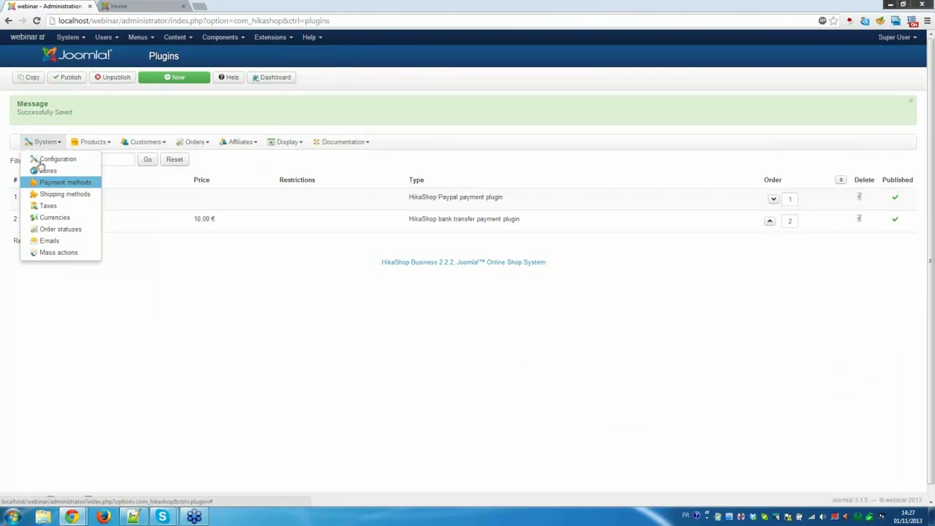
left_click(63, 200)
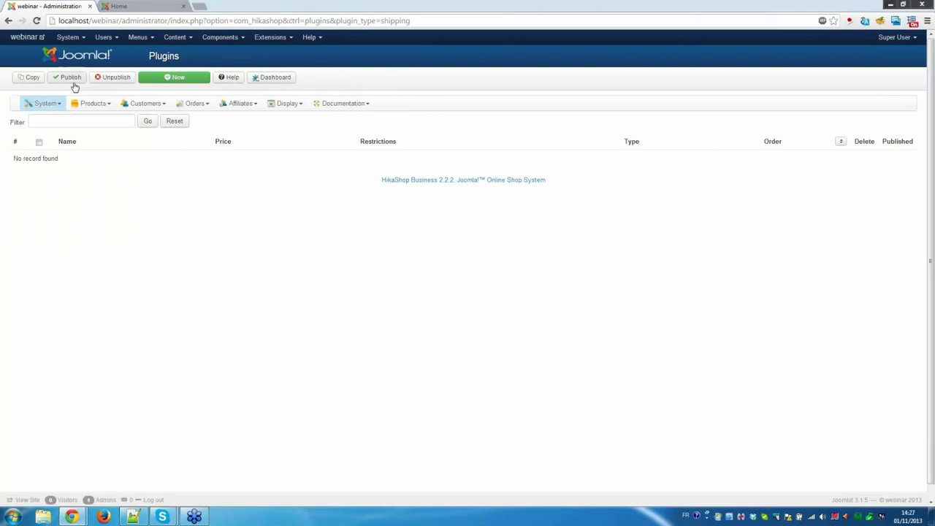
left_click(175, 81)
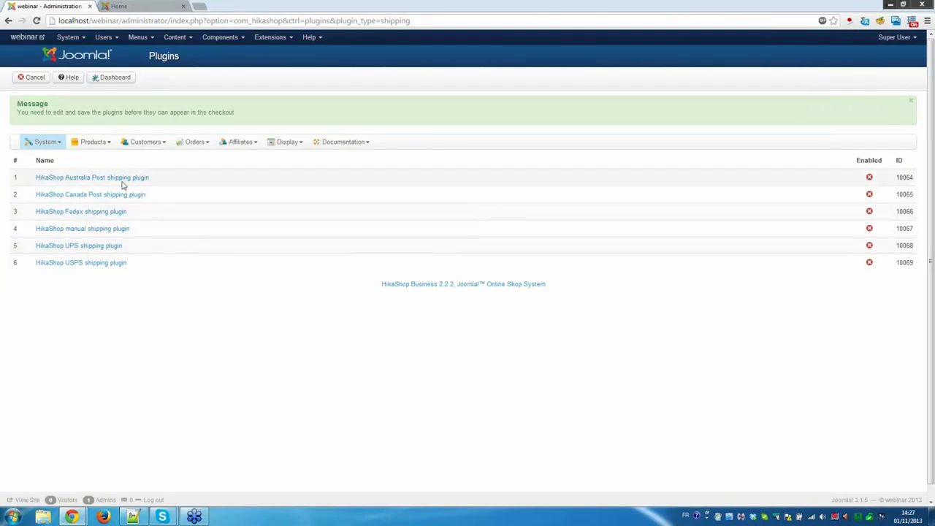
left_click(109, 229)
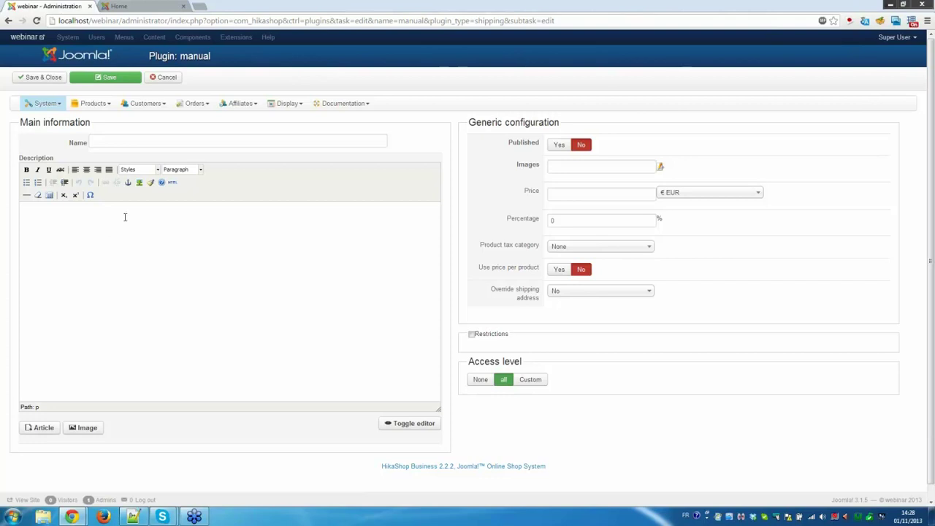
Name the method 'Normal delivery', price it at 5, publish it and apply the ups logo.
left_click(143, 143)
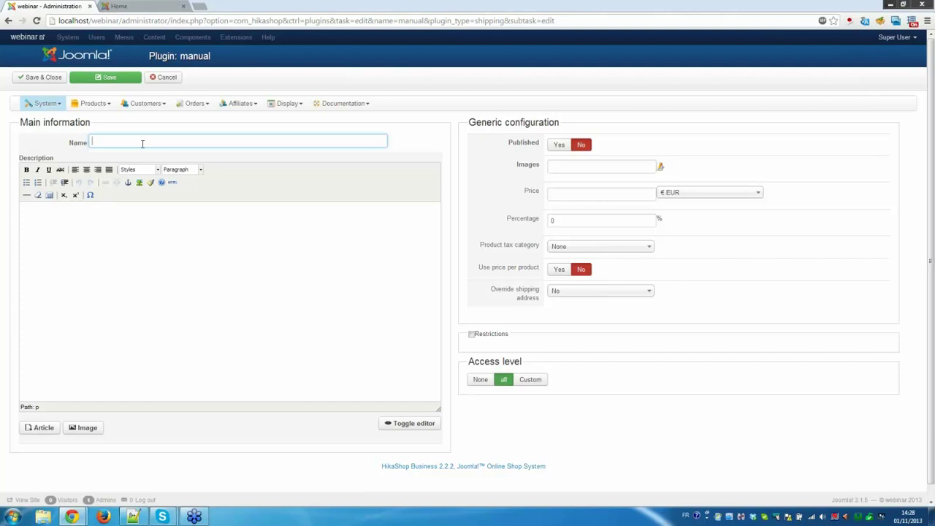
type("Normal delivery")
left_click(573, 196)
type("5")
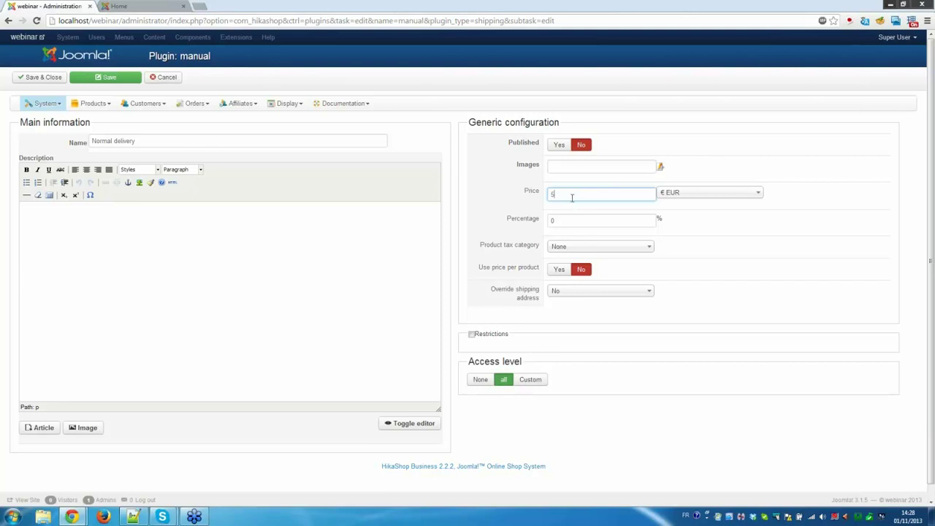
left_click(561, 145)
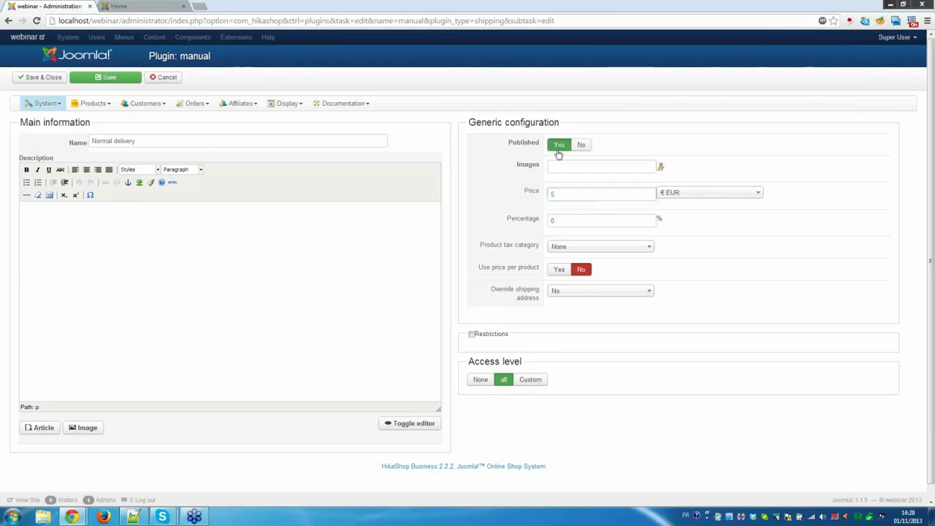
left_click(660, 168)
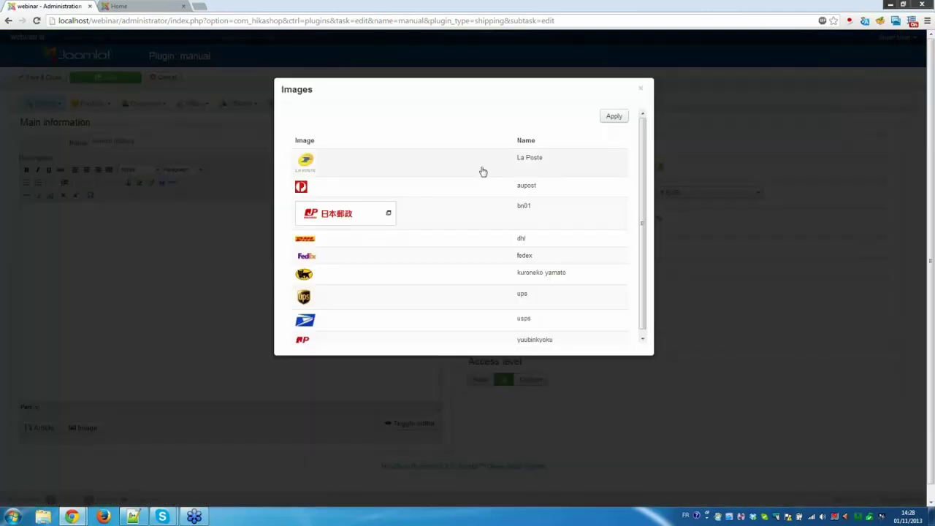
left_click(430, 302)
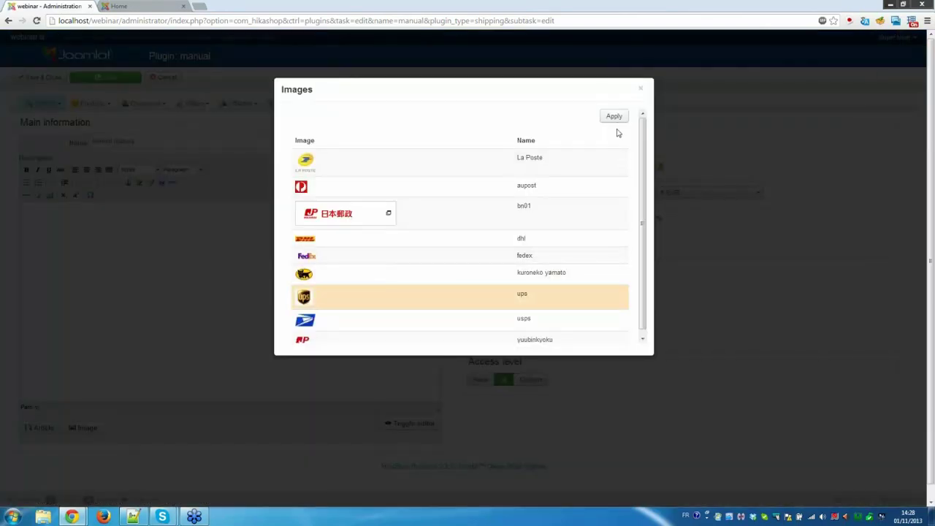
left_click(614, 116)
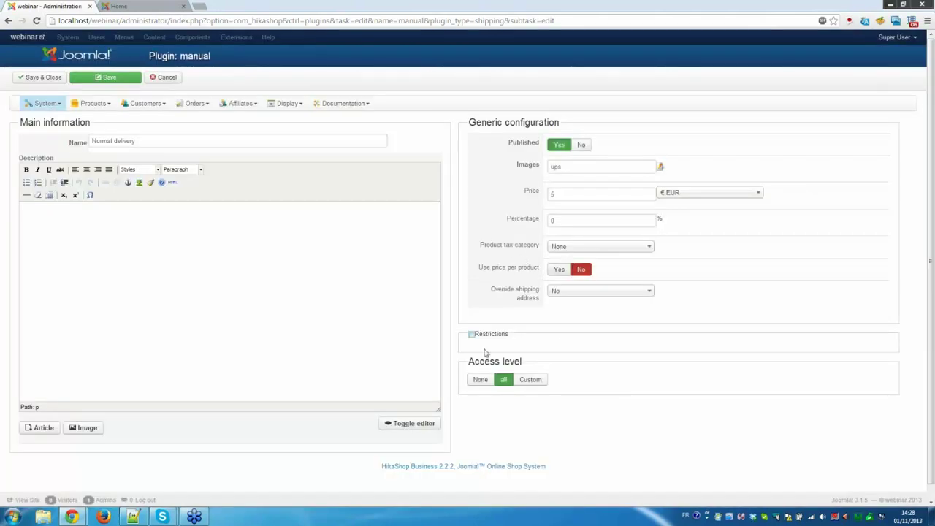
Charge Normal delivery's price per product and save the method.
left_click(472, 335)
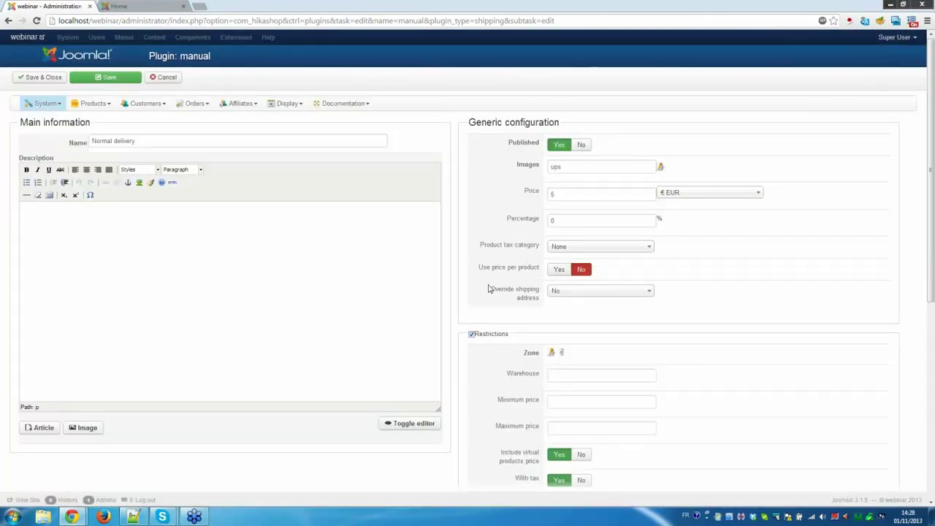
scroll(489, 290, "down", 3)
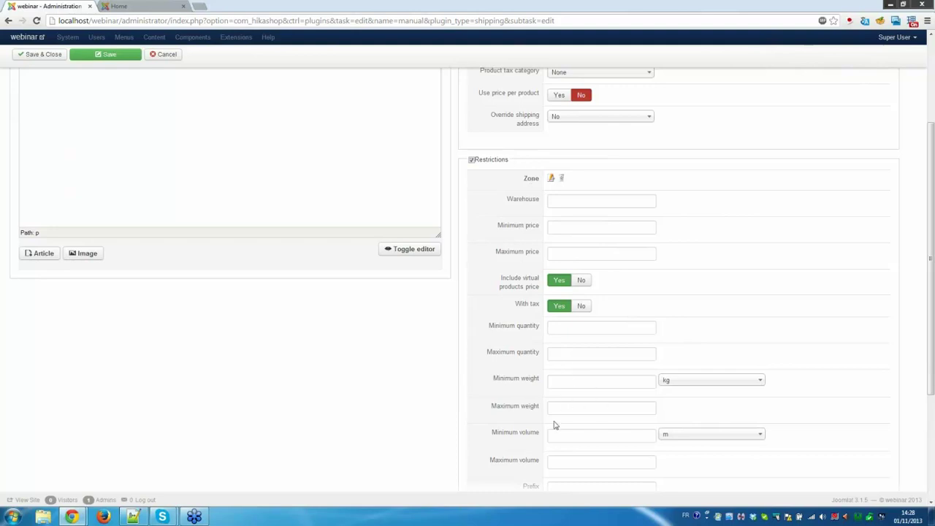
left_click(473, 162)
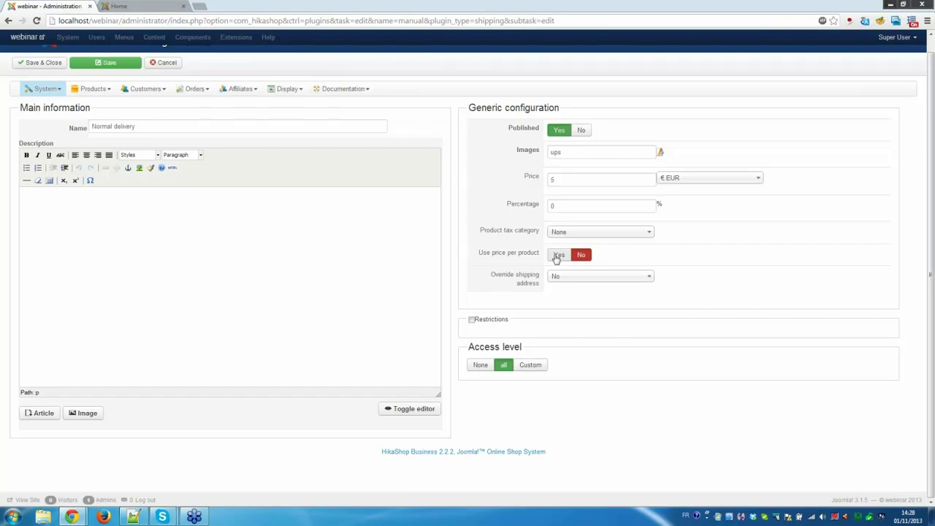
left_click(558, 255)
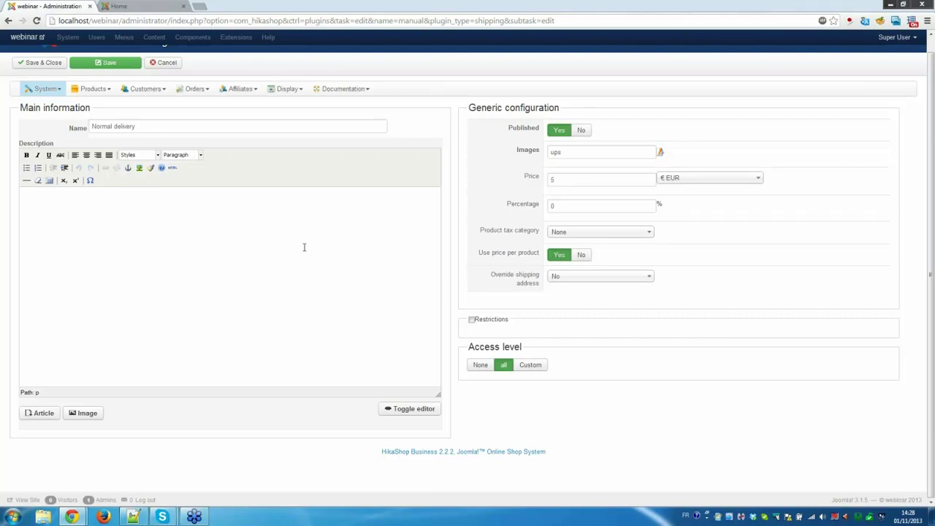
left_click(45, 63)
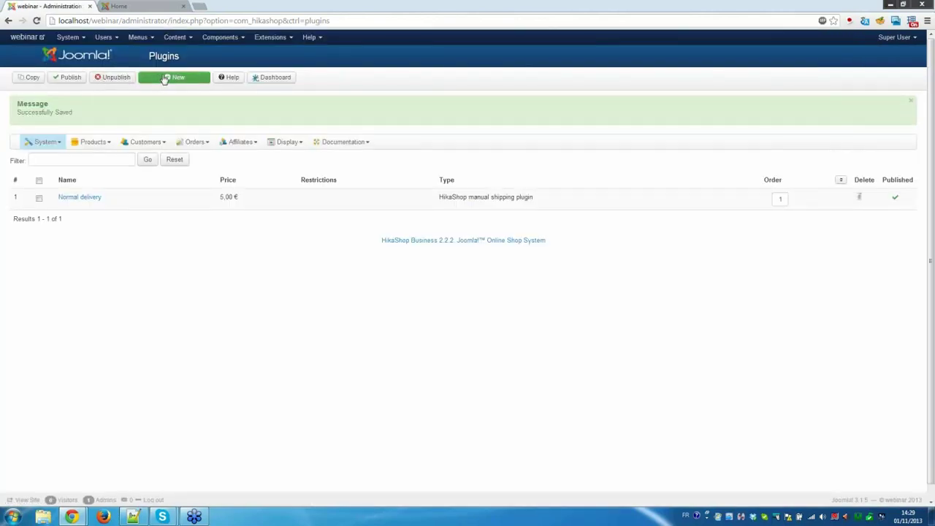
Create and save a published manual method 'Express' at 10 EUR, charged per product.
left_click(165, 79)
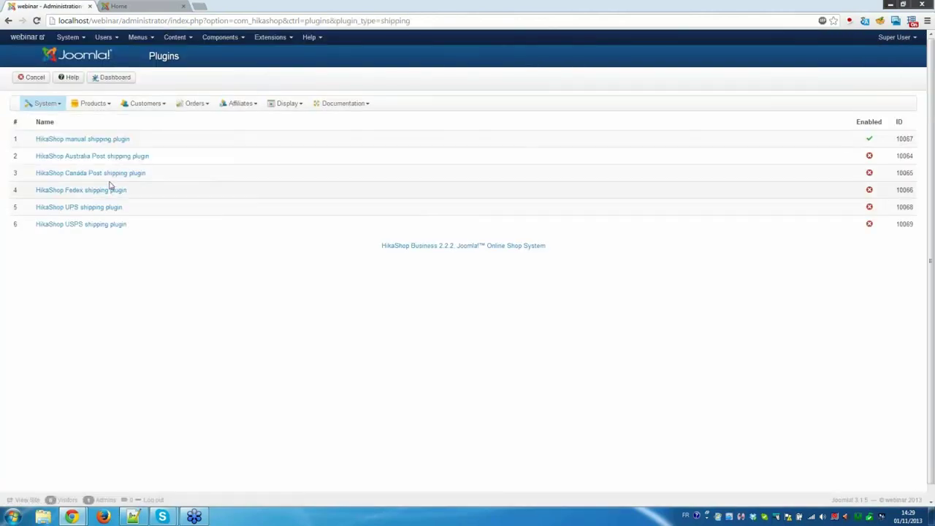
left_click(110, 141)
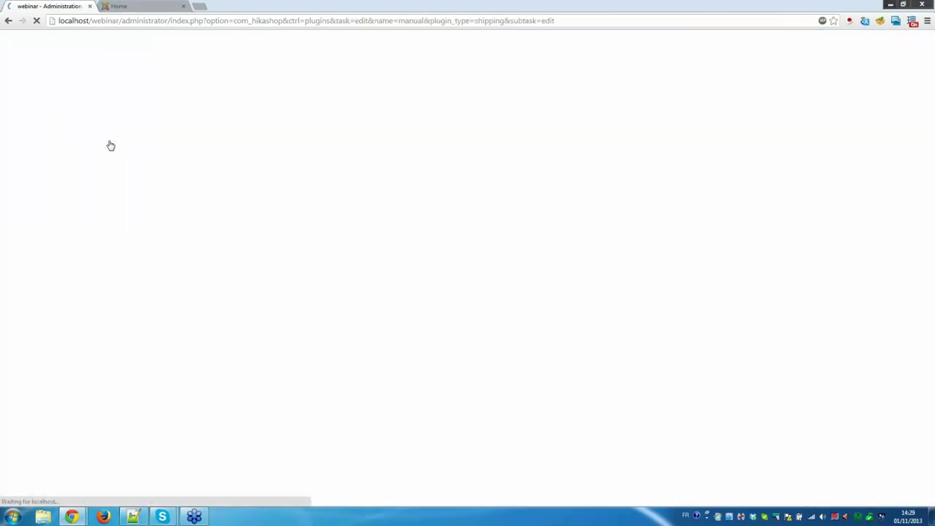
left_click(118, 141)
type("Expres")
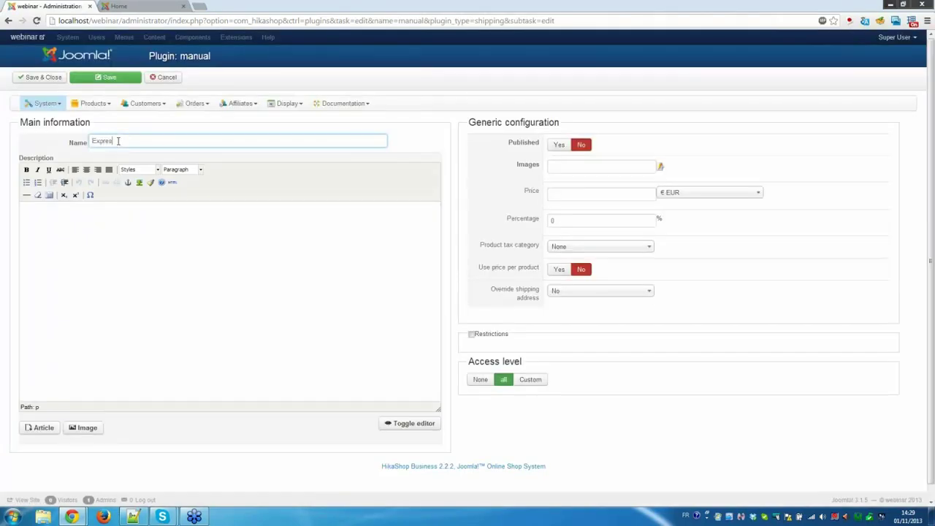
type("s")
left_click(566, 193)
type("1")
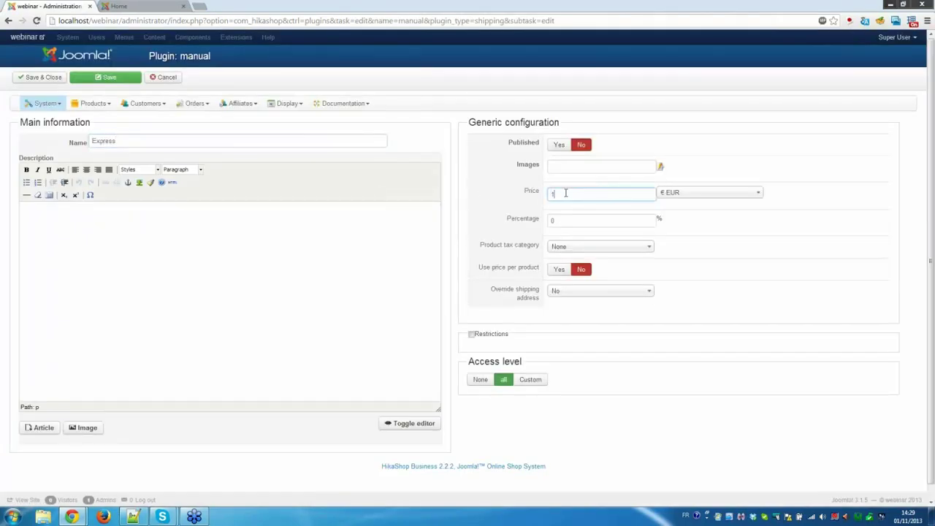
type("0")
left_click(559, 145)
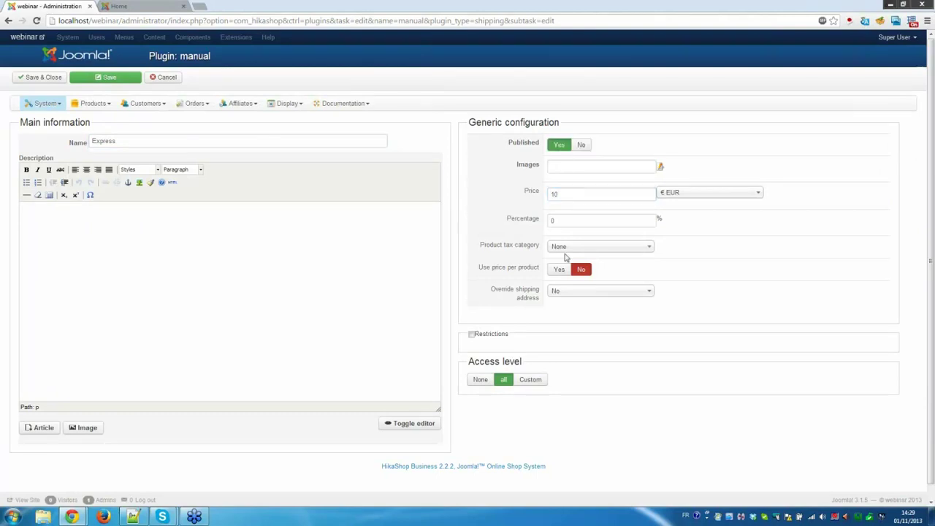
left_click(559, 270)
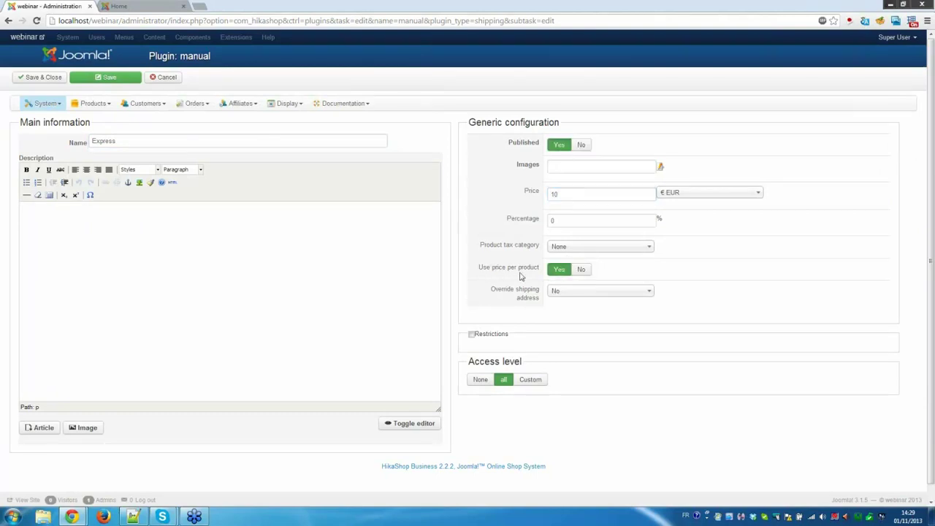
left_click(47, 80)
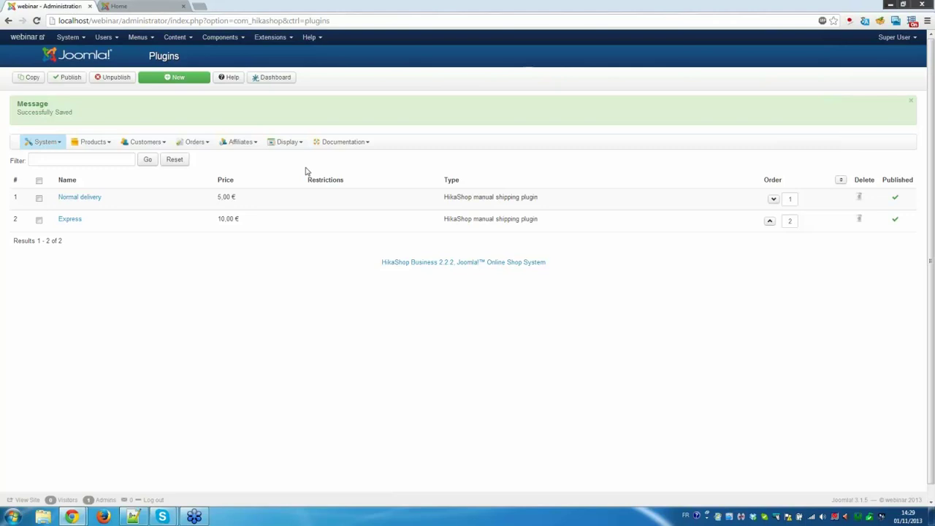
Go to System > Taxes to view the France TVA (19.6%) tax rule.
left_click(46, 142)
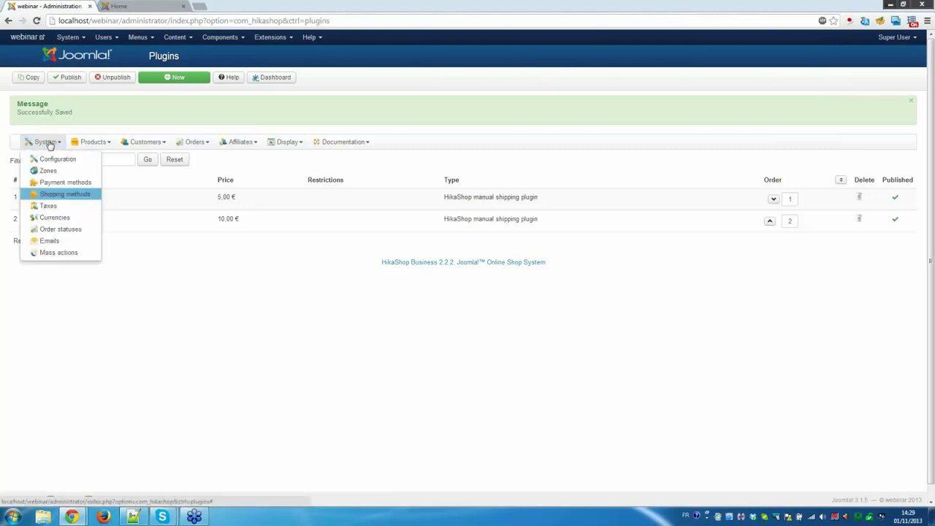
left_click(68, 208)
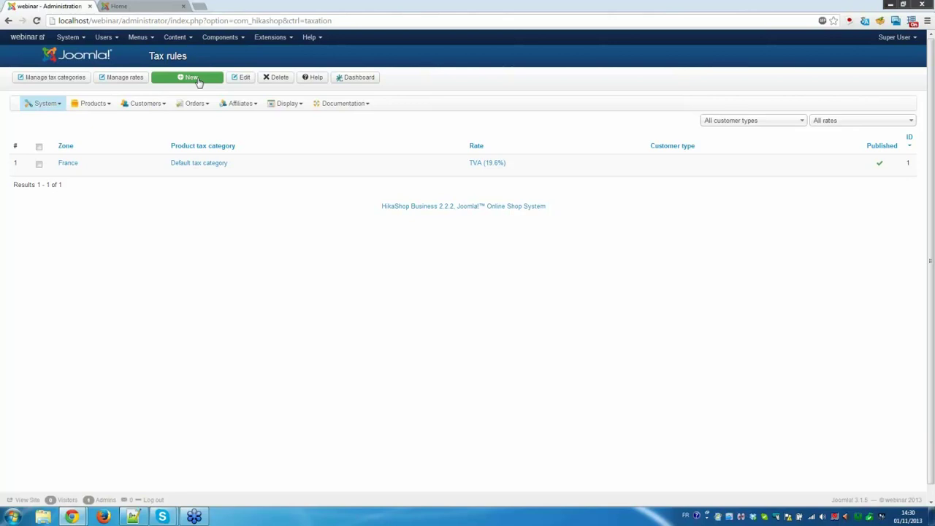
left_click(198, 80)
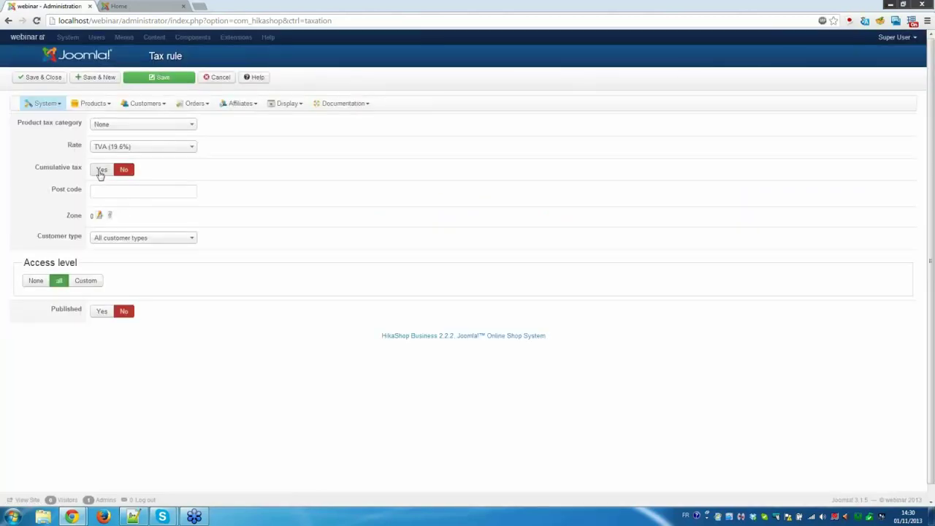
left_click(101, 173)
left_click(217, 79)
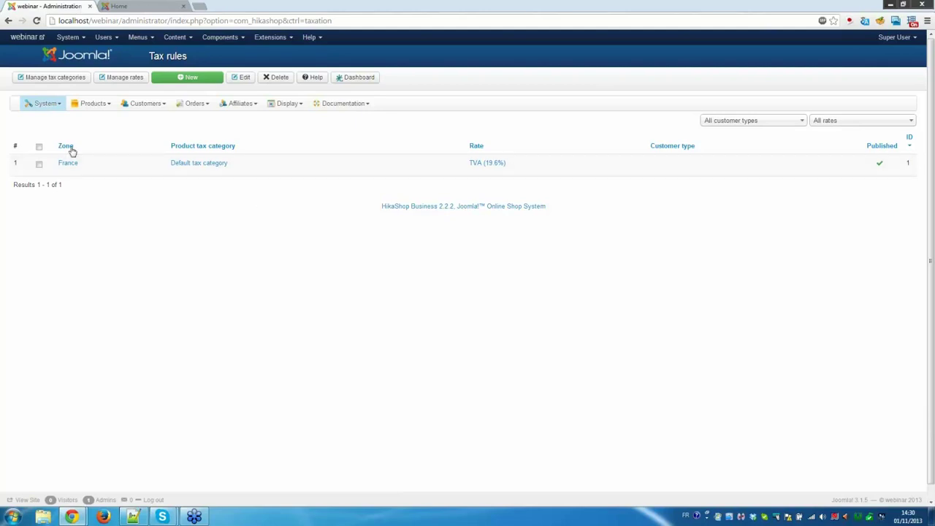
In System > Currencies, set the Japanese yen row to Published and Displayed.
left_click(49, 105)
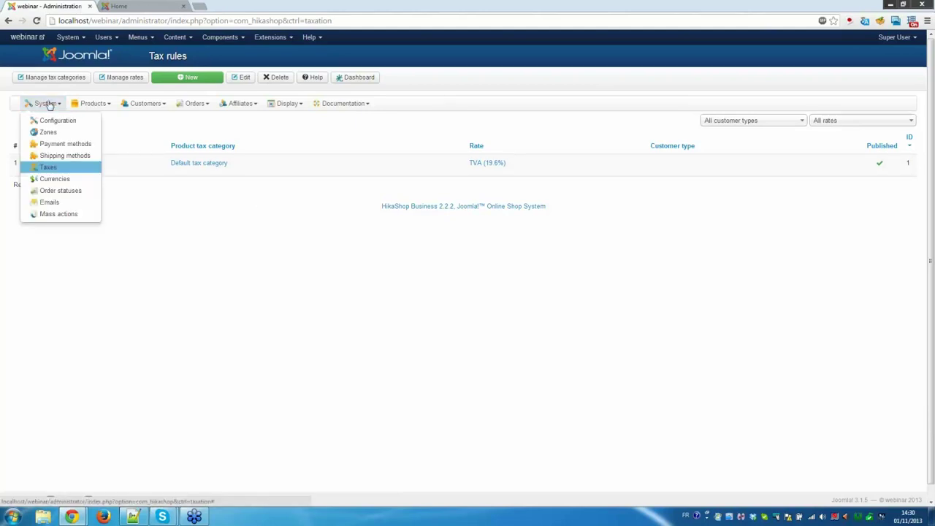
left_click(56, 179)
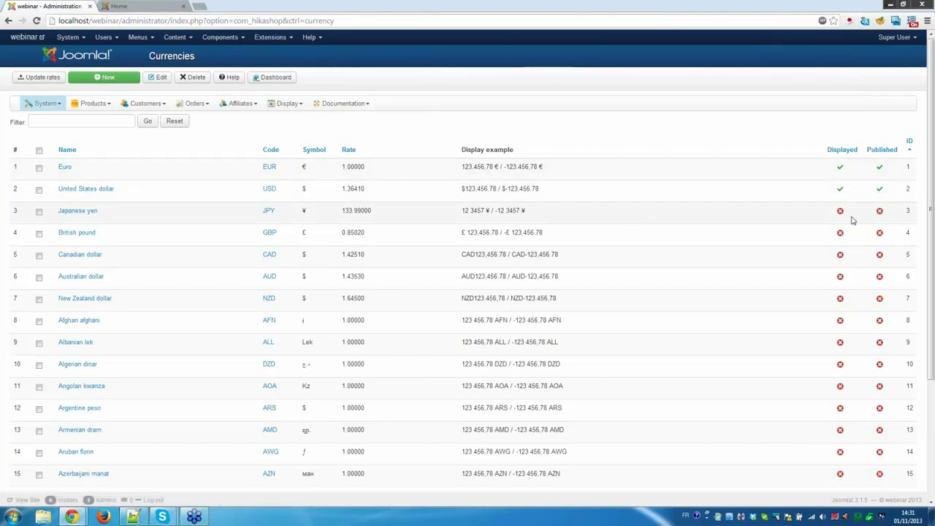
left_click(880, 212)
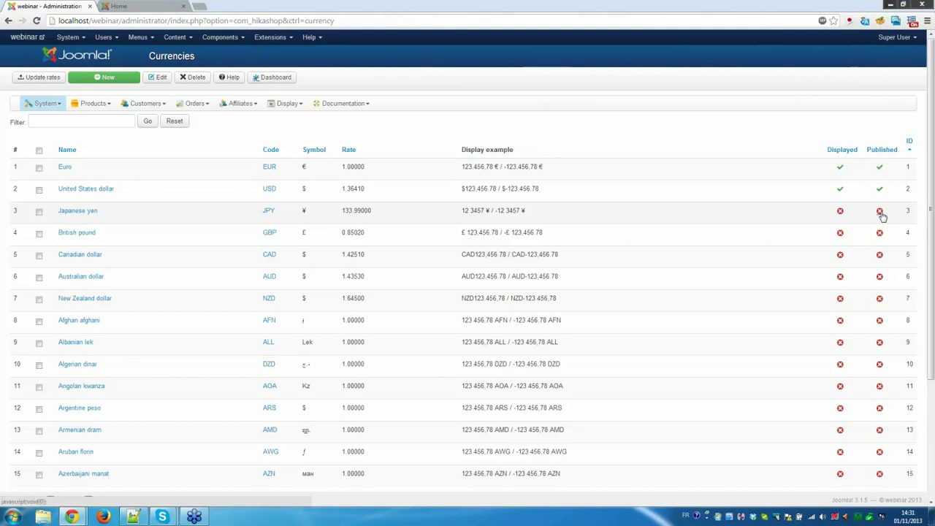
left_click(840, 212)
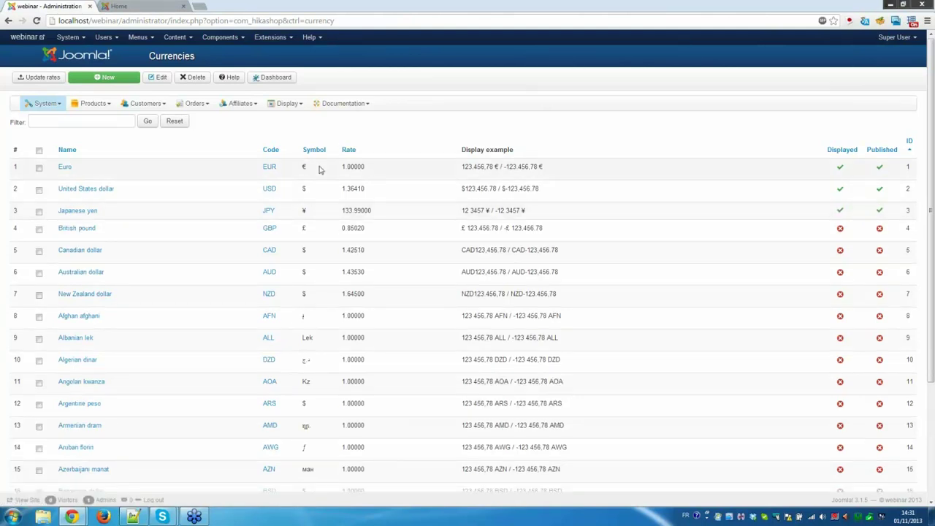
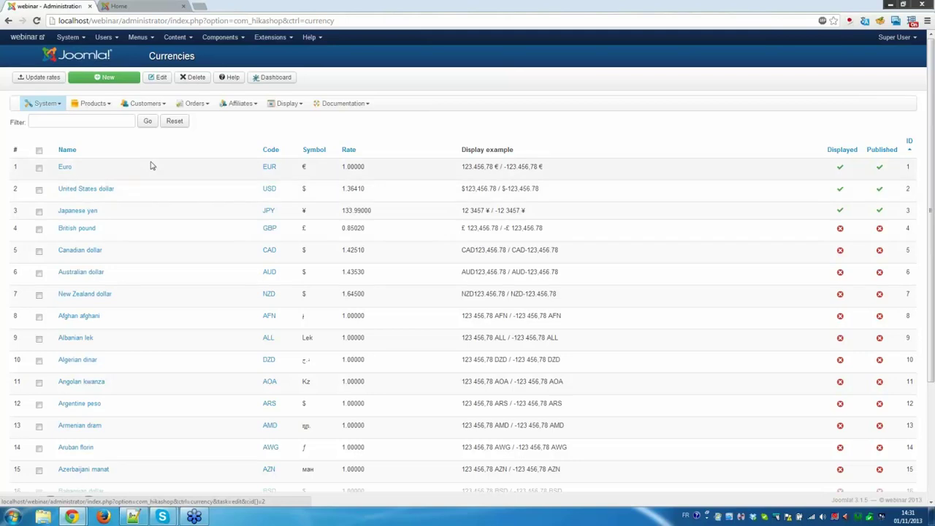
Open the Order statuses list showing created, confirmed, cancelled, refunded and shipped.
left_click(48, 106)
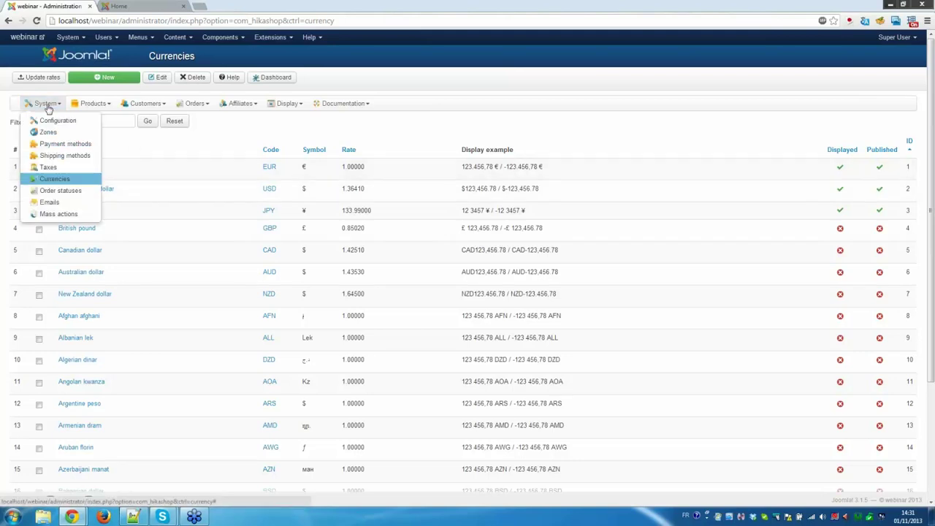
left_click(73, 193)
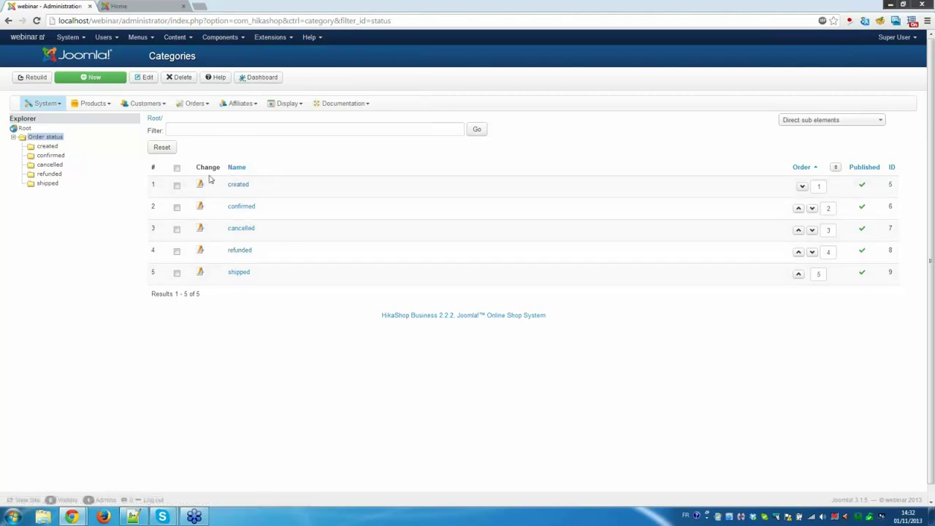
left_click(40, 106)
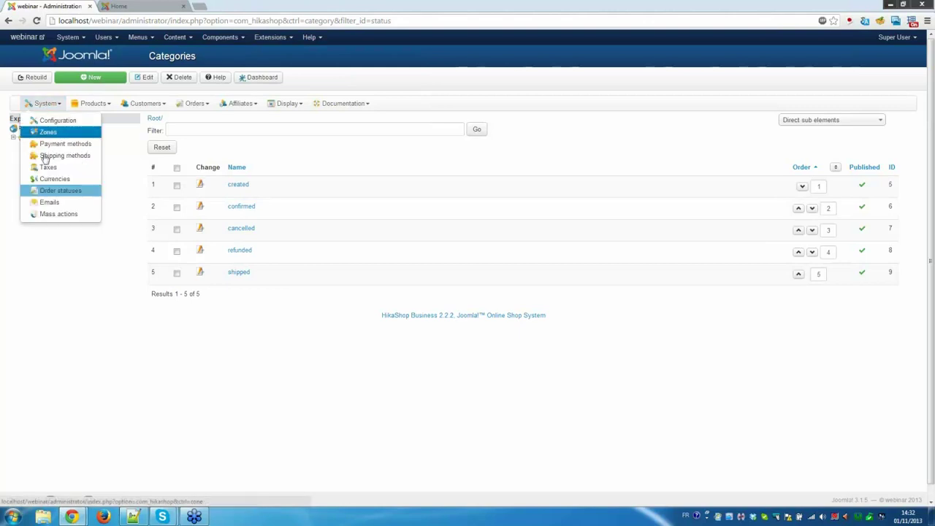
Review the Order creation notification HTML, including TXT:MAIL_HEADER and TXT:ORDER_TITLE, then cancel without saving.
left_click(54, 205)
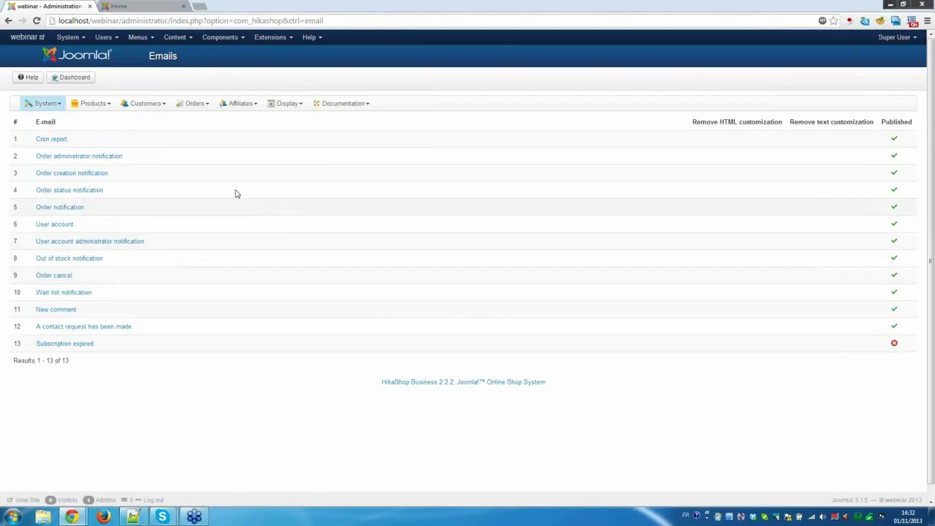
left_click(79, 176)
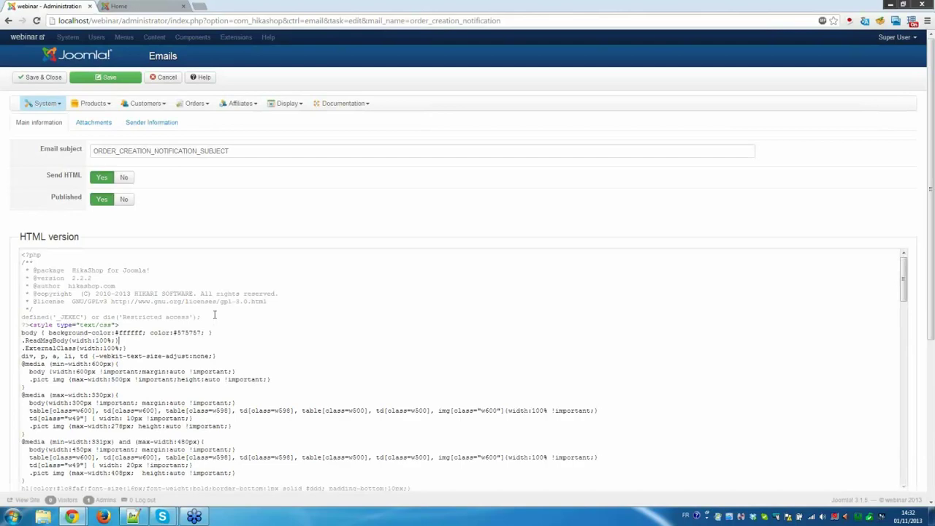
scroll(215, 314, "down", 10)
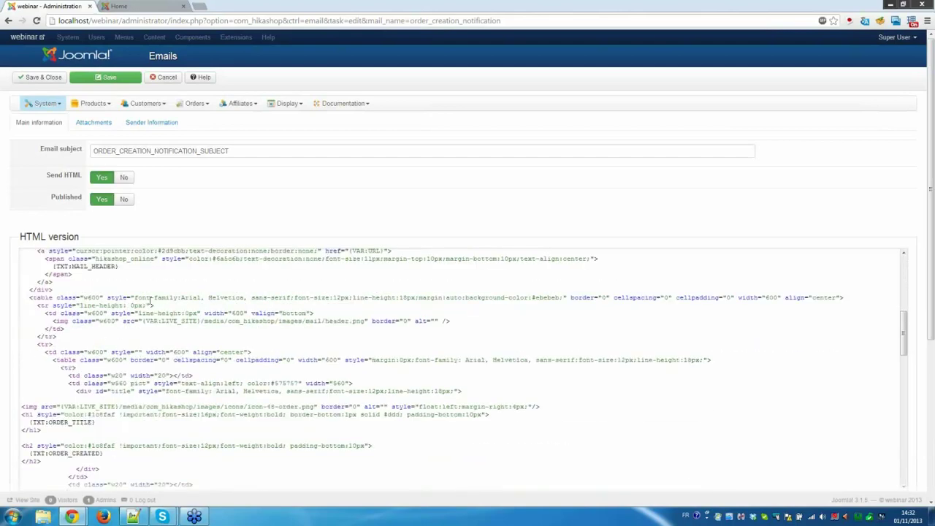
left_click_drag(52, 266, 123, 266)
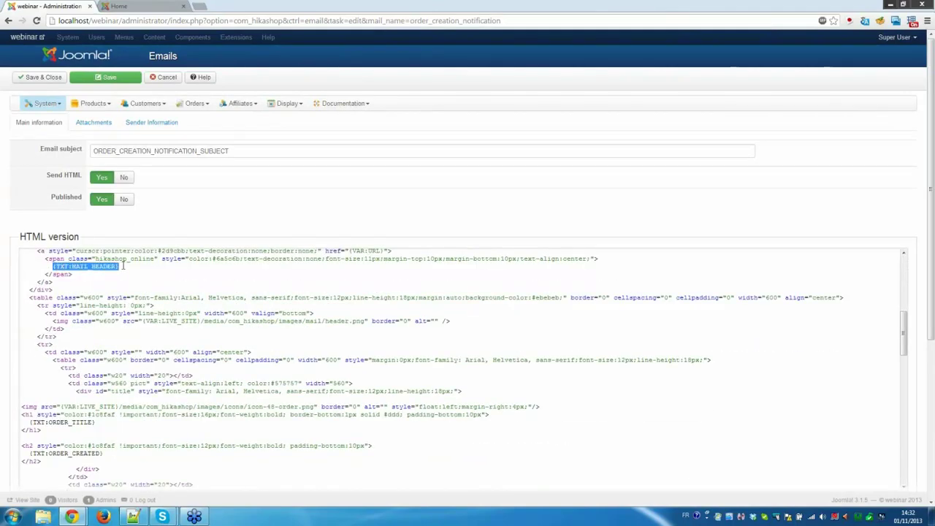
left_click(128, 270)
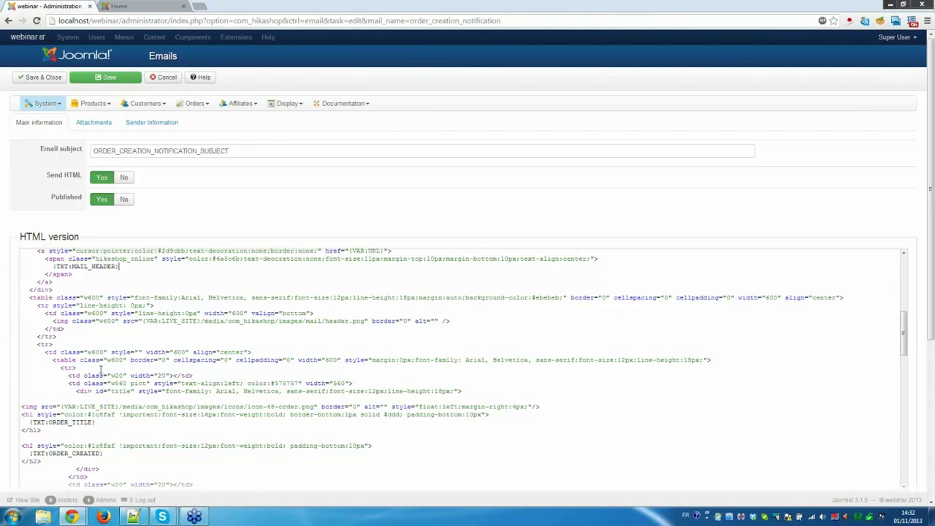
left_click_drag(104, 422, 29, 422)
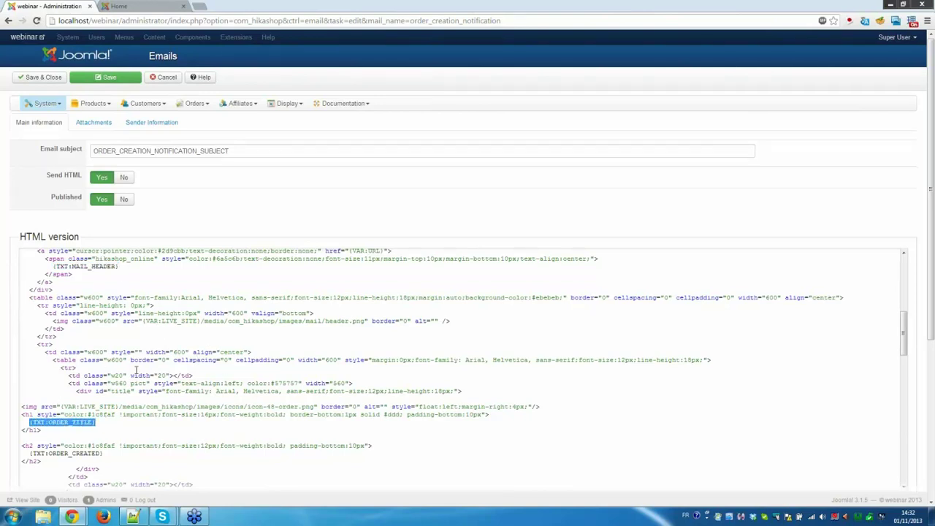
left_click(222, 360)
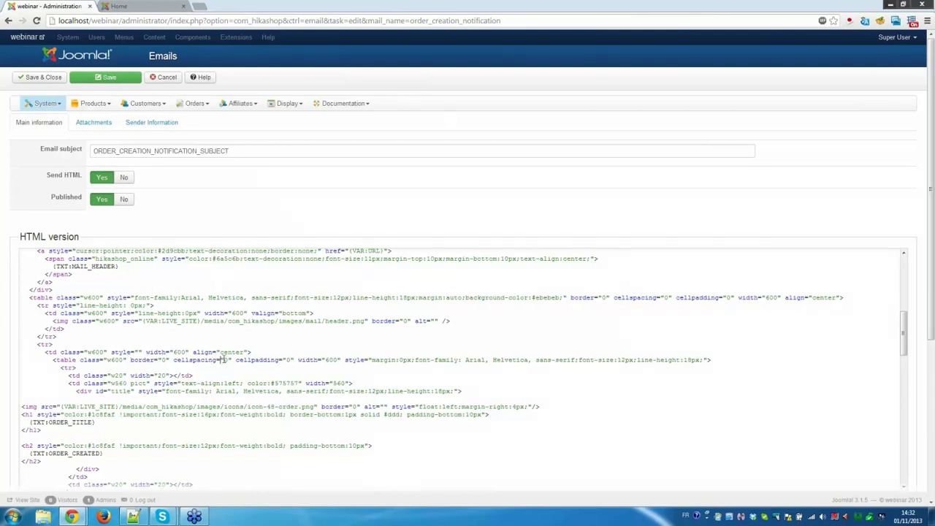
scroll(222, 361, "down", 2)
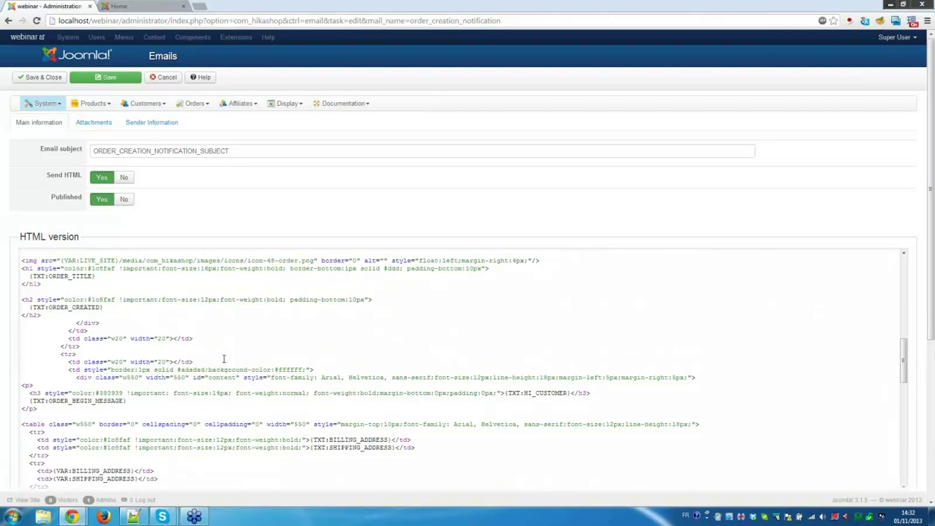
scroll(223, 358, "up", 3)
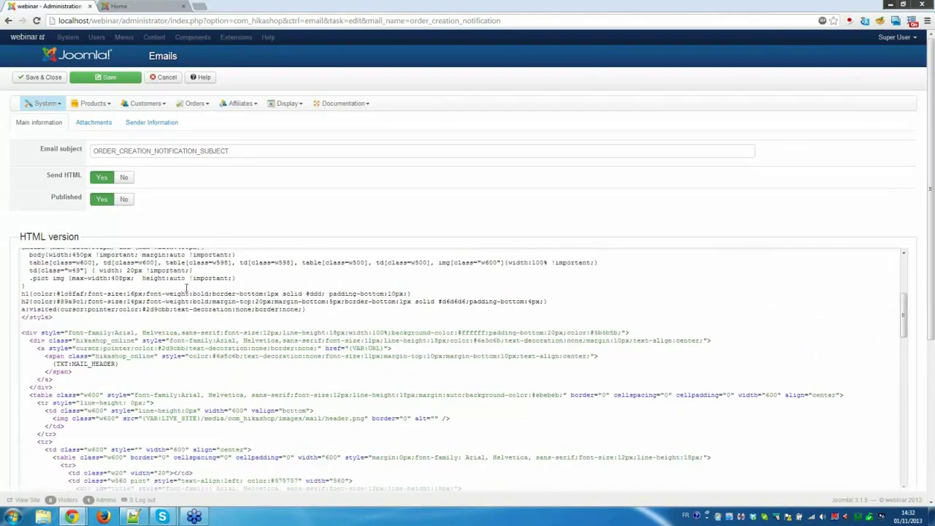
left_click(157, 78)
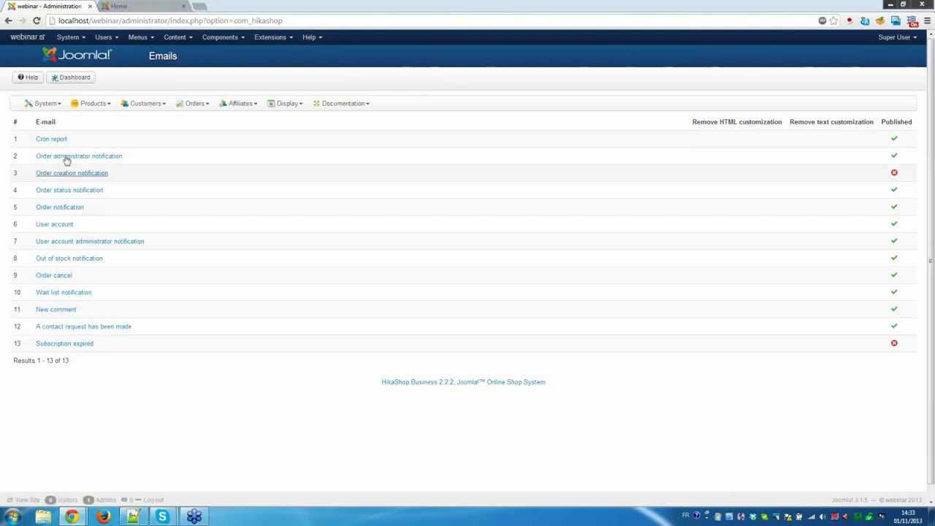
Start a new mass action from System > Mass actions.
left_click(49, 109)
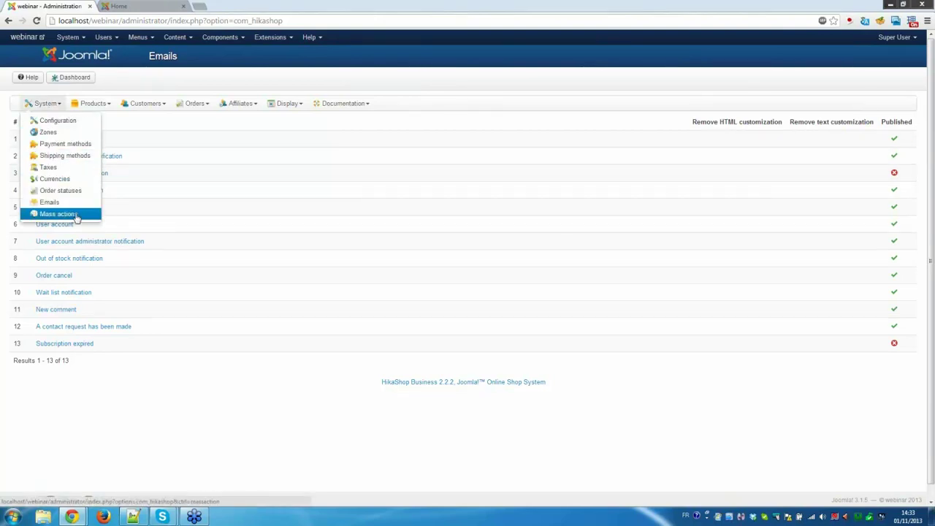
left_click(58, 213)
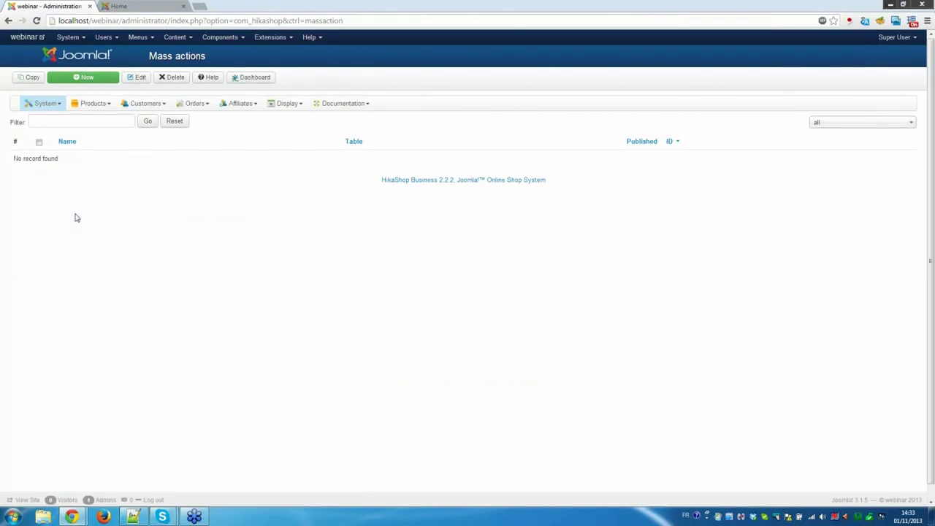
left_click(74, 79)
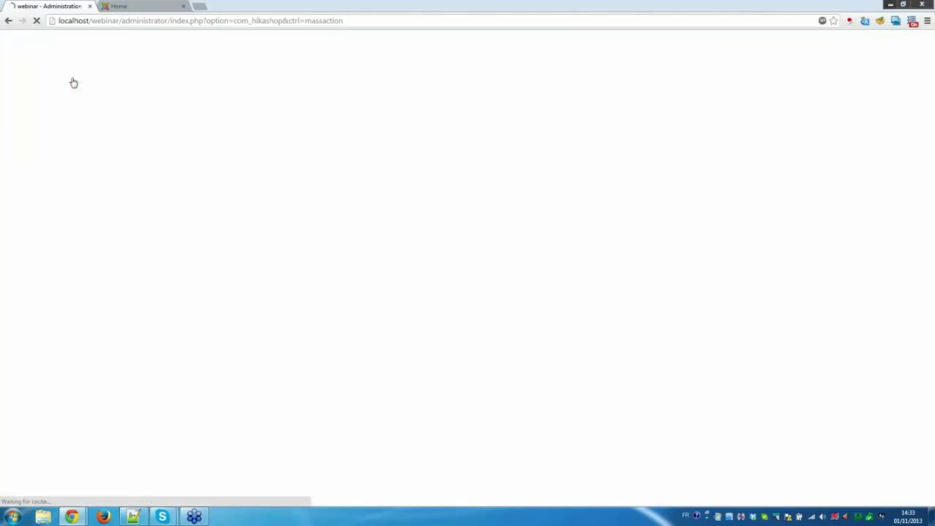
scroll(104, 357, "down", 1)
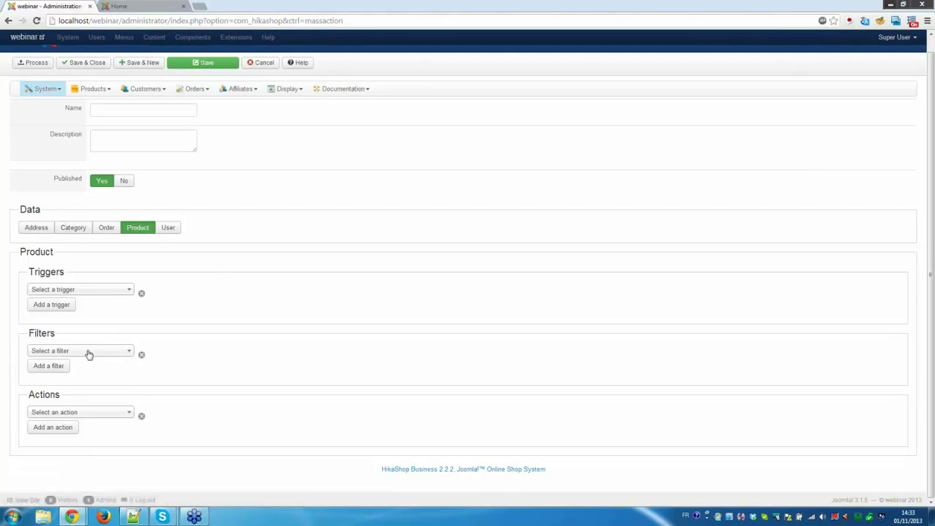
Add a Price columns filter with price_value equal to 0.
left_click(92, 353)
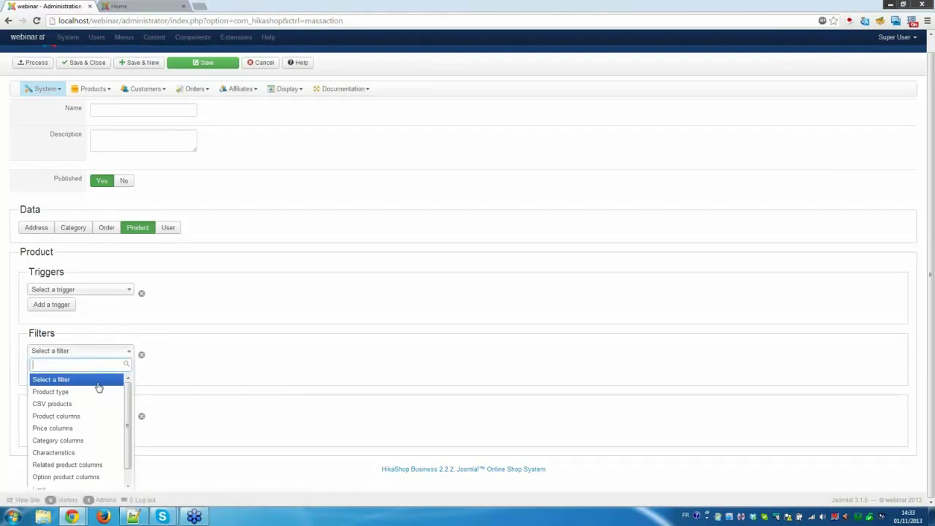
left_click(83, 417)
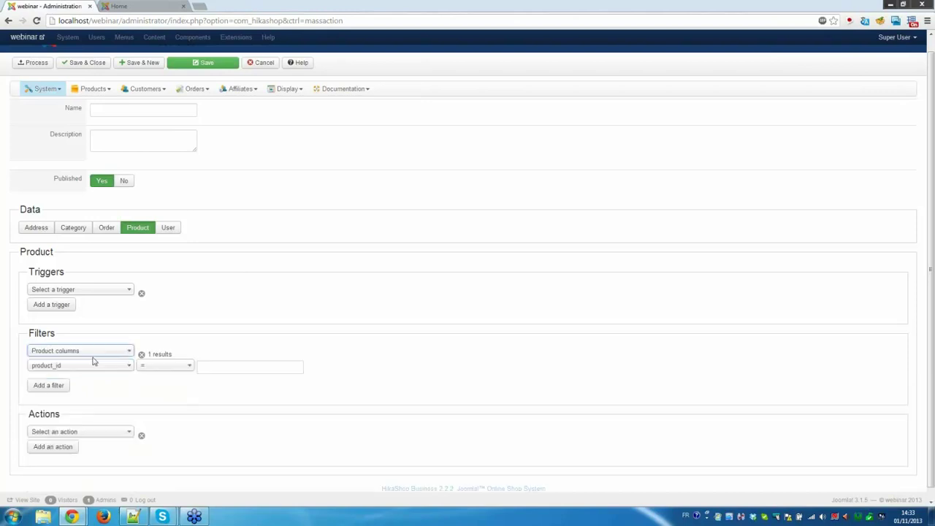
left_click(92, 353)
left_click(82, 433)
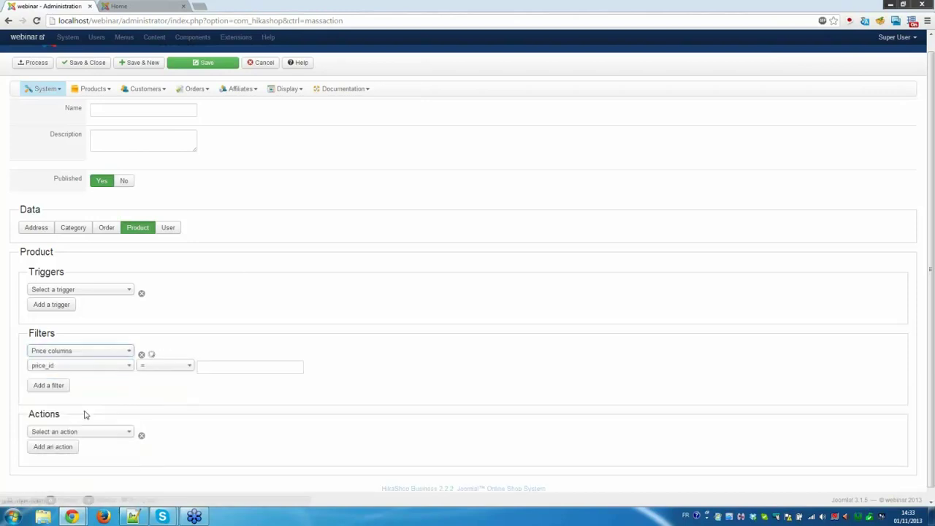
left_click(123, 365)
left_click(107, 431)
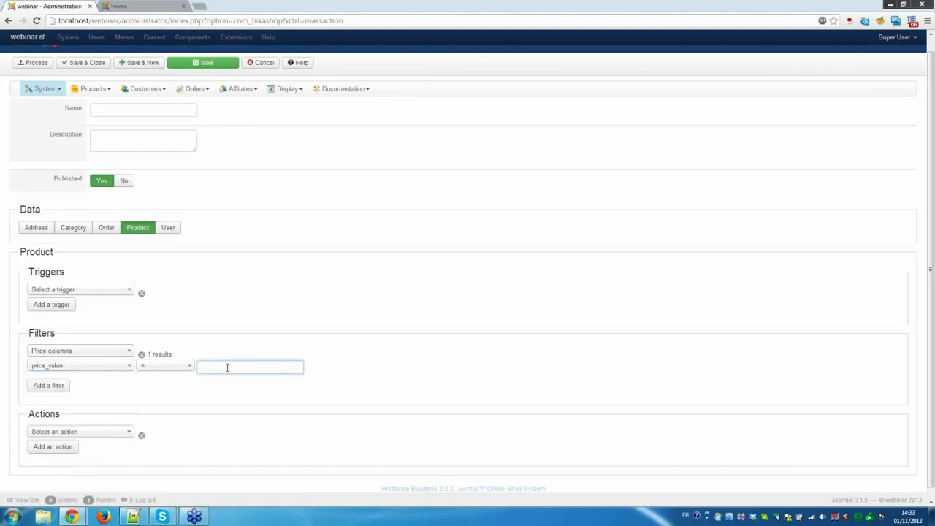
left_click(236, 341)
double_click(203, 368)
left_click(223, 341)
Choose Update the categories as the mass action's action.
left_click(92, 432)
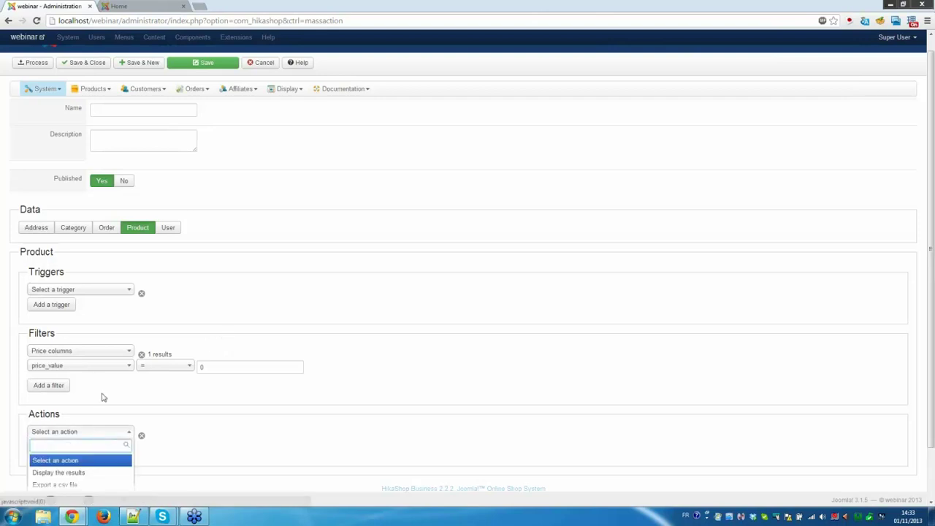
scroll(101, 395, "down", 1)
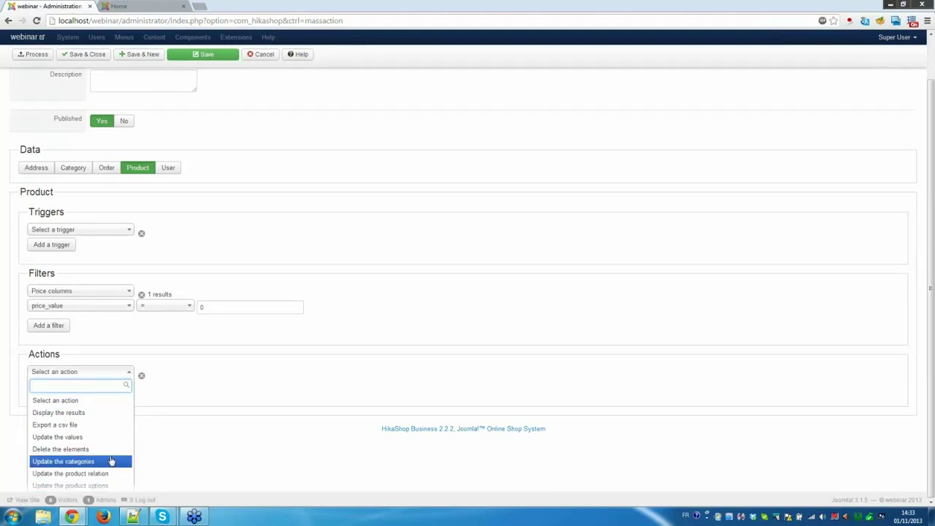
left_click(110, 462)
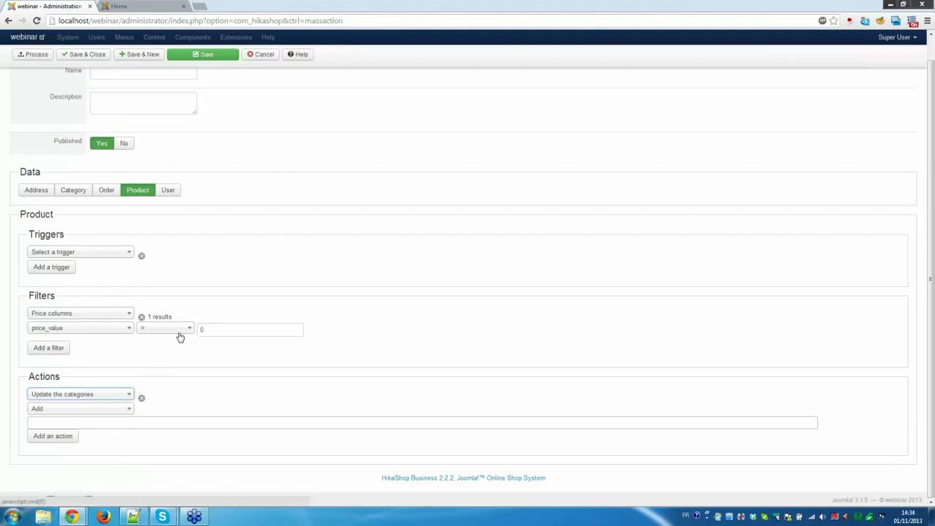
left_click(107, 423)
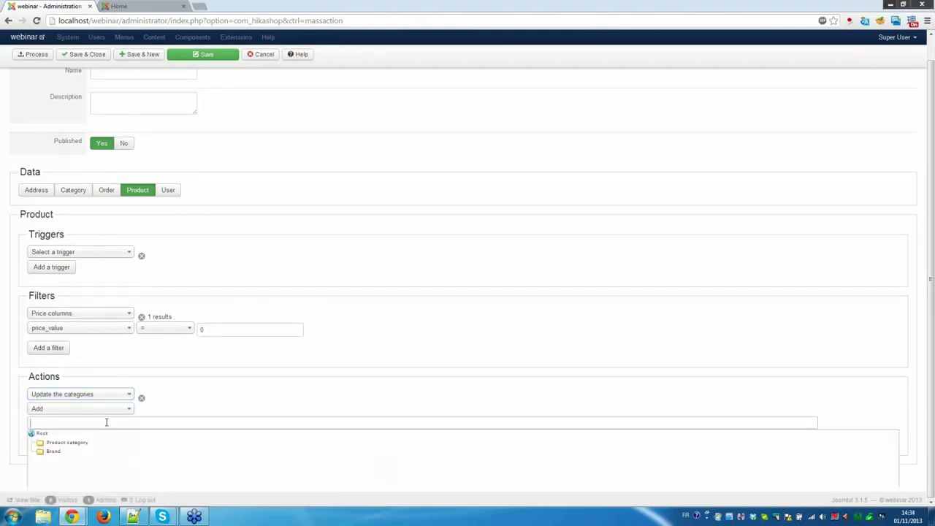
left_click(224, 397)
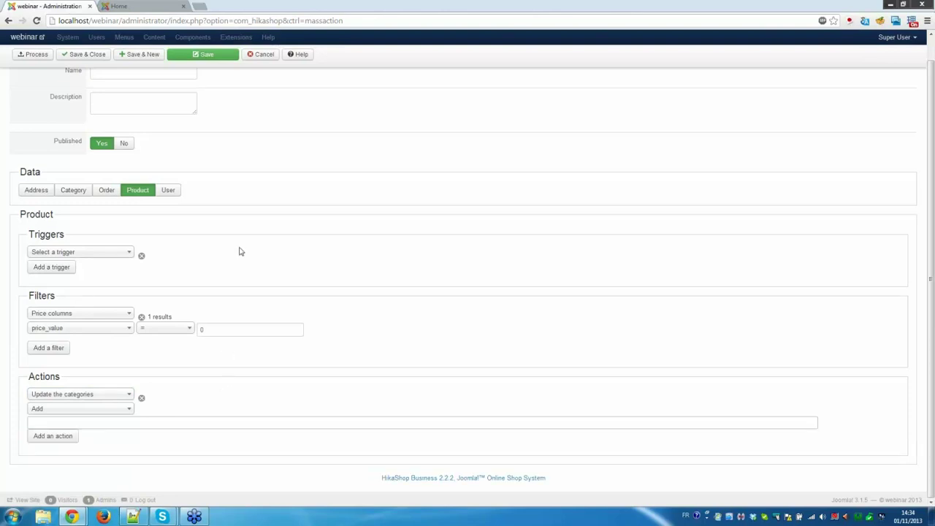
scroll(239, 251, "up", 1)
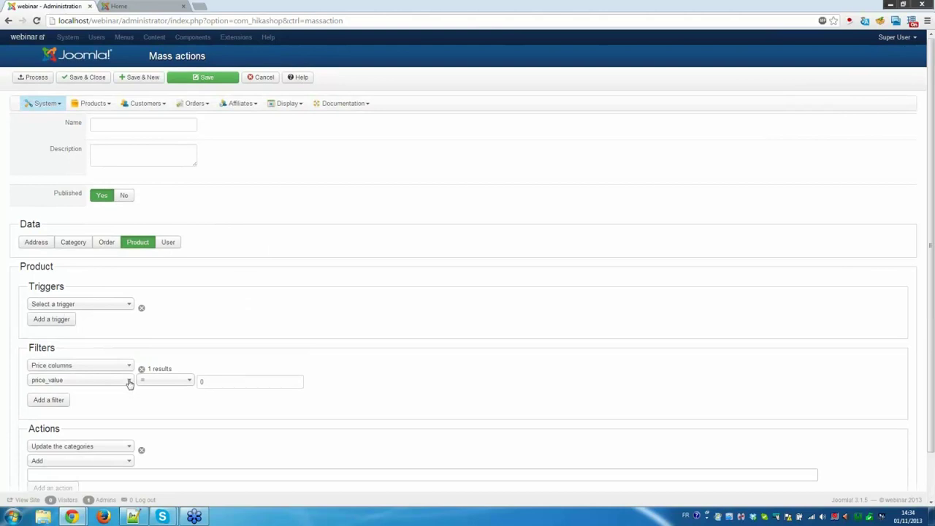
scroll(129, 382, "down", 1)
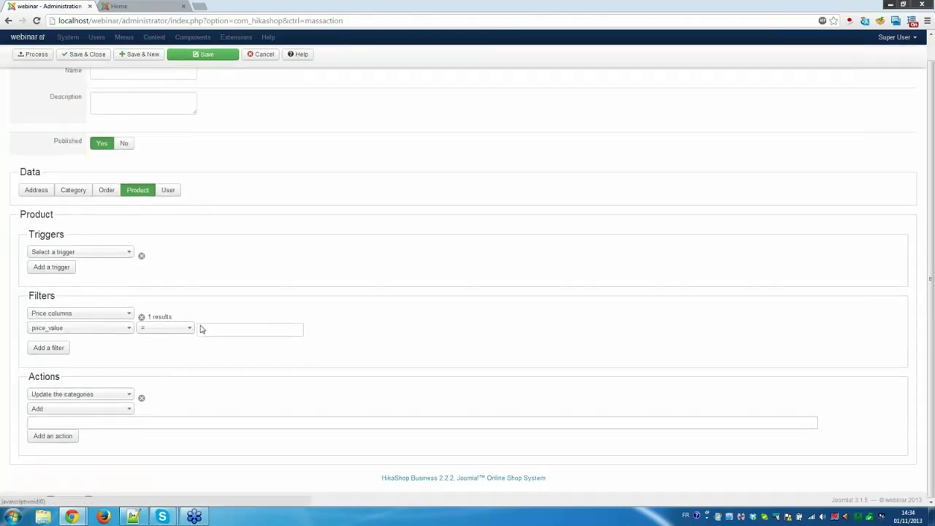
scroll(200, 261, "up", 1)
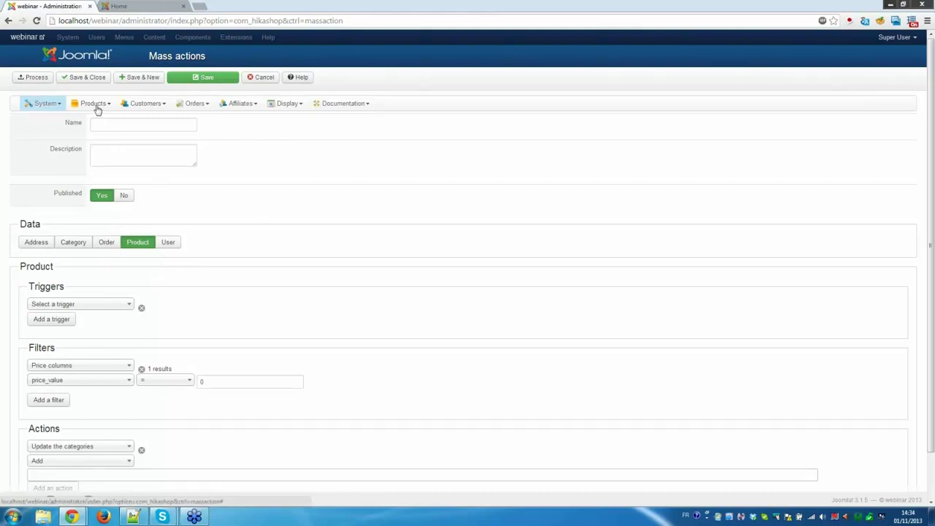
Open the HikaShop Views list under Display.
mouse_move(97, 108)
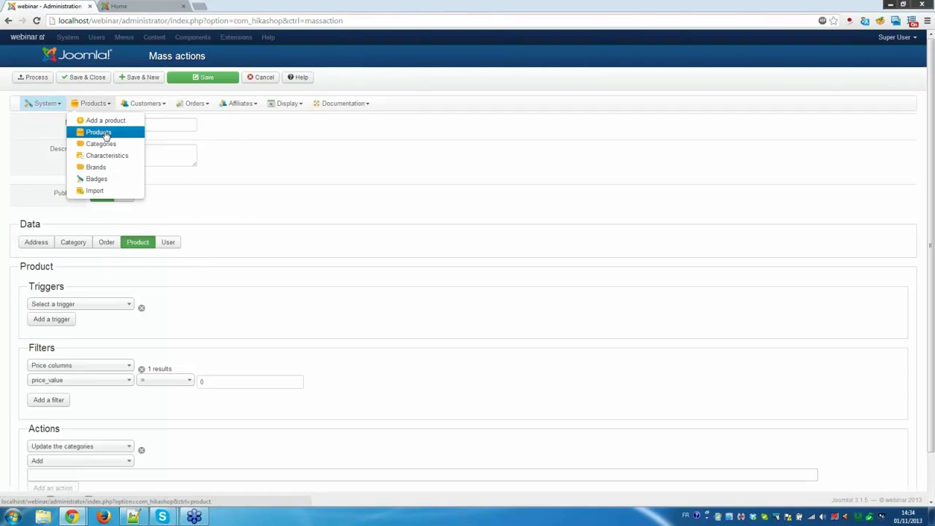
left_click(290, 106)
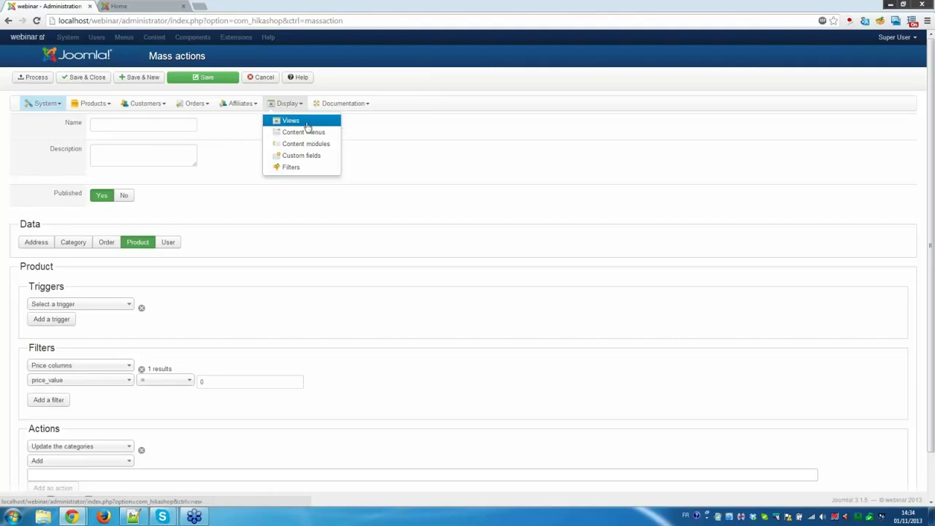
left_click(297, 124)
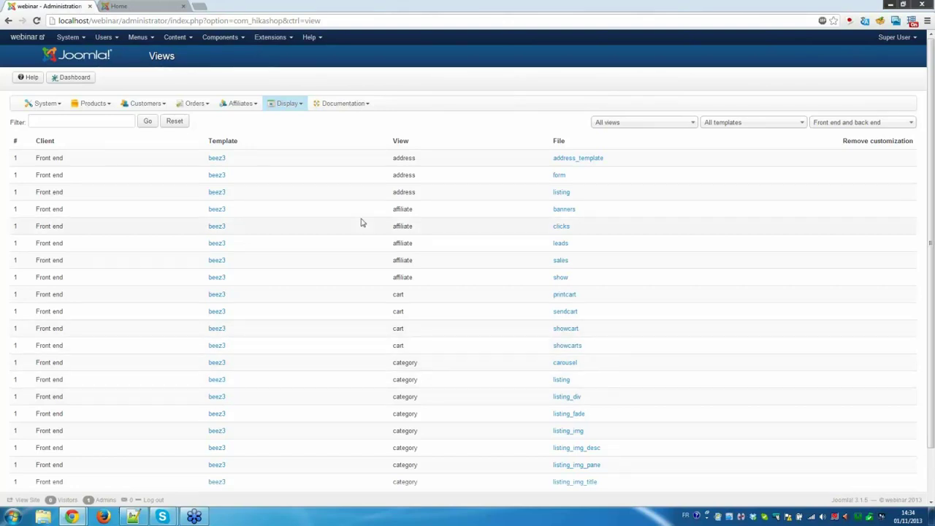
Filter the views by listing_img_title, leaving the four beez3 and protostar overrides.
left_click(88, 124)
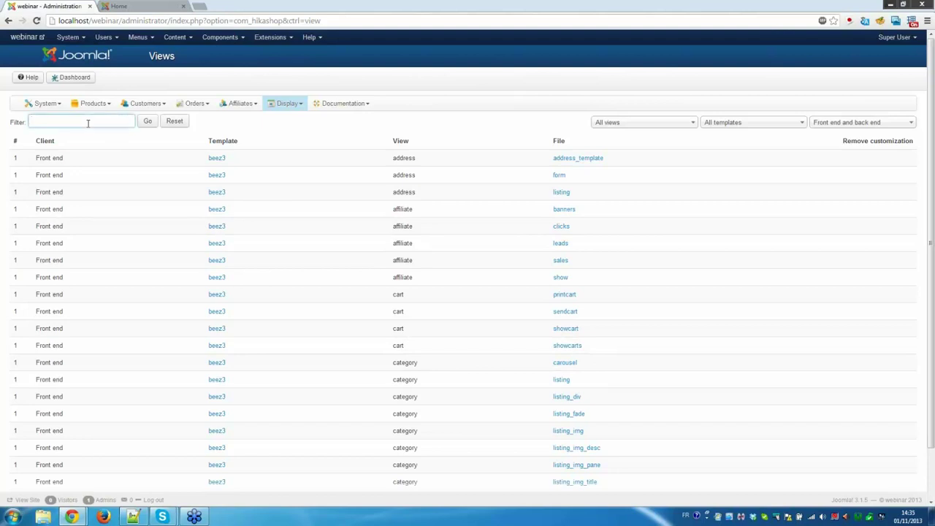
type("listin")
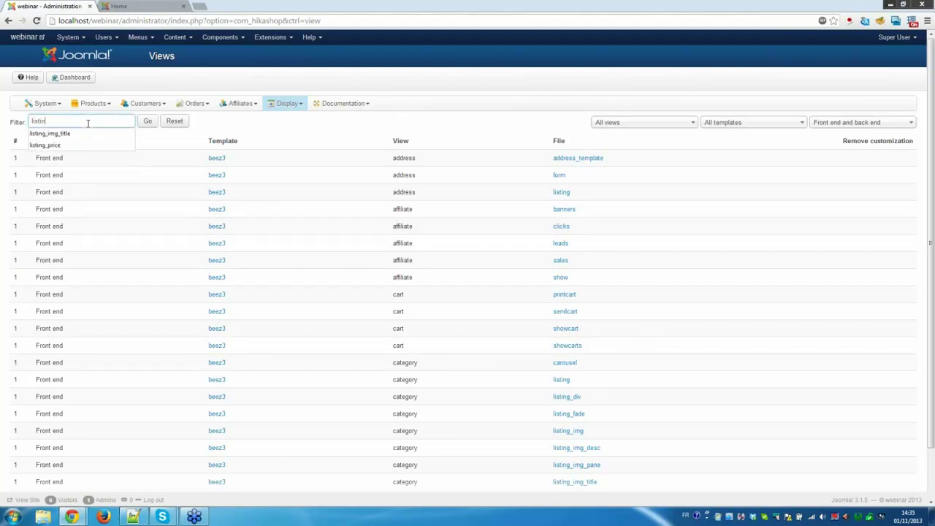
type("g_image_title")
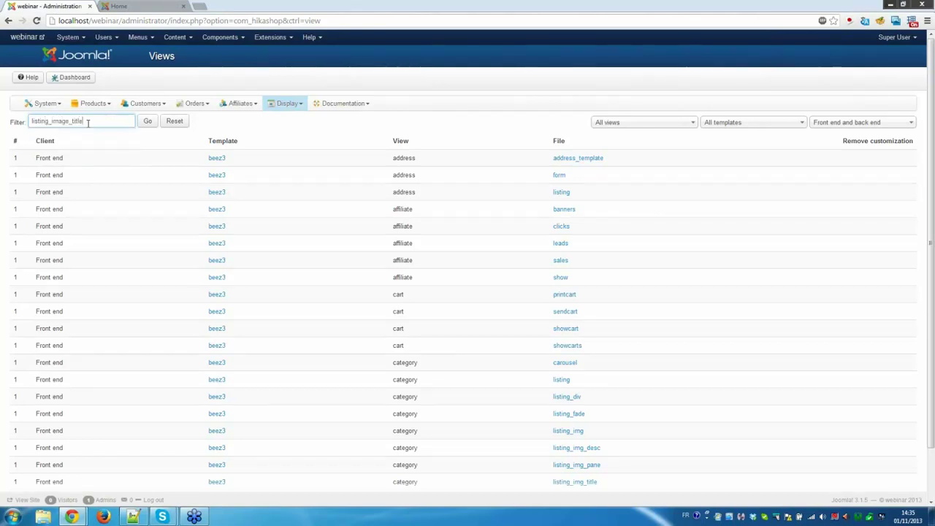
key("Return")
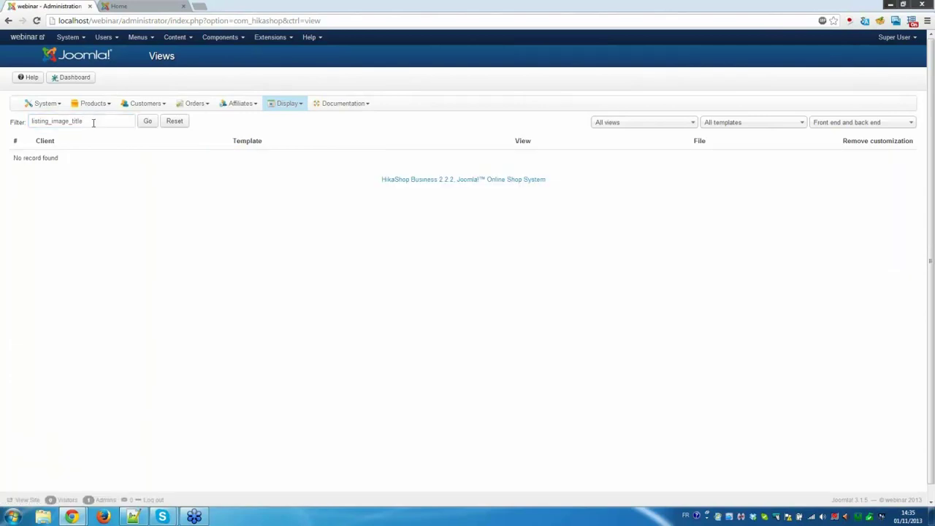
left_click_drag(93, 123, 52, 121)
type("i")
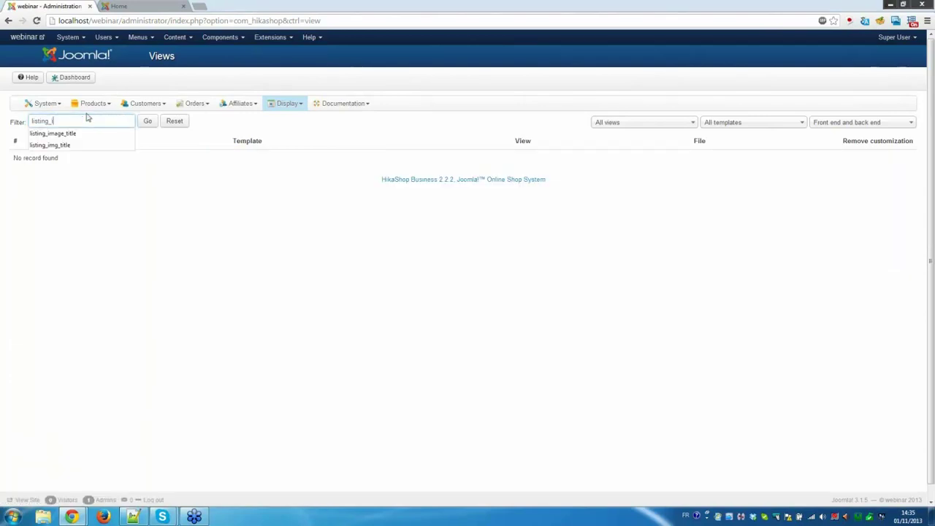
type("mg_title")
key("Return")
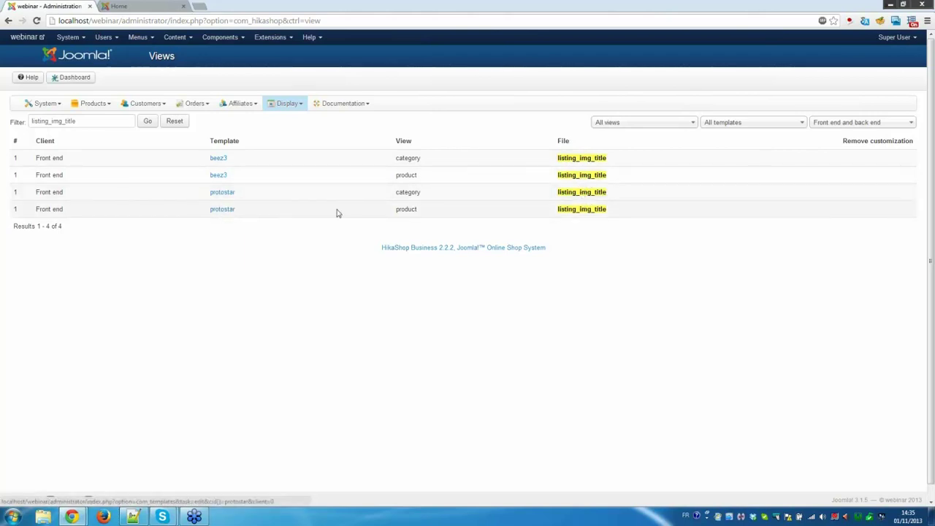
Inspect the PRODUCT PRICE code in the protostar product listing_img_title view, then open Content menus.
left_click(593, 211)
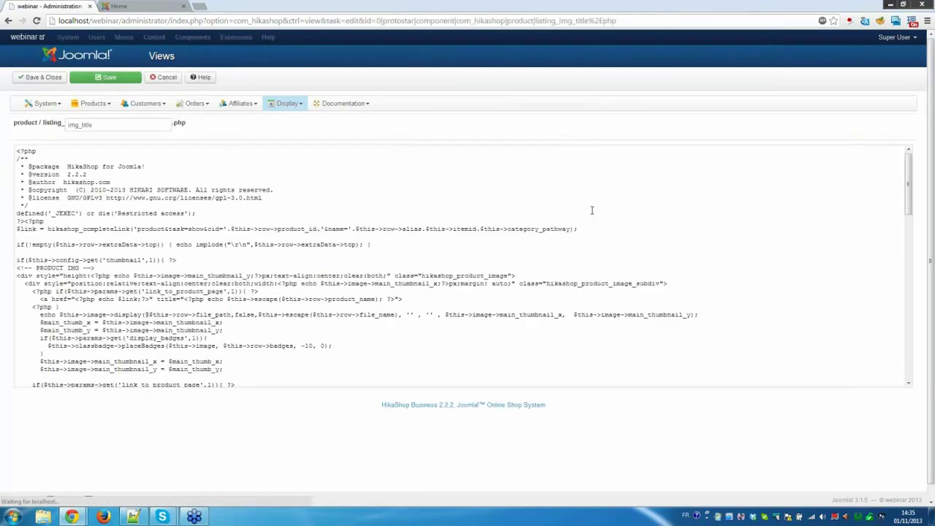
scroll(271, 252, "down", 5)
scroll(270, 252, "down", 3)
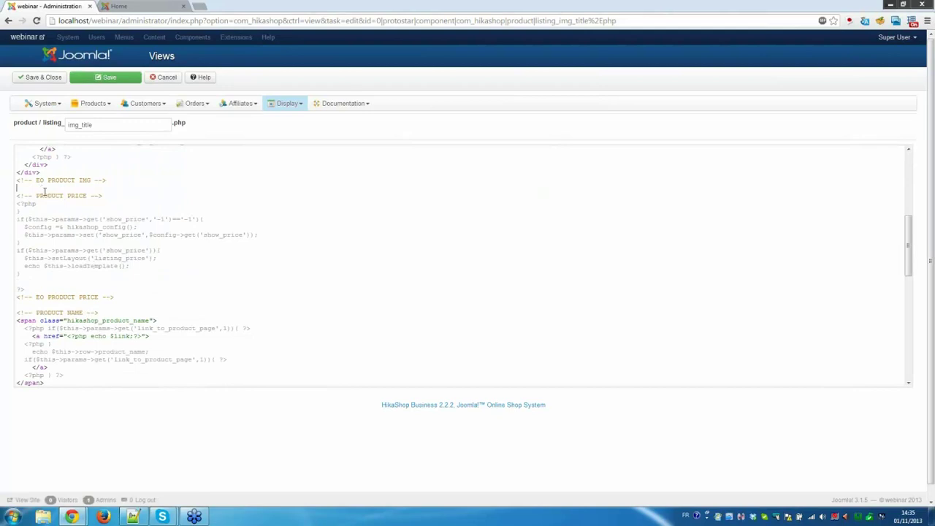
left_click_drag(45, 193, 135, 304)
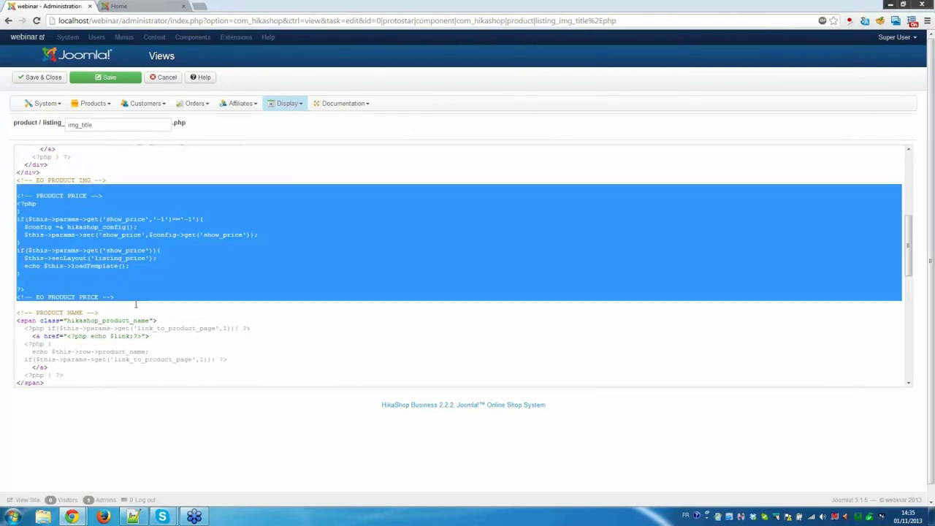
scroll(136, 304, "down", 2)
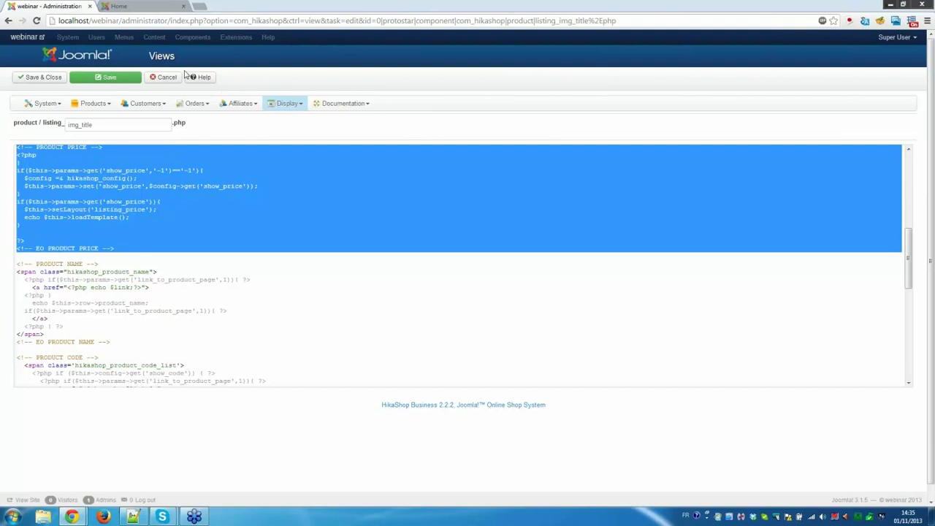
left_click(285, 105)
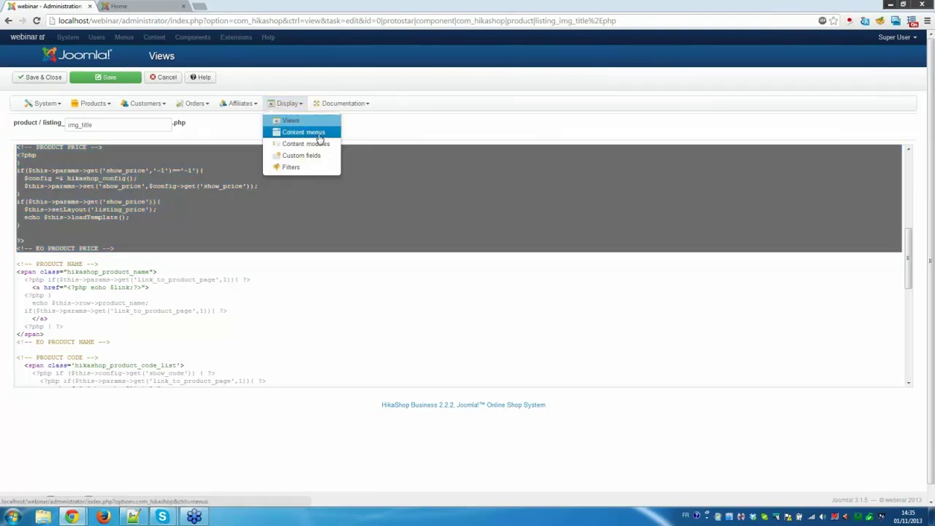
left_click(321, 134)
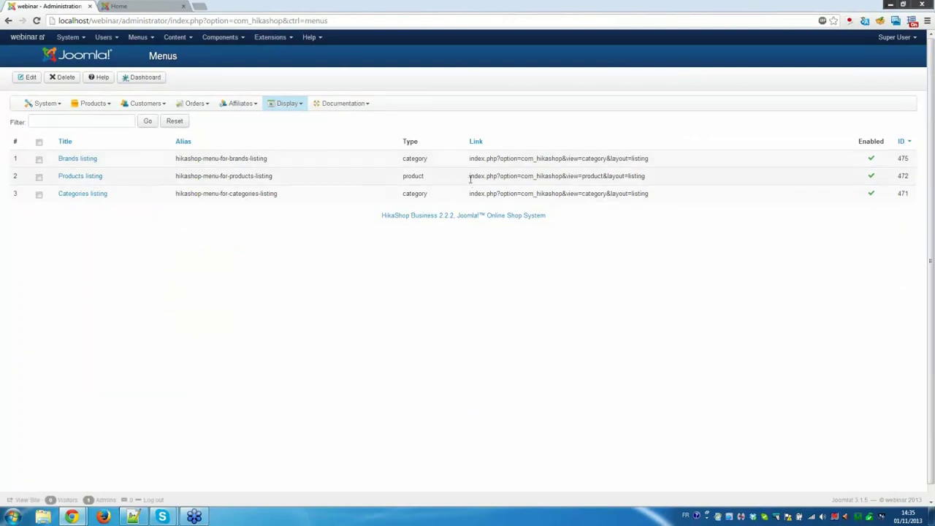
left_click(96, 179)
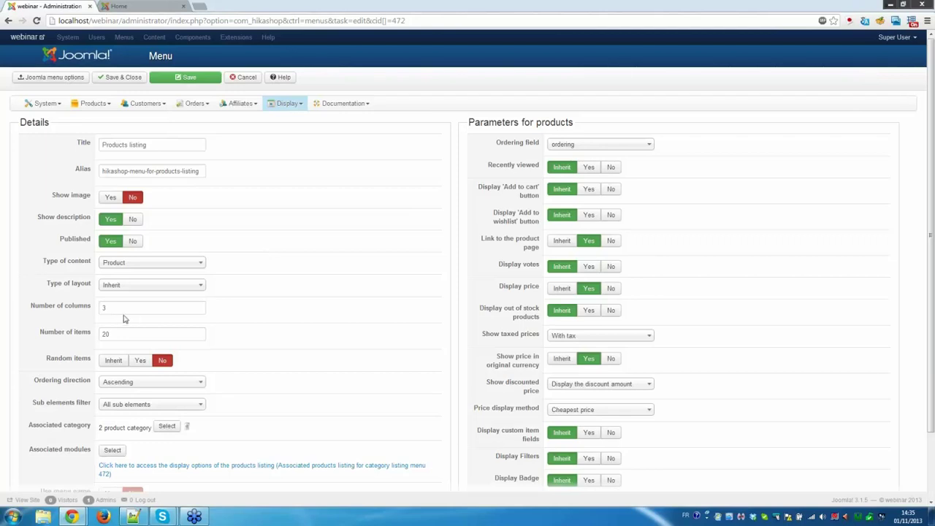
double_click(126, 307)
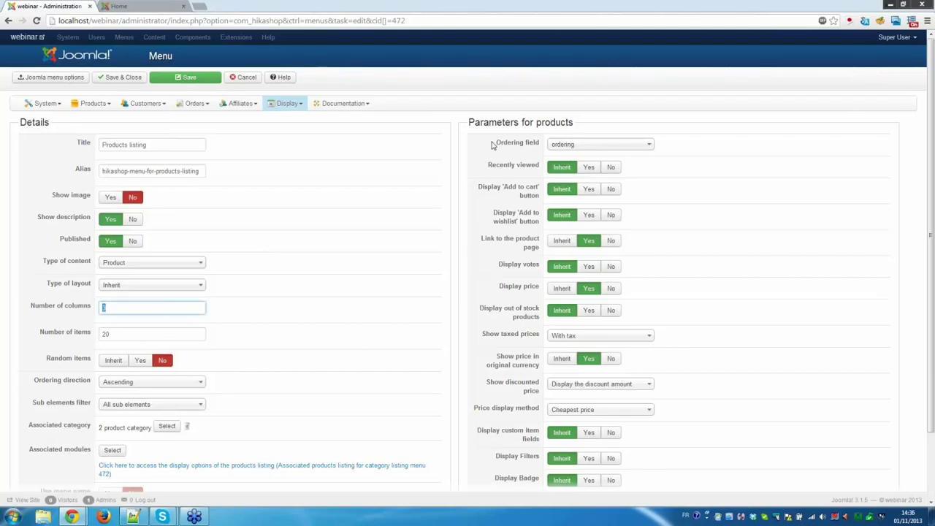
left_click_drag(493, 145, 538, 141)
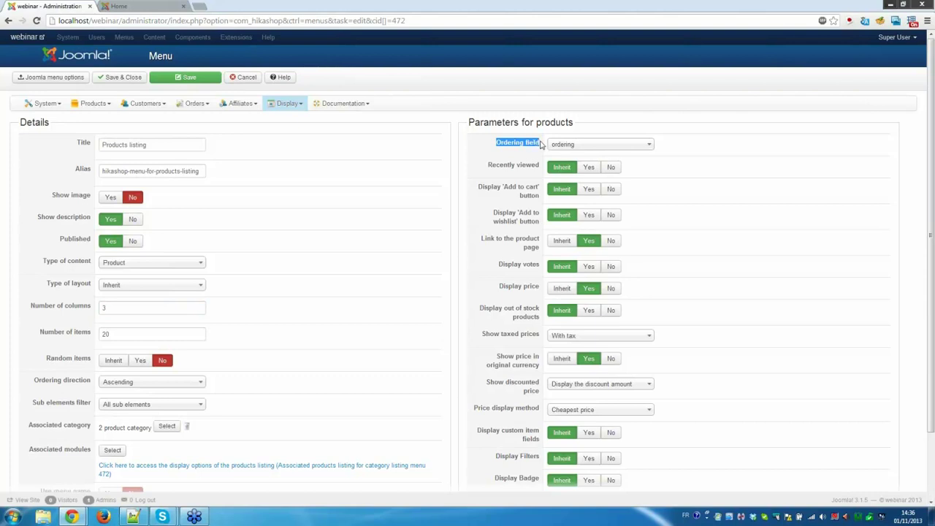
left_click(542, 144)
left_click(589, 149)
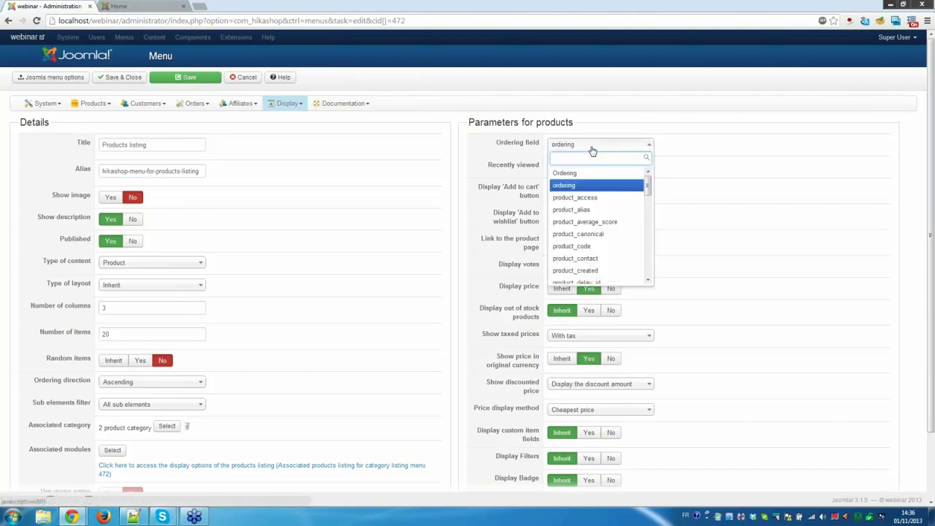
left_click(618, 273)
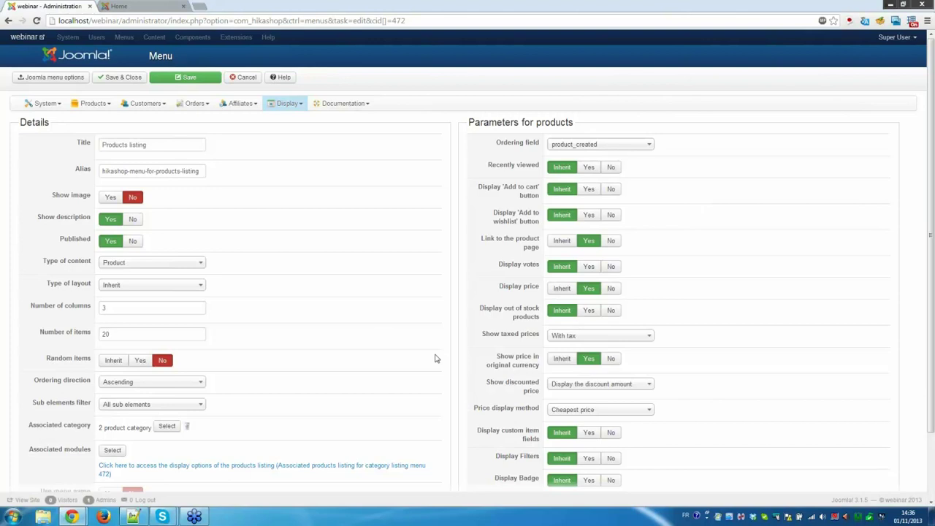
scroll(436, 356, "down", 3)
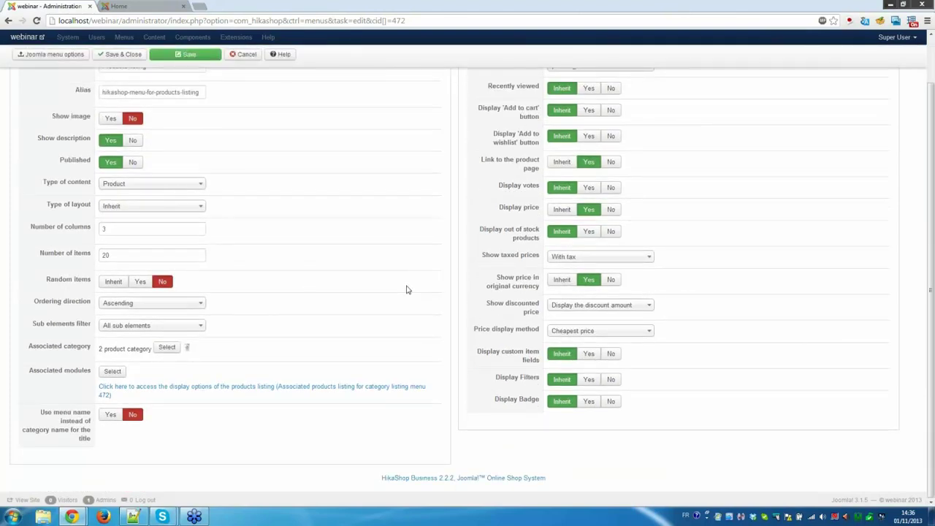
scroll(408, 290, "up", 3)
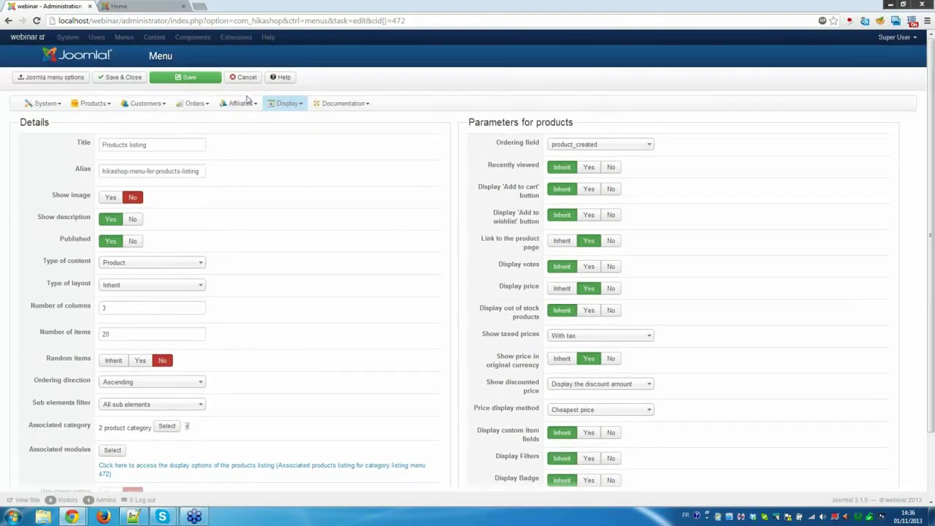
scroll(625, 335, "down", 3)
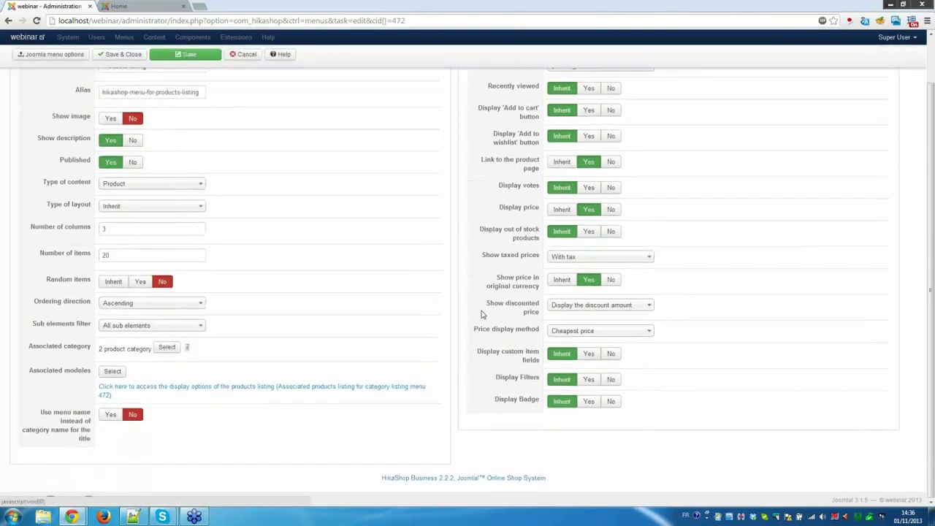
scroll(439, 311, "up", 1)
scroll(420, 307, "down", 1)
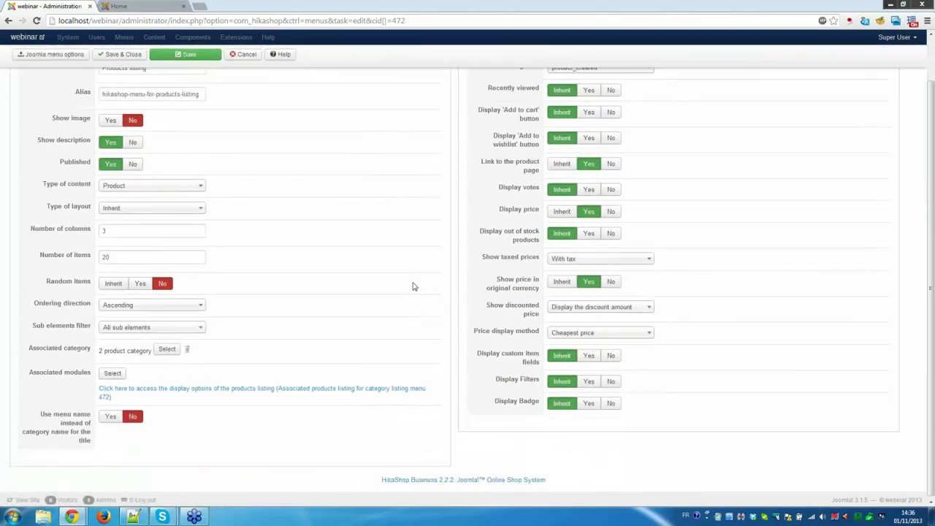
scroll(412, 286, "up", 2)
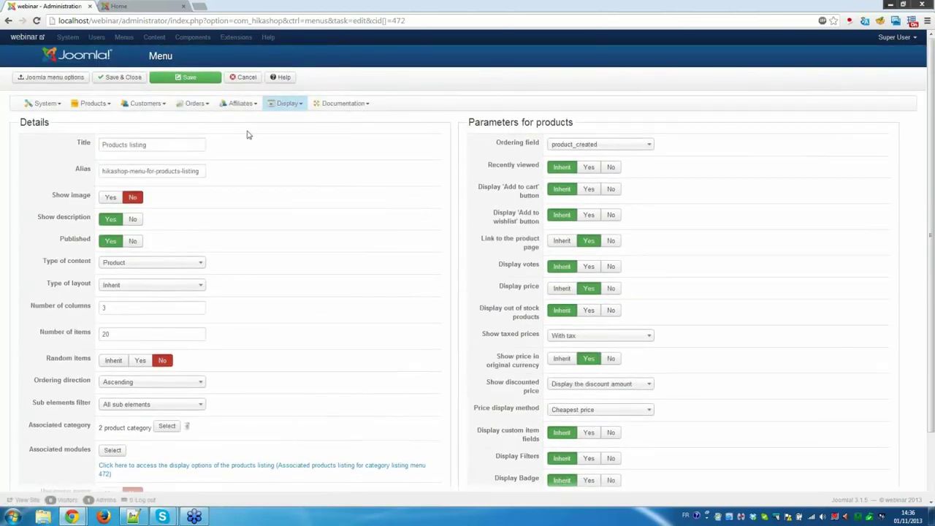
left_click(241, 79)
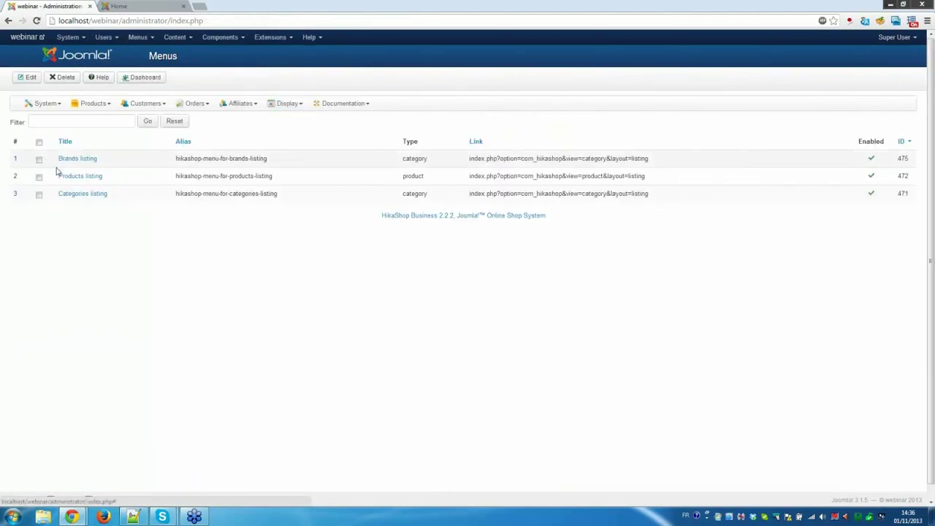
Look over the Content modules list, then open the Custom fields list.
left_click(283, 107)
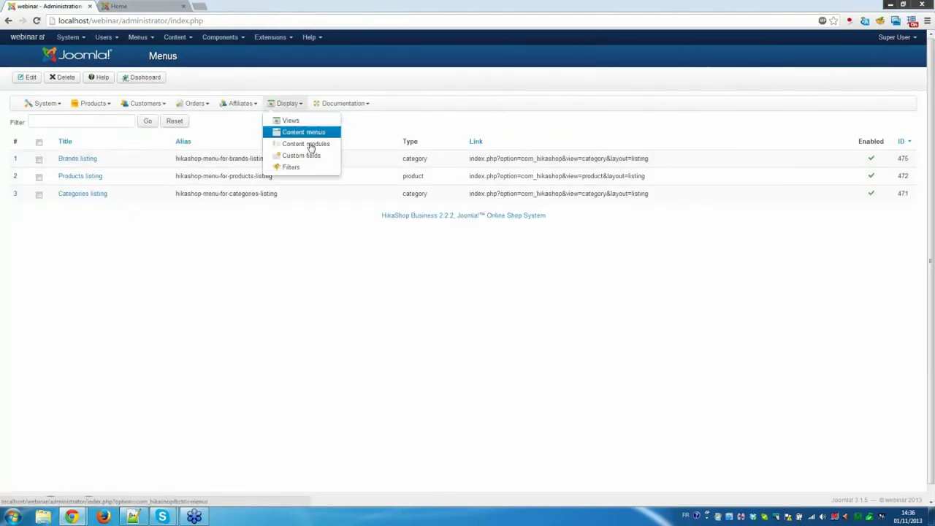
left_click(313, 145)
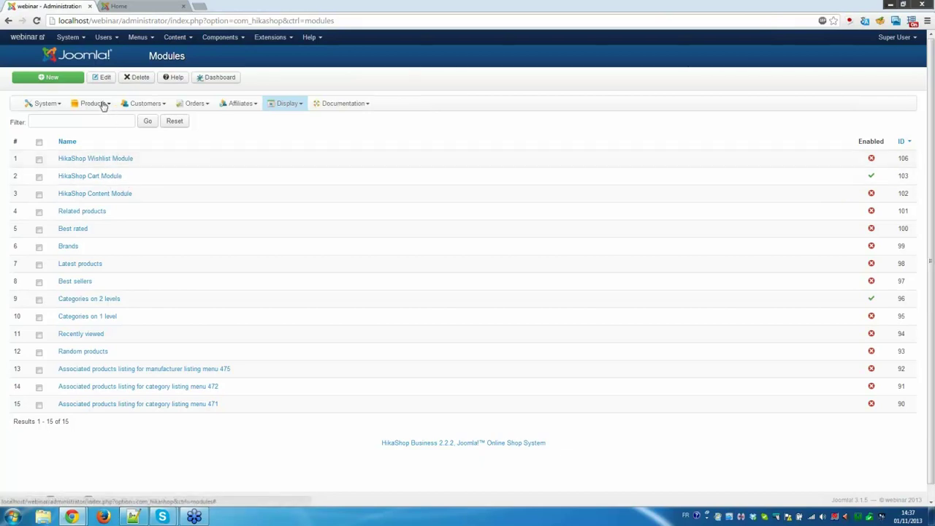
left_click(289, 105)
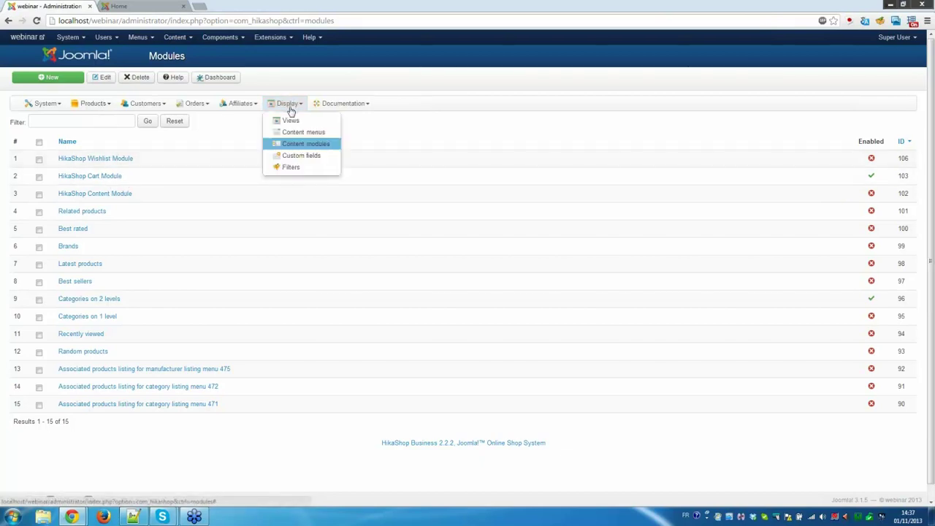
left_click(313, 157)
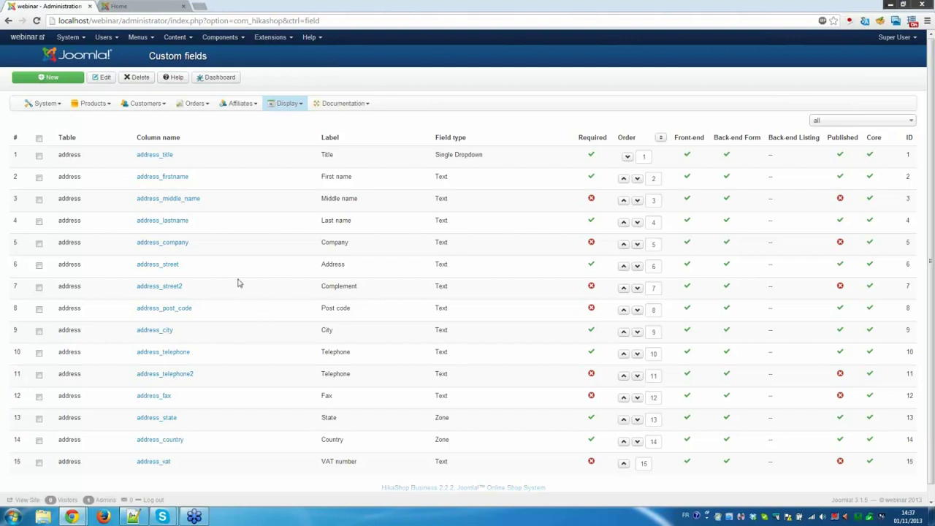
Open the address Title field and check its Mr option in the preview.
left_click(162, 156)
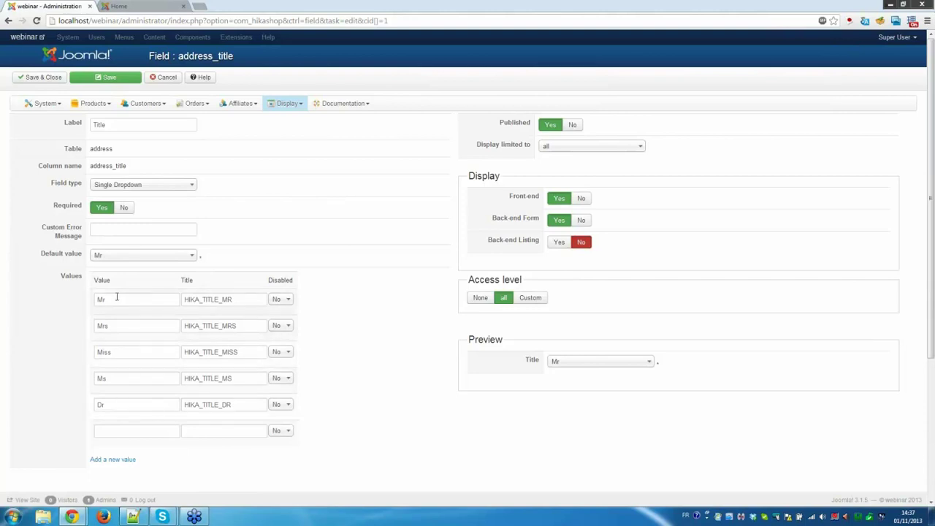
left_click(139, 430)
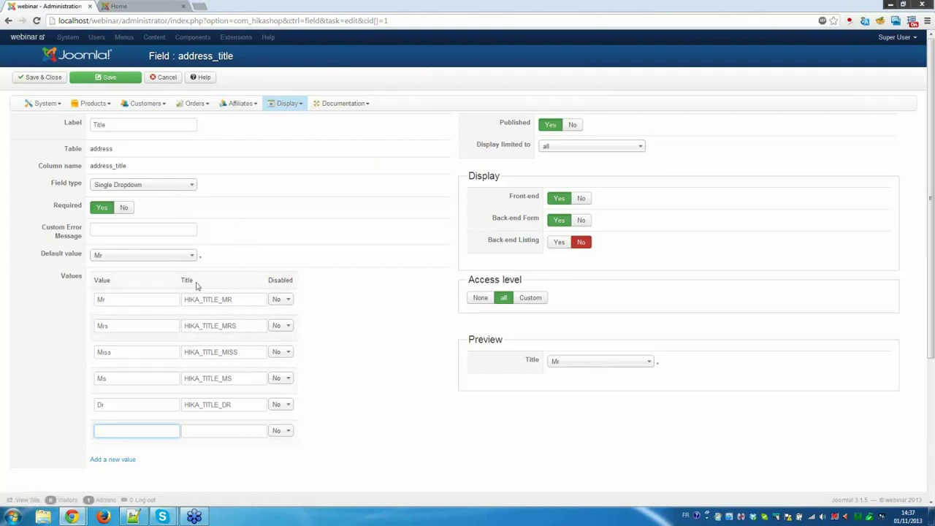
left_click(583, 362)
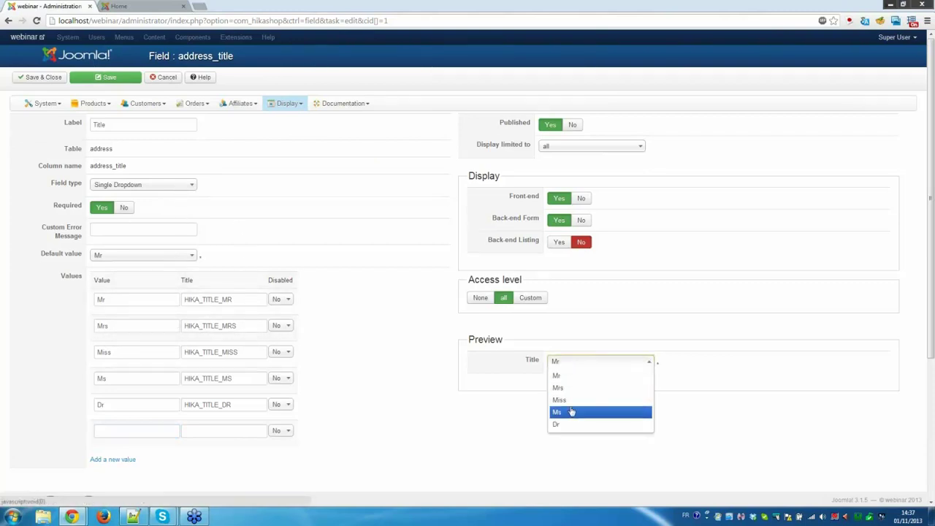
left_click(395, 326)
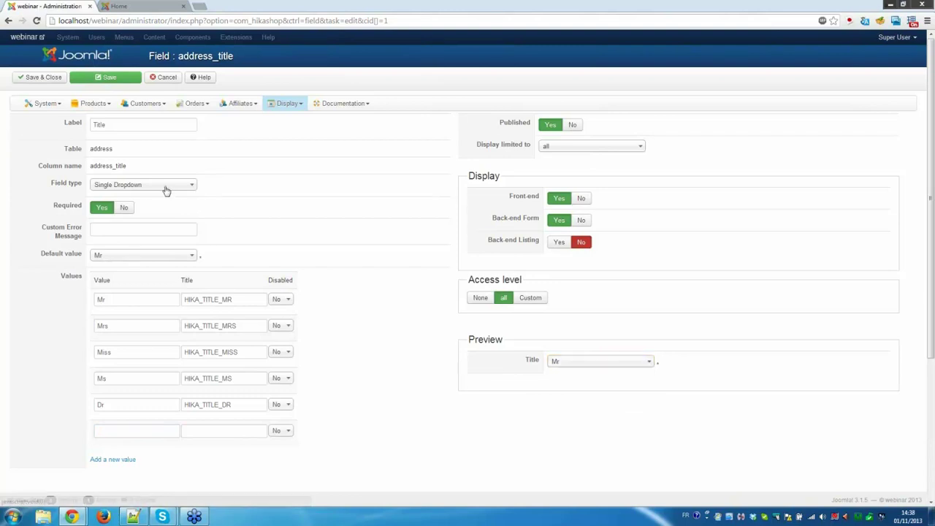
Save the Title field as Radio Button, then revert it to Single Dropdown and close.
left_click(167, 188)
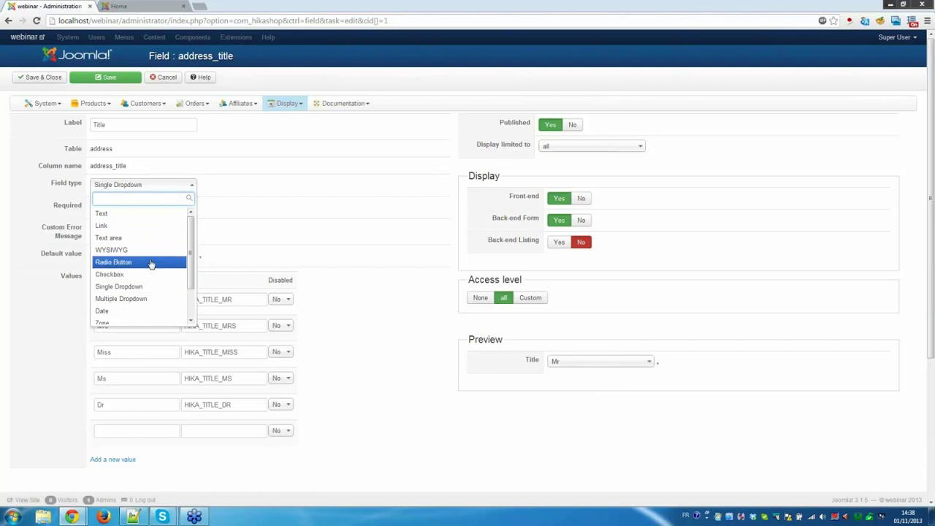
left_click(151, 262)
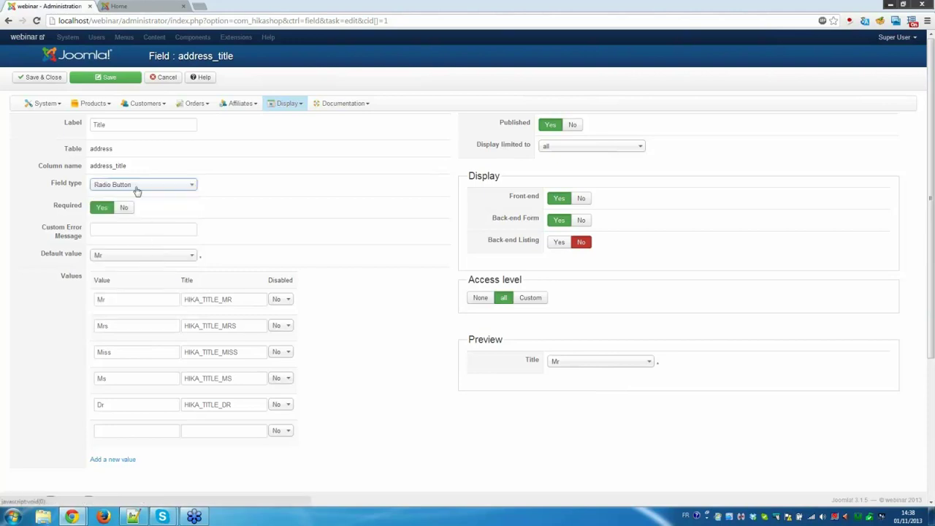
left_click(106, 77)
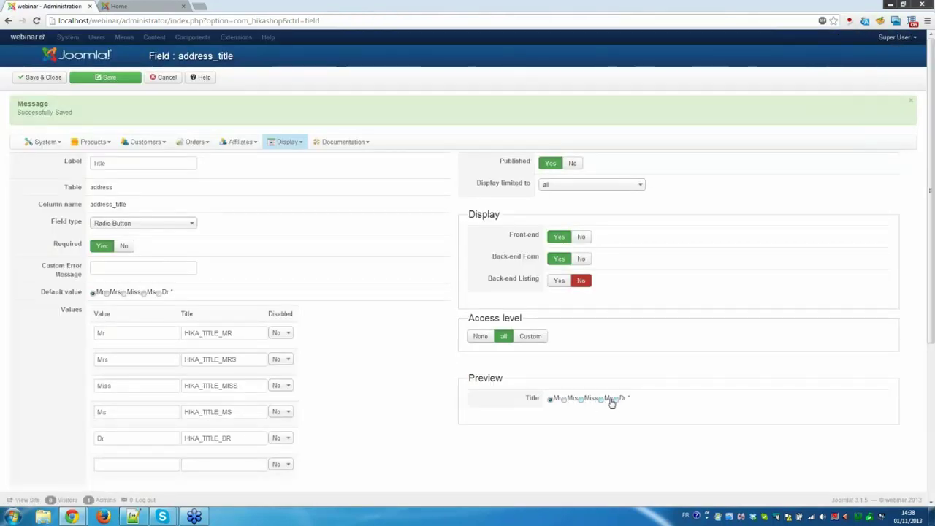
left_click(136, 225)
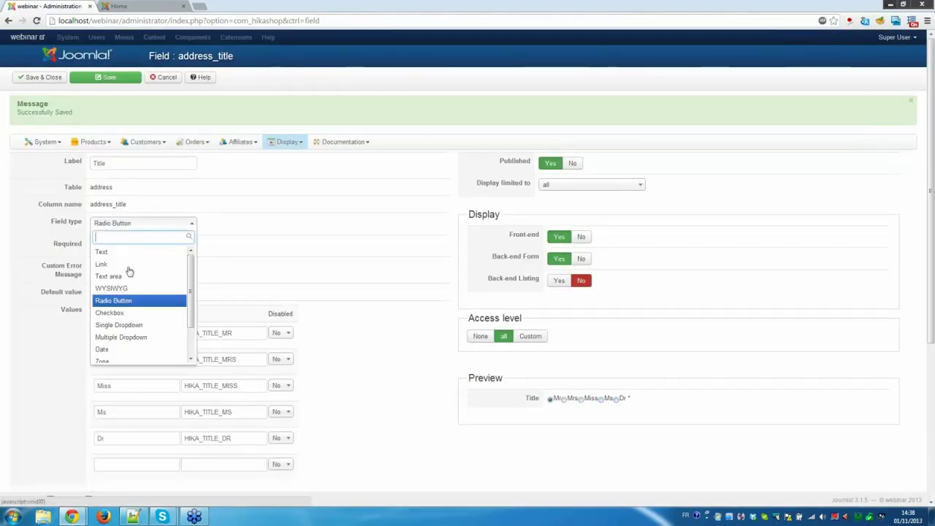
left_click(145, 327)
left_click(43, 76)
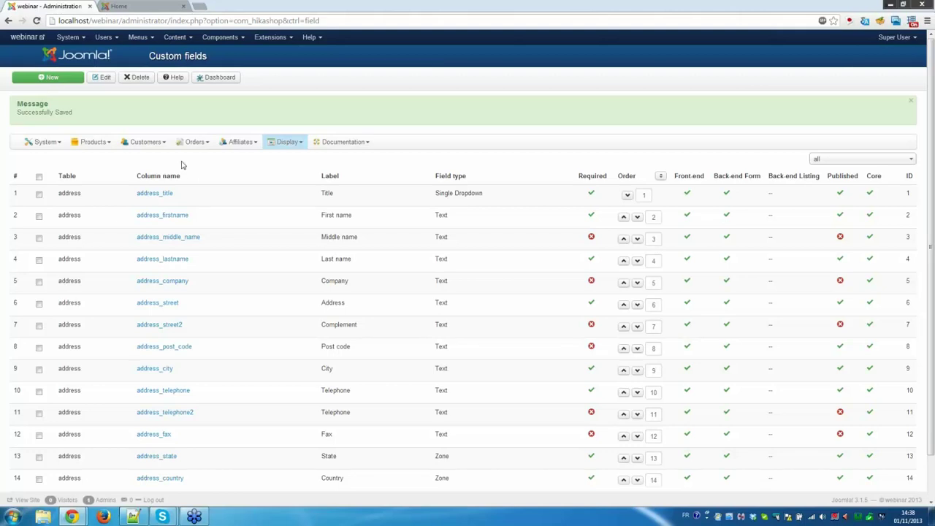
Start a new custom field on the Order table with field type Date.
left_click(59, 78)
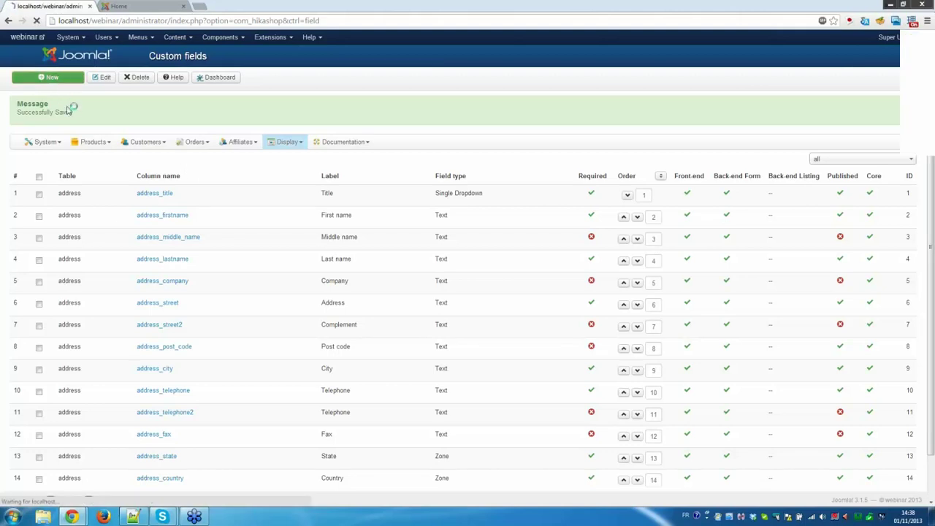
left_click(166, 152)
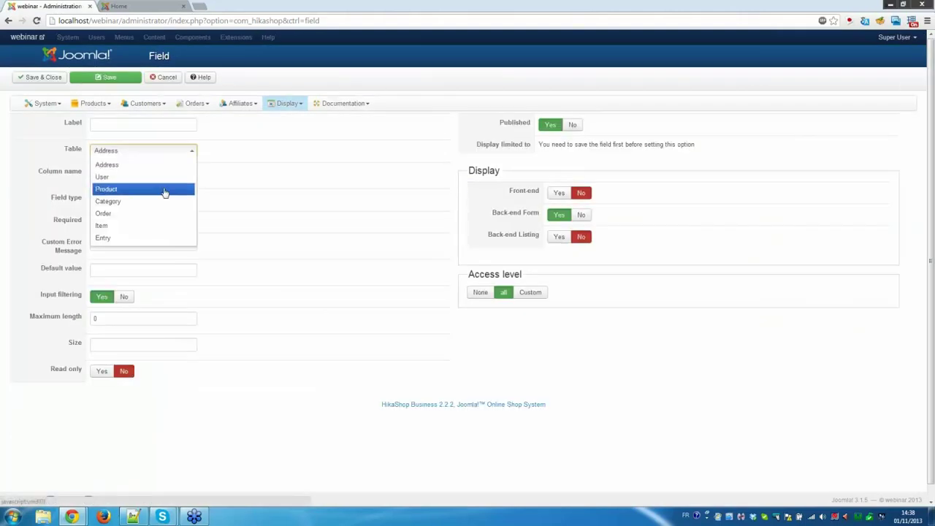
left_click(167, 189)
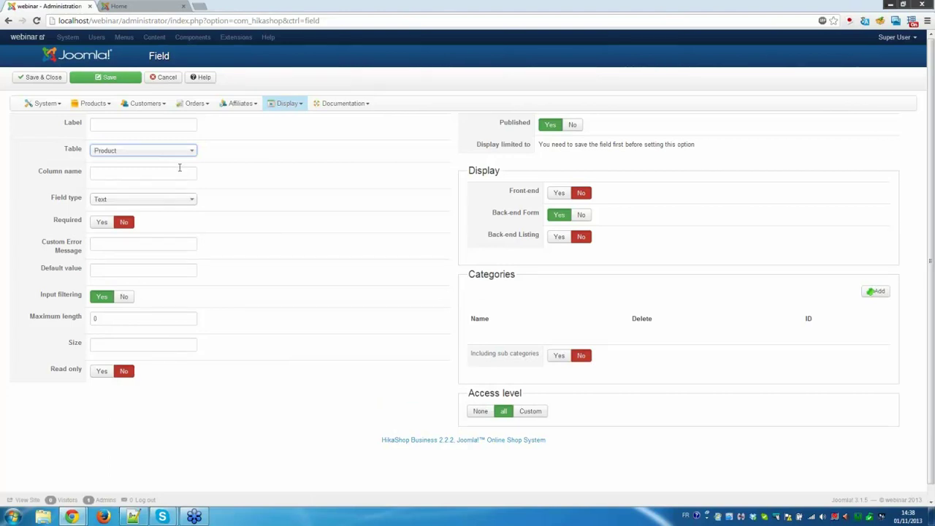
left_click(130, 154)
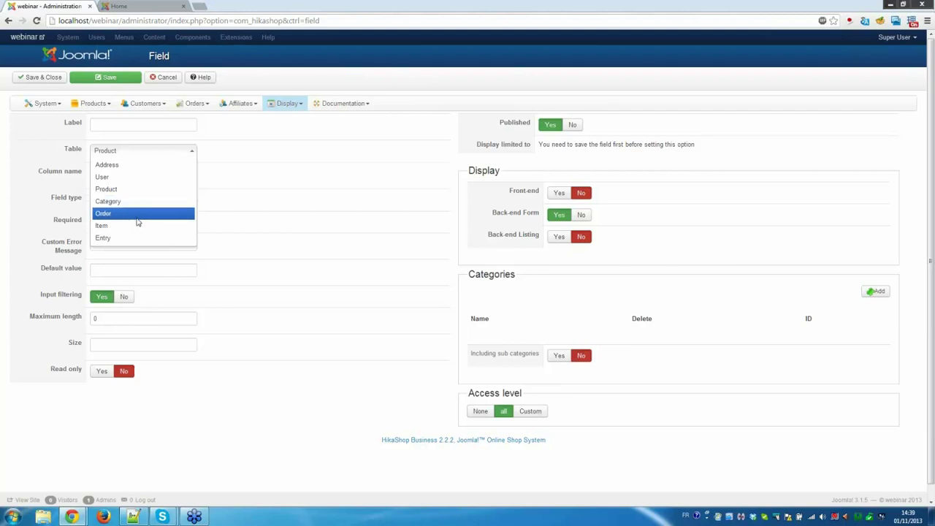
left_click(137, 218)
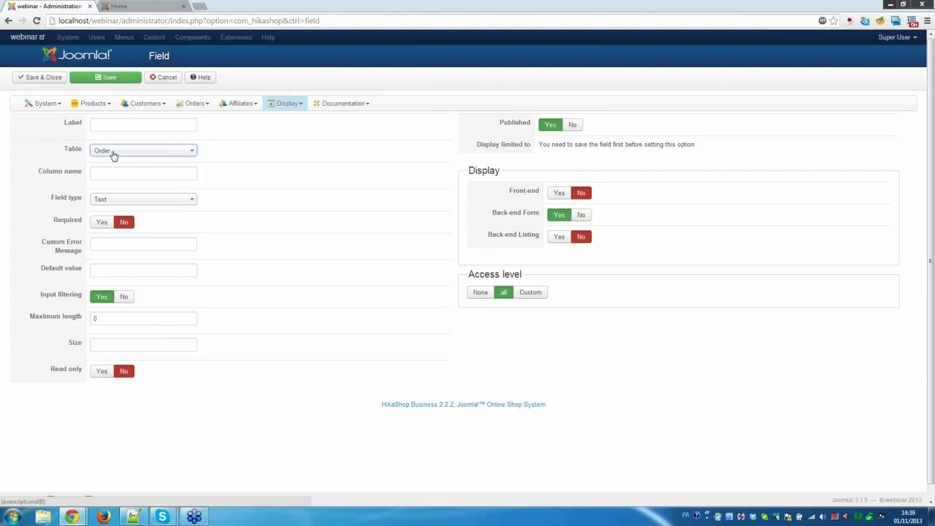
left_click(121, 203)
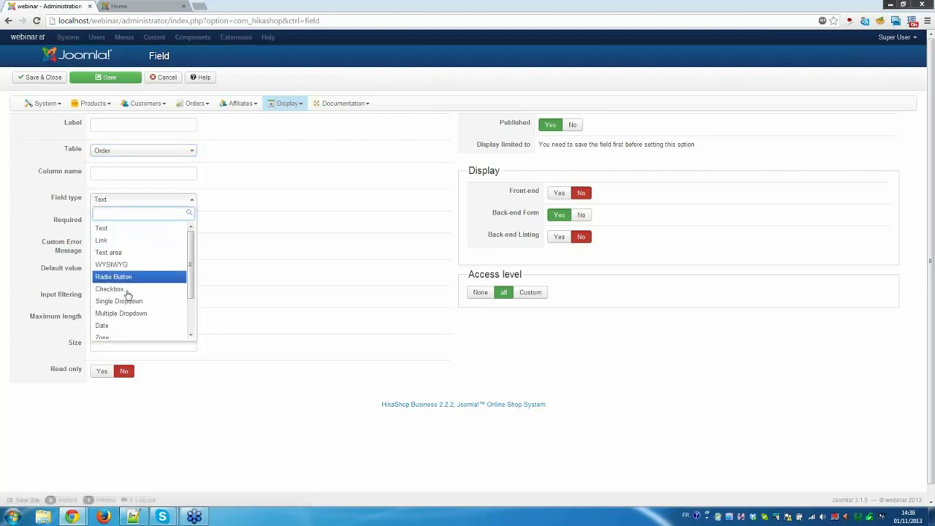
left_click(126, 326)
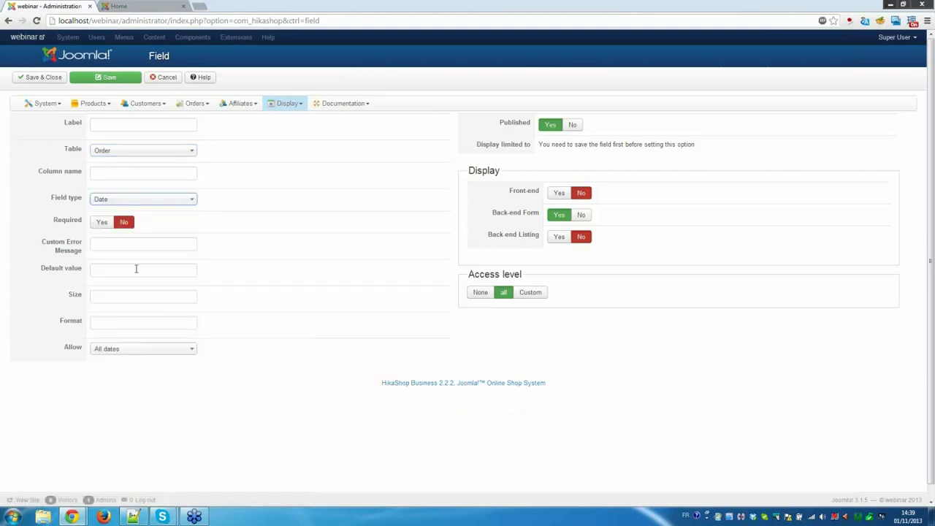
Label it 'delivery date', show it on the front end, and save it.
left_click(110, 123)
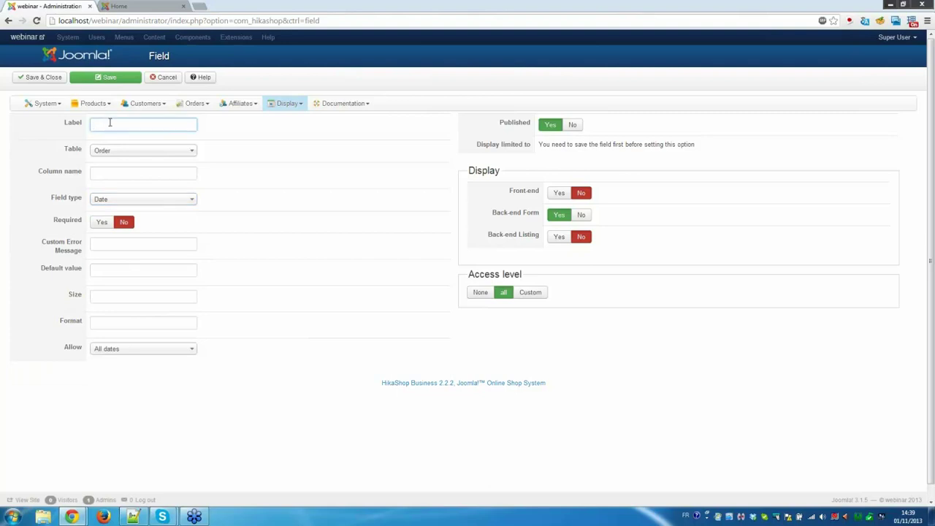
type("delivery date")
left_click(559, 193)
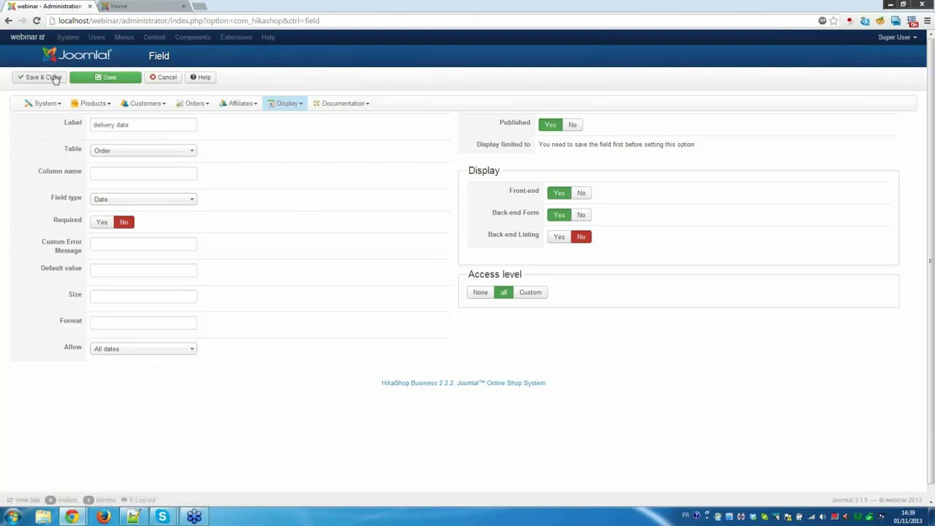
left_click(137, 152)
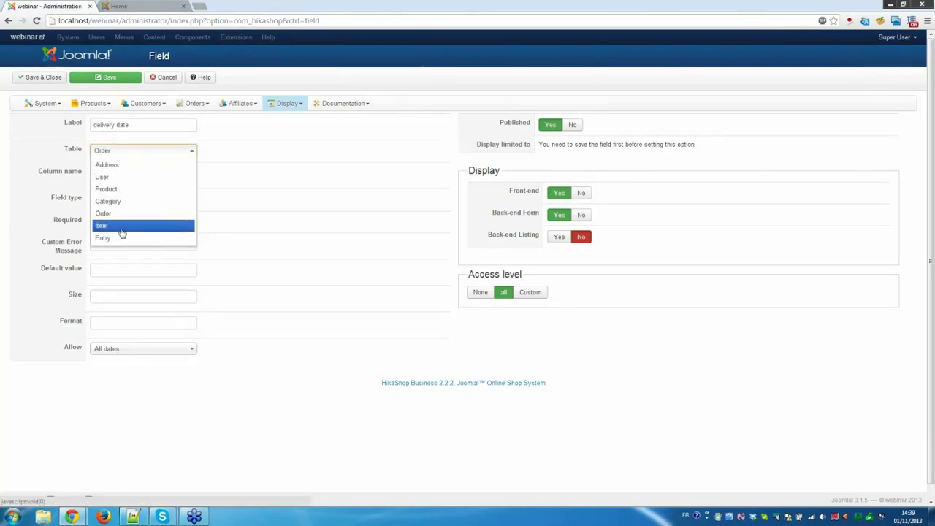
left_click(339, 163)
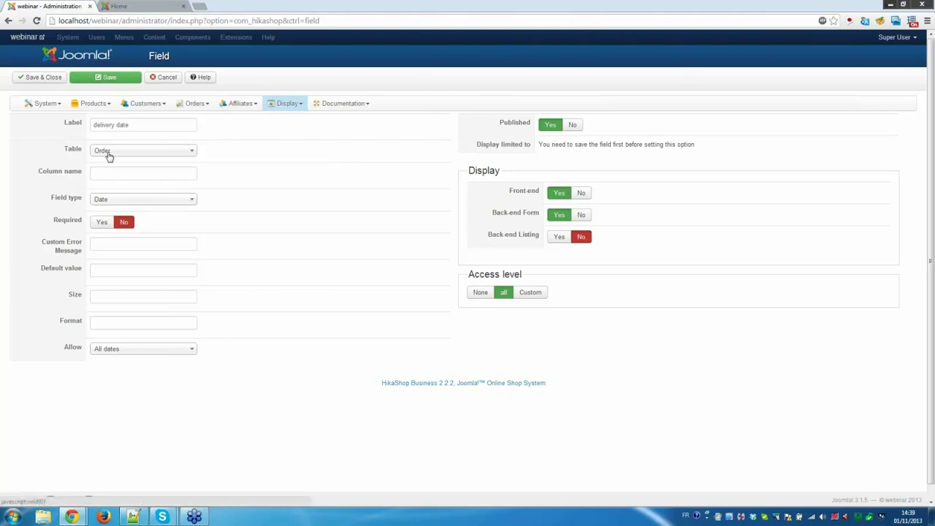
left_click(46, 81)
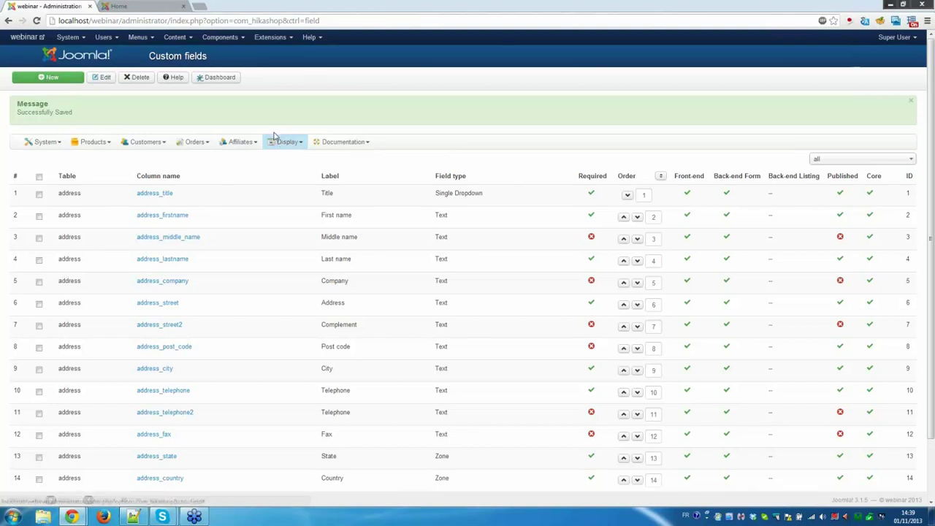
Create and save the product category 'cars'.
left_click(94, 144)
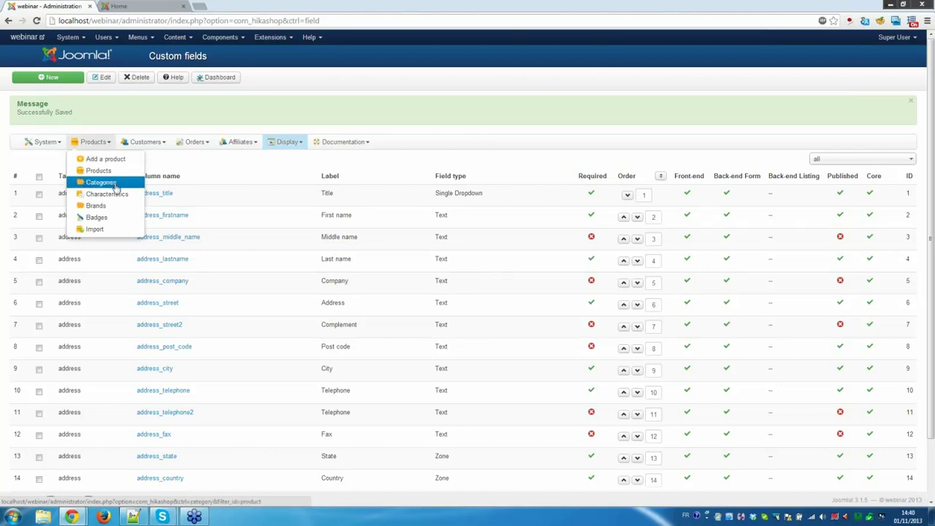
left_click(113, 183)
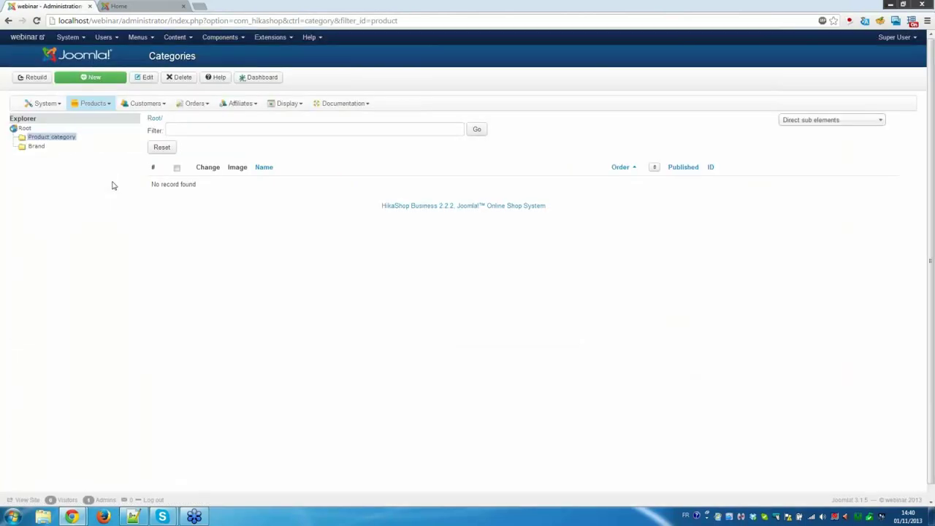
left_click(91, 78)
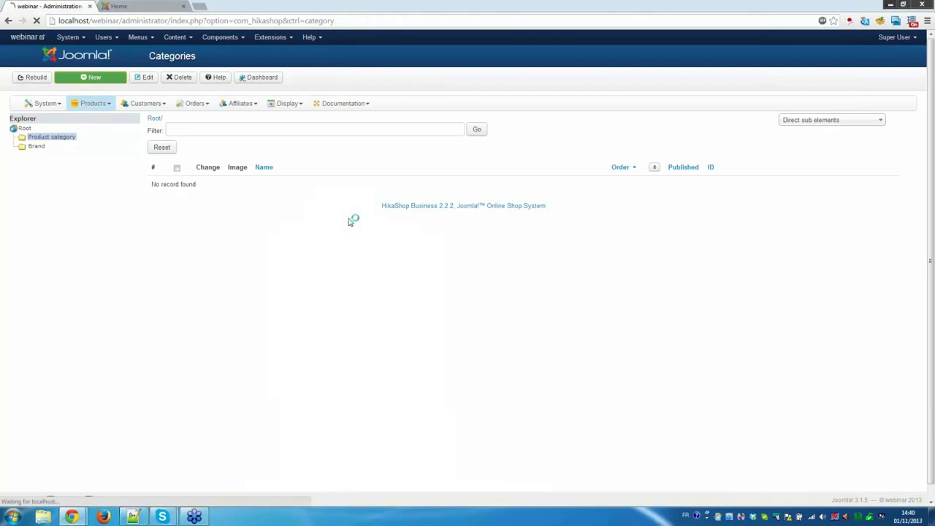
left_click(267, 142)
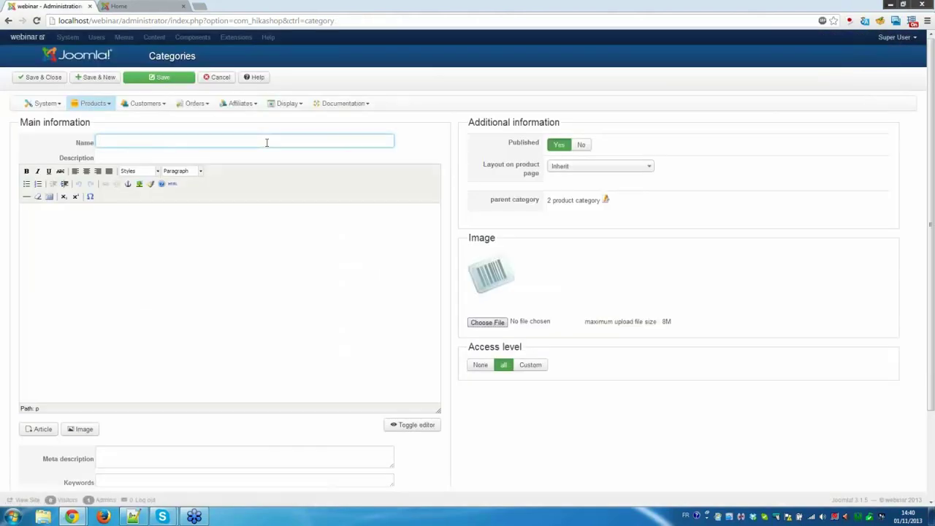
type("cra")
key("BackSpace")
key("BackSpace")
type("a")
left_click(36, 76)
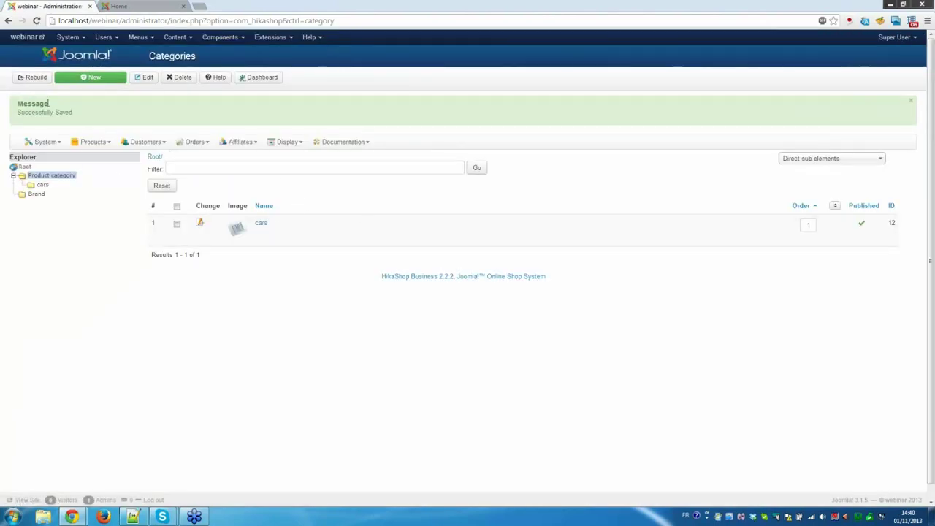
Create the 'laptops' category, then open My First Product for editing.
left_click(109, 81)
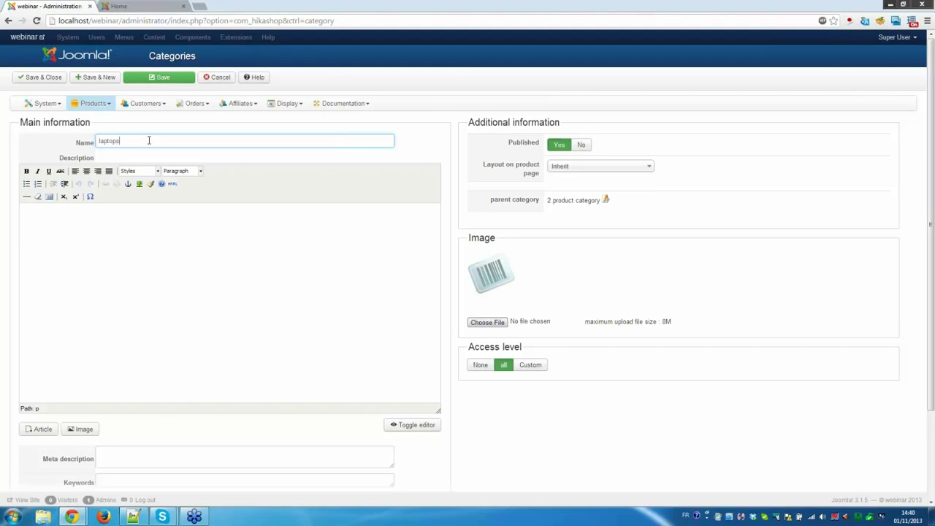
left_click(33, 78)
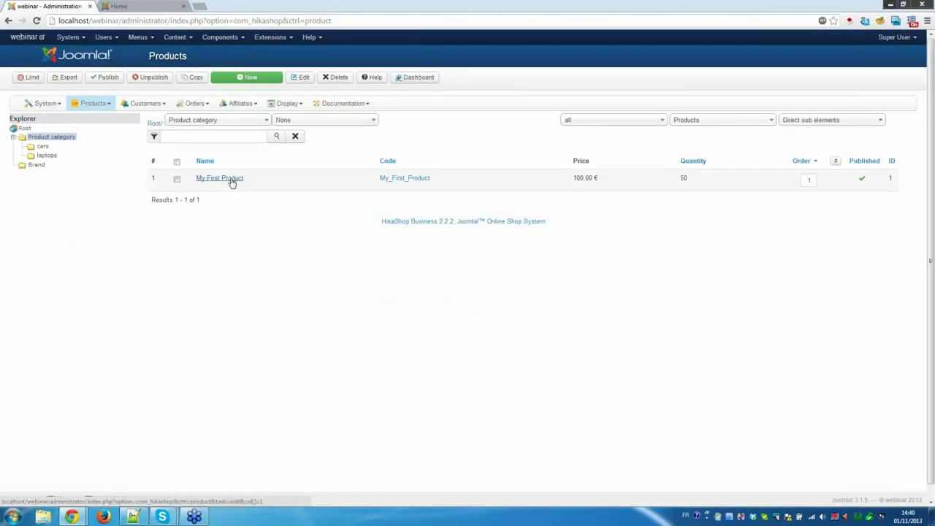
left_click(231, 182)
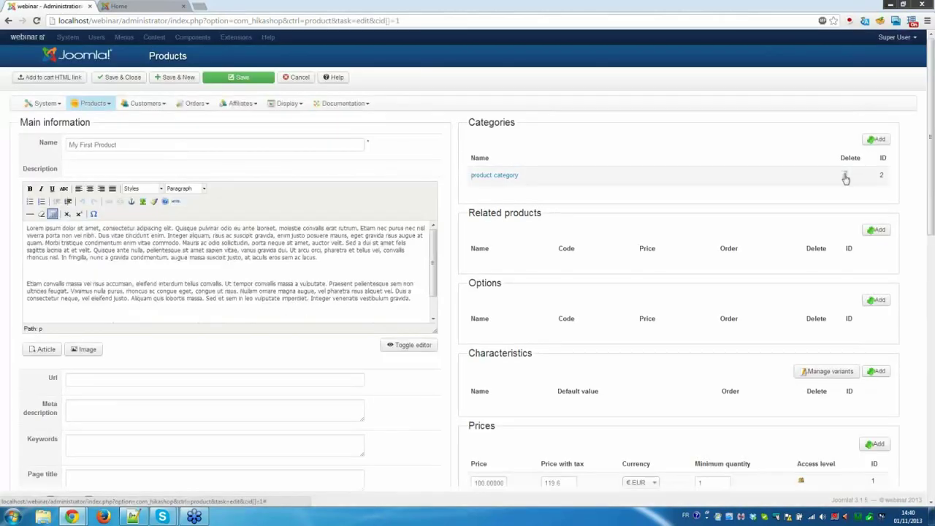
Replace My First Product's root product category with cars and save the product.
left_click(845, 177)
left_click(877, 139)
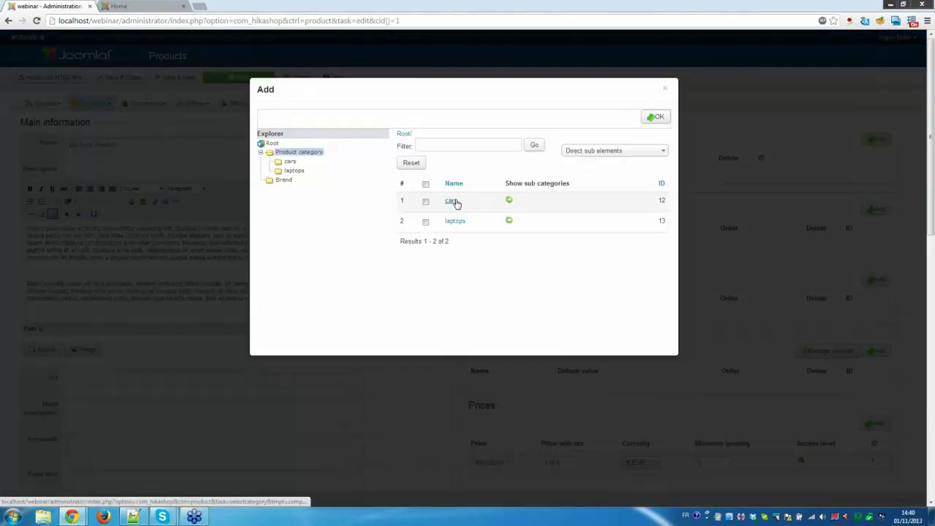
left_click(452, 202)
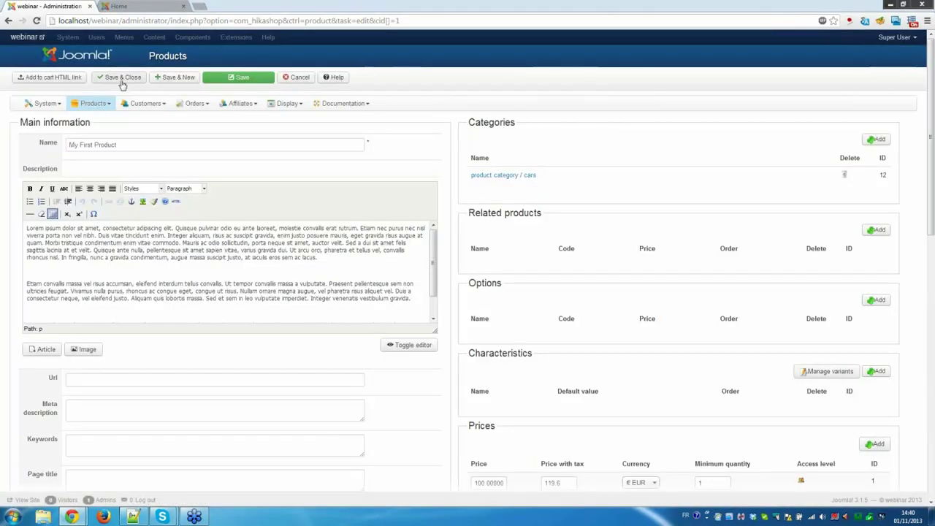
left_click(122, 81)
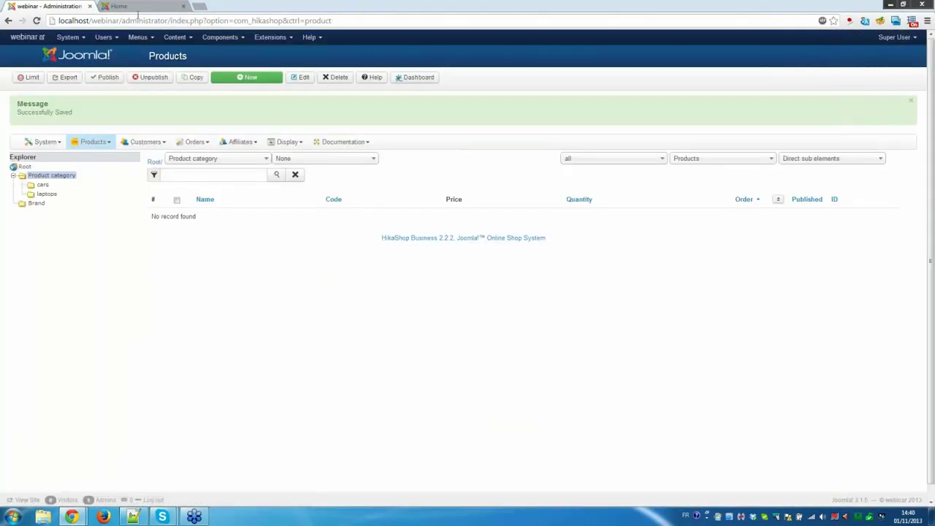
Reload the front-end site and go through the cars category to the Products listing (My First Product, 119,60 €).
left_click(138, 9)
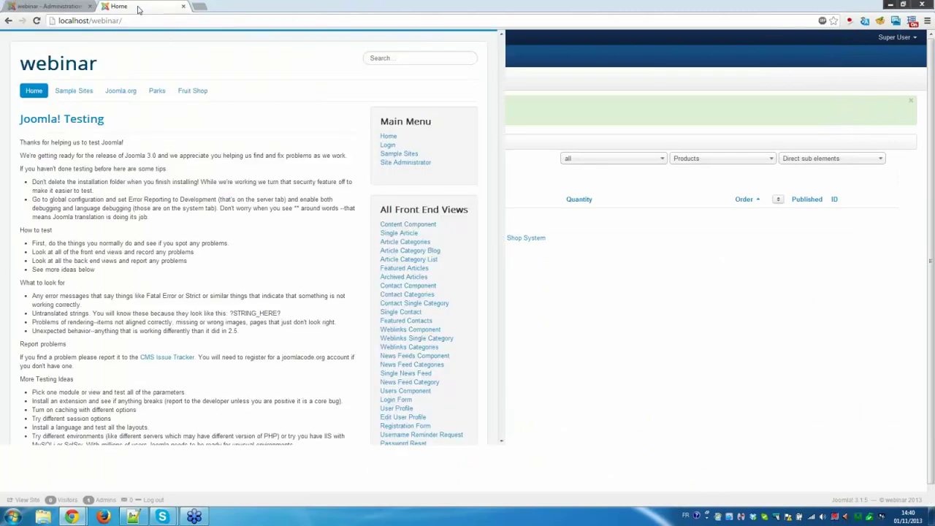
left_click(151, 21)
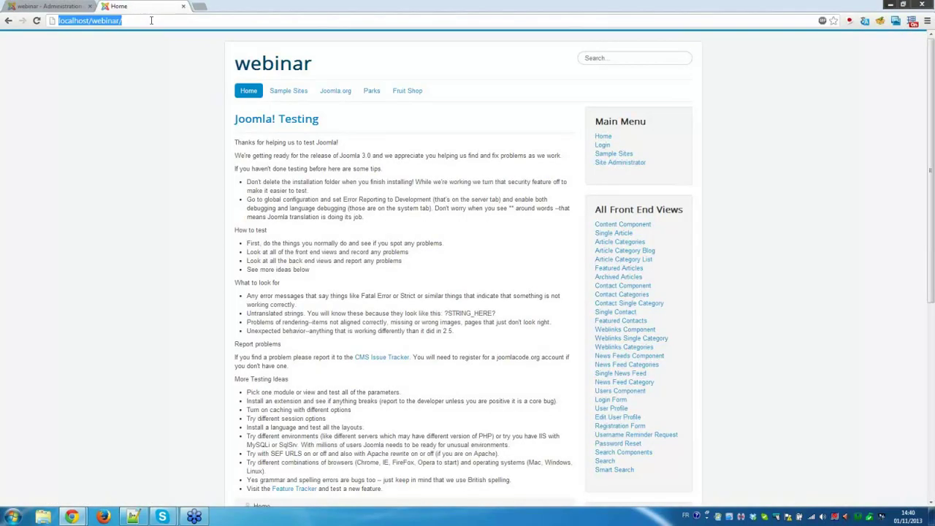
key("Return")
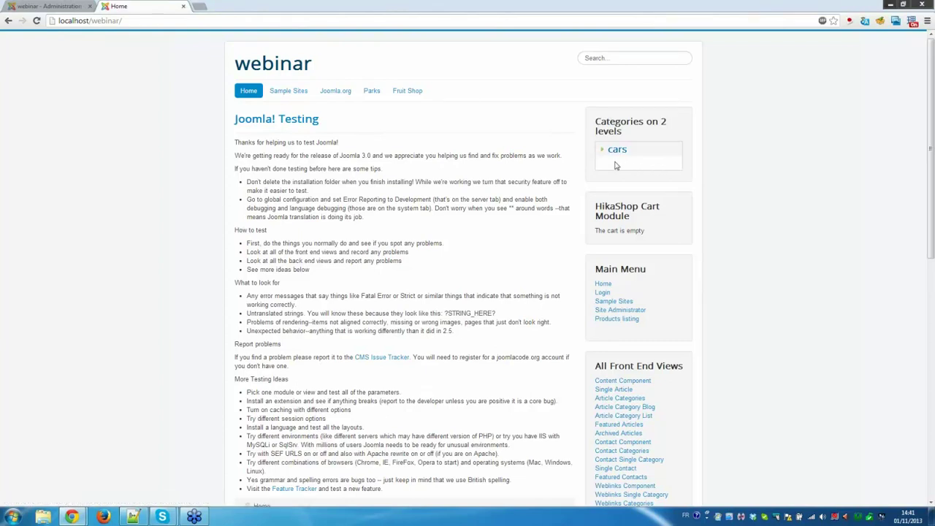
left_click(617, 151)
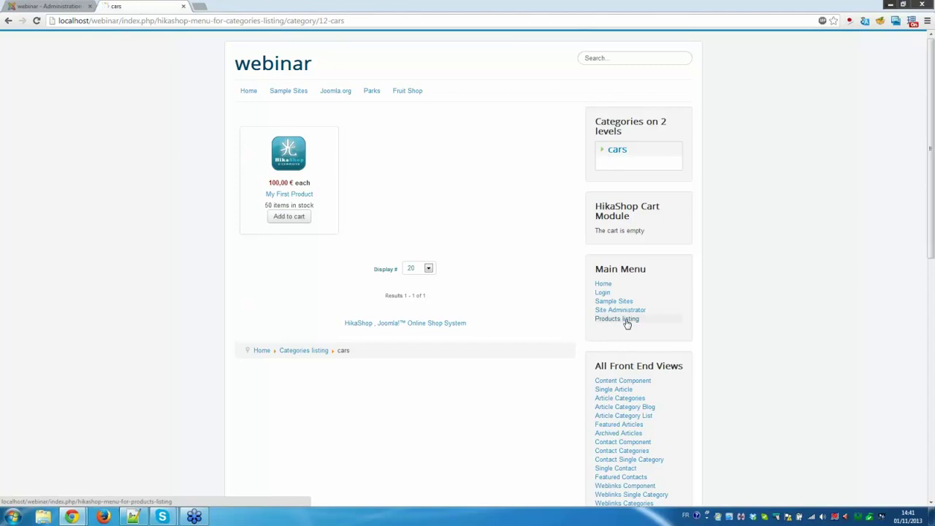
left_click(627, 321)
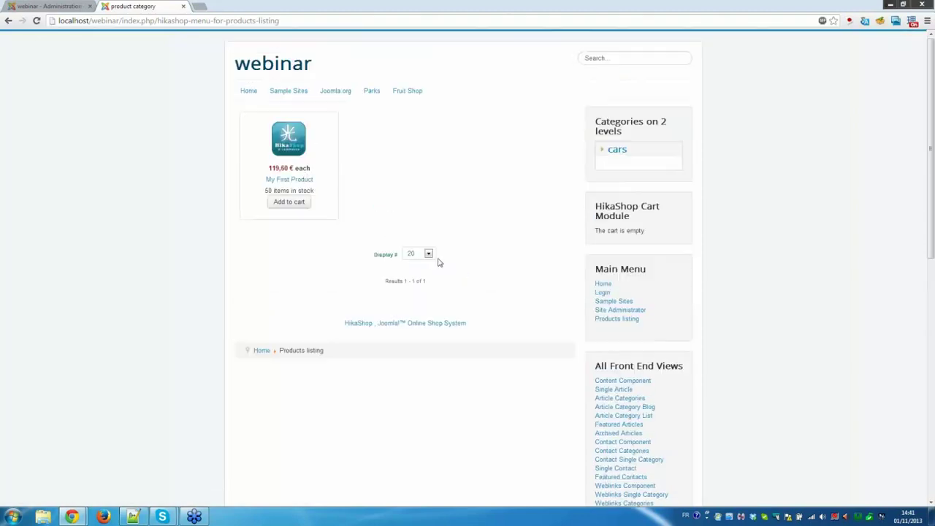
Add My First Product at 119,60 € to the cart and review the checkout login-or-register page.
left_click(296, 205)
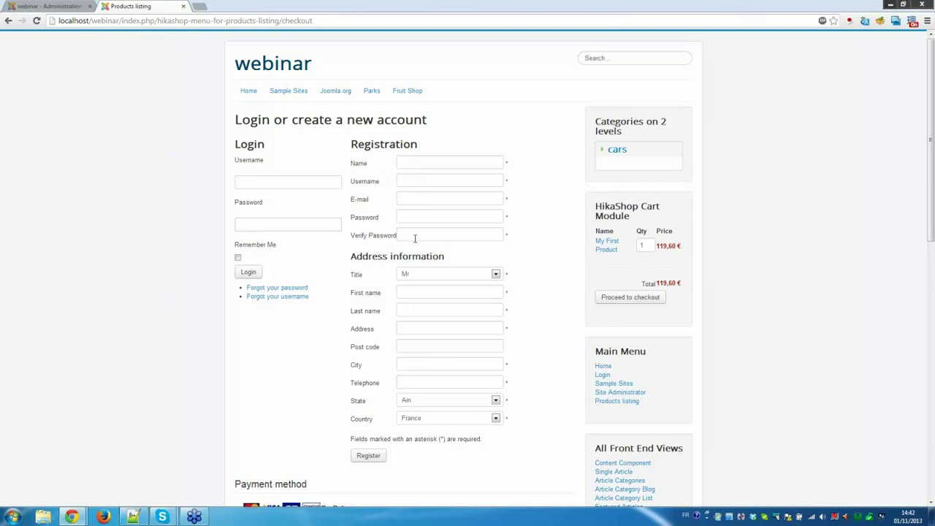
scroll(415, 240, "down", 3)
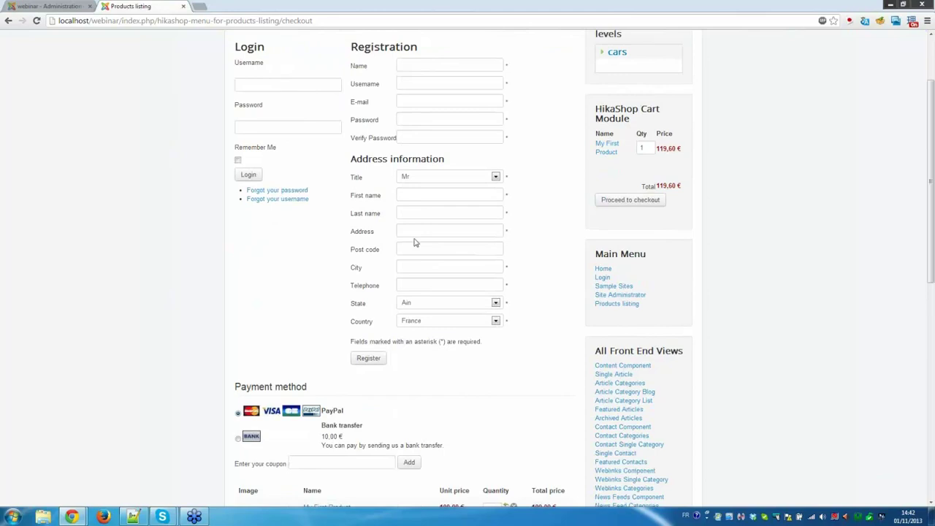
scroll(414, 242, "down", 2)
scroll(418, 244, "up", 5)
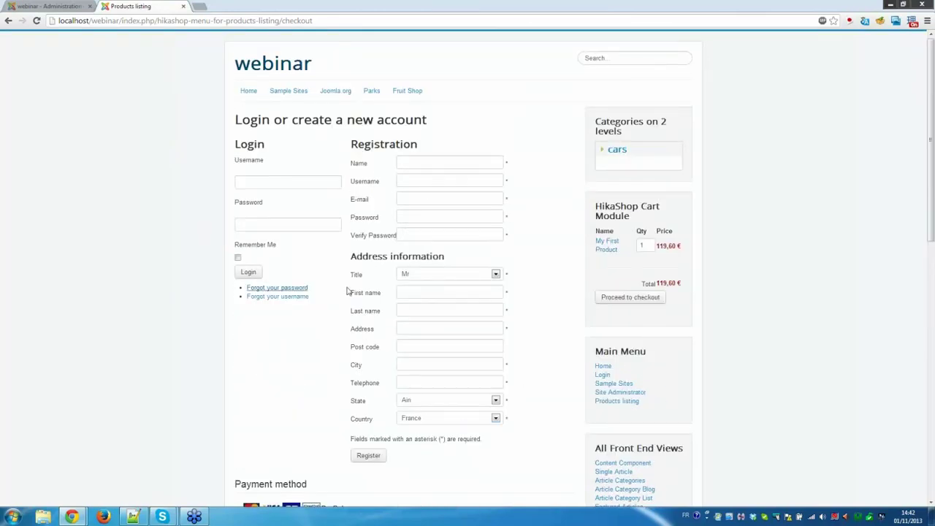
Autofill the registration form with a saved test customer's details.
left_click(440, 161)
left_click(439, 160)
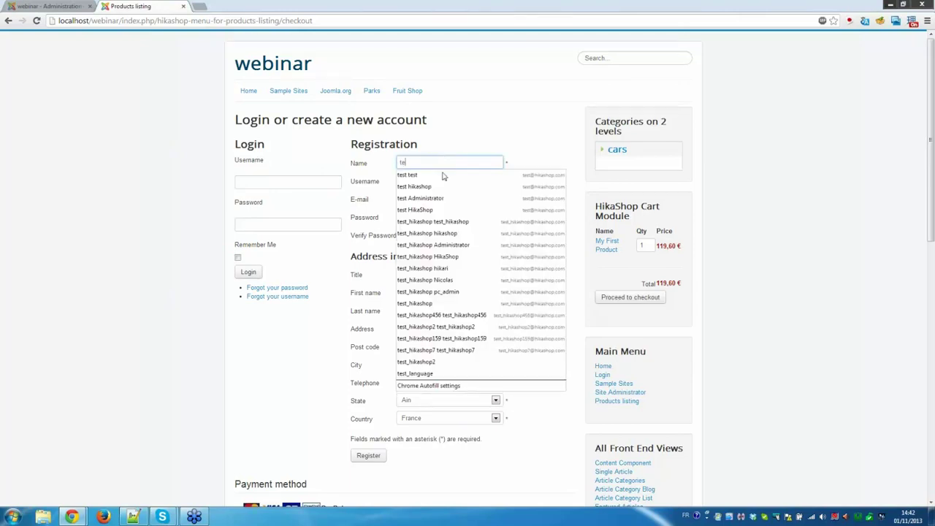
left_click(460, 223)
Reuse the e-mail's name part as username, fill both password fields, and enter telephone 000000000.
left_click_drag(438, 198, 377, 196)
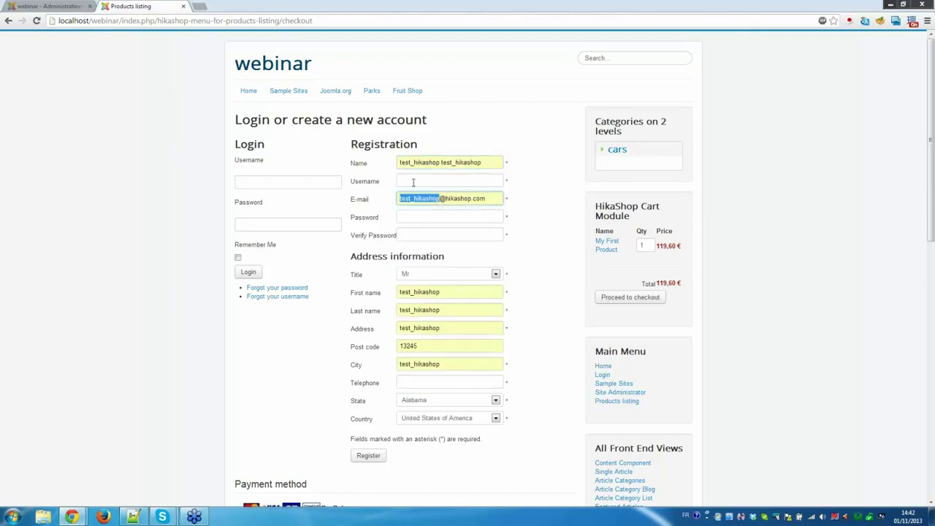
key("ctrl+c")
left_click(414, 181)
key("ctrl+v")
left_click(439, 218)
key("ctrl+v")
left_click(438, 236)
key("ctrl+v")
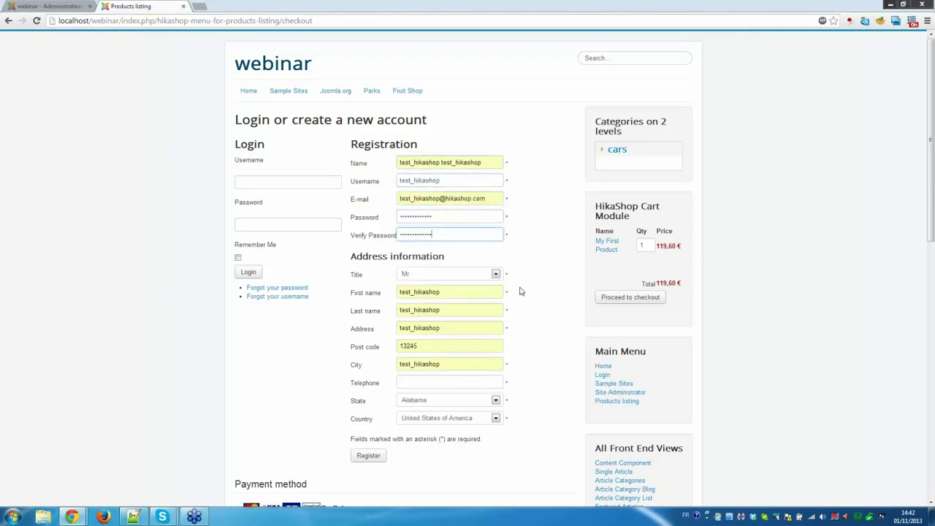
scroll(526, 292, "down", 3)
left_click(472, 285)
type("0")
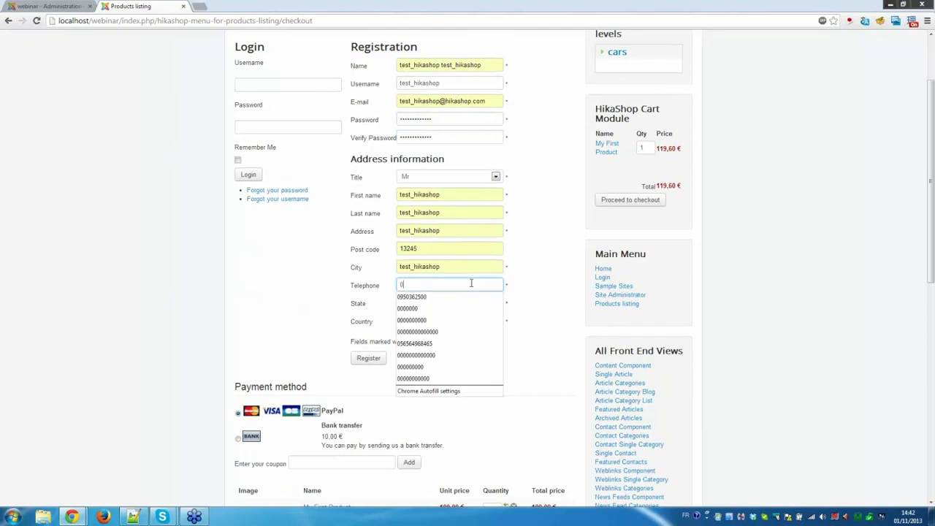
type("00000000")
Set the delivery date to 13 November 2013 with the calendar.
scroll(459, 311, "down", 3)
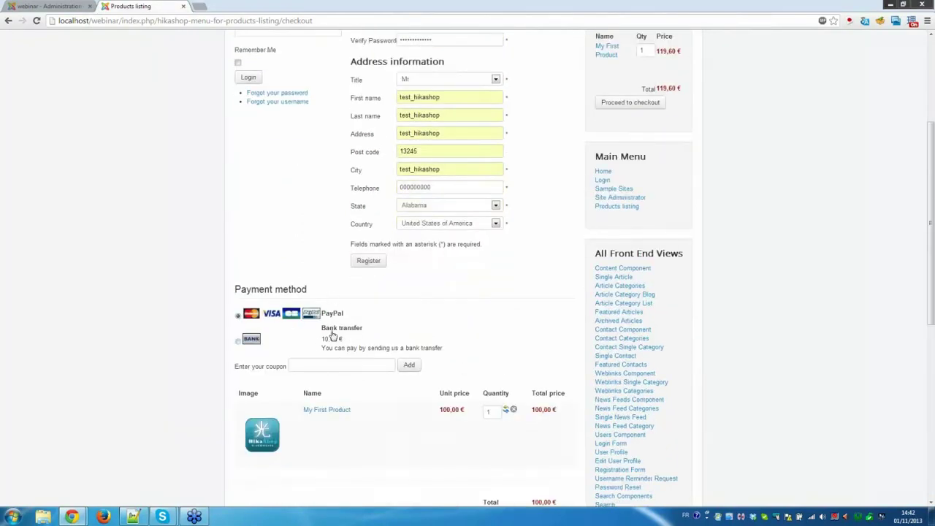
scroll(340, 327, "down", 2)
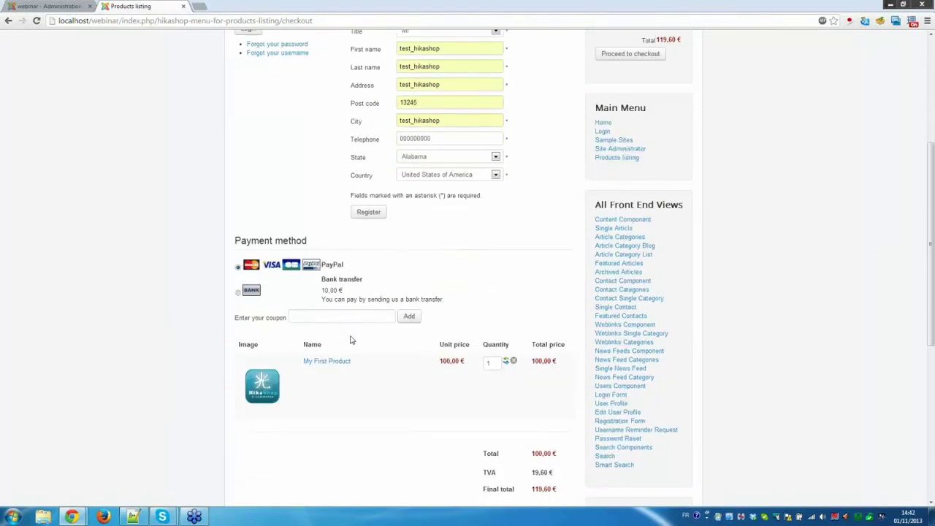
scroll(350, 340, "down", 2)
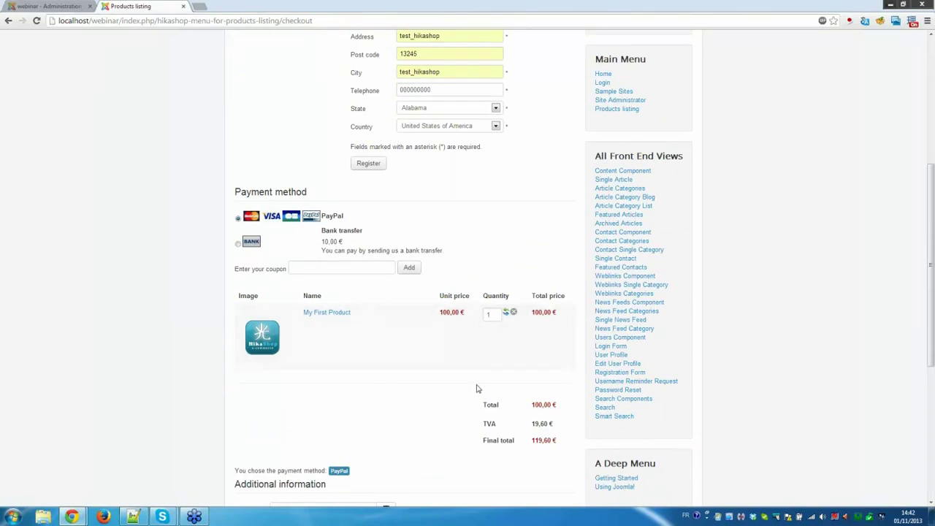
scroll(476, 389, "down", 2)
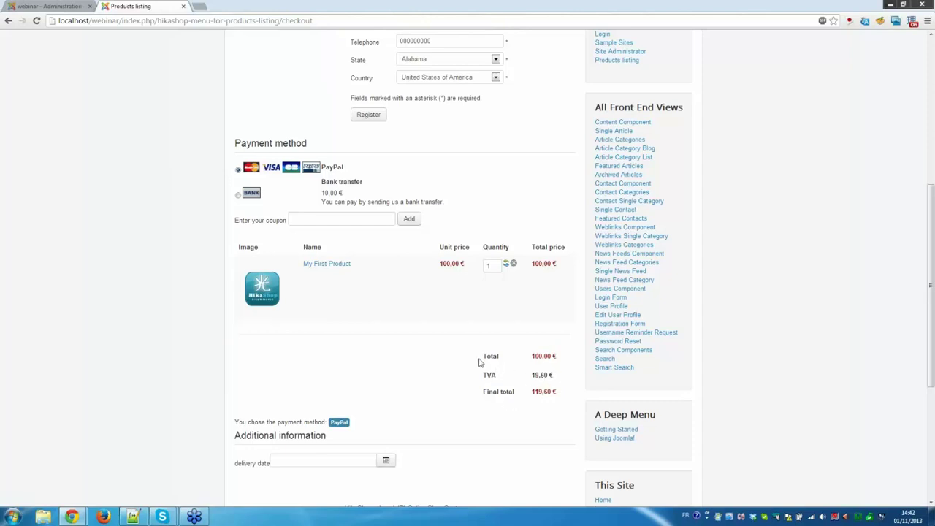
scroll(479, 362, "down", 2)
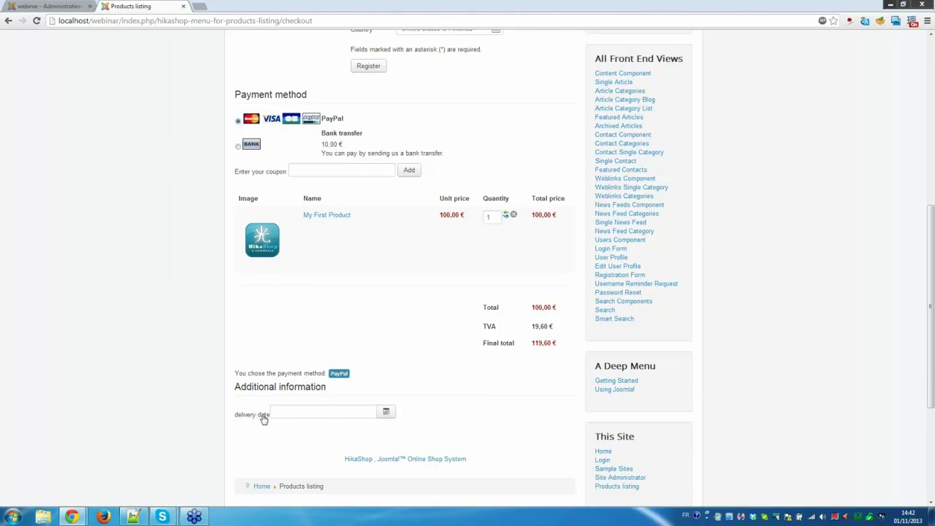
left_click(387, 414)
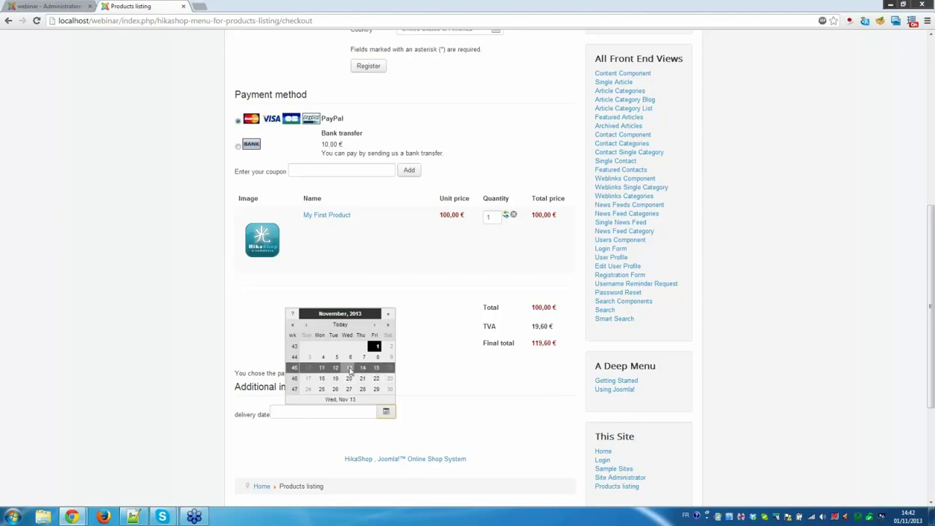
left_click(350, 370)
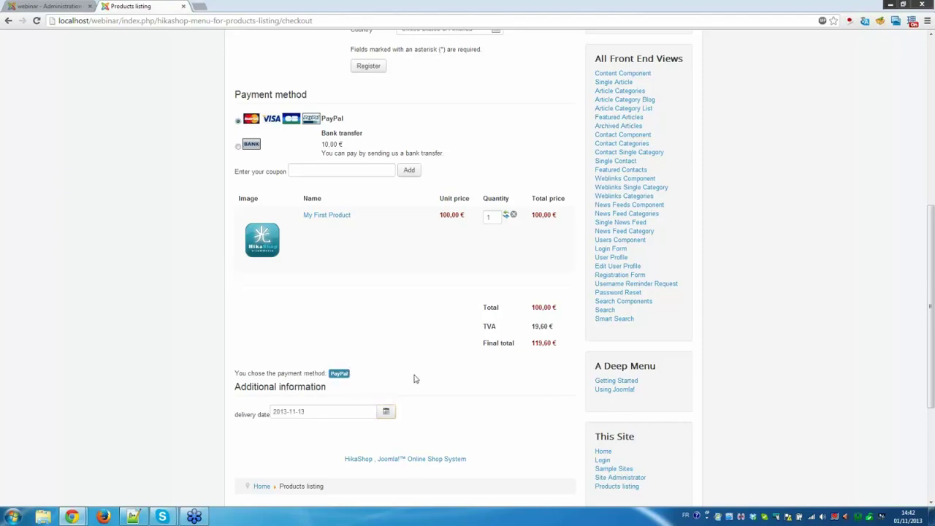
scroll(414, 379, "up", 1)
scroll(413, 378, "up", 5)
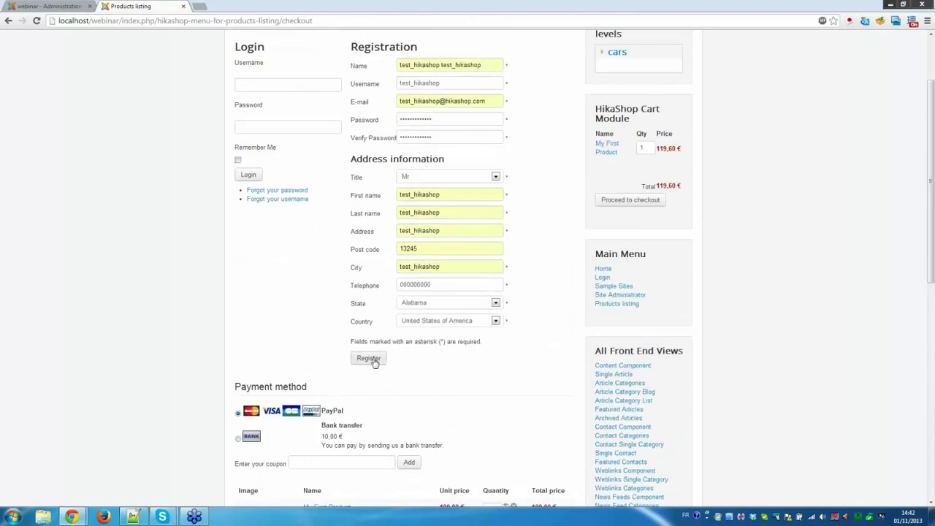
Submit the registration, activate the new customer in the back-end User Manager, then return to the shop.
left_click(369, 358)
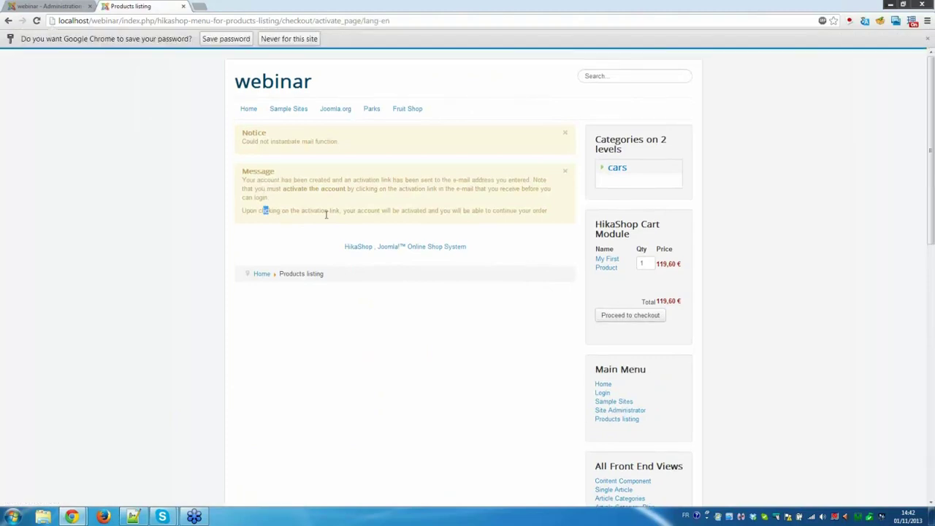
left_click_drag(327, 214, 488, 211)
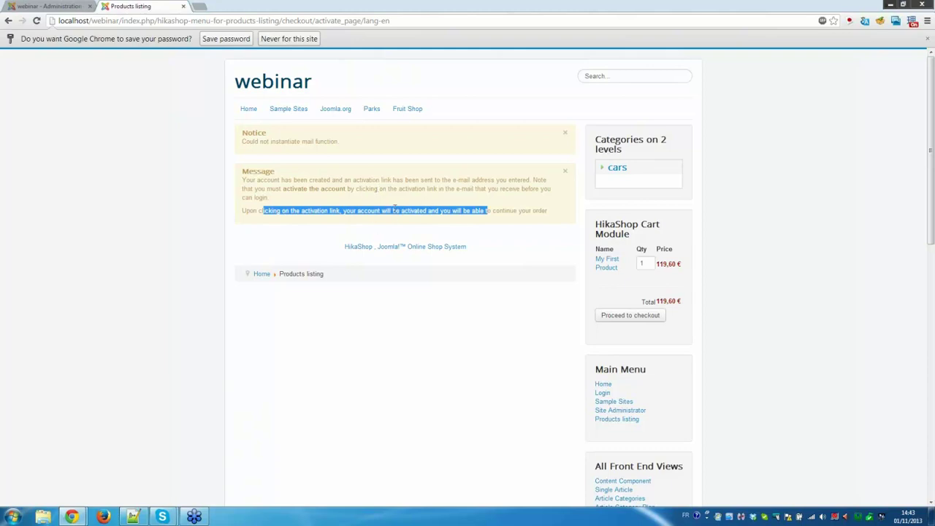
left_click(58, 6)
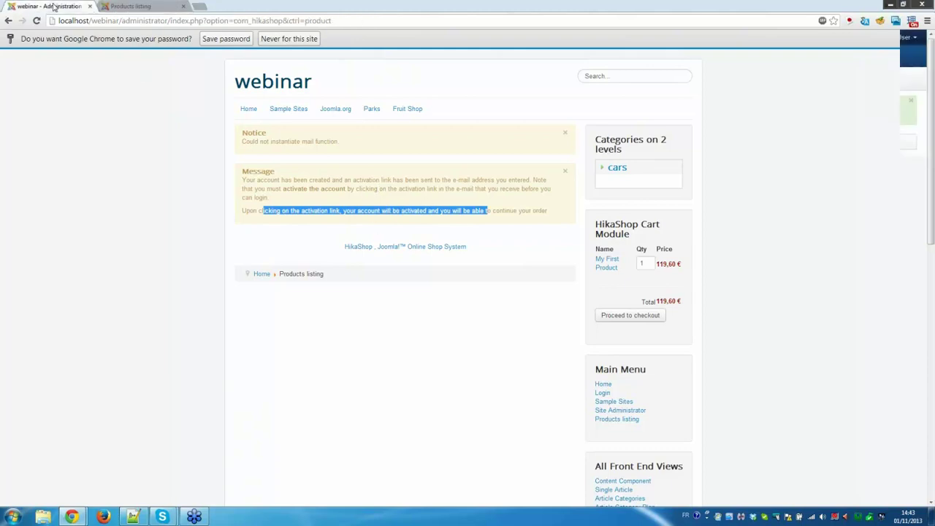
left_click(106, 38)
left_click(115, 56)
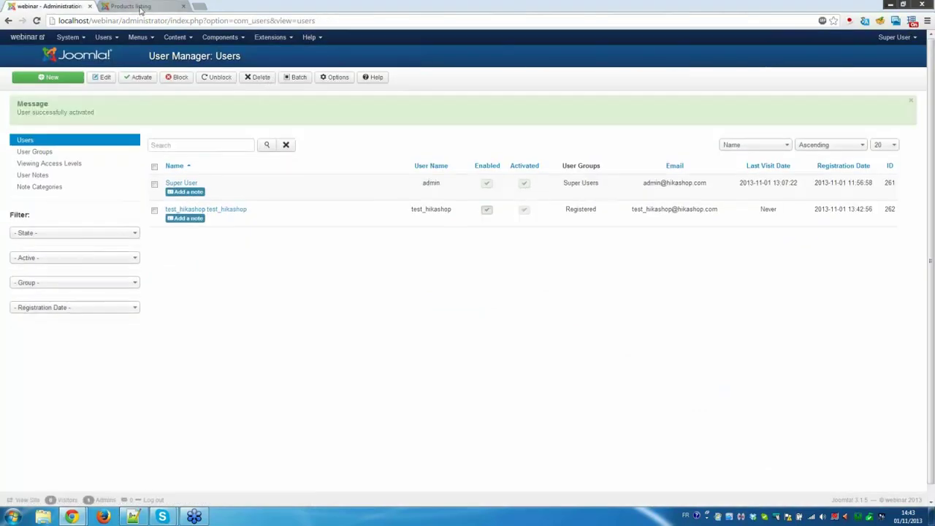
left_click(133, 6)
Proceed to checkout and log in with the new customer account.
left_click(632, 314)
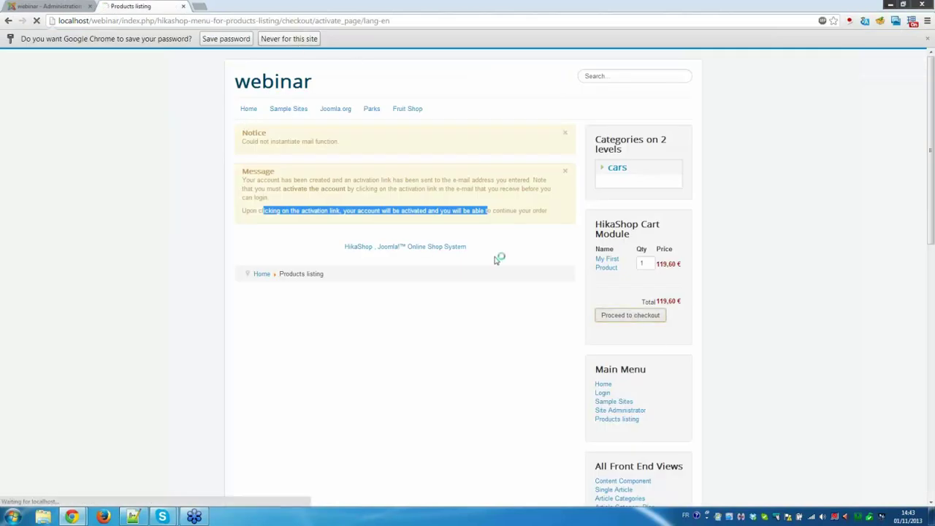
left_click(291, 183)
type("r")
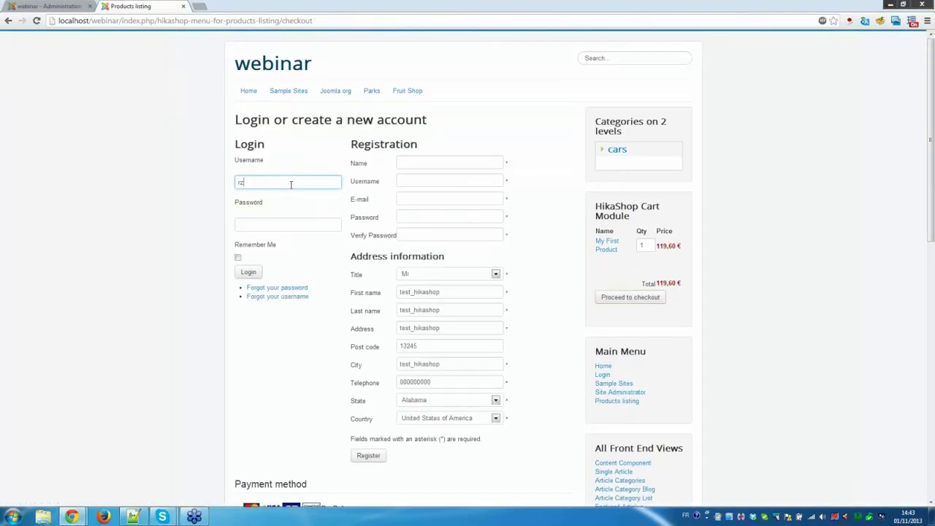
type("e")
left_click(293, 195)
left_click(274, 227)
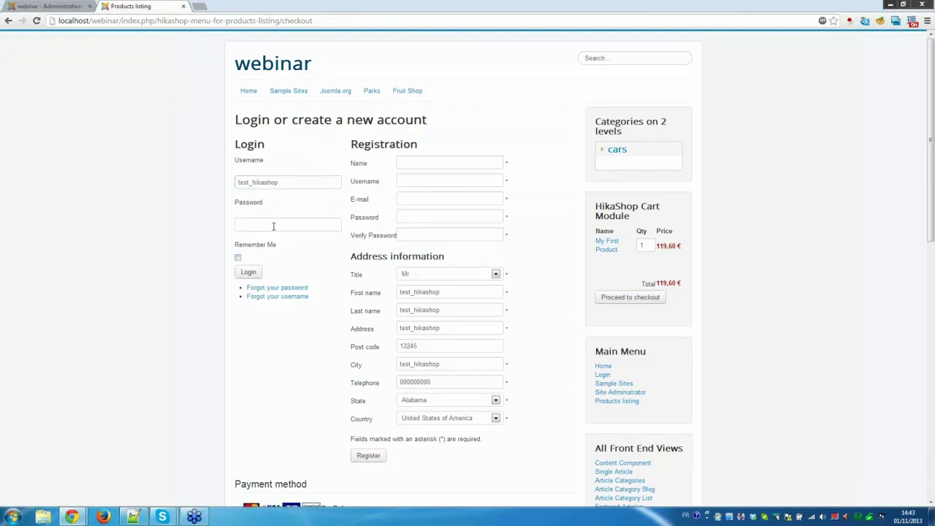
left_click(248, 271)
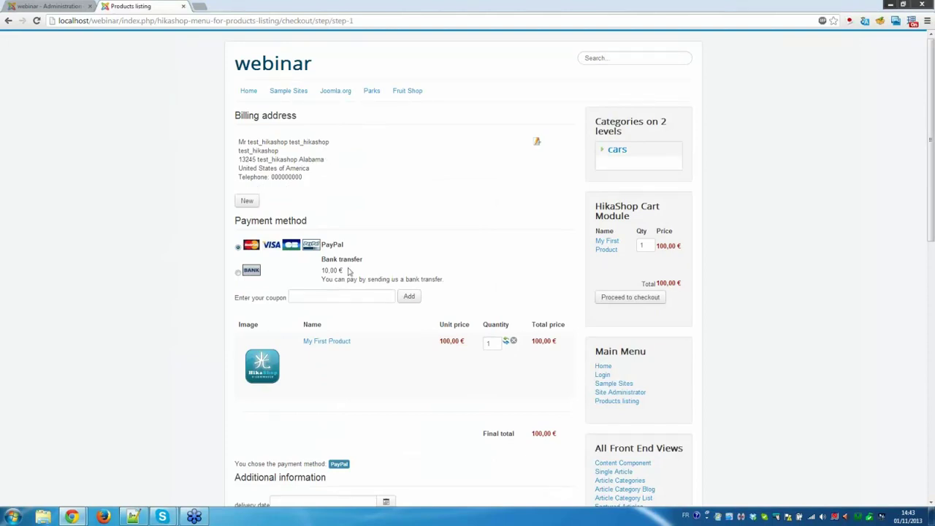
Choose Bank transfer as payment, adding a 10,00 € fee for a 110,00 € total.
left_click(238, 247)
left_click(238, 275)
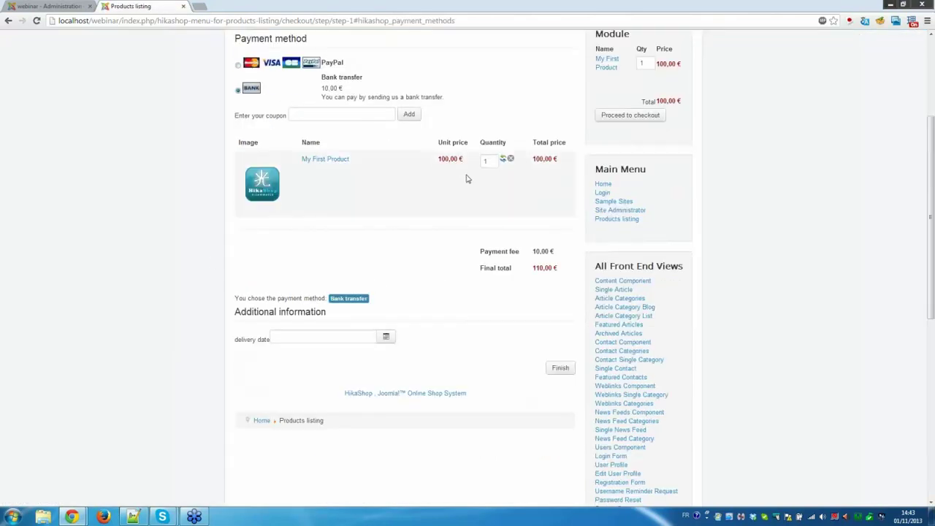
left_click(347, 115)
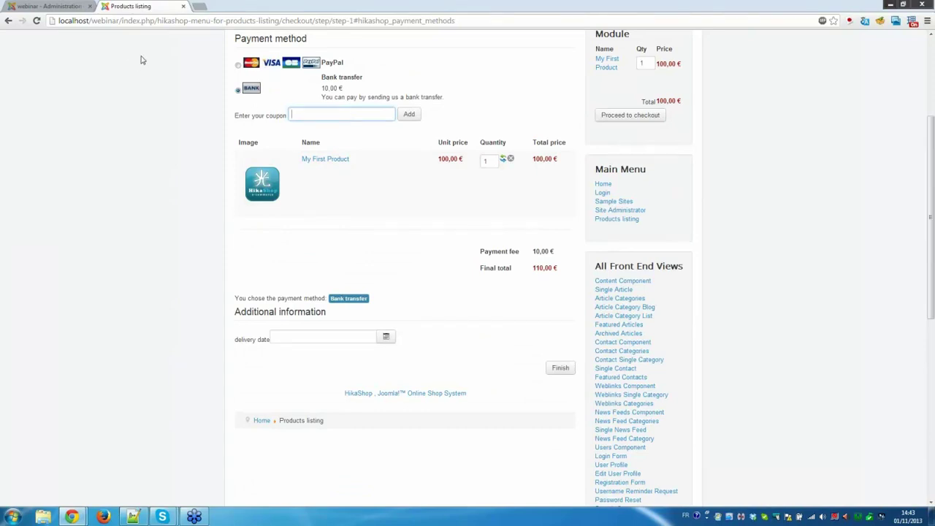
Open HikaShop's Discounts list in the administration.
left_click(55, 7)
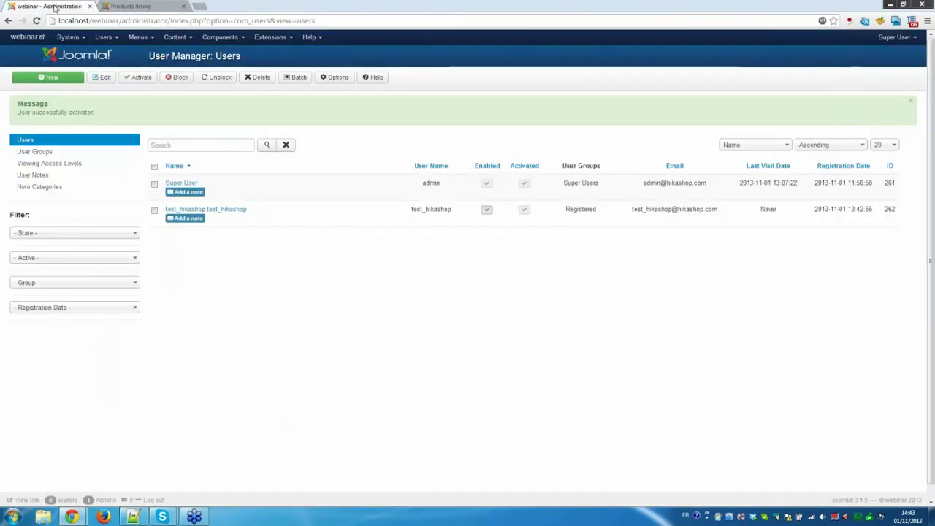
left_click(212, 40)
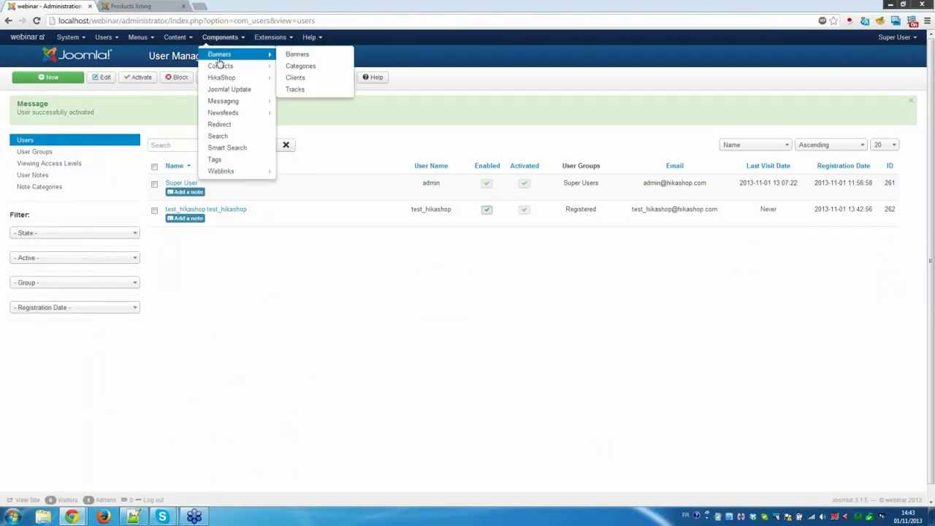
mouse_move(227, 77)
left_click(312, 138)
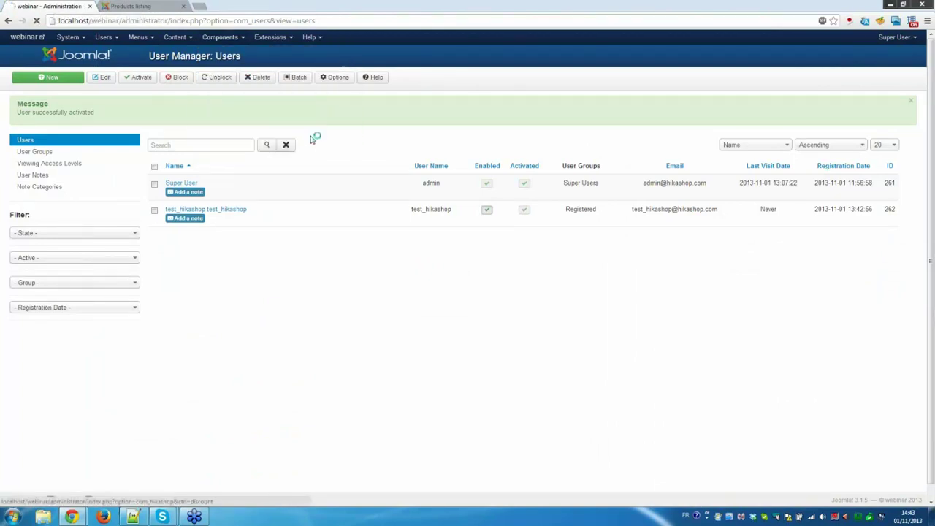
Create a Coupons-type discount with code 'test' and a 5 € flat amount, and save it.
left_click(86, 83)
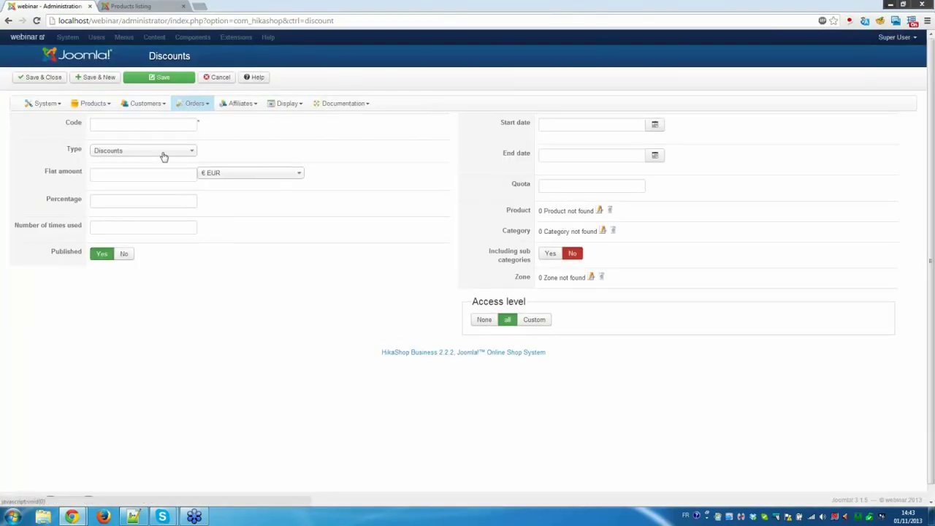
left_click(163, 152)
left_click(166, 178)
left_click(144, 125)
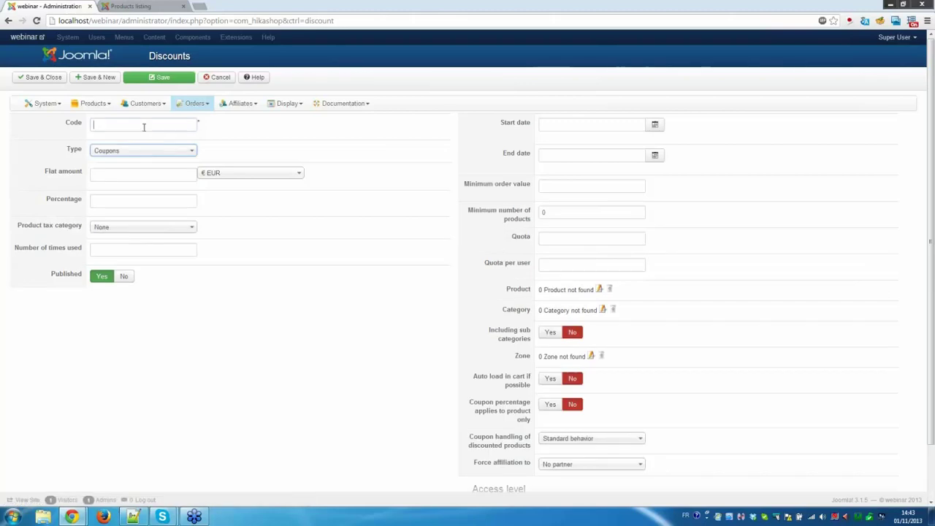
type("test")
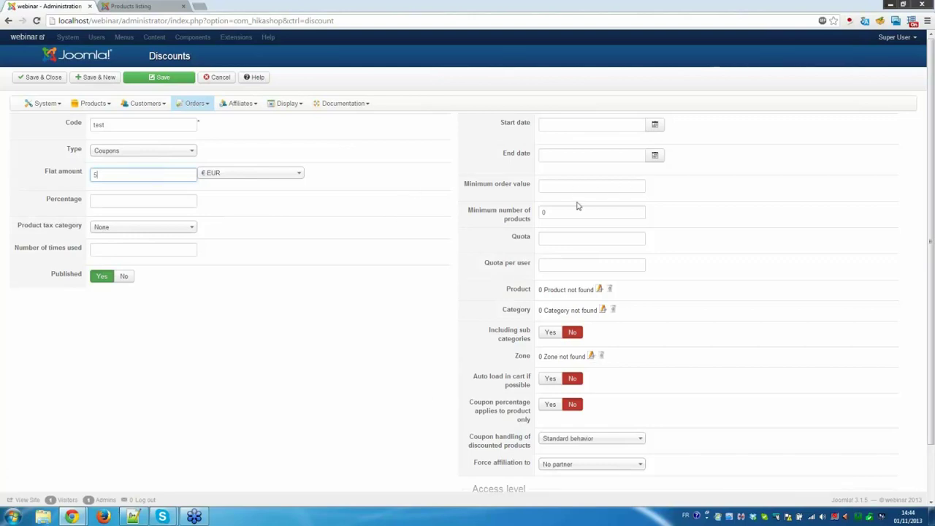
left_click(564, 267)
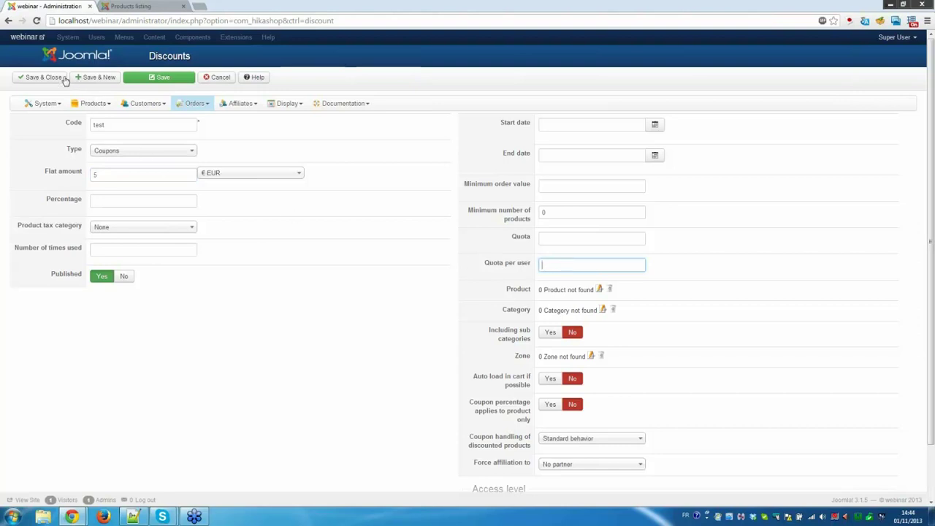
left_click(40, 76)
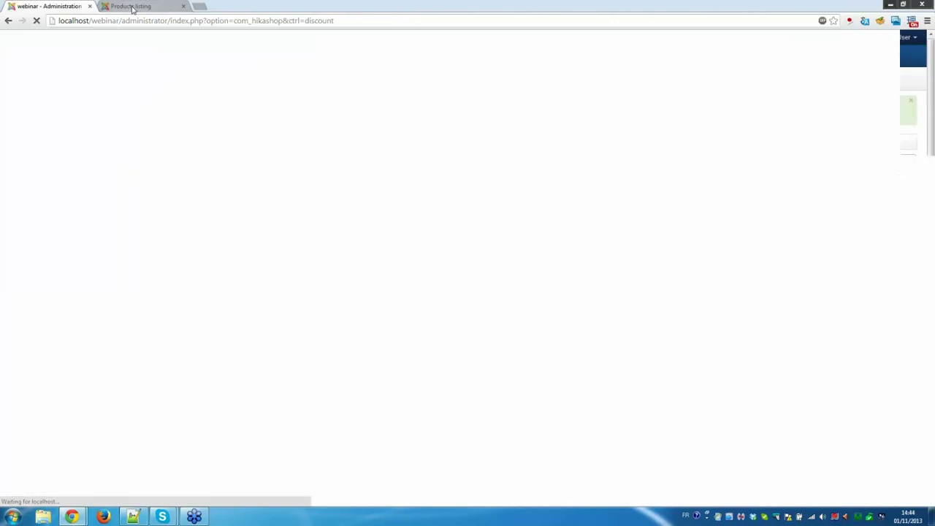
Apply the coupon code 'test' at the storefront checkout.
left_click(132, 9)
left_click(328, 115)
type("test")
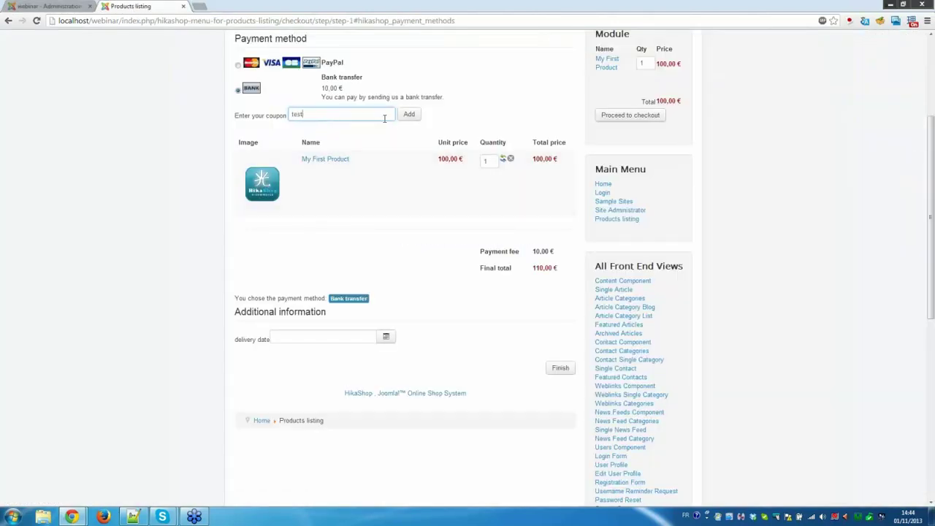
left_click(409, 114)
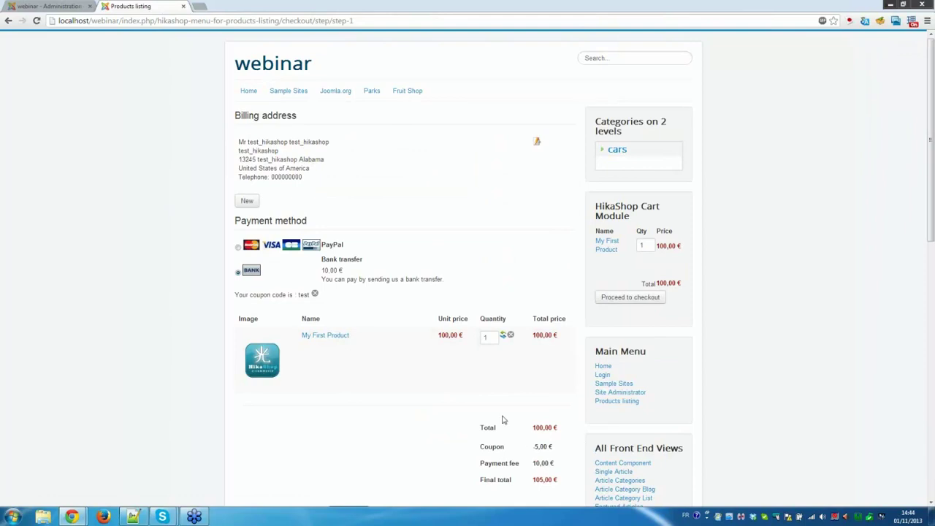
Review the totals: the -5,00 € coupon line and the 10,00 € payment fee, 105,00 € total.
left_click_drag(490, 444, 534, 445)
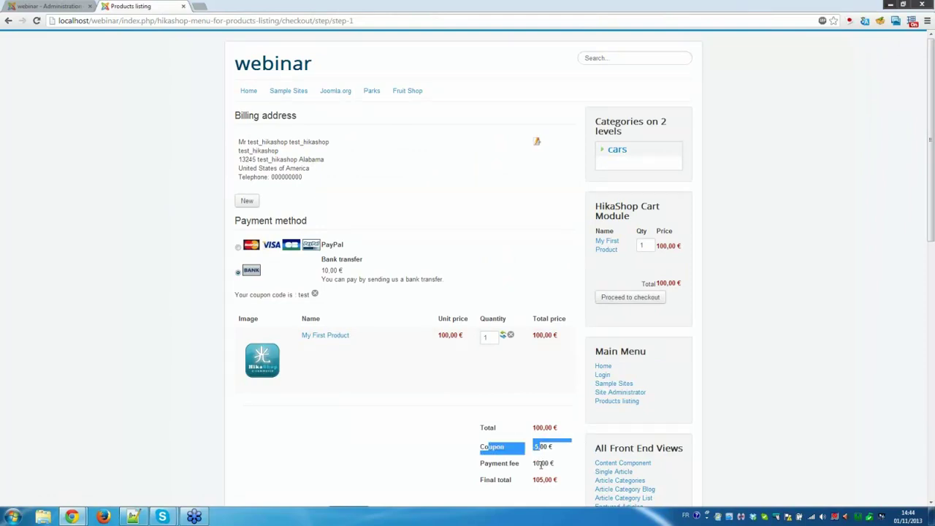
left_click(541, 465)
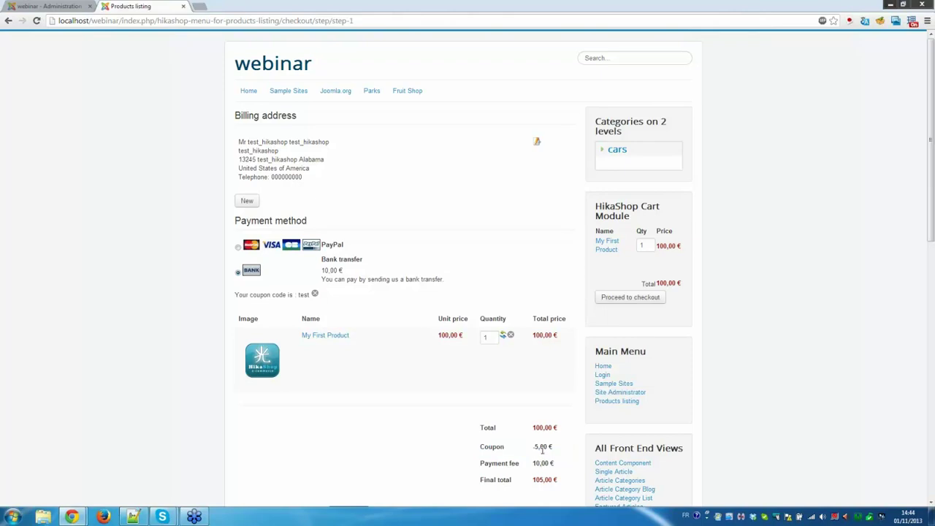
scroll(542, 450, "down", 1)
left_click_drag(491, 415, 538, 415)
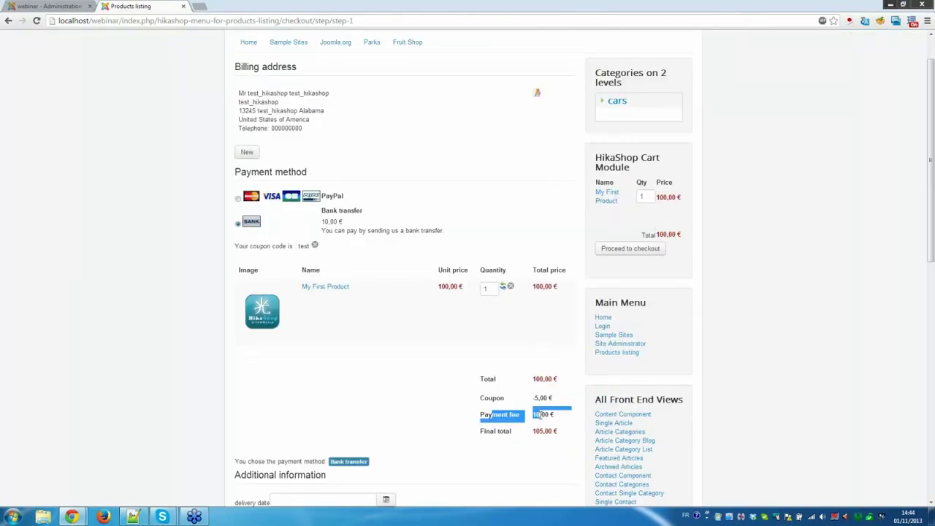
left_click(540, 414)
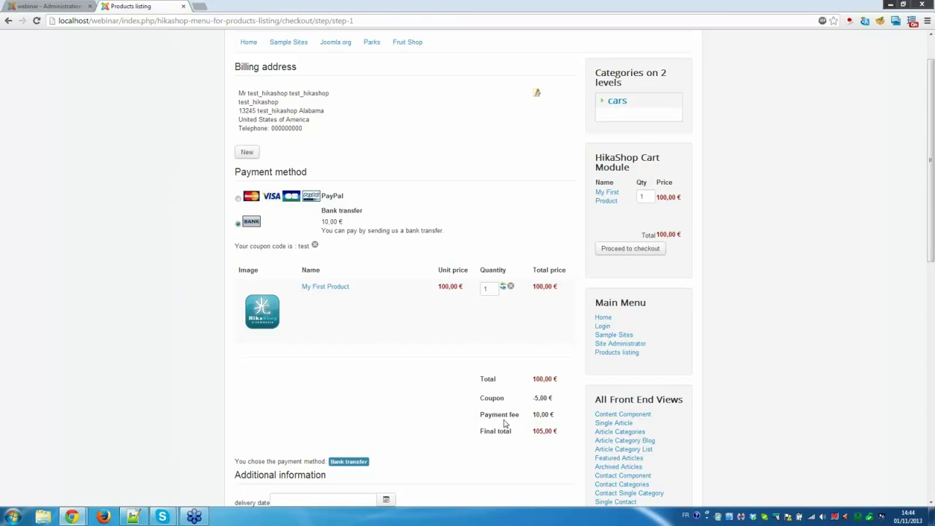
scroll(504, 424, "down", 3)
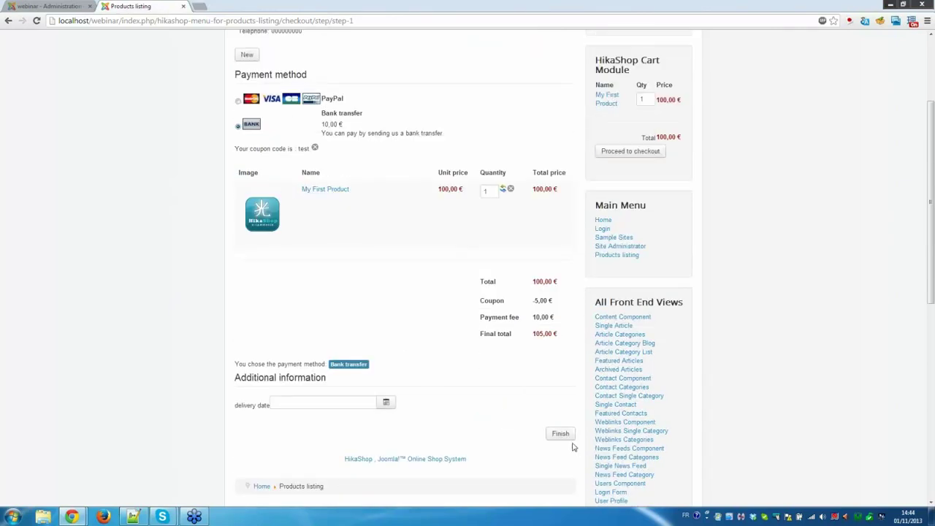
Finish the bank-transfer order and add My First Product to the cart again.
left_click(560, 435)
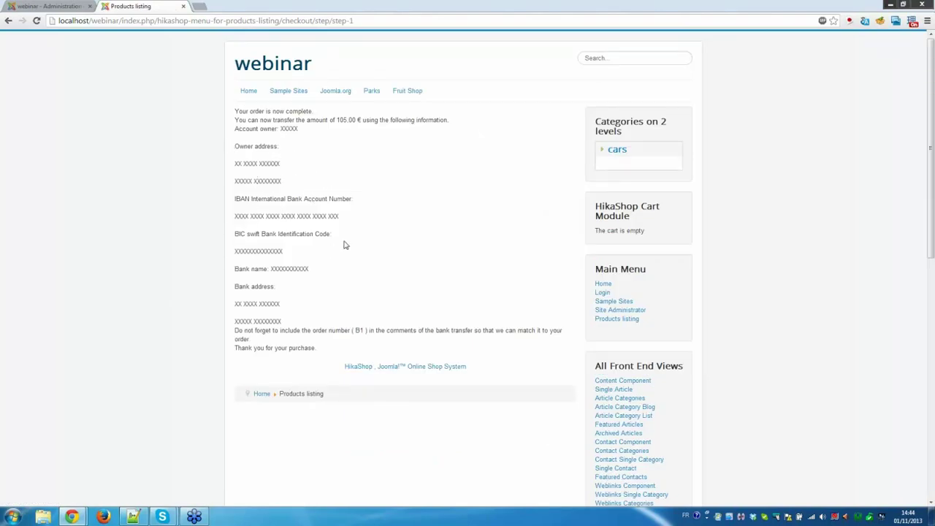
left_click(625, 318)
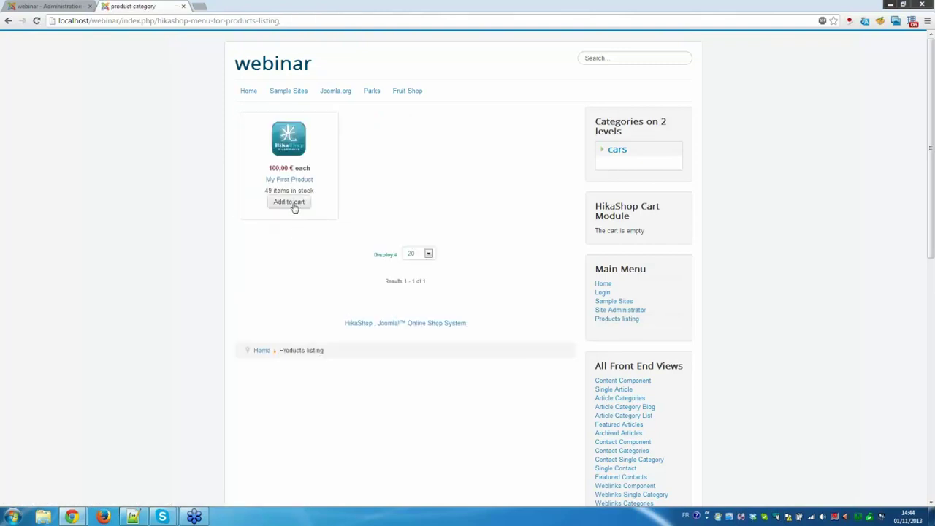
left_click(293, 207)
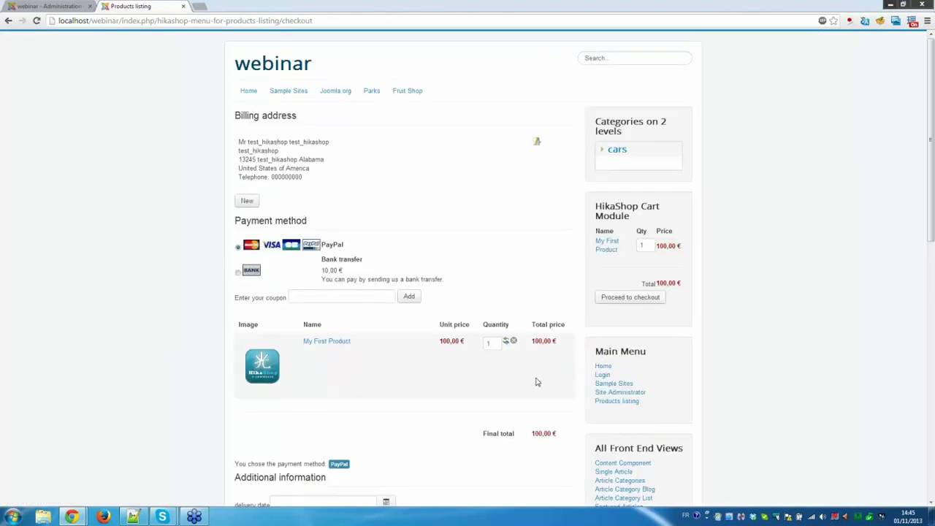
Finish the new order with PayPal, then cancel the PayPal payment back to the shop.
scroll(537, 381, "down", 1)
scroll(537, 382, "down", 3)
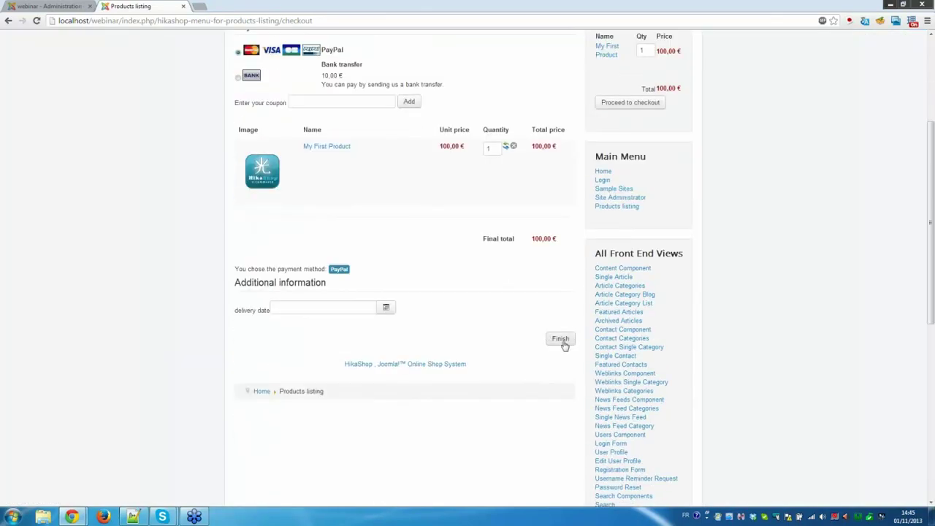
left_click(560, 340)
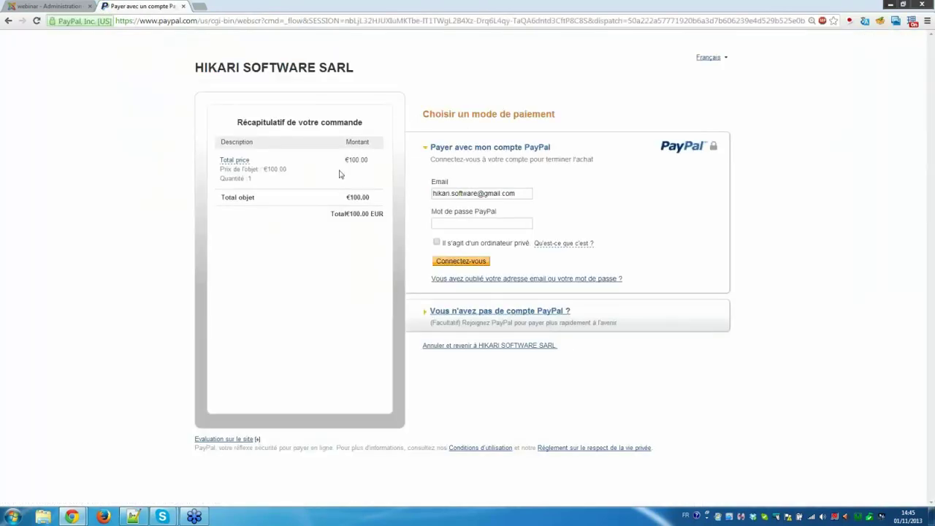
left_click(527, 348)
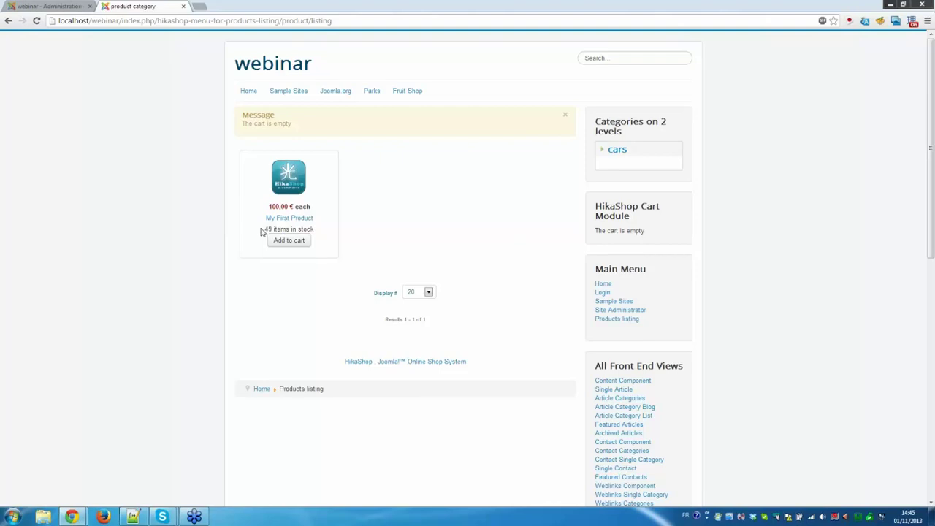
left_click_drag(266, 228, 279, 229)
left_click(288, 229)
left_click(49, 5)
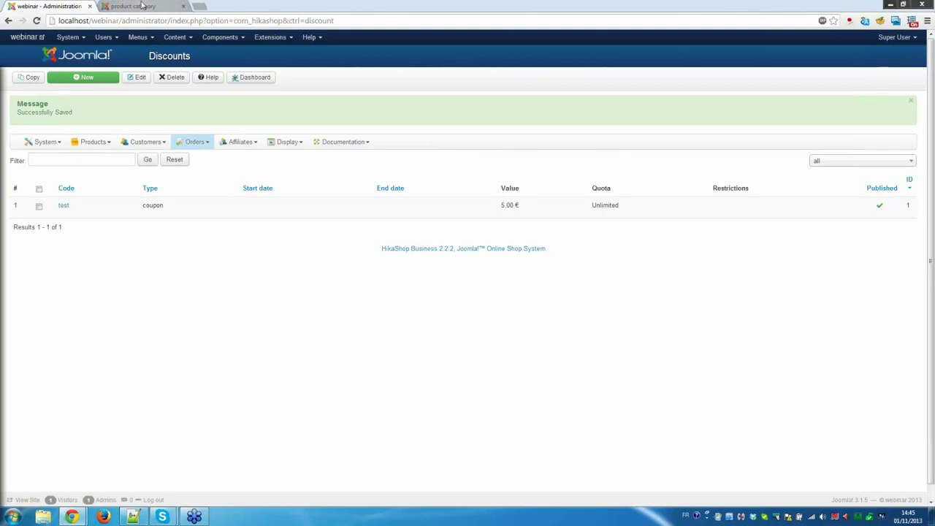
left_click(138, 6)
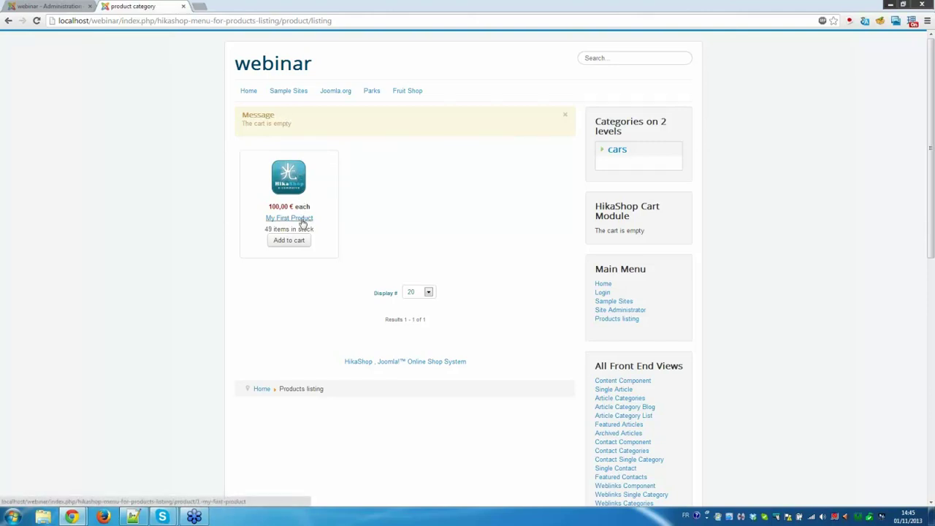
left_click(302, 221)
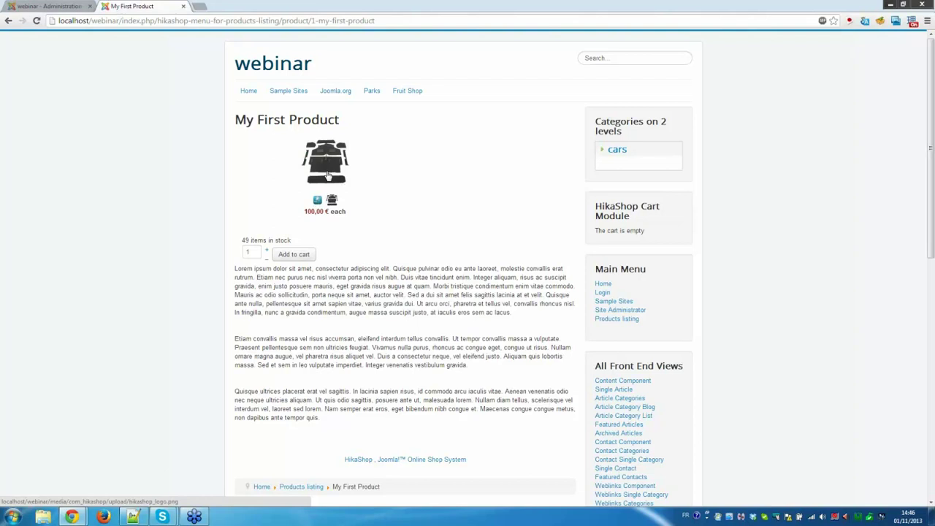
left_click(327, 174)
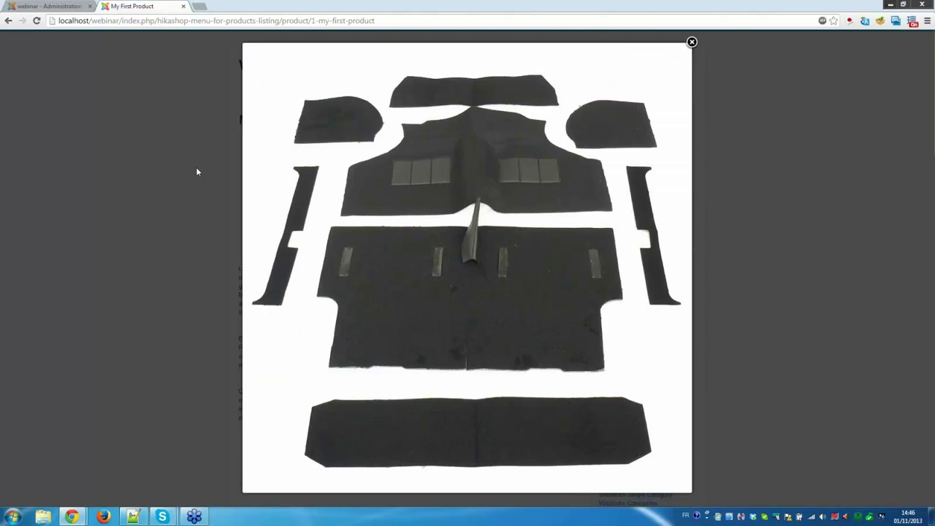
left_click(196, 172)
left_click(317, 201)
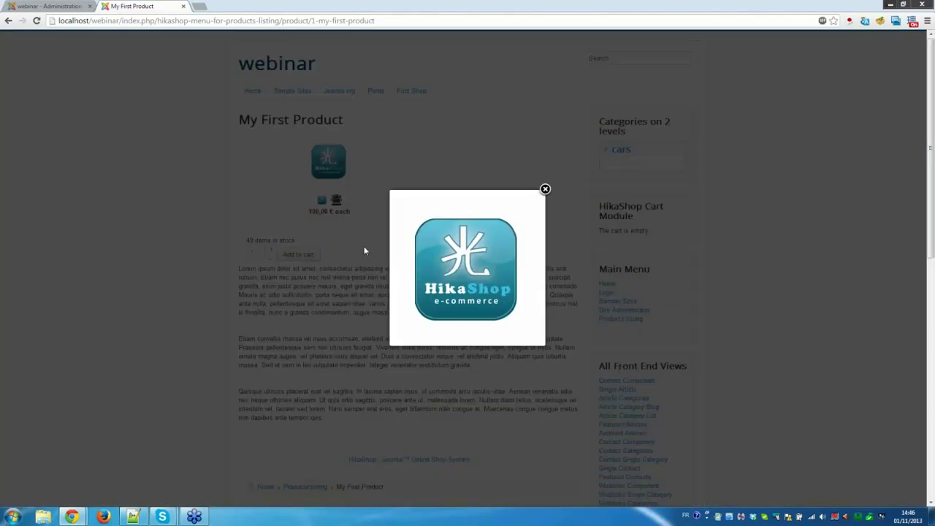
left_click(365, 251)
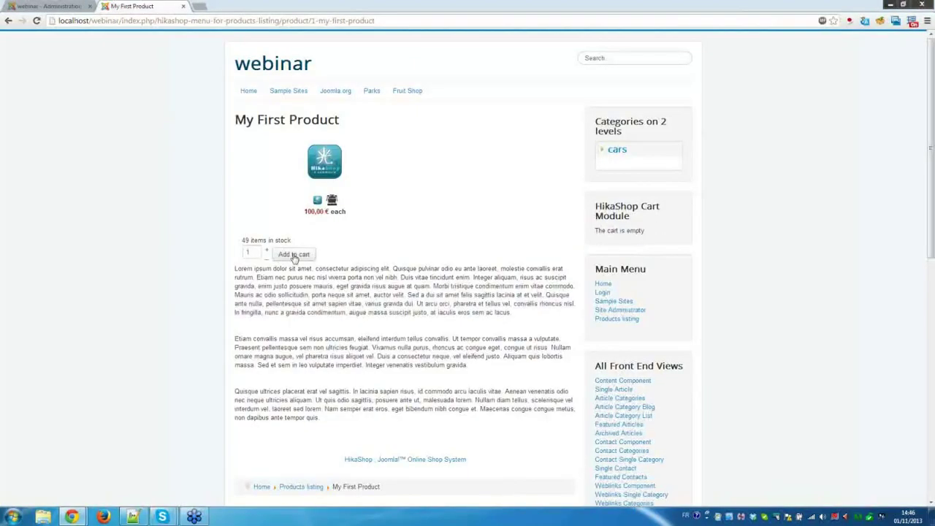
left_click(296, 254)
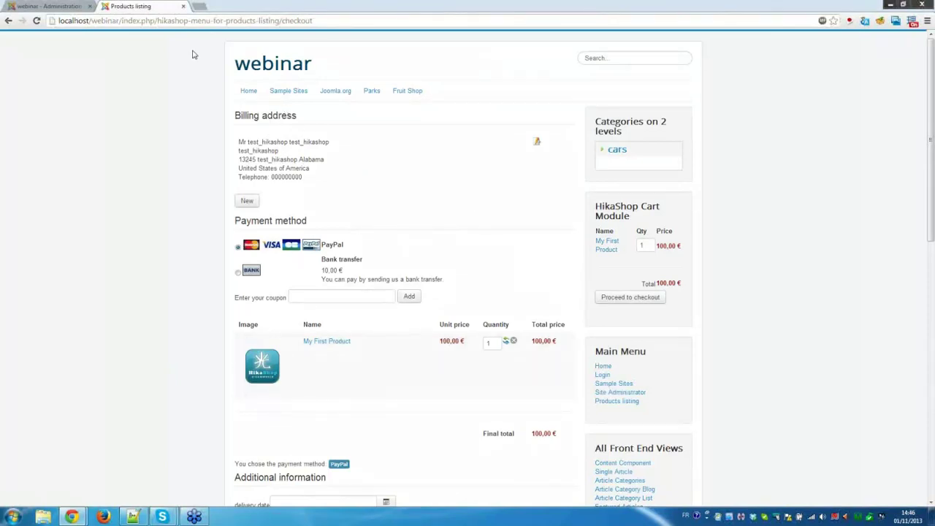
scroll(400, 305, "down", 1)
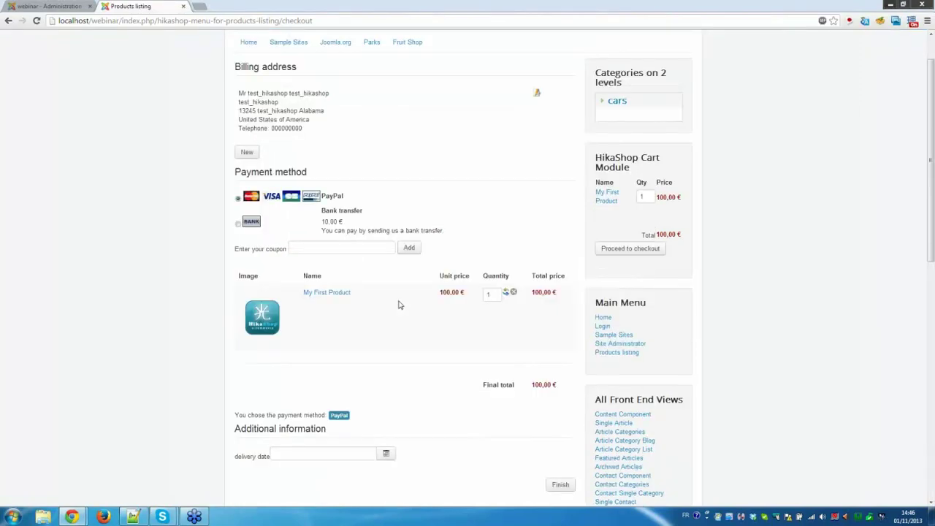
scroll(400, 305, "down", 2)
scroll(449, 225, "up", 3)
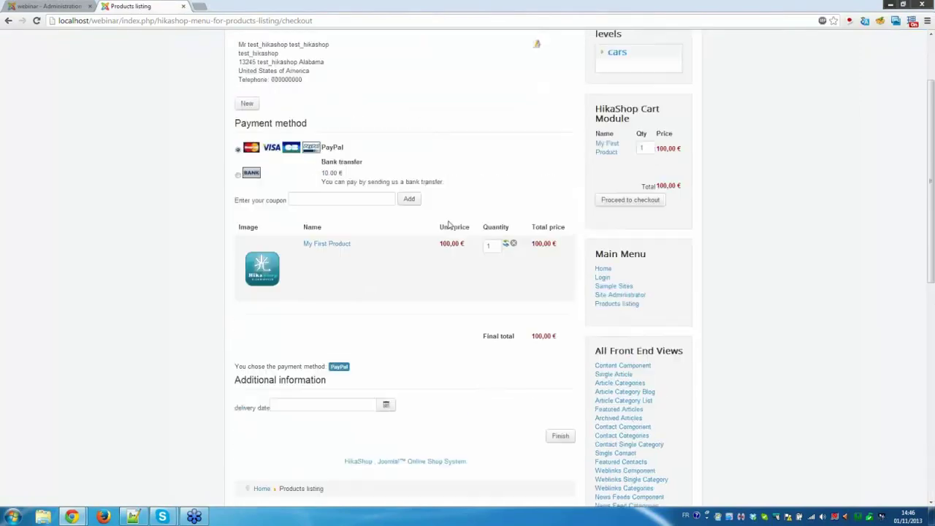
scroll(438, 236, "down", 1)
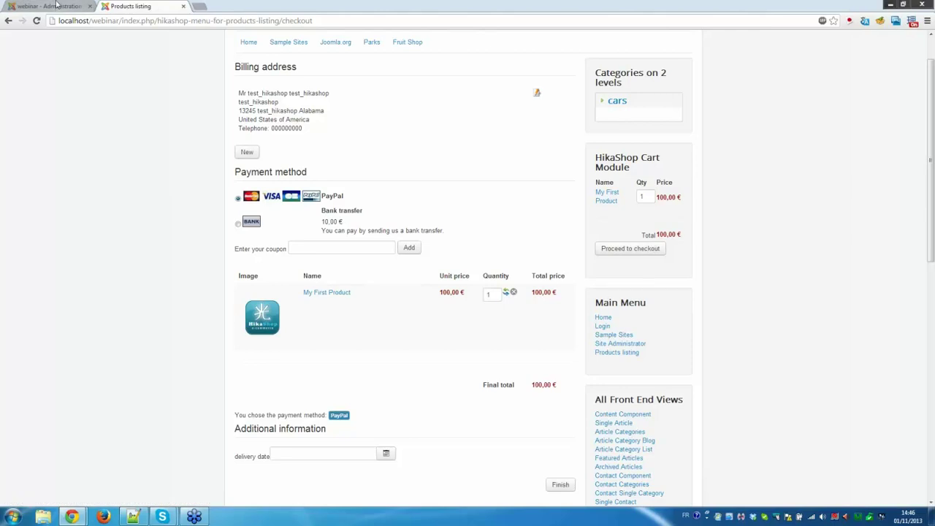
Set My First Product's weight to 1 kg and save, then return to the storefront checkout tab.
left_click(61, 6)
mouse_move(93, 142)
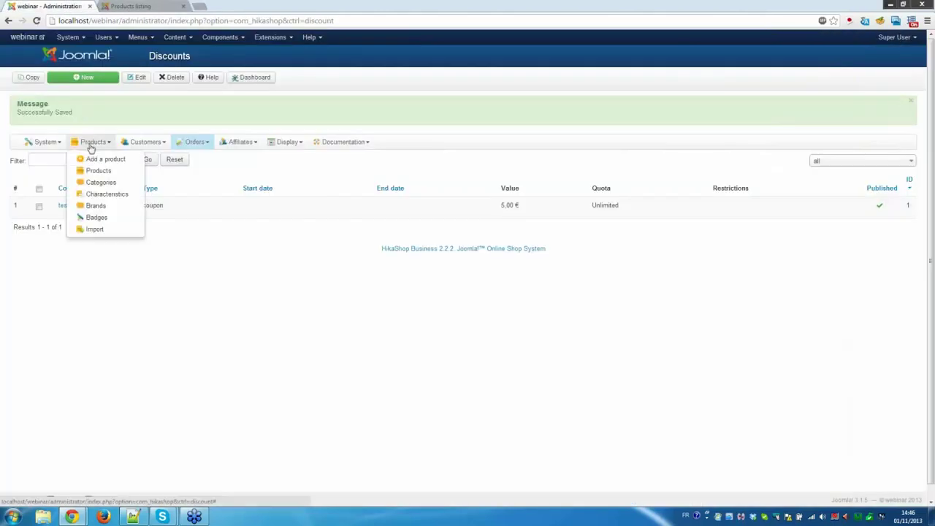
left_click(110, 172)
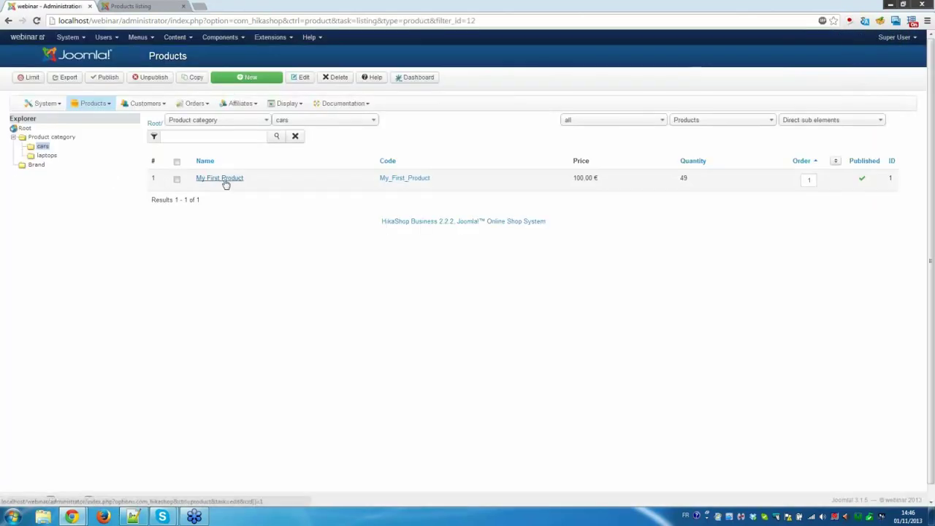
left_click(225, 183)
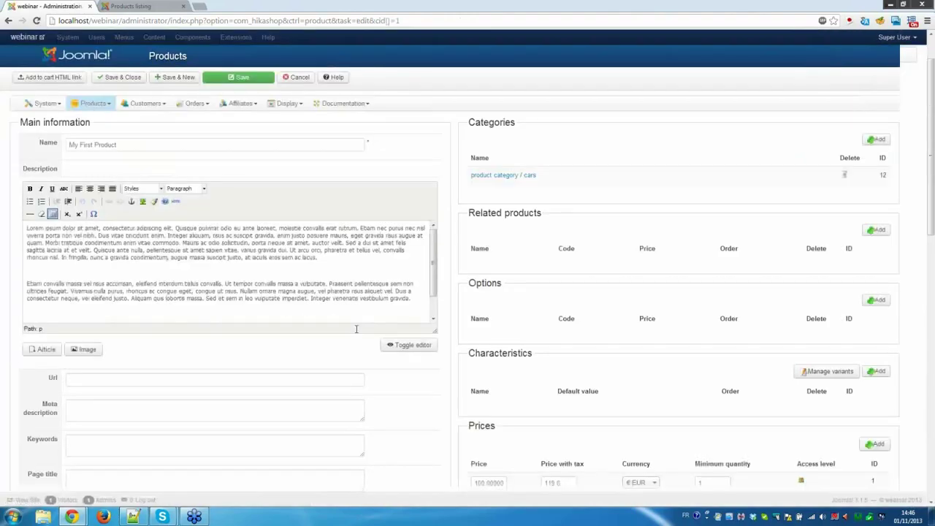
scroll(357, 330, "down", 10)
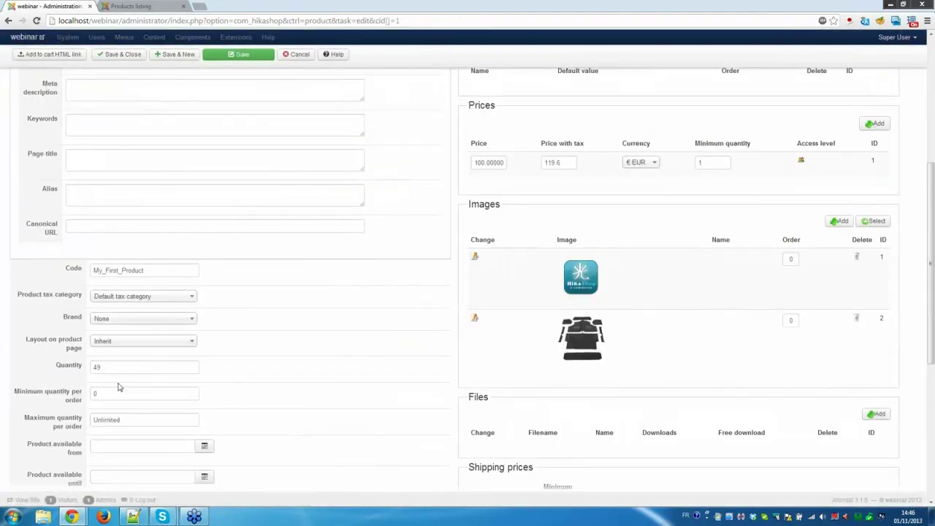
double_click(126, 385)
type("1")
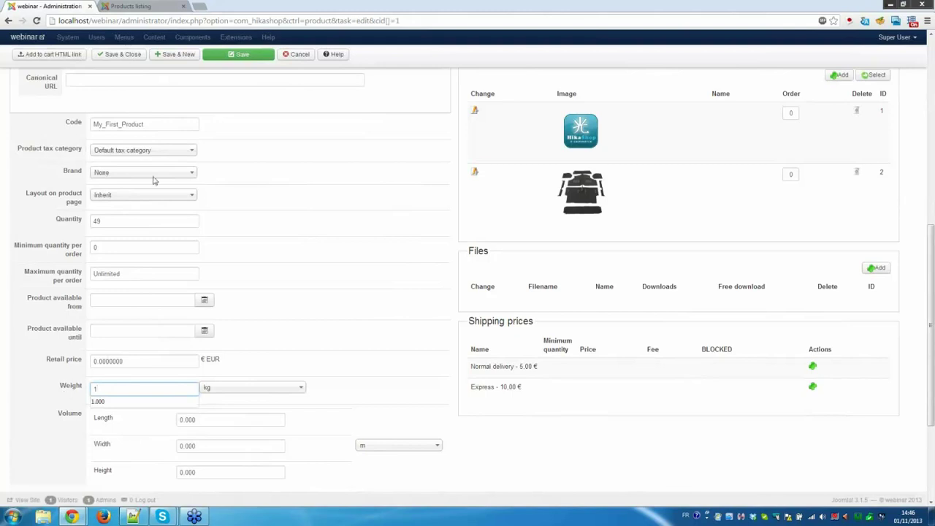
left_click(119, 54)
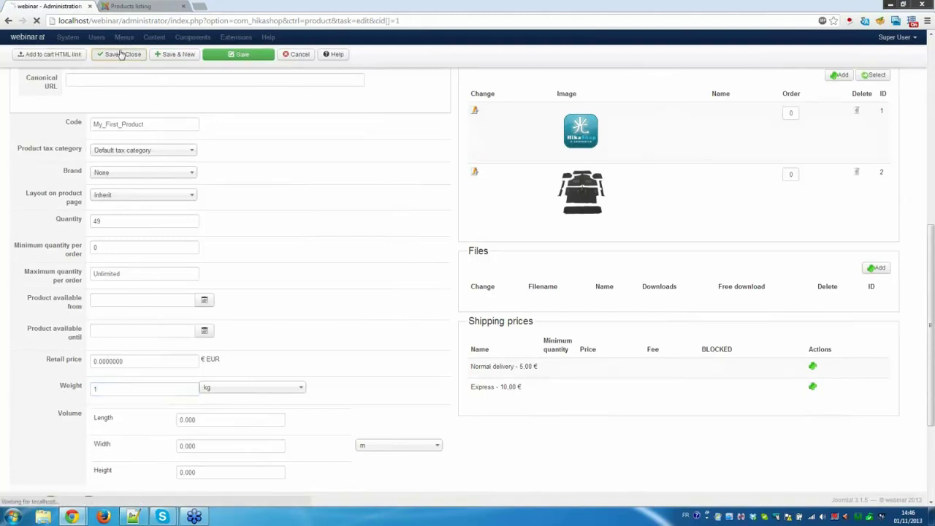
left_click(146, 6)
left_click(194, 22)
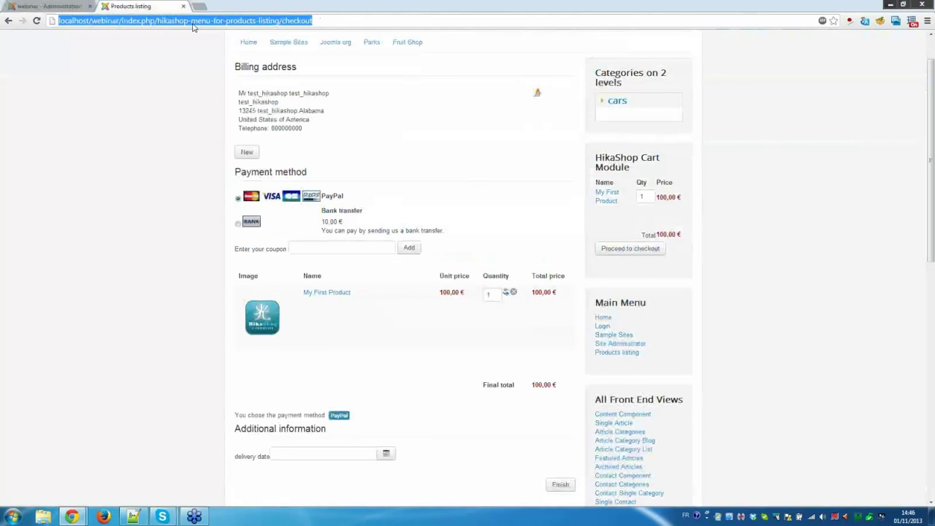
Reload the checkout and add a Thailand shipping address; Normal delivery adds 5,00 € (105,00 € total).
key("Return")
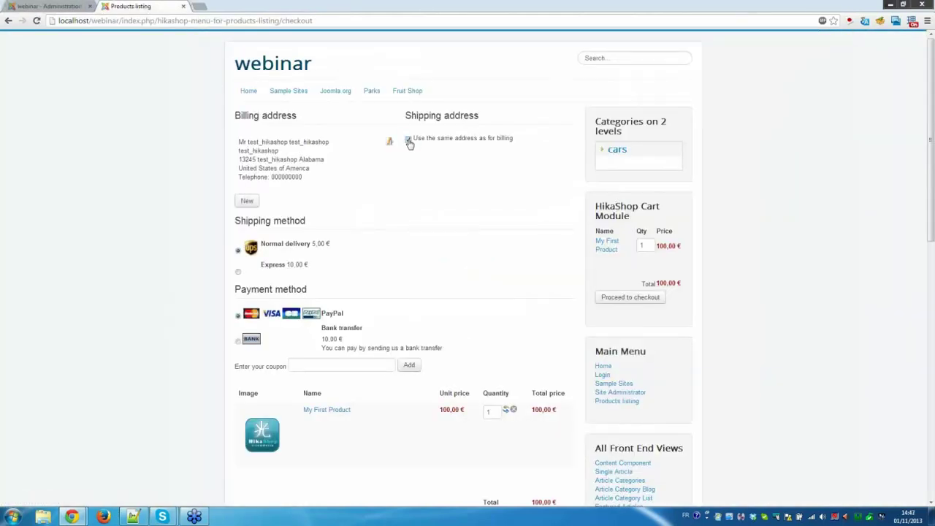
left_click(409, 139)
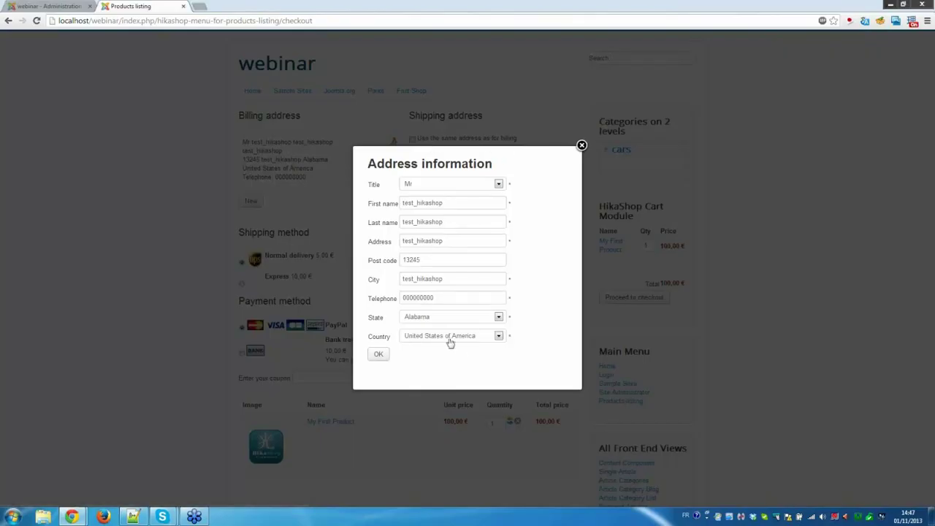
left_click(463, 336)
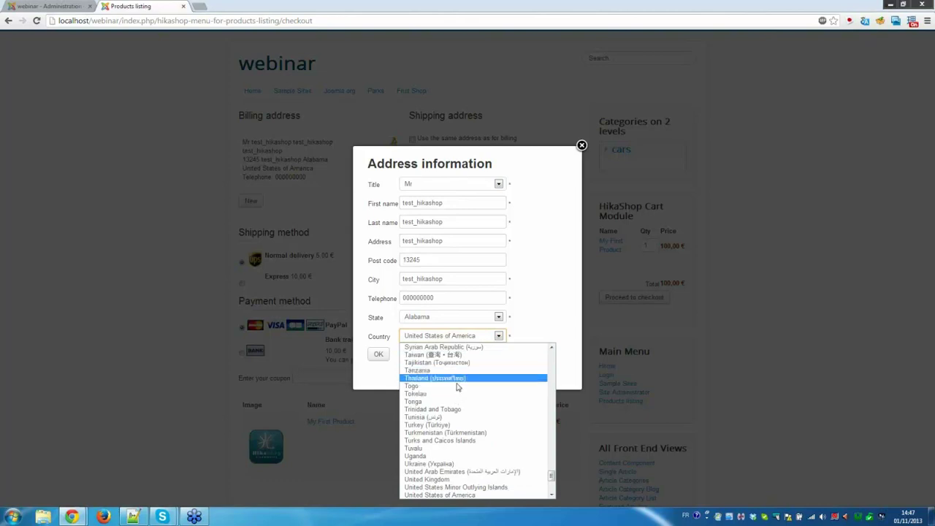
left_click(457, 377)
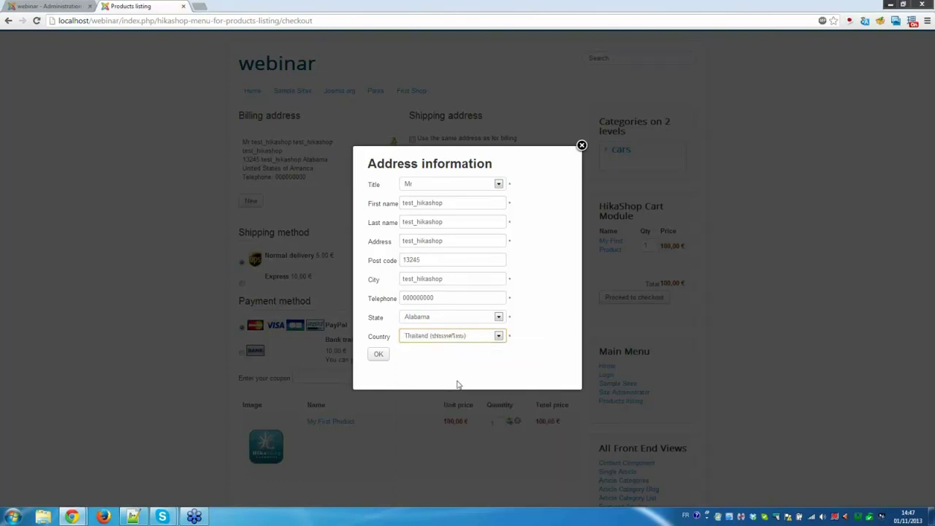
left_click(378, 356)
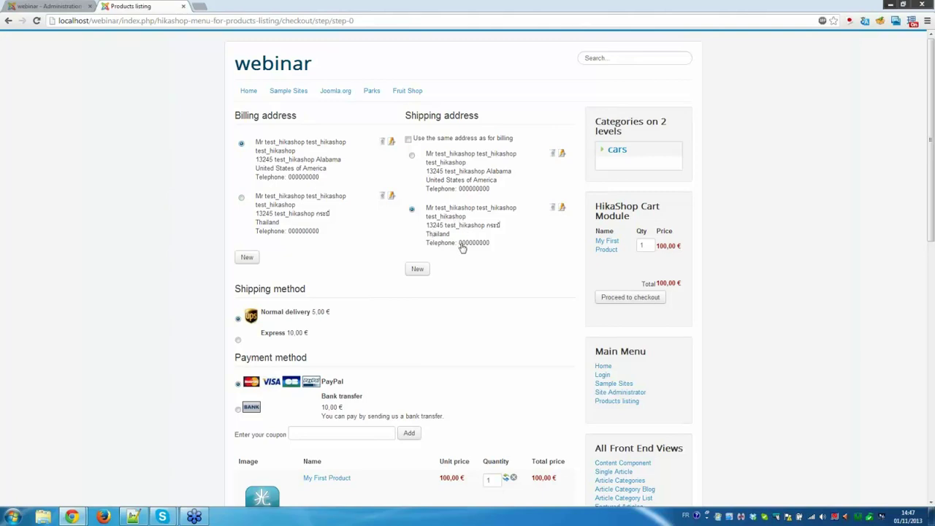
scroll(368, 265, "down", 1)
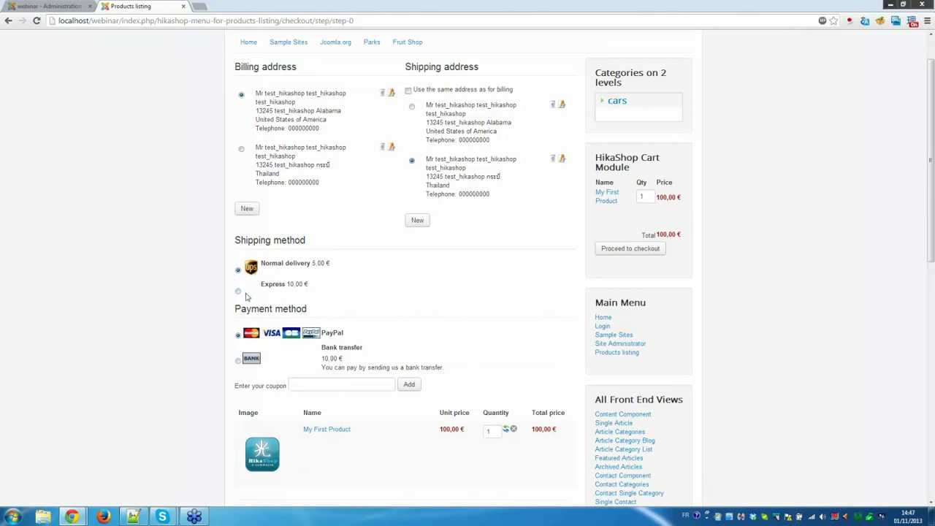
scroll(265, 298, "down", 3)
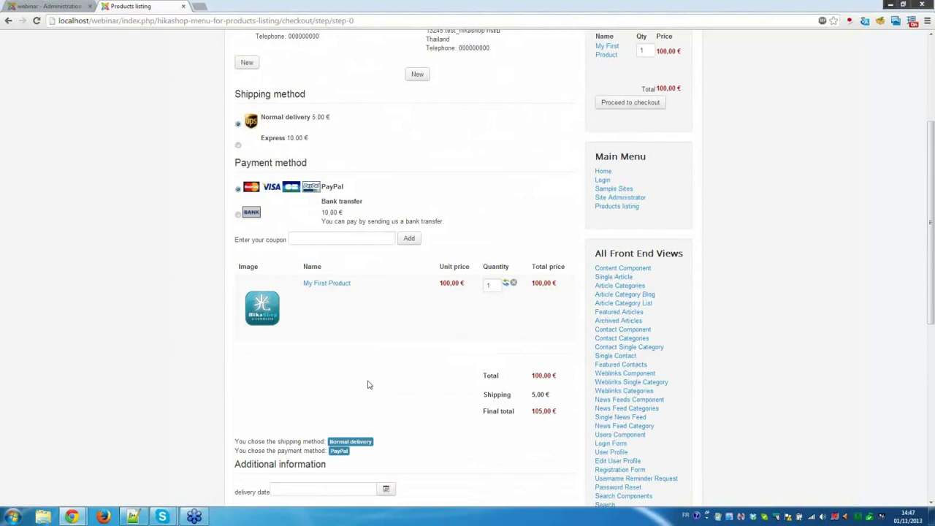
scroll(372, 378, "up", 4)
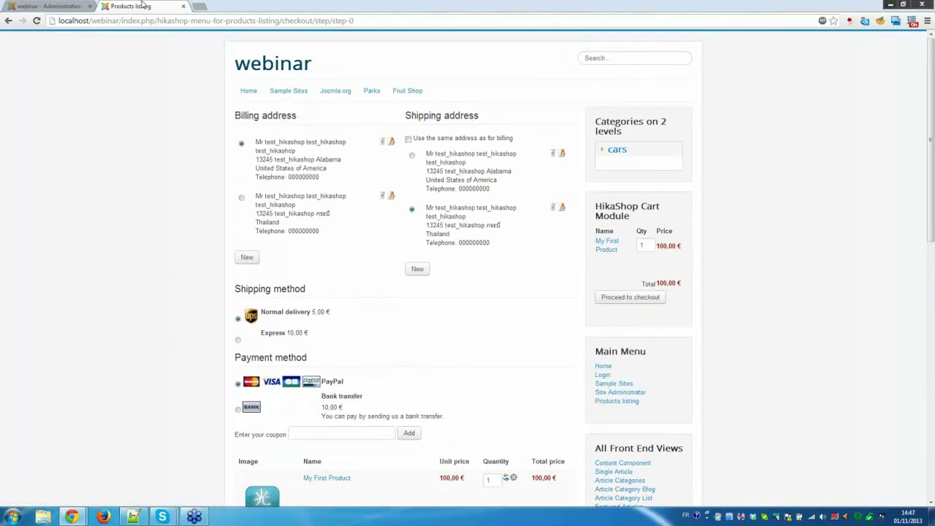
left_click_drag(139, 7, 192, 42)
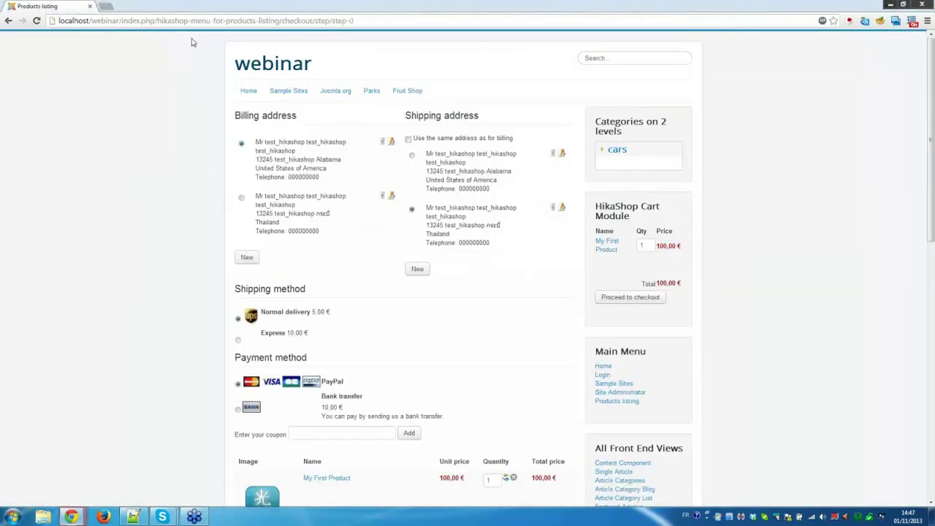
left_click(905, 7)
mouse_move(626, 122)
left_mouse_down()
mouse_move(301, 135)
mouse_move(558, 153)
mouse_move(358, 160)
mouse_move(674, 176)
mouse_move(676, 130)
mouse_move(314, 117)
mouse_move(635, 106)
left_mouse_up()
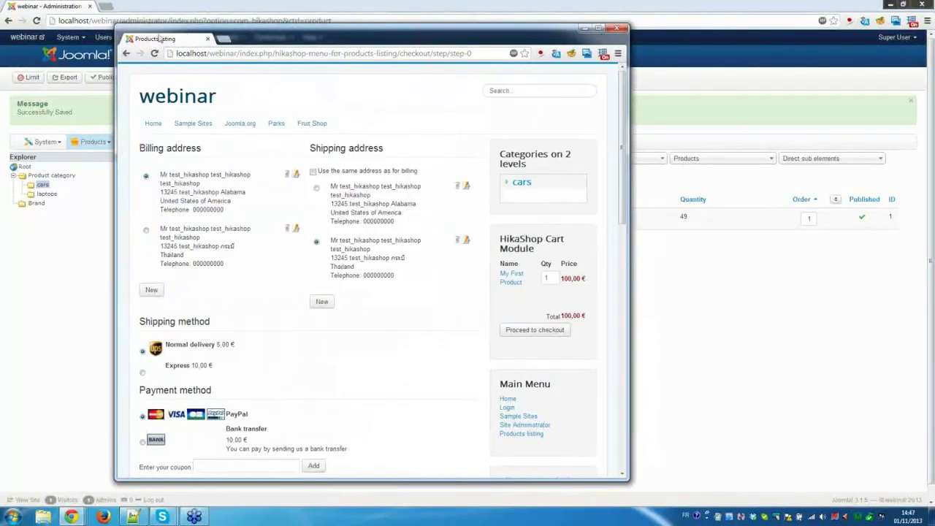
left_click_drag(164, 14, 165, 10)
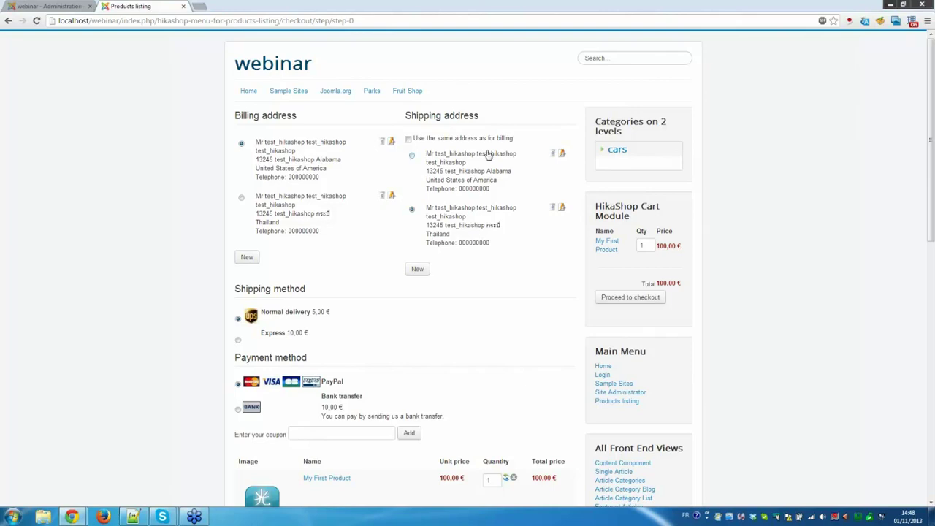
scroll(488, 154, "down", 1)
scroll(487, 167, "down", 7)
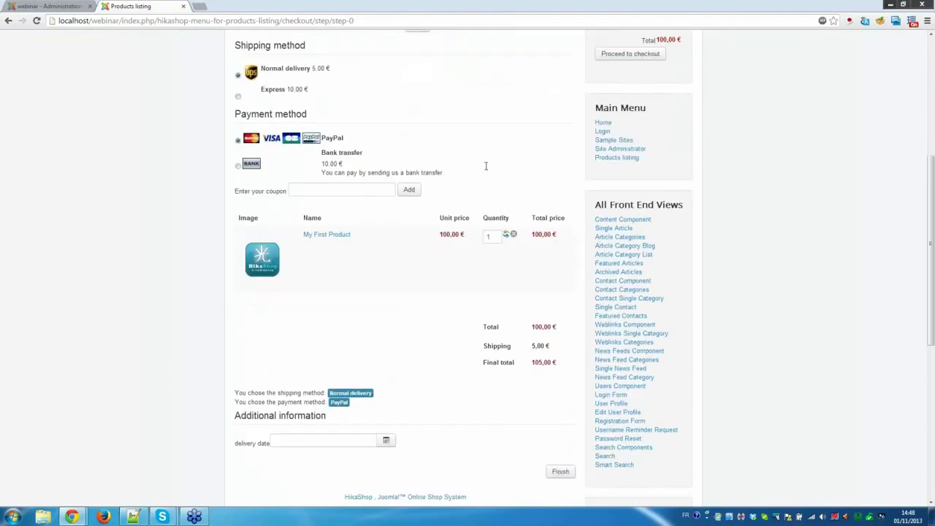
scroll(487, 172, "up", 8)
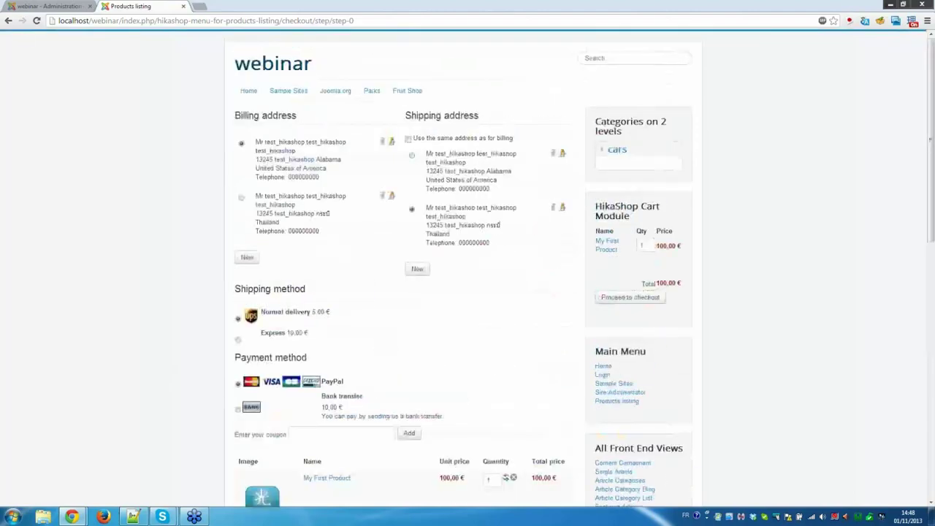
View the empty Badges list, open and cancel a new badge form, then open the Brands list.
left_click(42, 5)
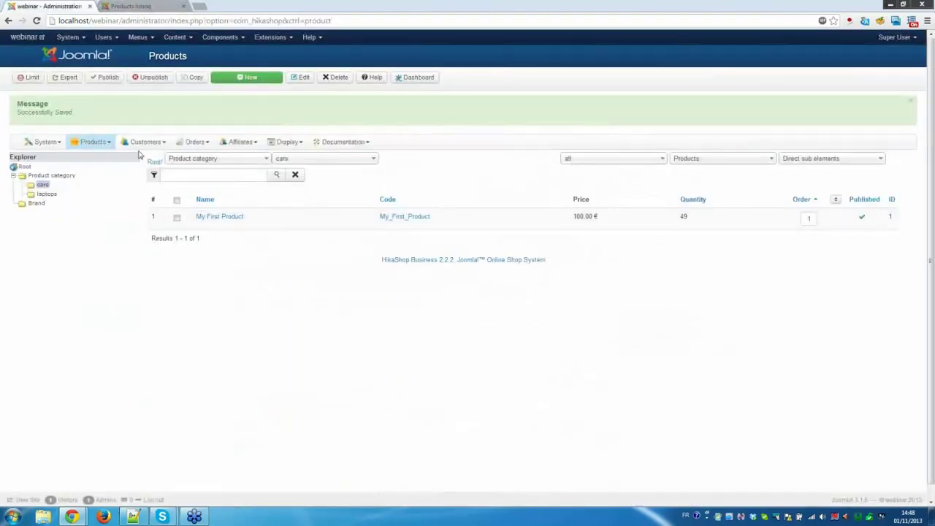
mouse_move(105, 144)
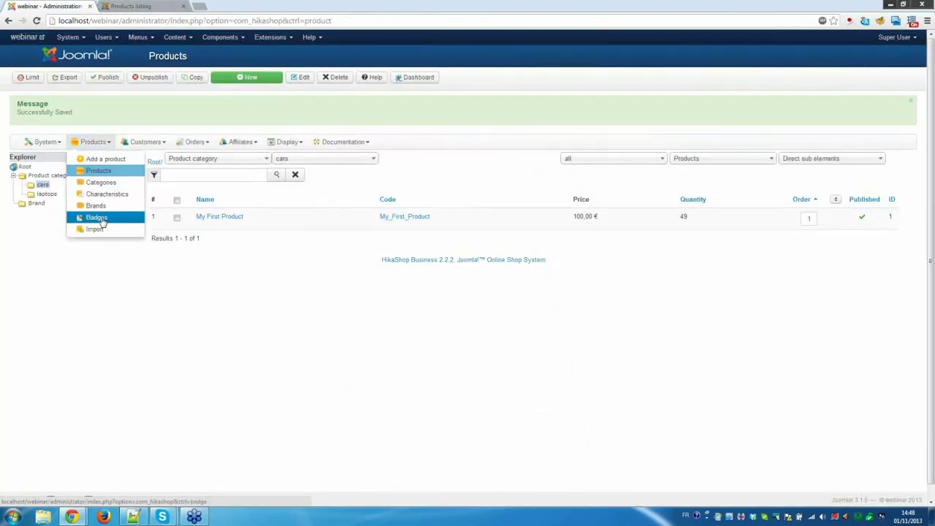
left_click(97, 218)
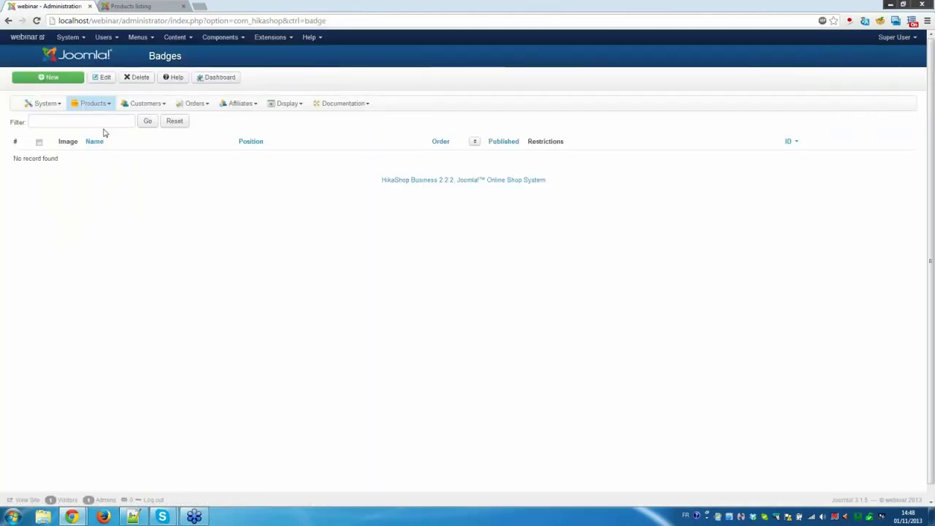
left_click(66, 80)
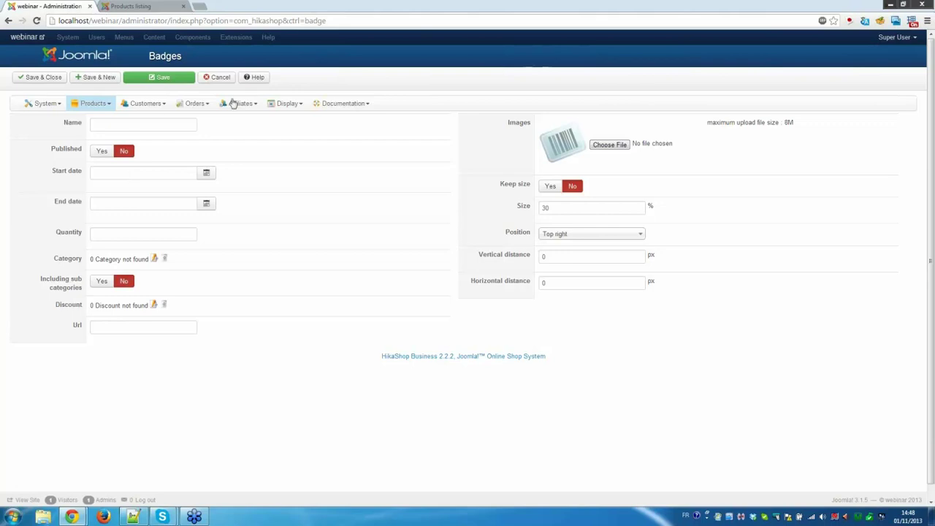
left_click(210, 81)
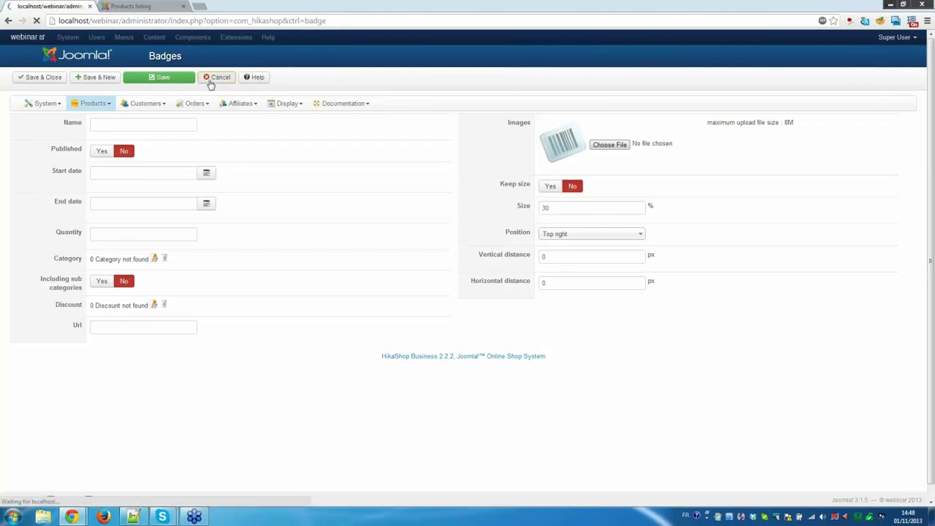
left_click(97, 104)
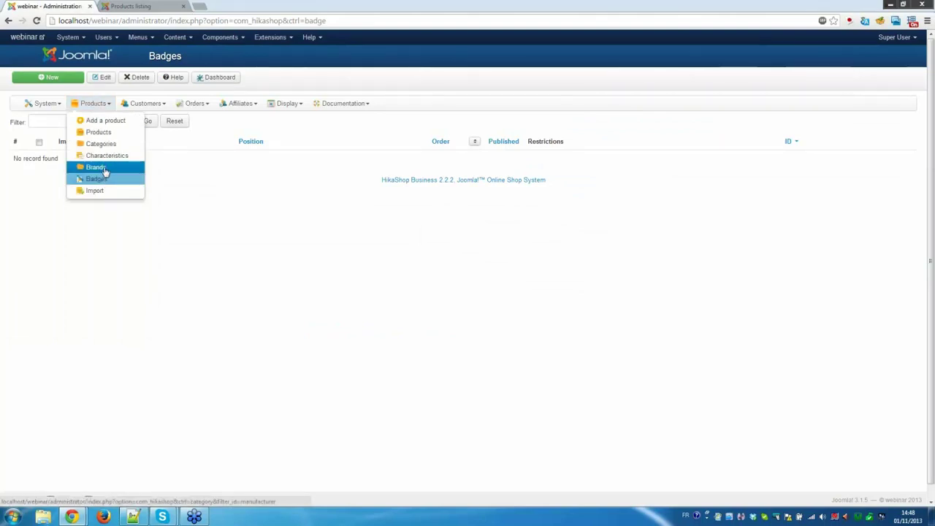
left_click(104, 169)
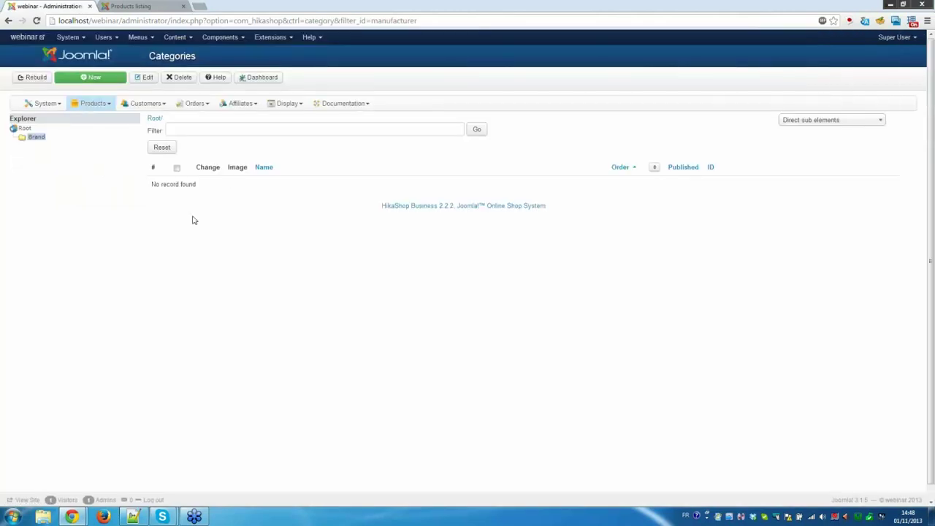
Open a new brand form and close it unsaved, returning to the empty Brands list.
left_click(115, 78)
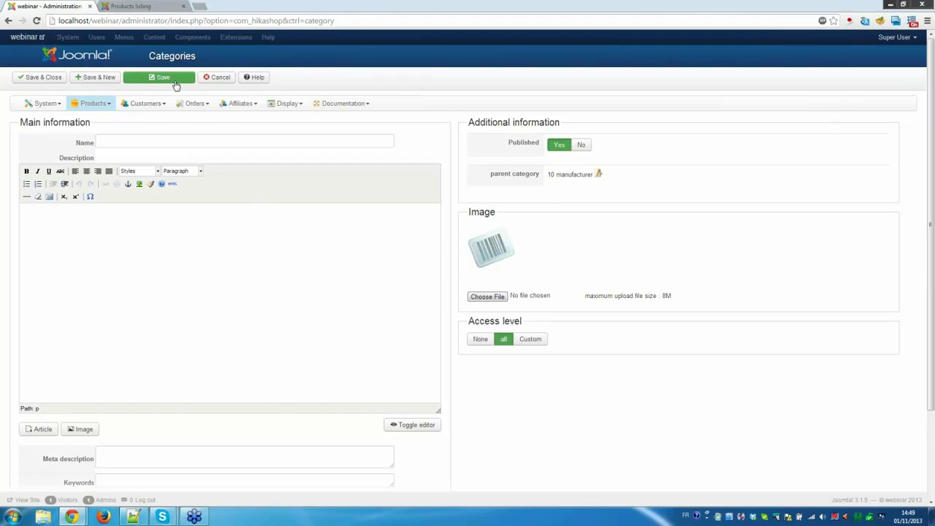
left_click(212, 77)
left_click(96, 107)
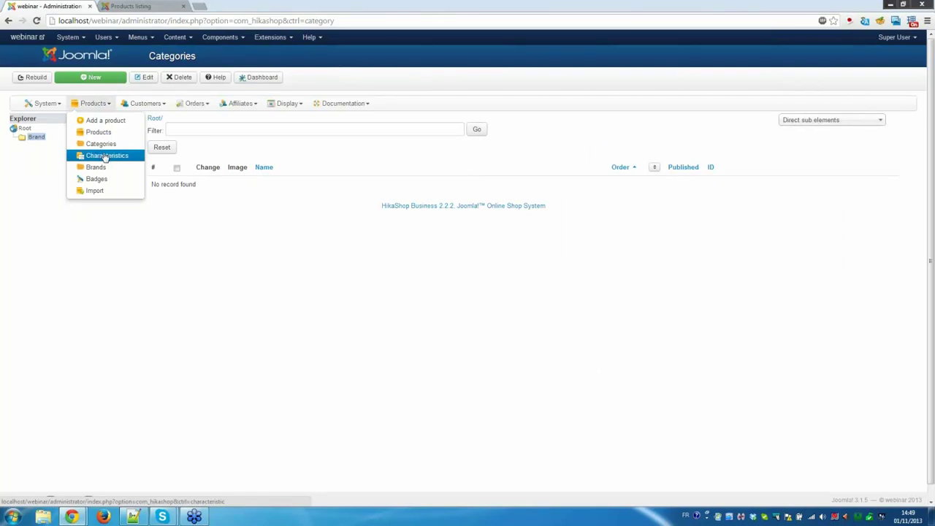
Start a new characteristic in Characteristics and name it size.
left_click(106, 158)
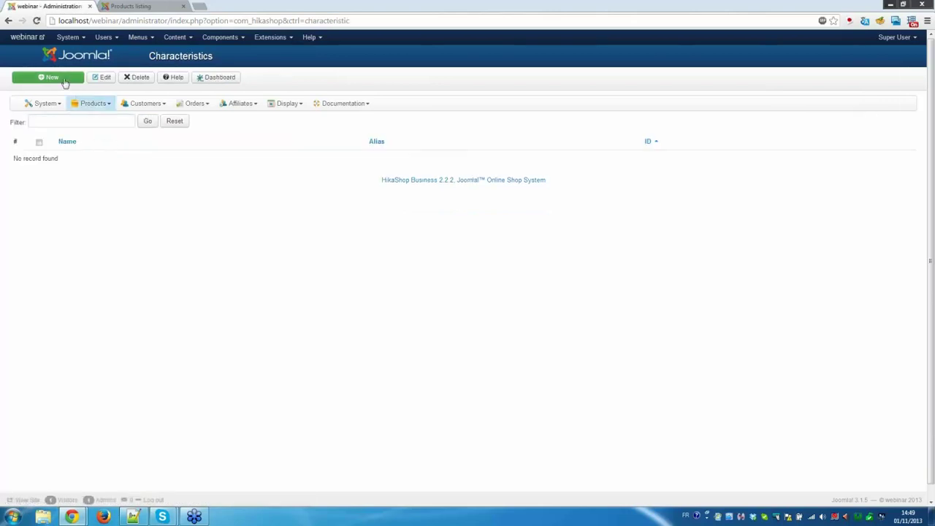
left_click(66, 79)
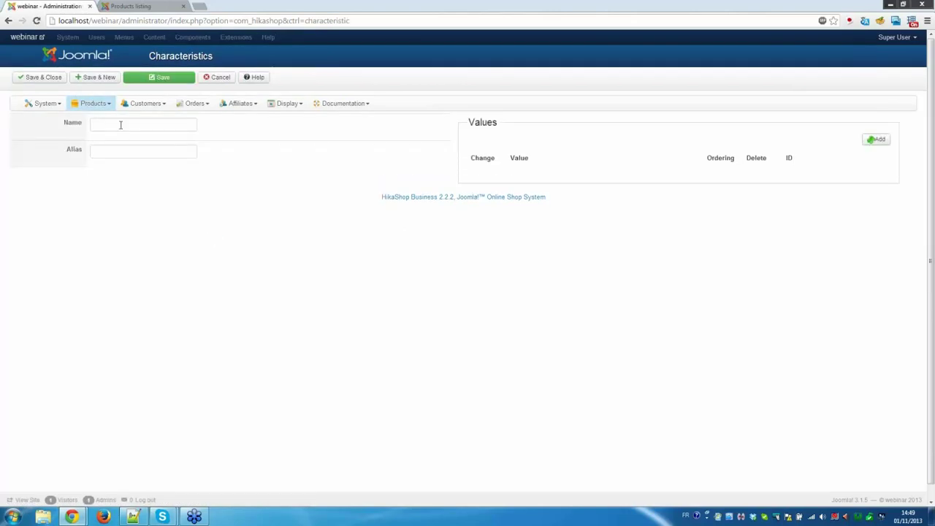
left_click(120, 123)
Add the values S and XL to the size characteristic and save it.
left_click(874, 139)
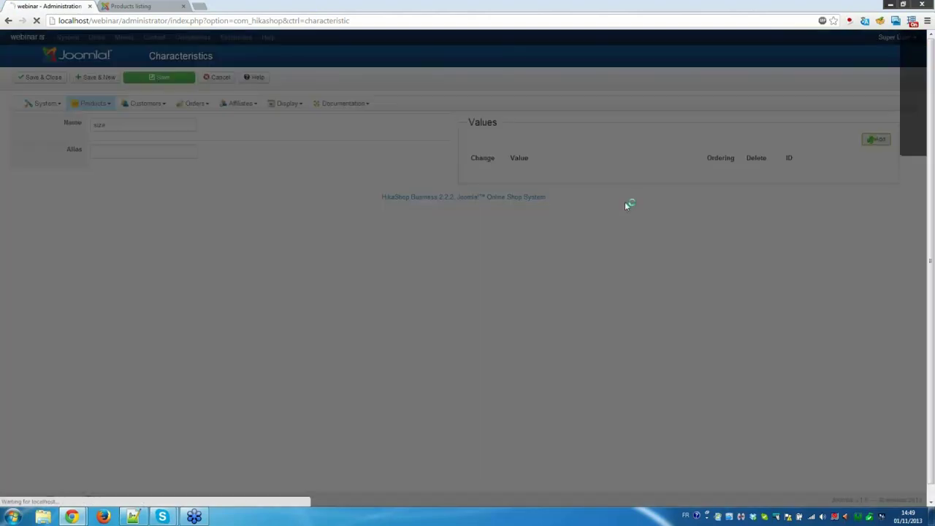
left_click(390, 138)
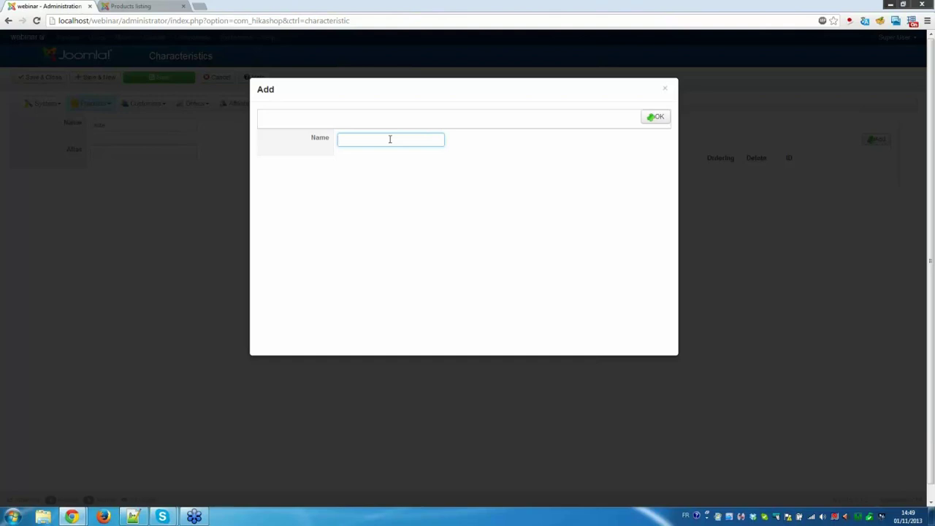
type("S")
left_click(649, 118)
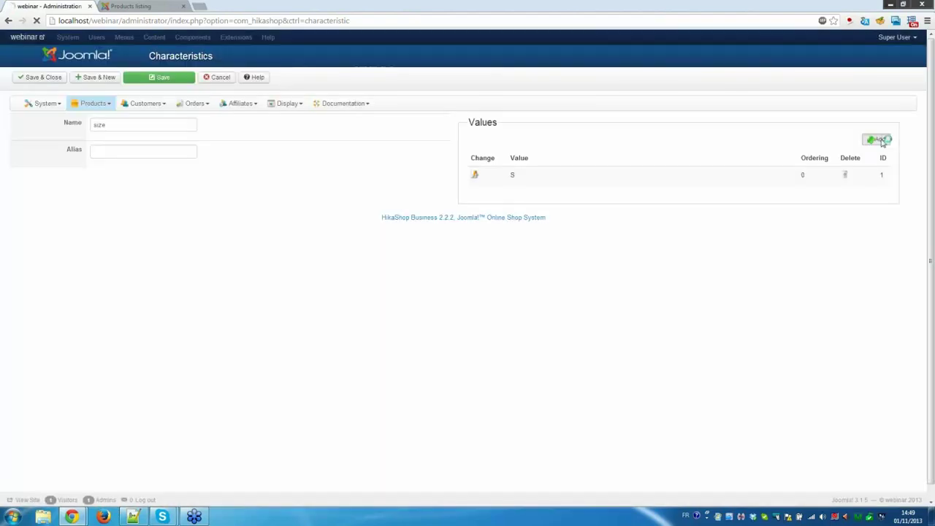
left_click(877, 139)
left_click(365, 135)
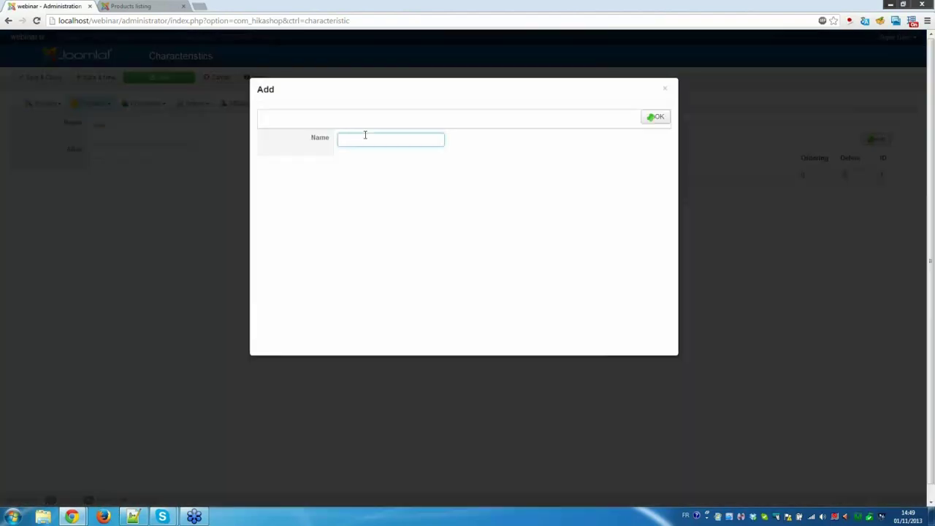
left_click(660, 119)
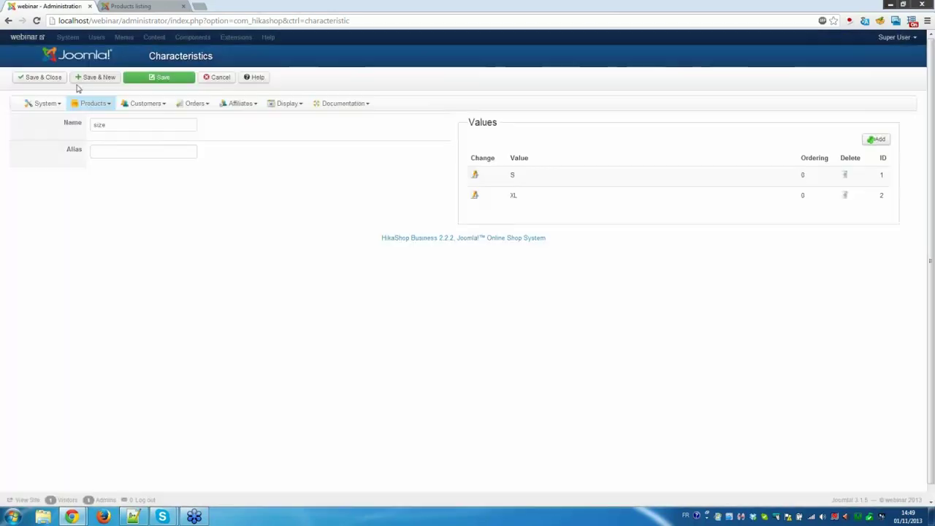
left_click(46, 80)
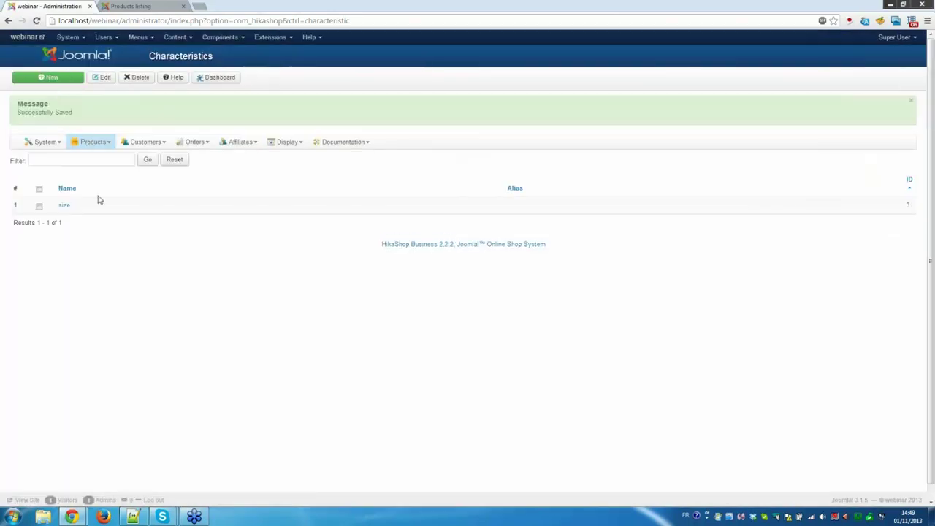
left_click(93, 144)
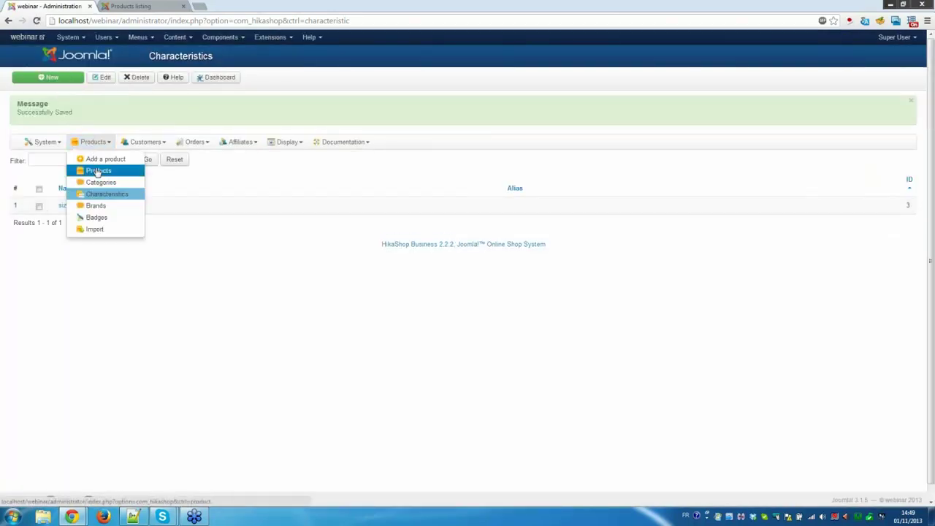
Add the size characteristic to My First Product with default S and generate its S and XL variants.
left_click(98, 170)
left_click(236, 179)
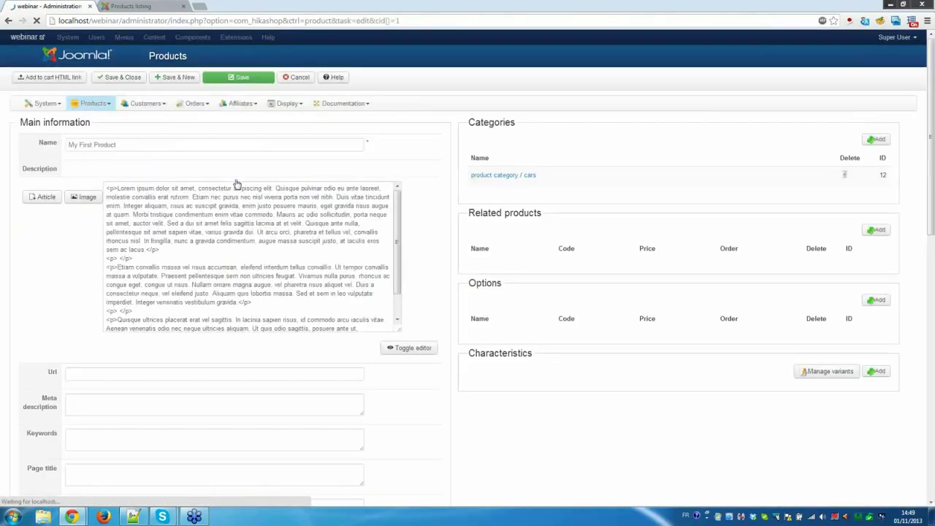
left_click(877, 371)
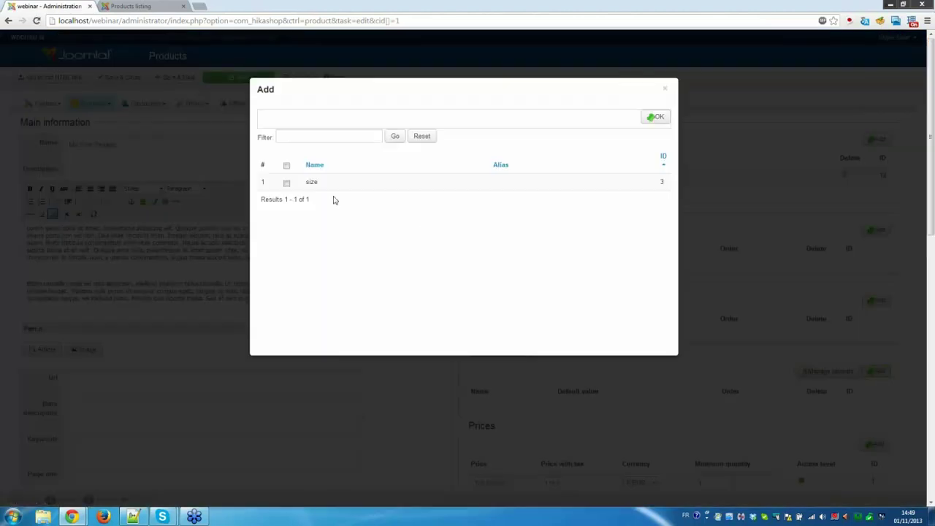
left_click(658, 118)
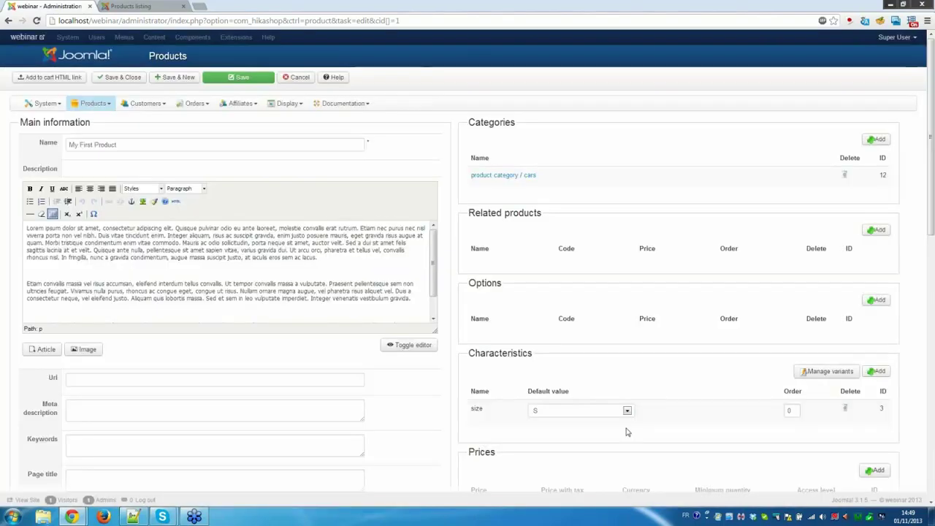
left_click(626, 411)
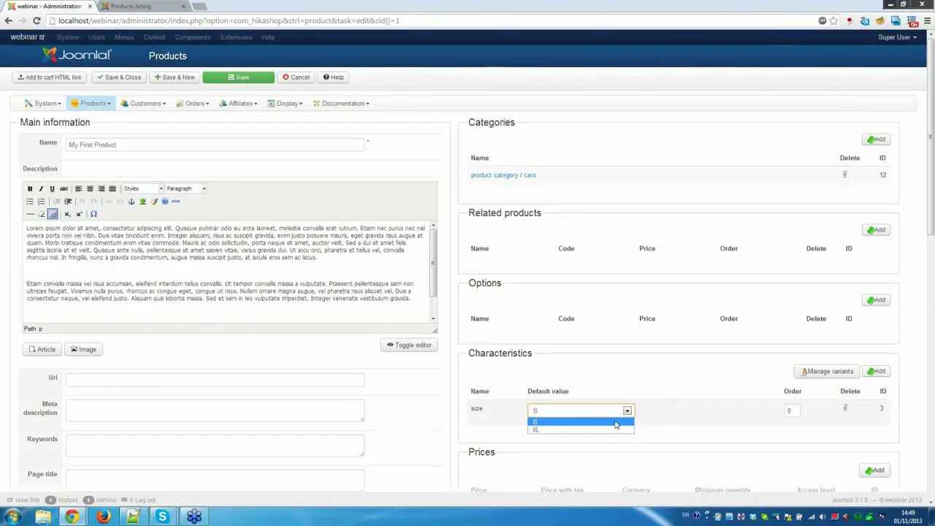
left_click(618, 422)
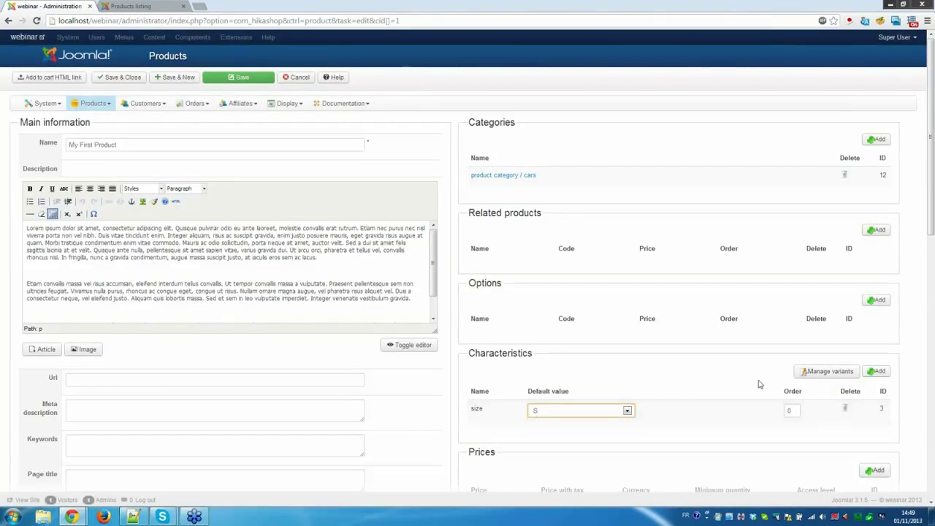
left_click(833, 372)
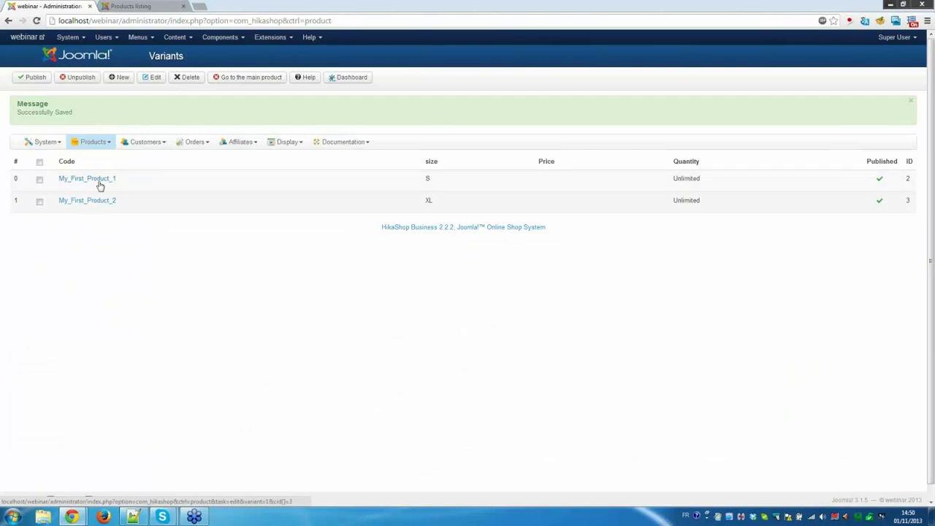
Set the S variant My_First_Product_1's price to 50 and save it.
left_click(101, 180)
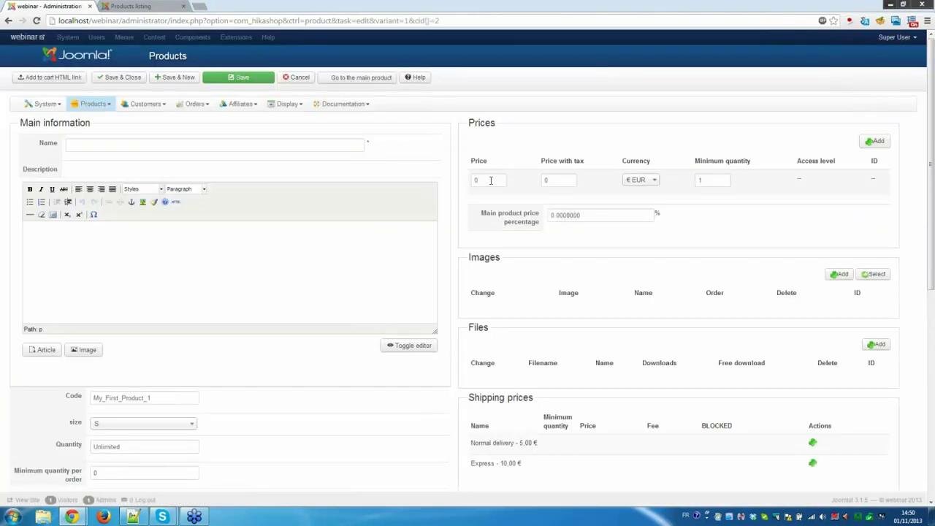
left_click(489, 181)
type("50")
scroll(632, 328, "down", 2)
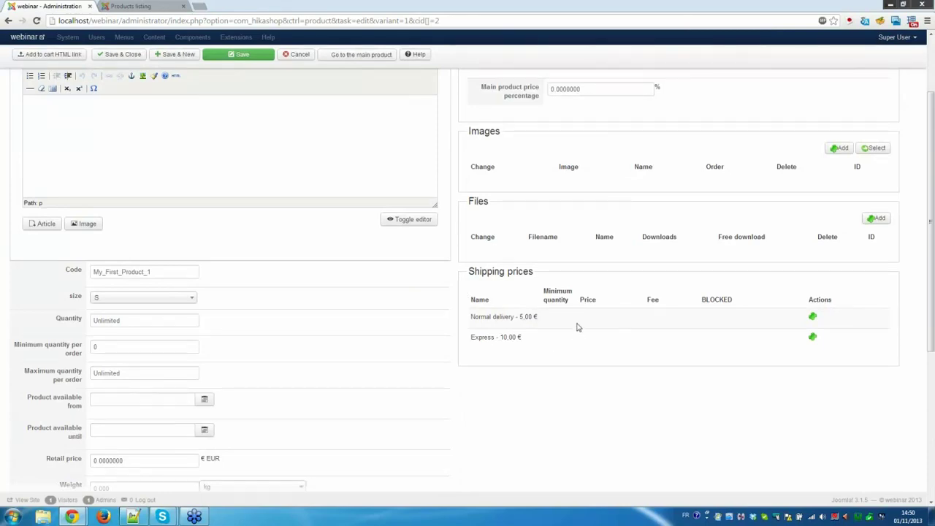
left_click(813, 318)
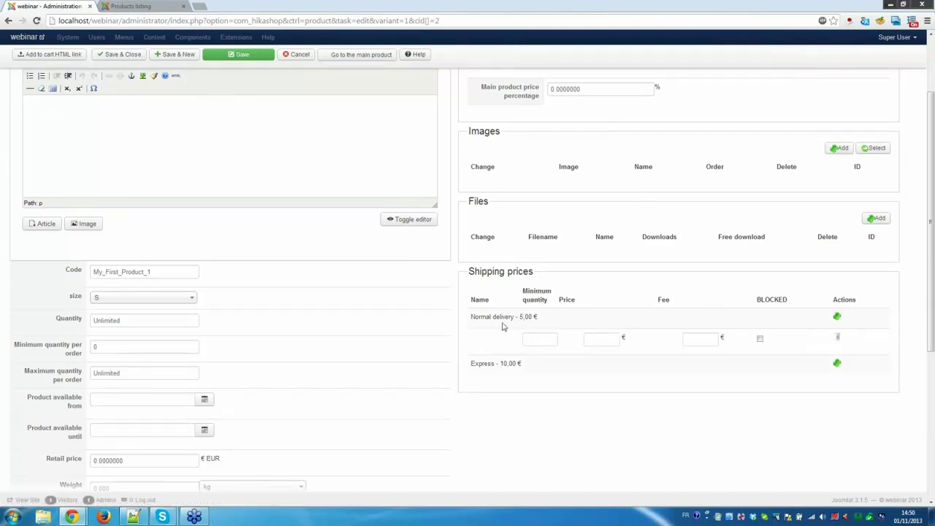
left_click(540, 339)
scroll(502, 363, "up", 2)
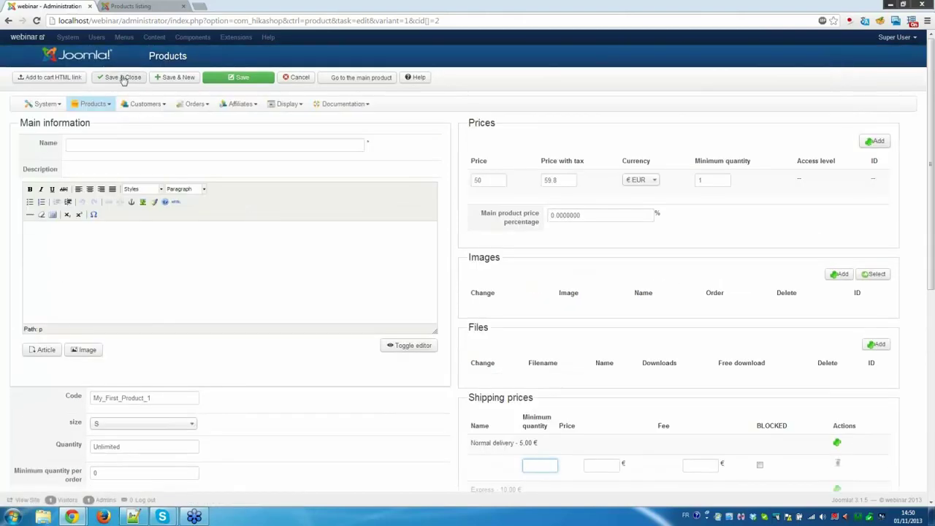
left_click(123, 78)
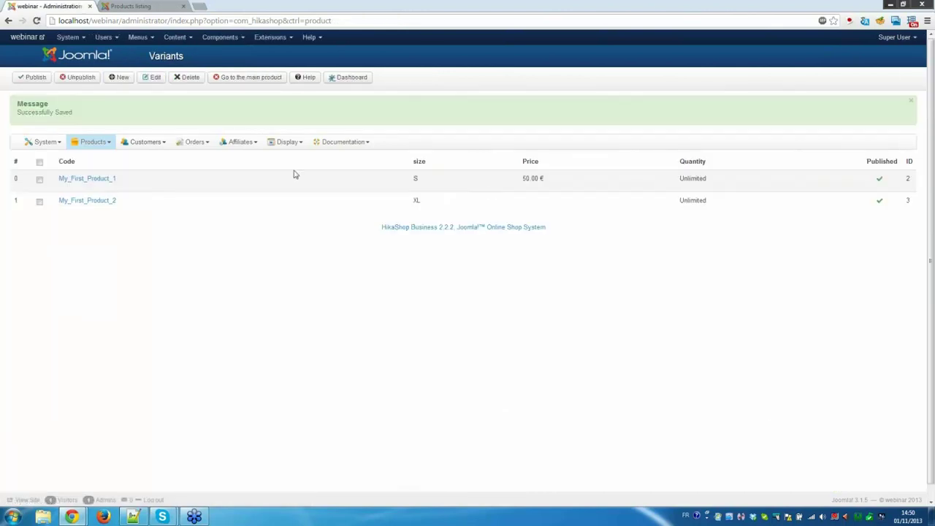
Return to the main My First Product and save and close it.
left_click(243, 82)
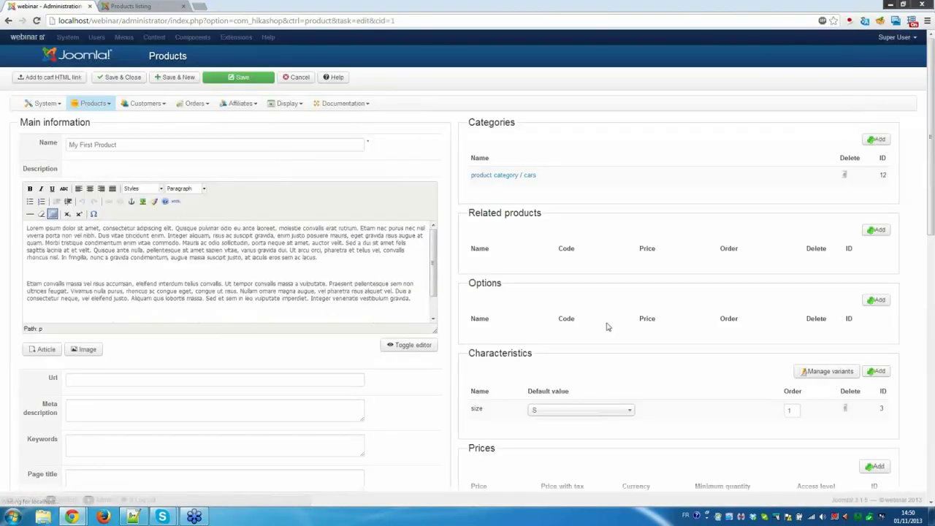
scroll(619, 333, "down", 8)
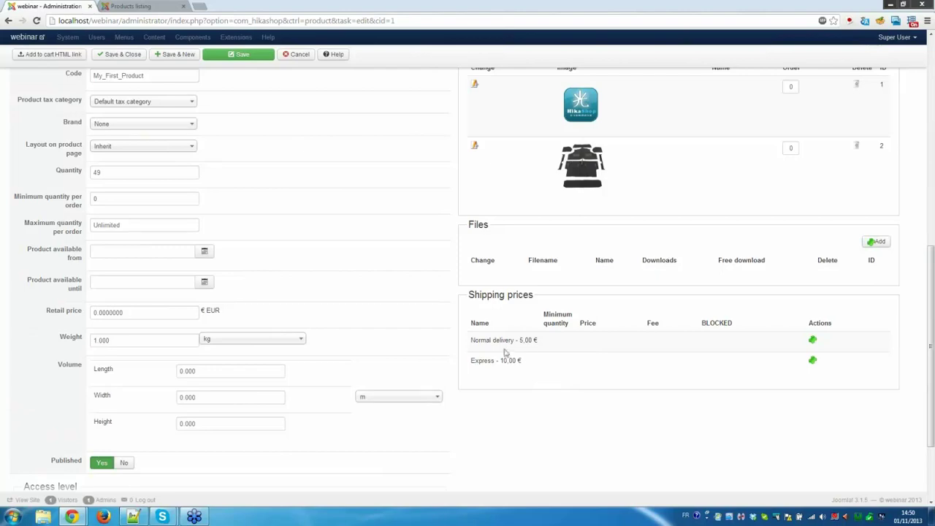
scroll(575, 373, "up", 10)
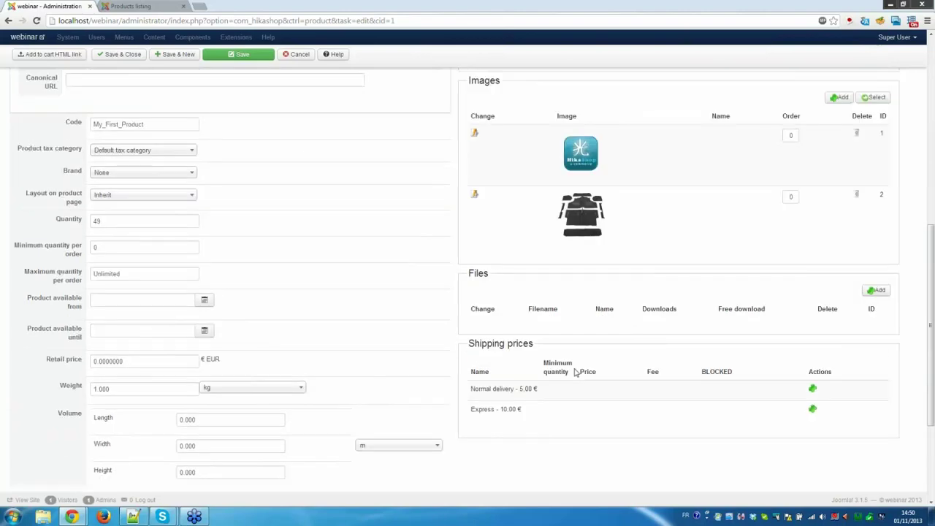
left_click(114, 78)
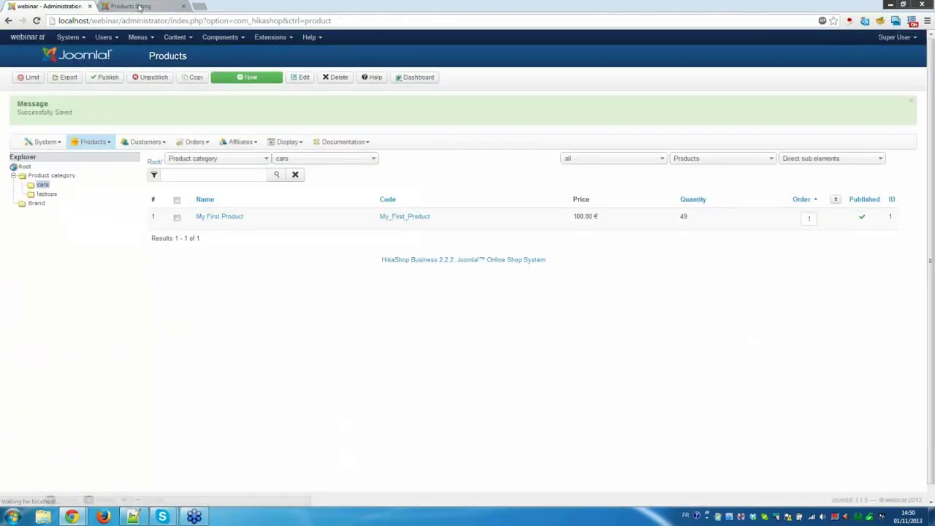
Open My First Product on the storefront and compare the XL and S size prices.
left_click(139, 7)
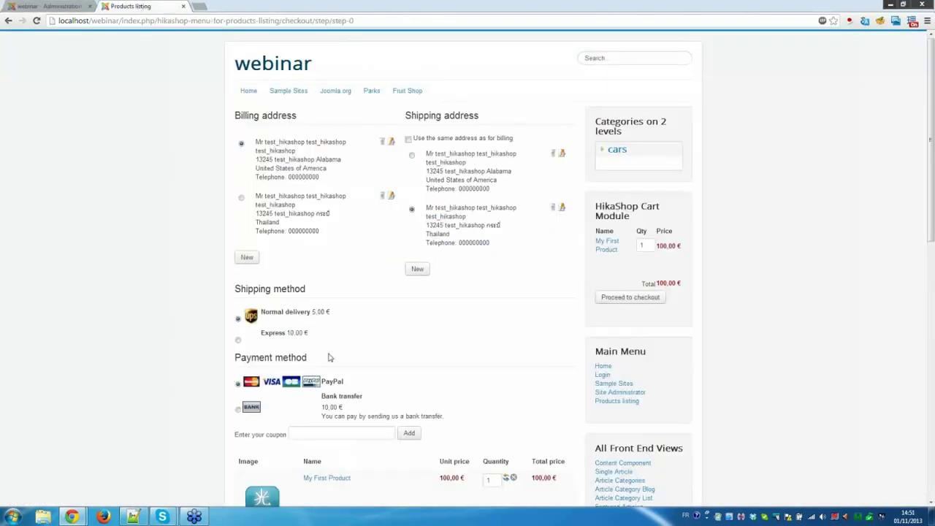
left_click(341, 480)
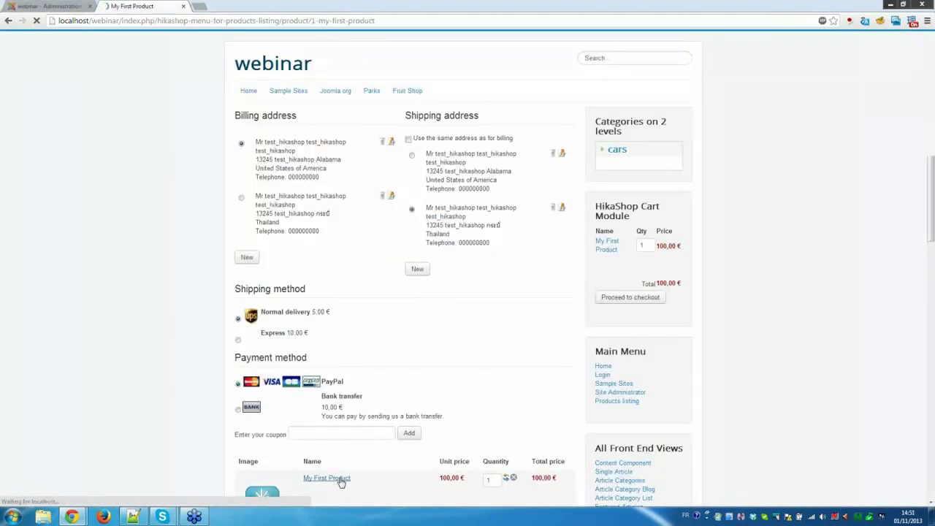
left_click(355, 234)
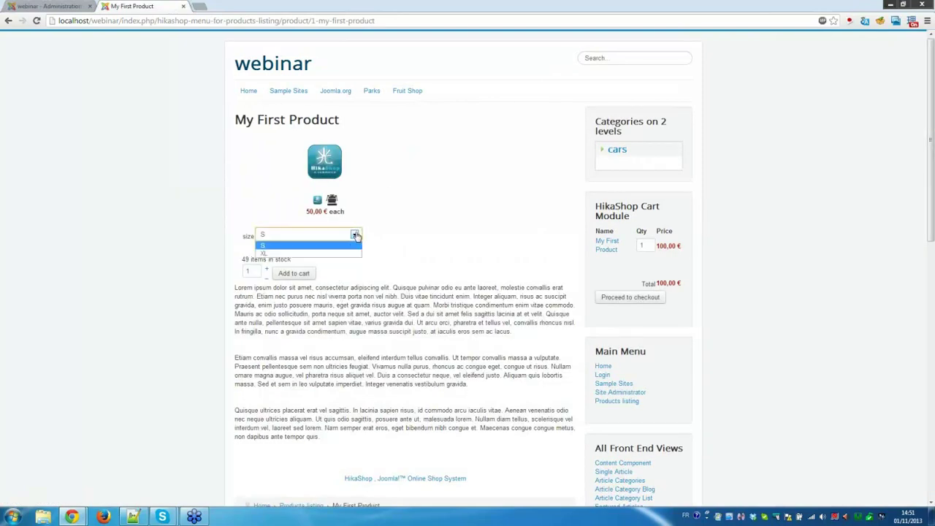
left_click(351, 254)
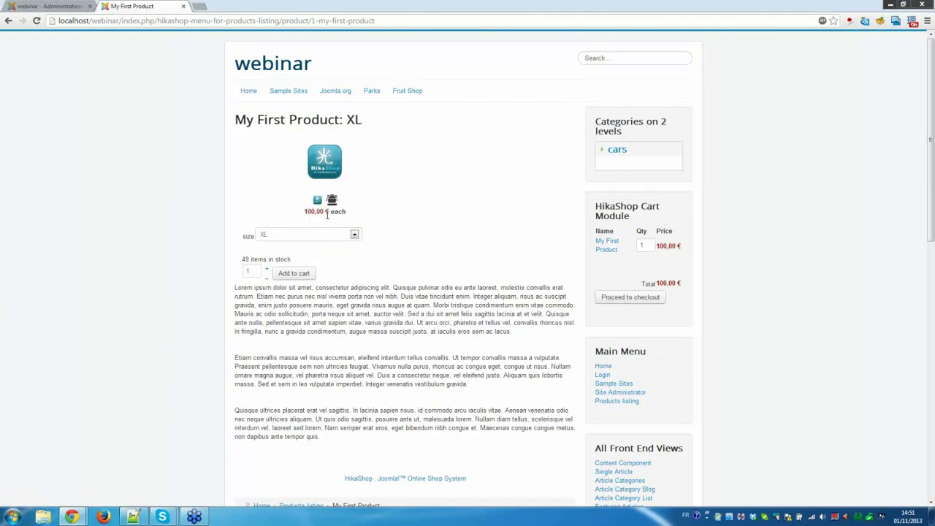
left_click(355, 236)
left_click(353, 245)
Toggle the size between S and XL again, leaving XL selected at 100,00 €.
left_click(355, 236)
left_click(354, 246)
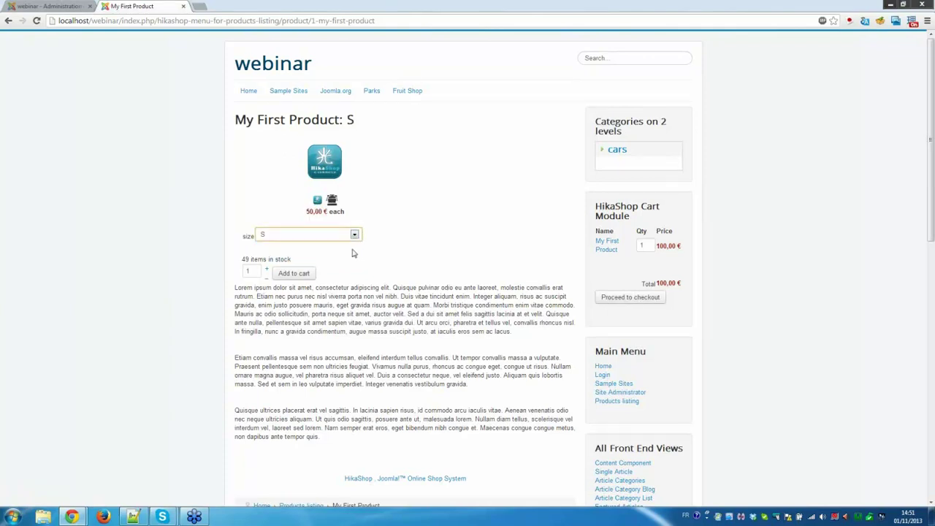
left_click(355, 235)
left_click(351, 253)
left_click(354, 235)
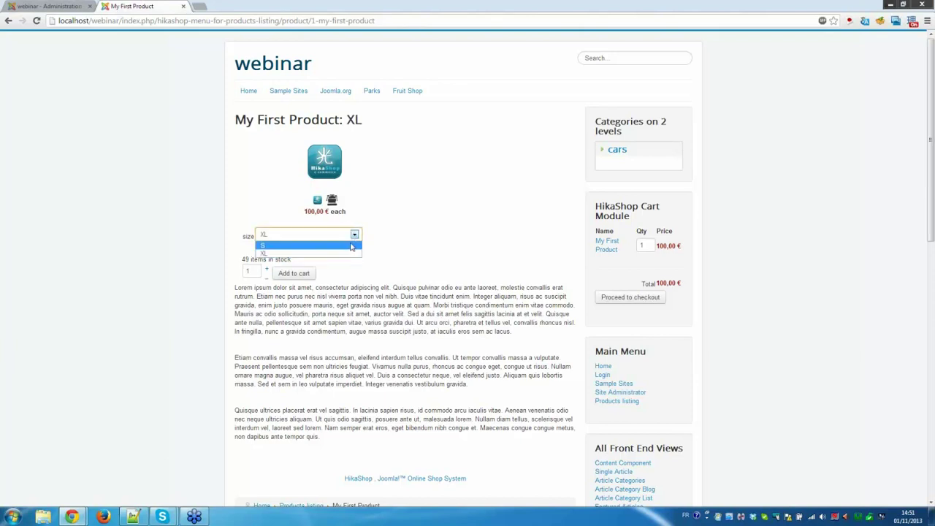
left_click(353, 246)
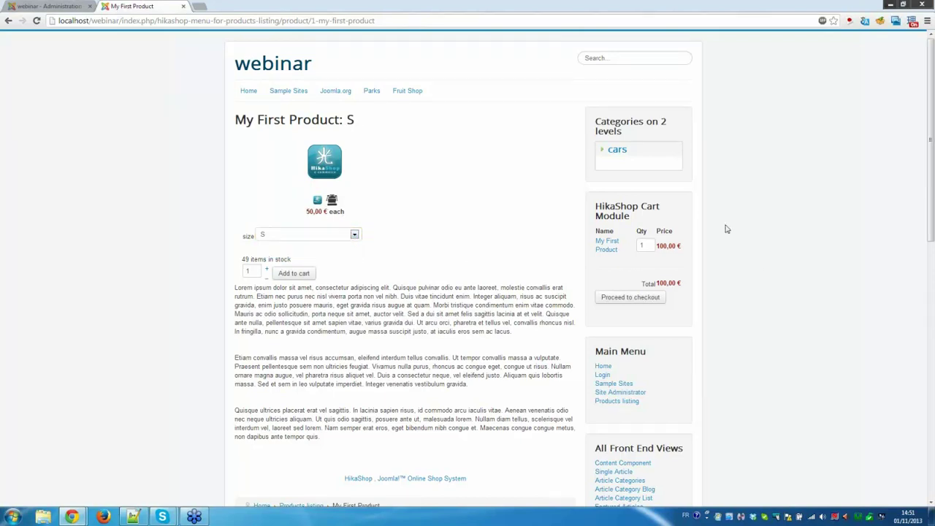
left_click(295, 237)
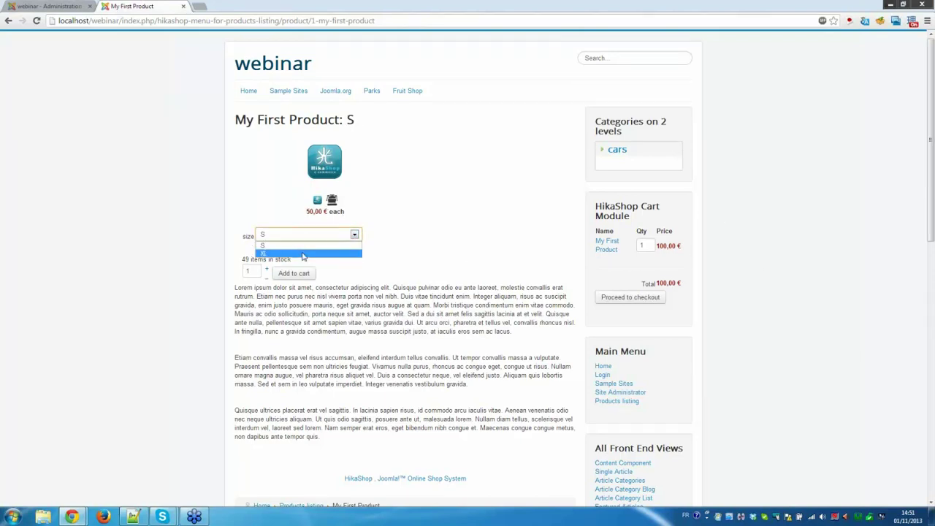
left_click(301, 254)
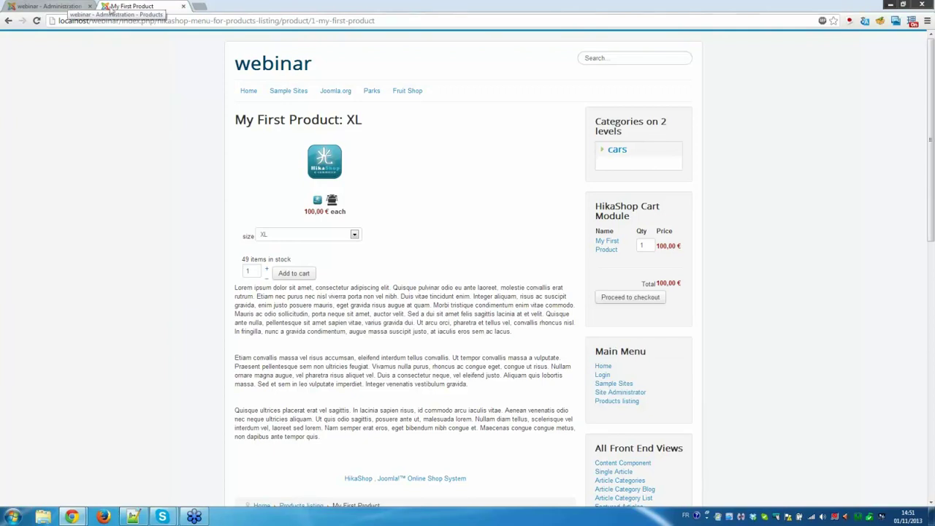
mouse_move(334, 199)
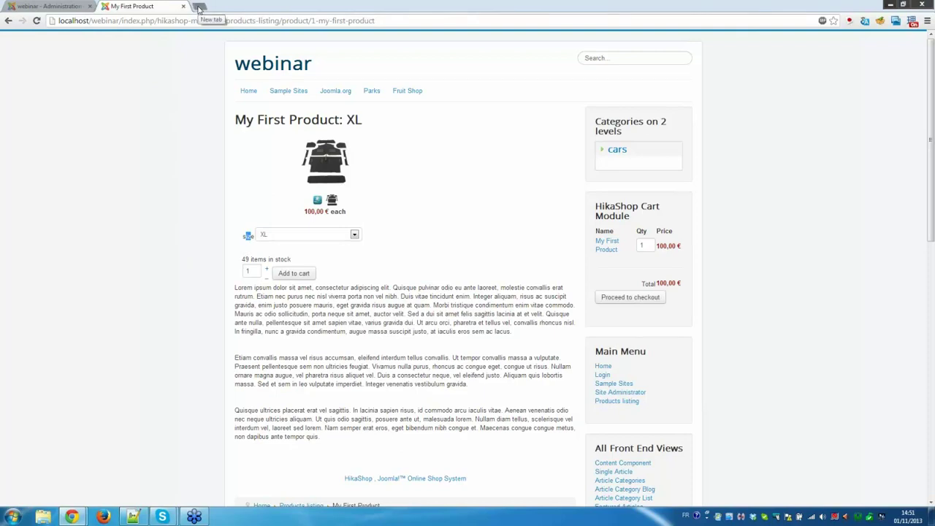
Load demo.hikashop.com in a new tab and open the product page With Characteristics.
left_click(198, 9)
type("de")
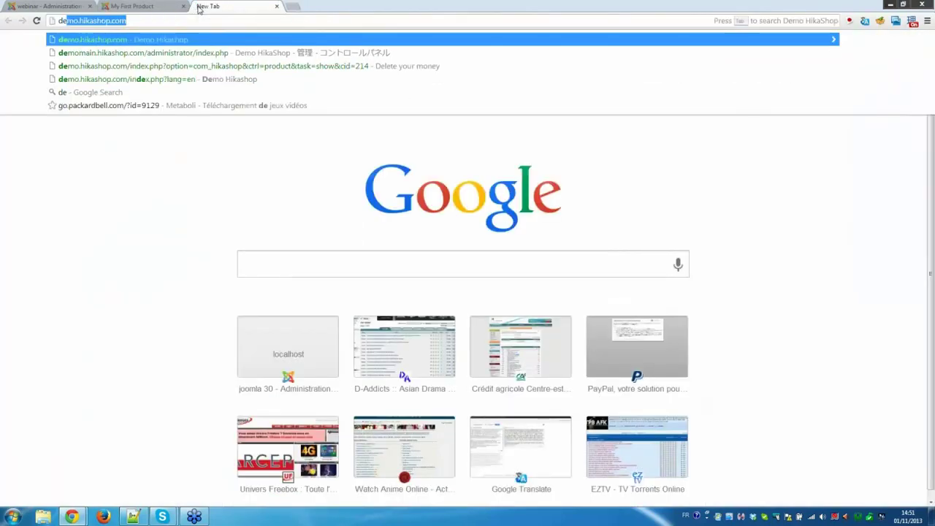
key("Return")
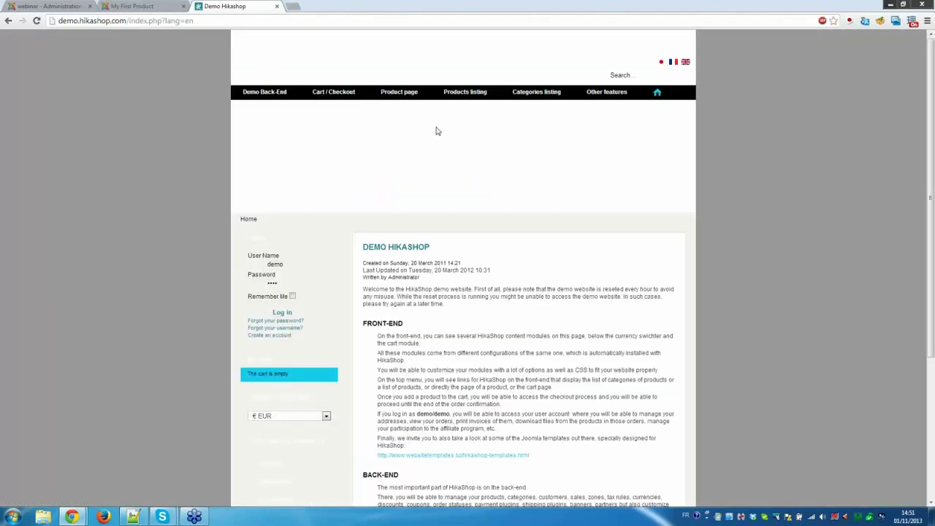
mouse_move(401, 94)
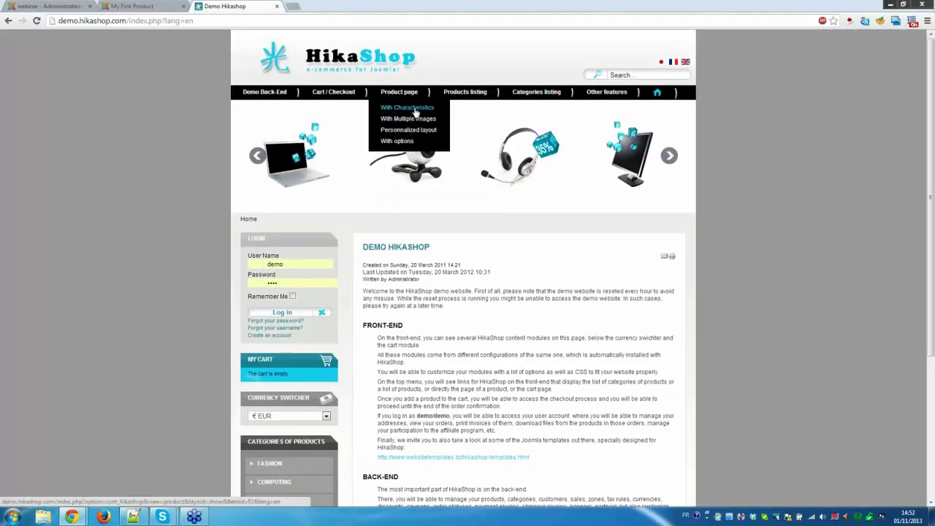
left_click(415, 111)
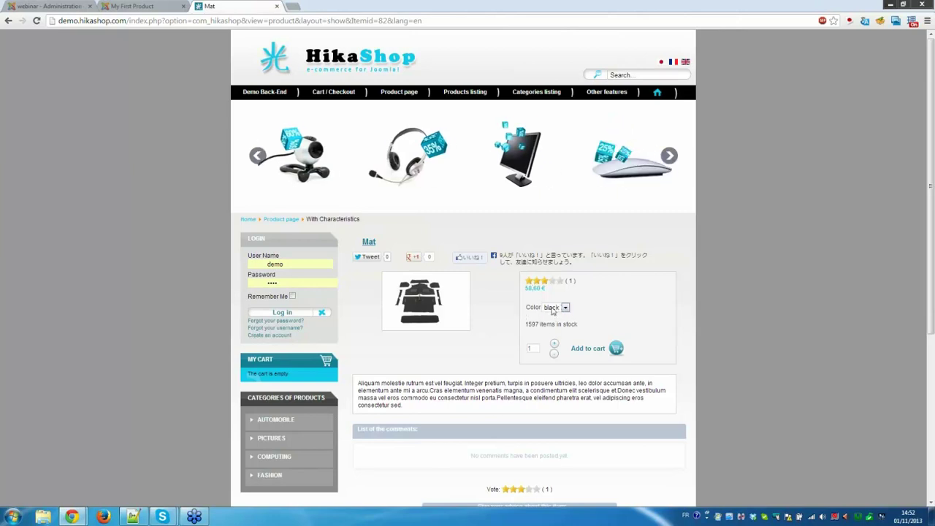
Cycle the Mat's Color through green, red, black and grey, ending on green.
left_click(554, 307)
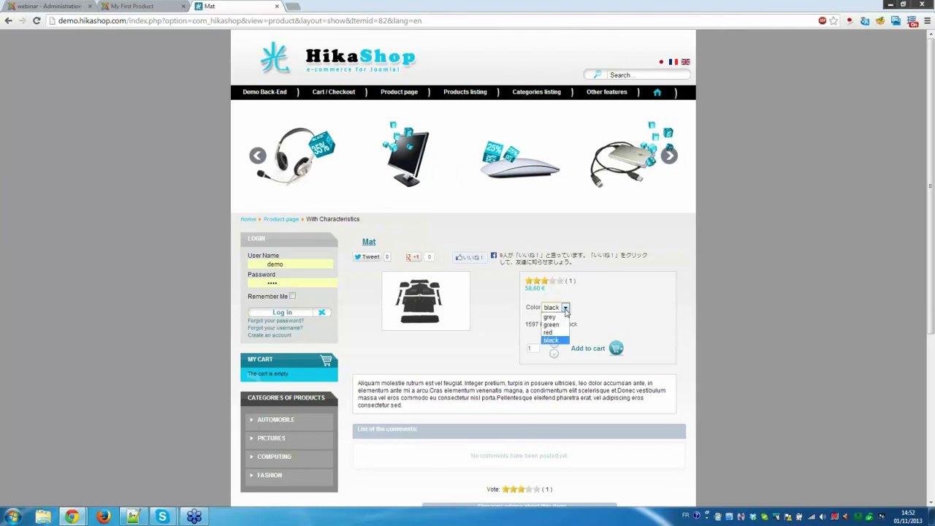
left_click(563, 326)
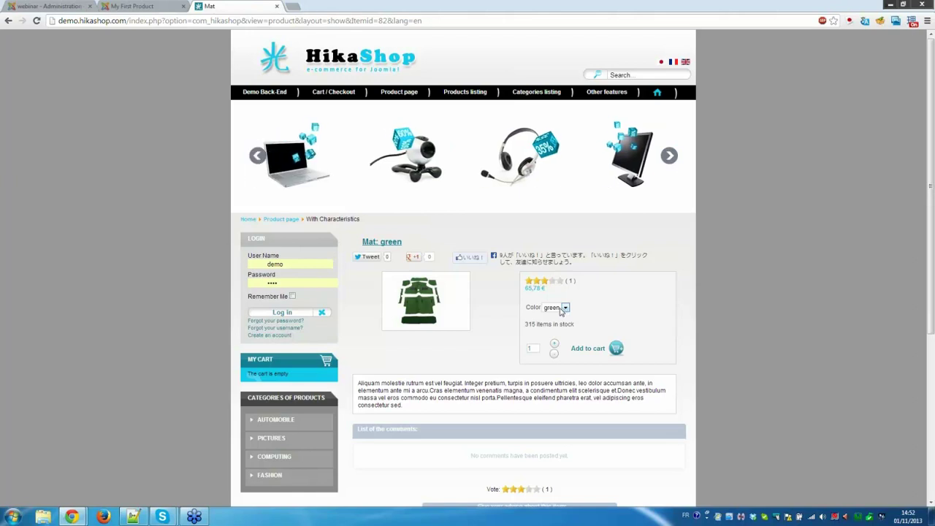
left_click(561, 312)
left_click(555, 332)
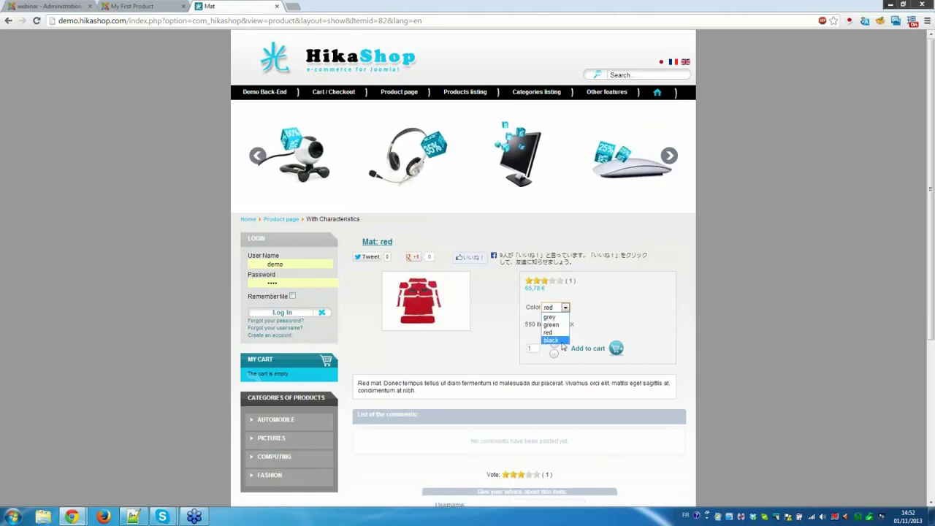
left_click(561, 341)
left_click(563, 312)
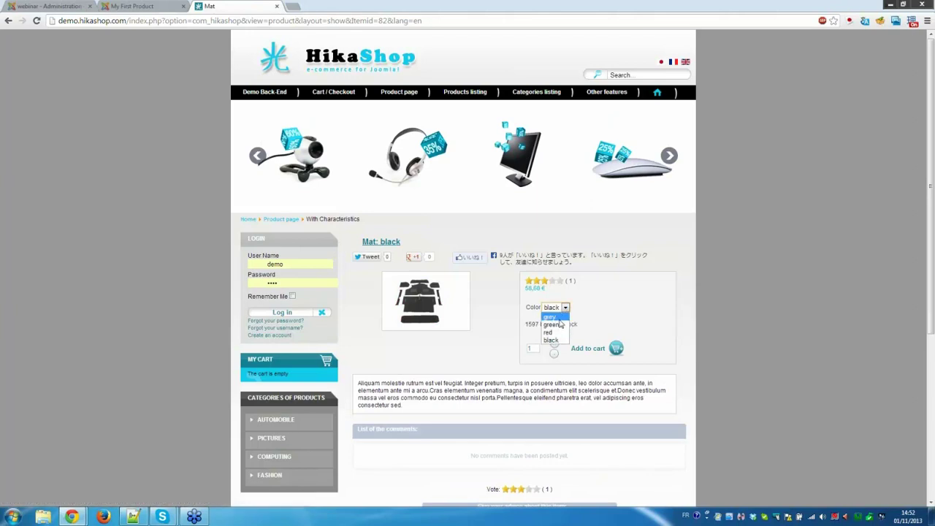
left_click(559, 317)
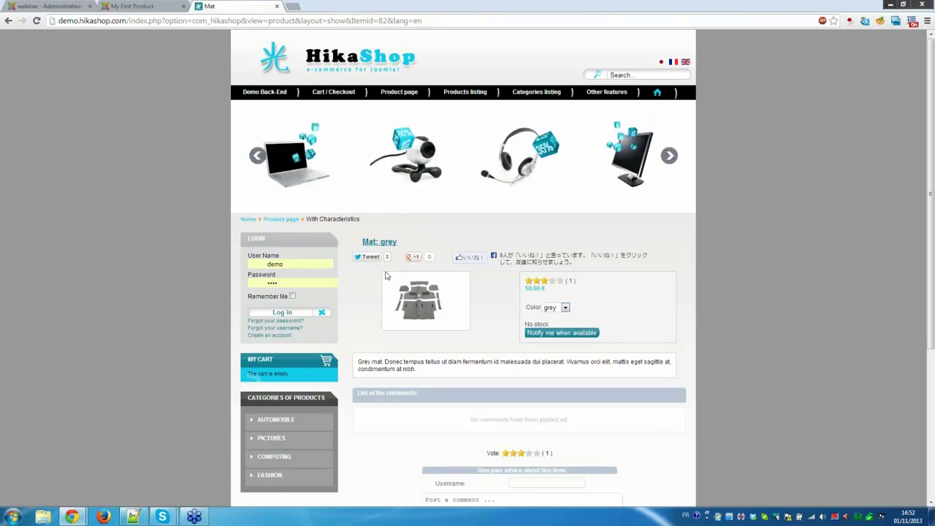
left_click(565, 307)
left_click(578, 322)
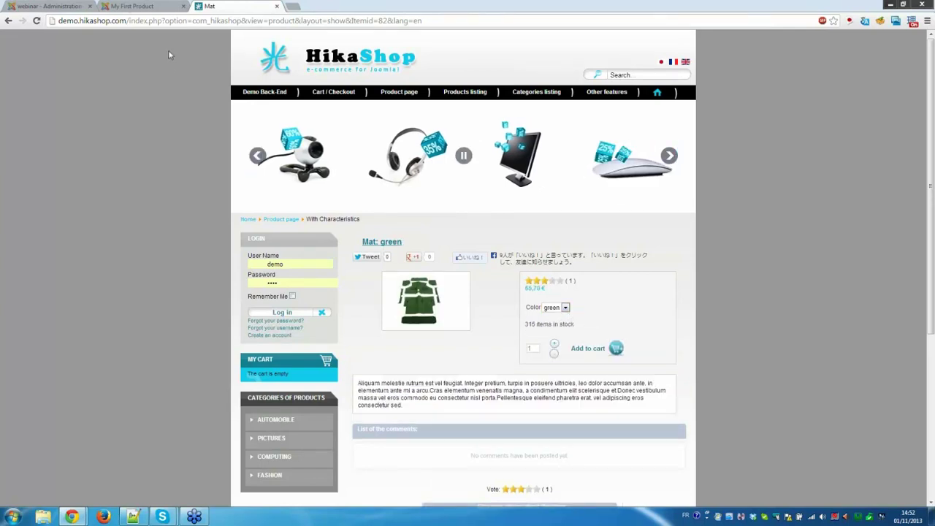
Open the test customer's record from Customers > Customers, showing their two orders.
left_click(132, 6)
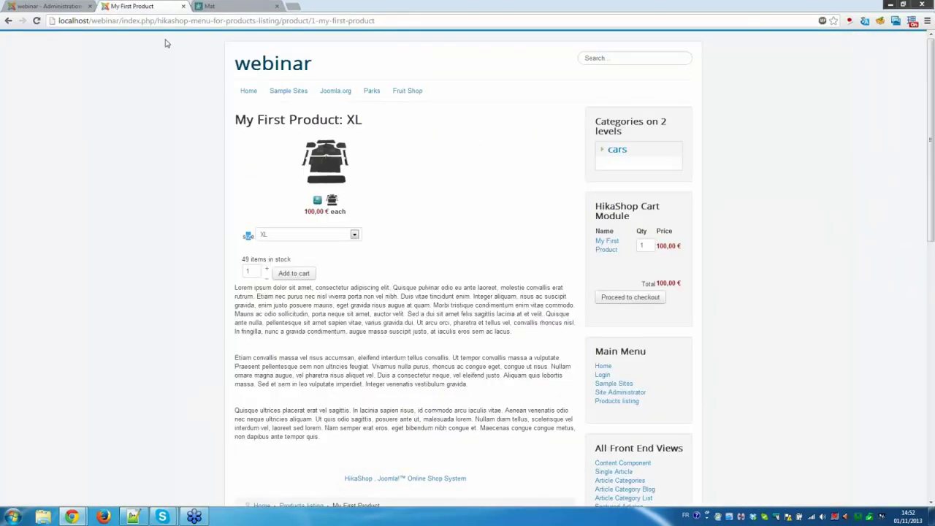
left_click(50, 6)
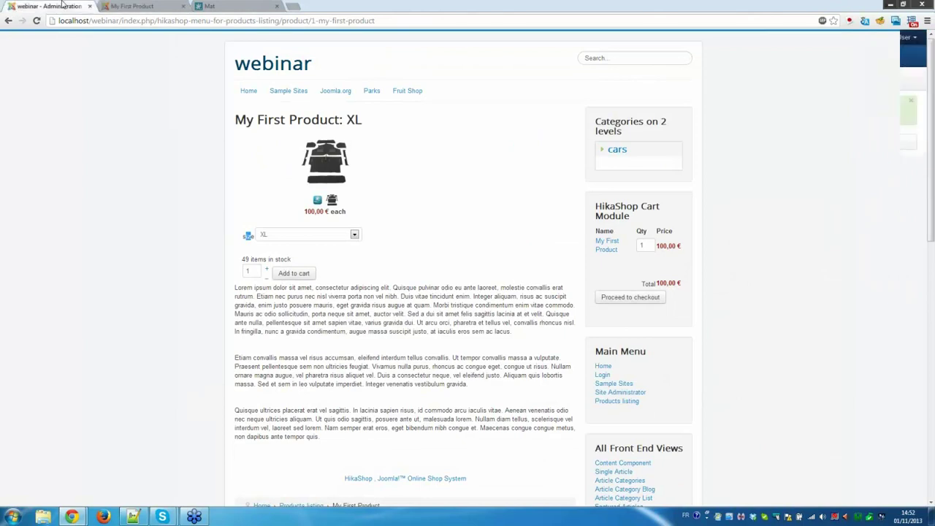
mouse_move(102, 146)
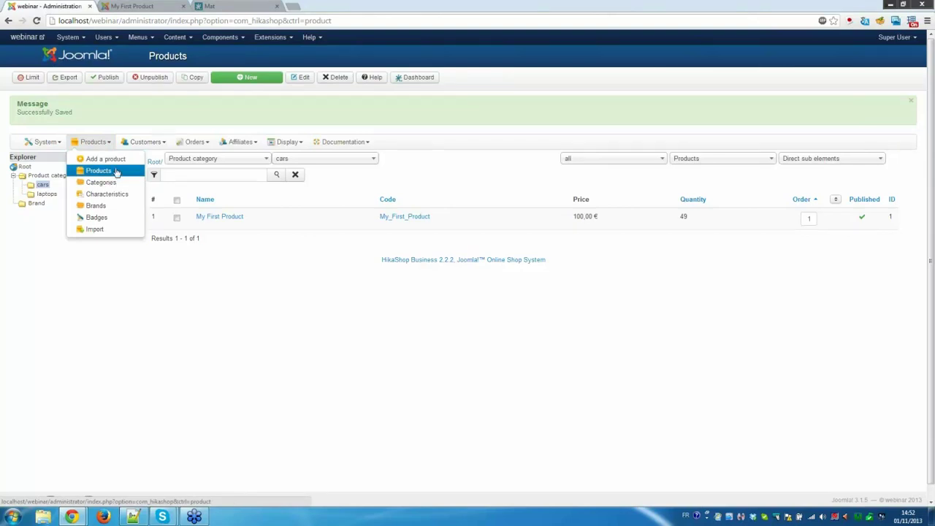
mouse_move(146, 146)
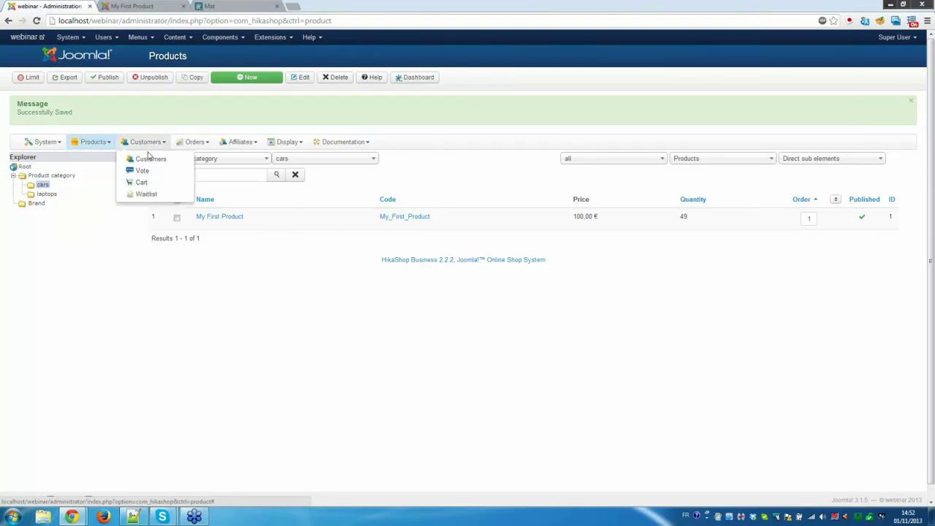
left_click(158, 162)
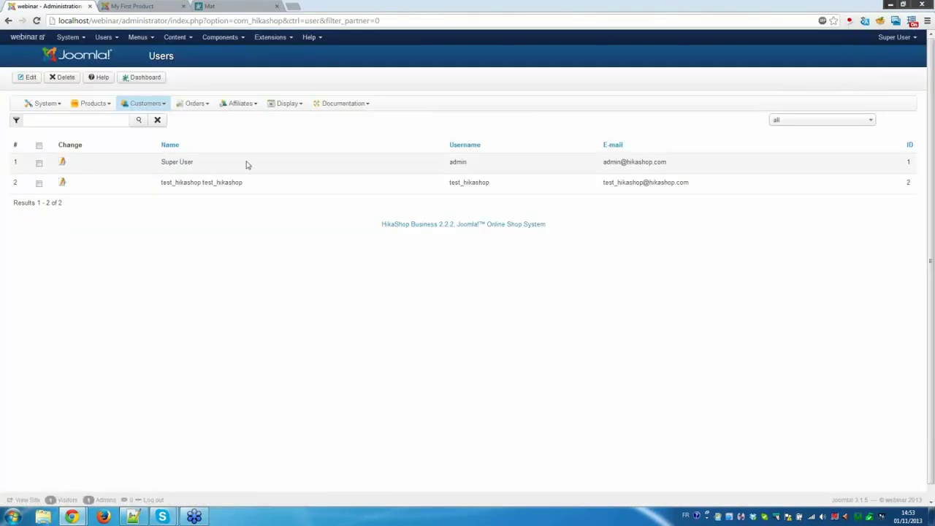
left_click(63, 183)
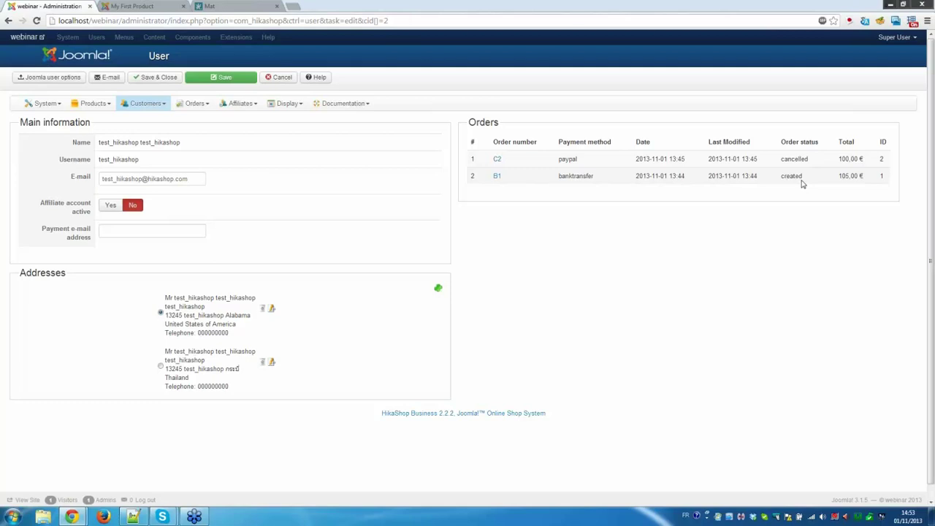
Change the 105,00 € bank-transfer order's status to confirmed and save it.
left_click(498, 179)
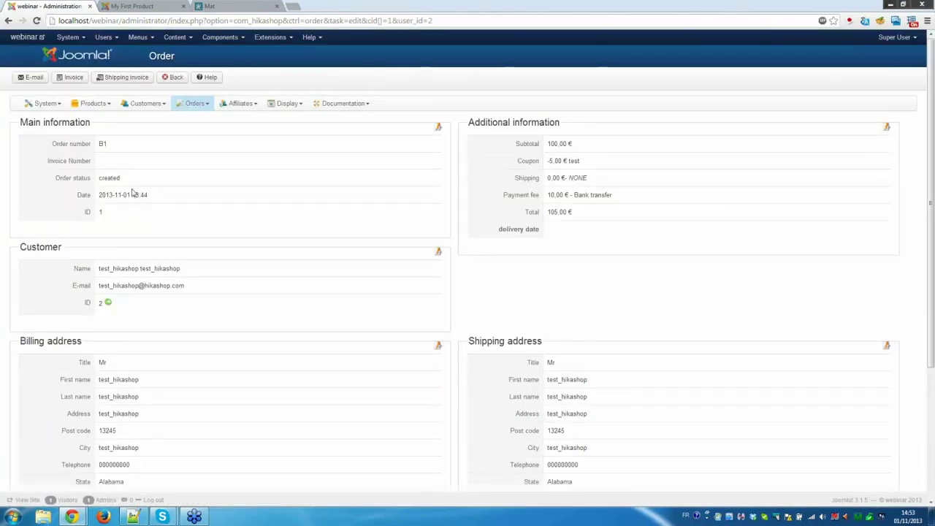
left_click(439, 129)
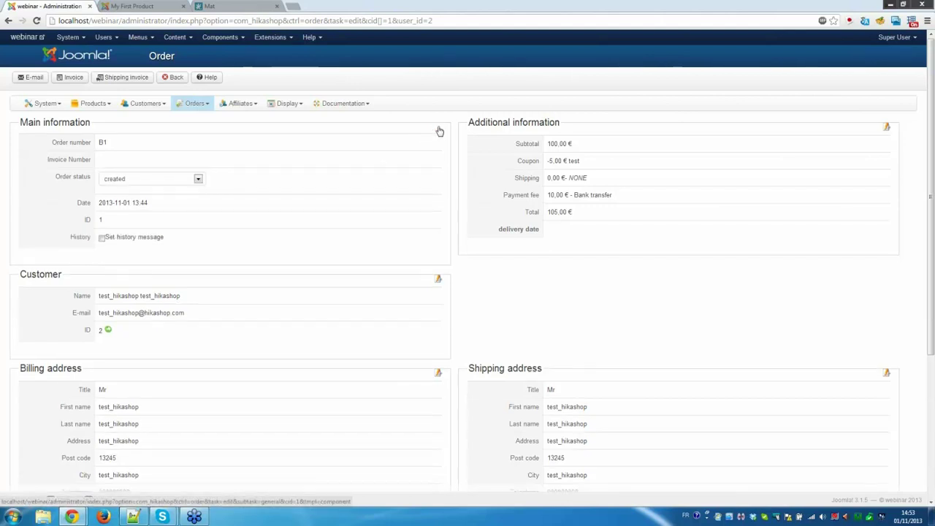
left_click(197, 181)
left_click(186, 200)
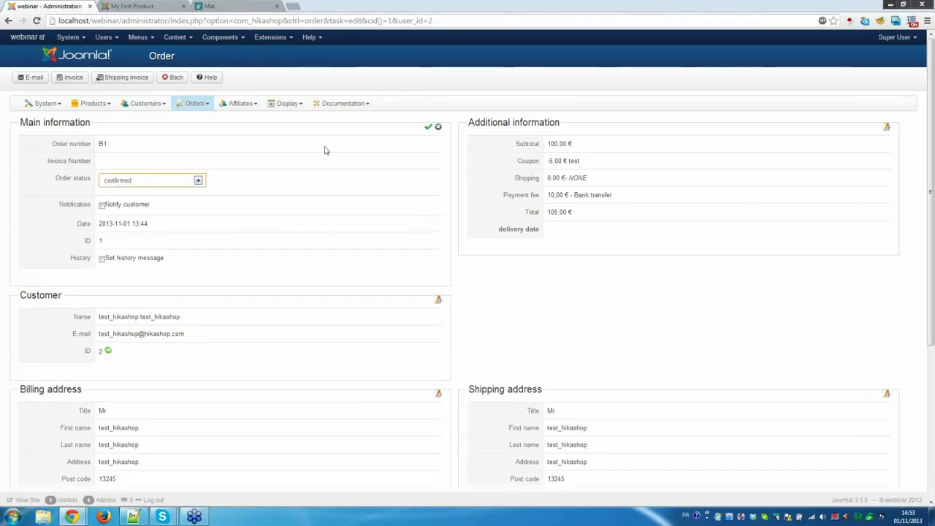
left_click(429, 129)
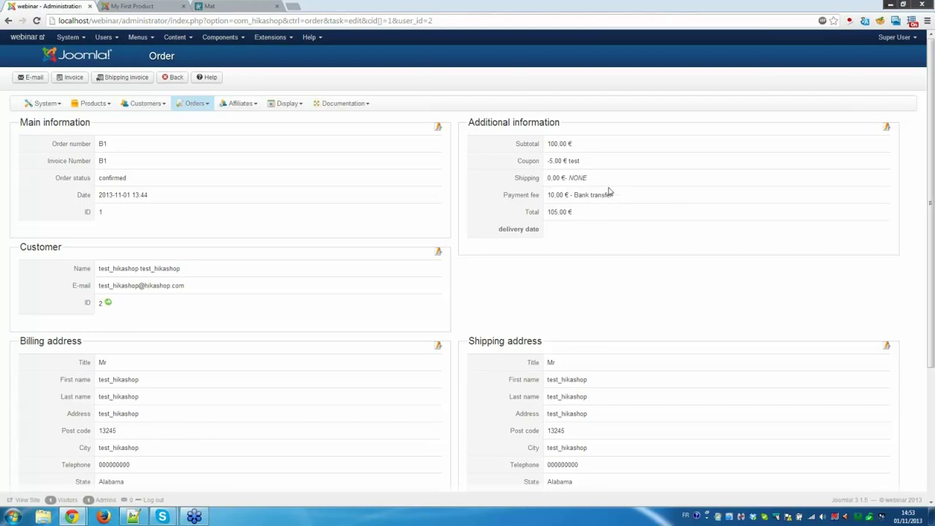
left_click(887, 127)
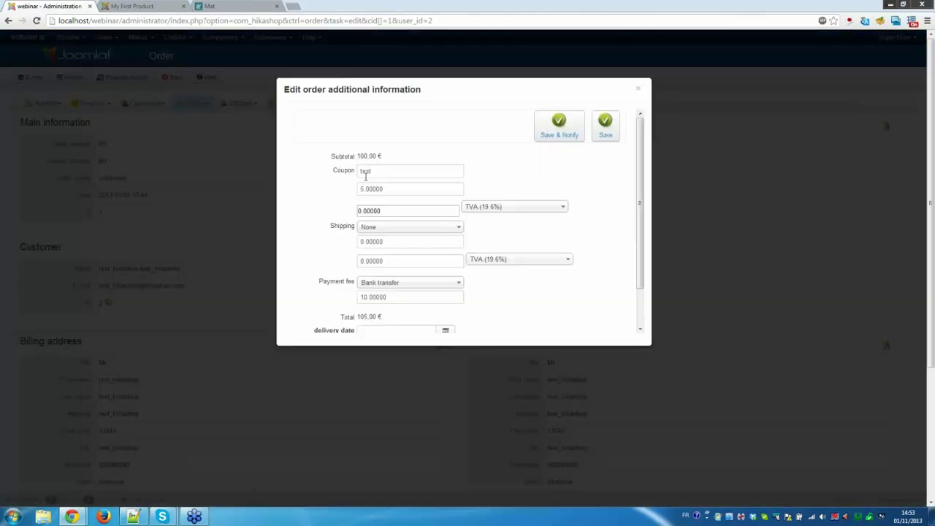
left_click(378, 168)
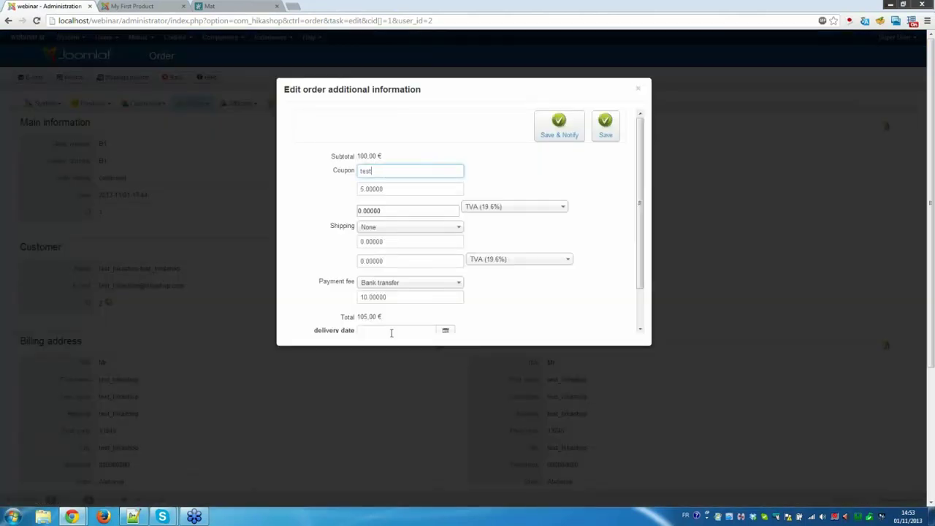
left_click(722, 196)
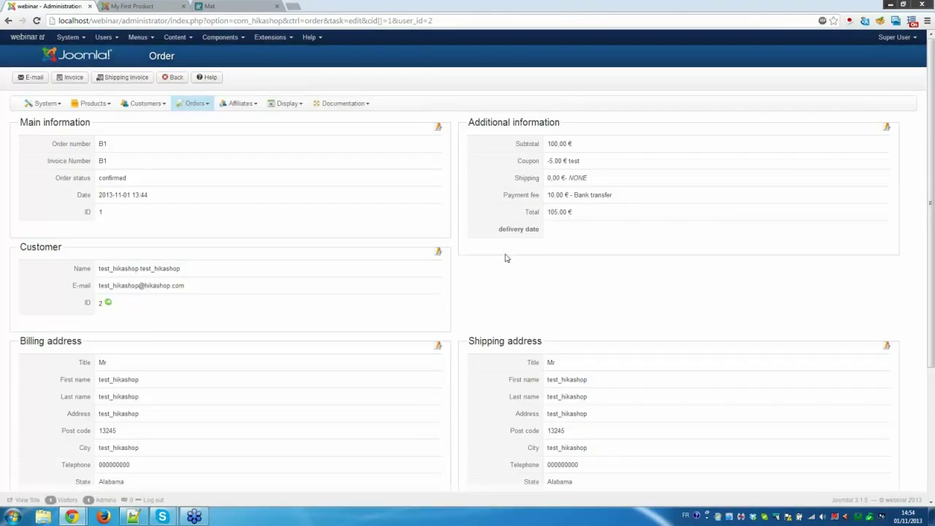
scroll(482, 219, "down", 3)
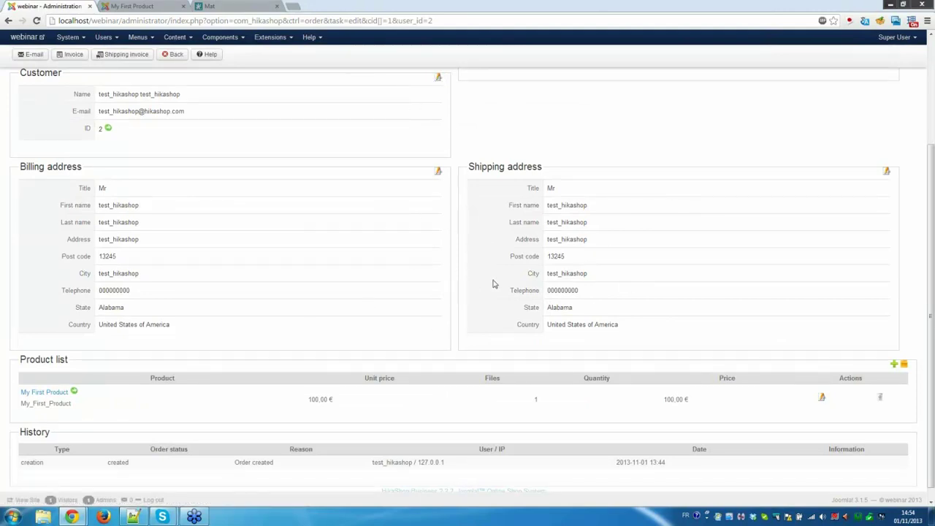
scroll(578, 321, "down", 1)
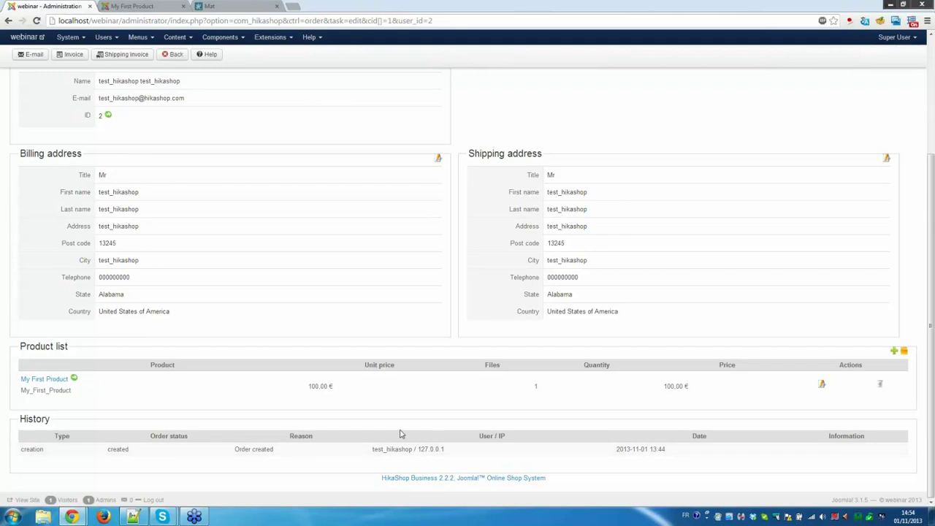
scroll(395, 420, "up", 3)
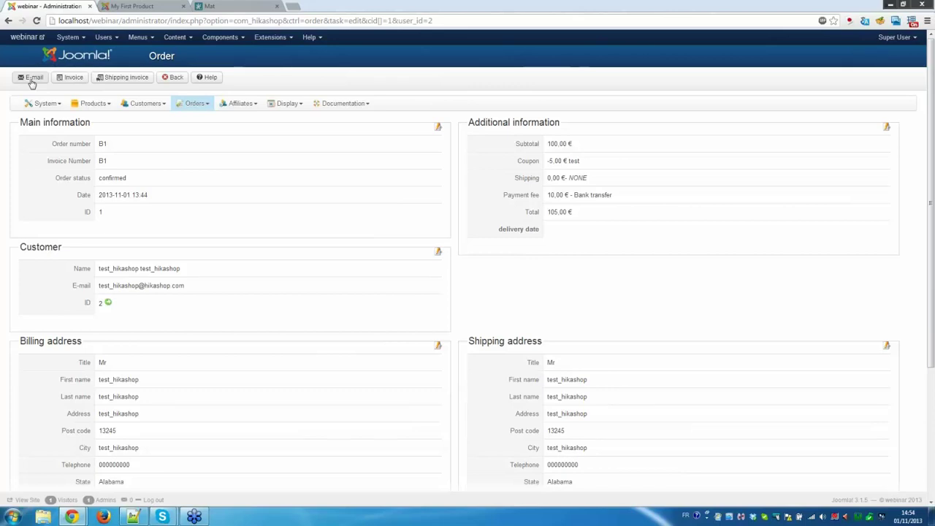
left_click(30, 79)
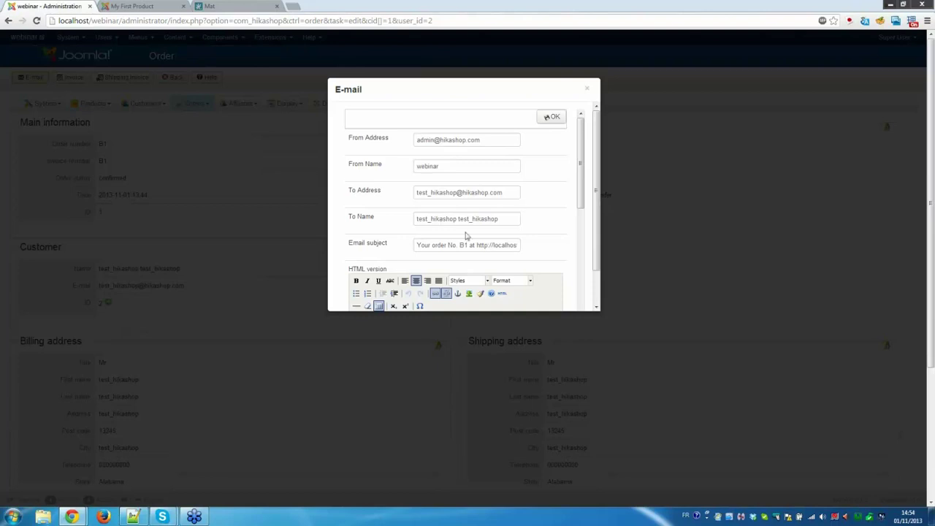
scroll(467, 236, "down", 3)
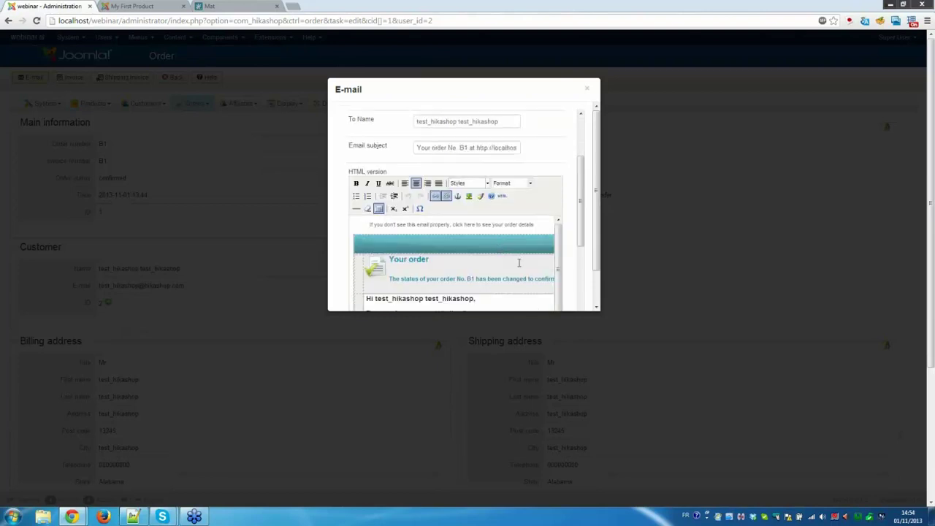
scroll(519, 263, "down", 3)
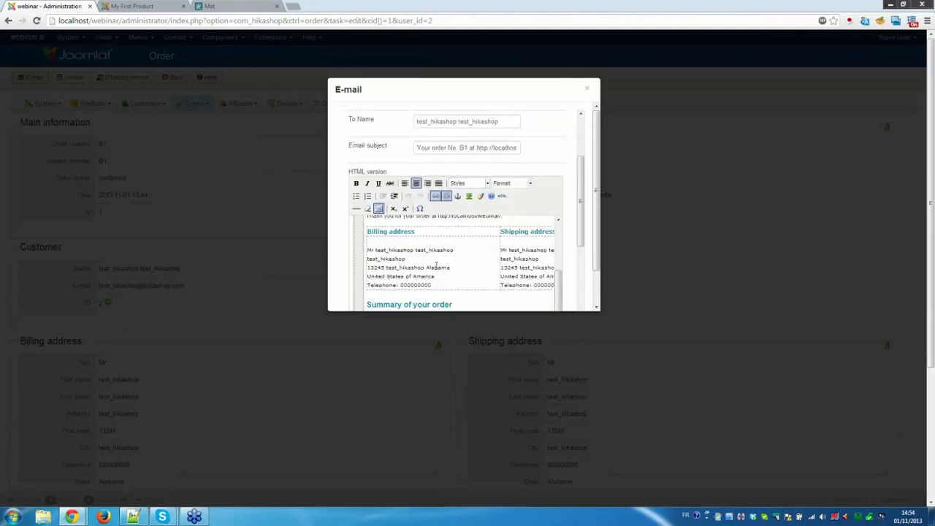
scroll(484, 268, "up", 5)
scroll(485, 269, "down", 3)
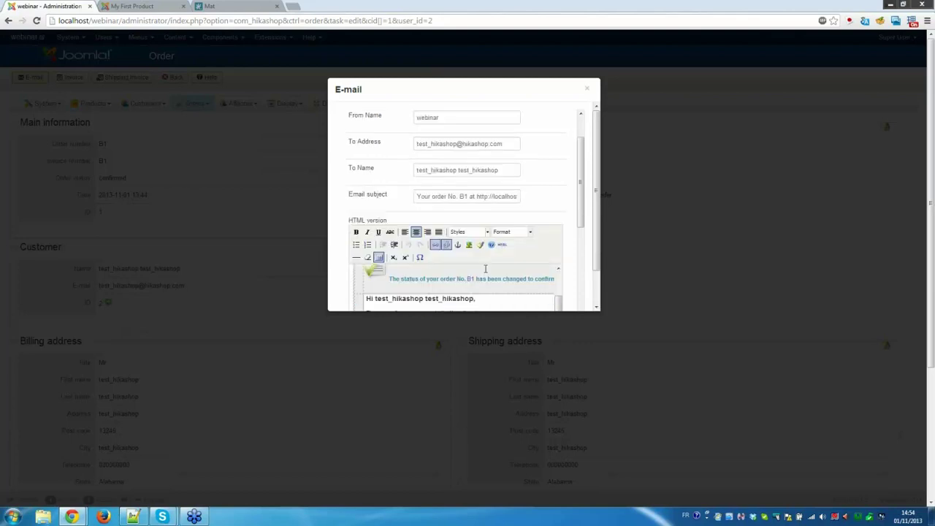
scroll(485, 269, "down", 3)
scroll(534, 217, "down", 2)
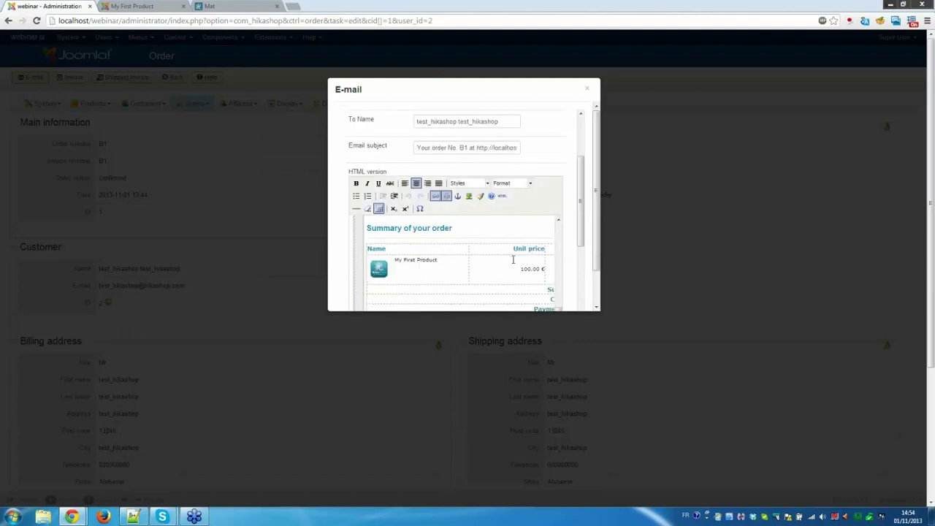
scroll(513, 261, "up", 3)
left_click(695, 250)
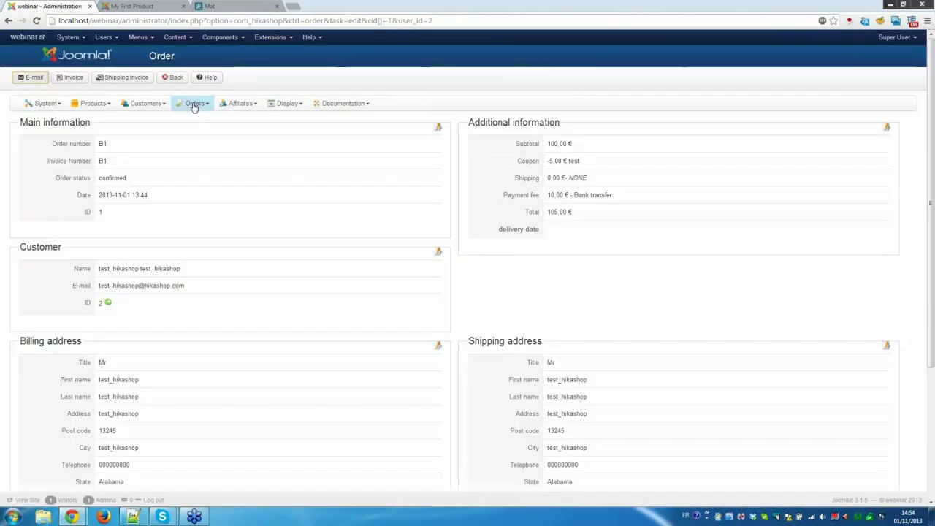
left_click(194, 104)
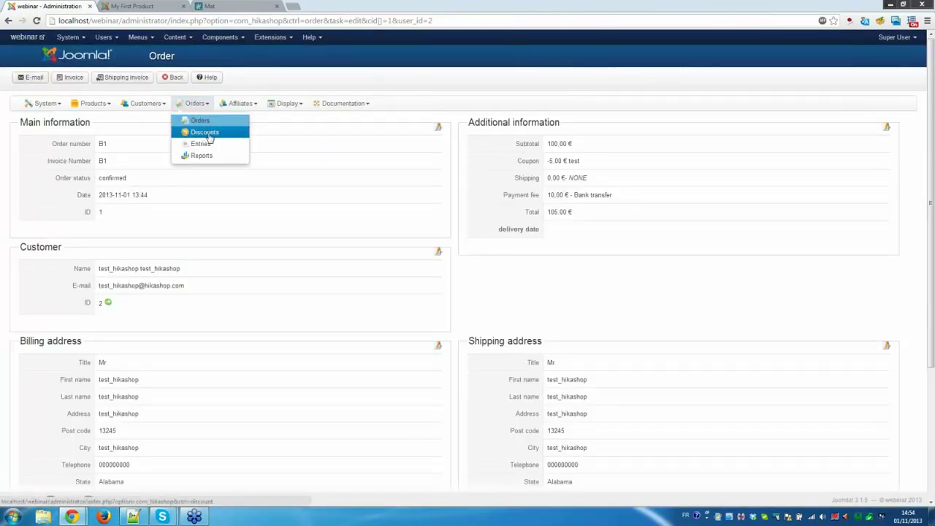
Check the Customers > Vote list, which has no votes.
left_click(149, 103)
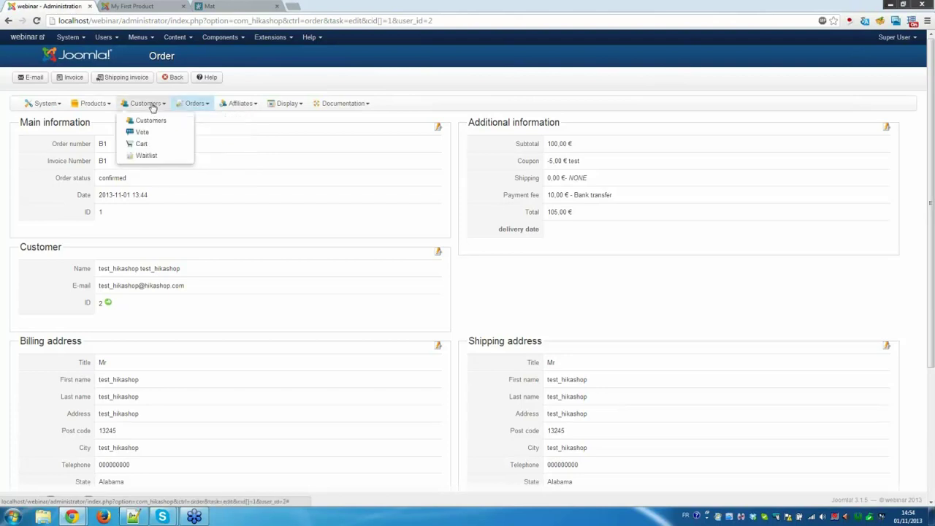
left_click(158, 136)
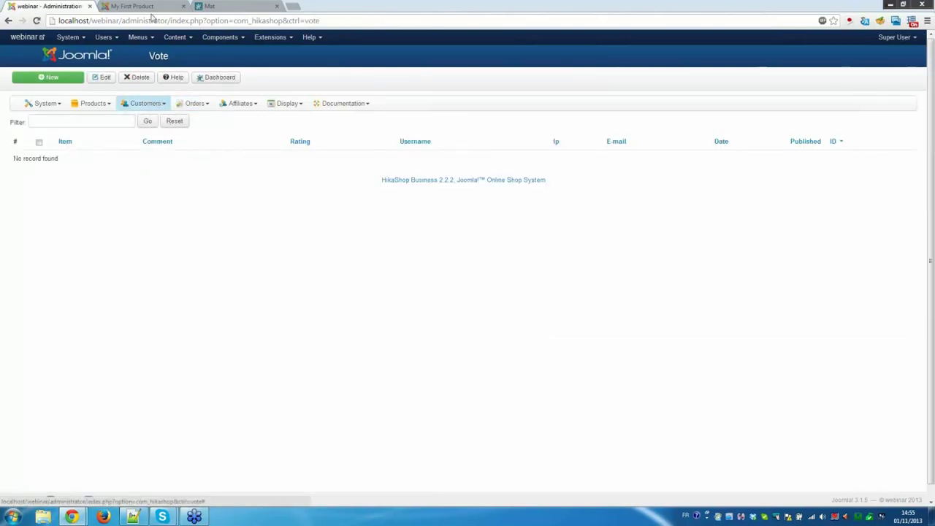
left_click(158, 104)
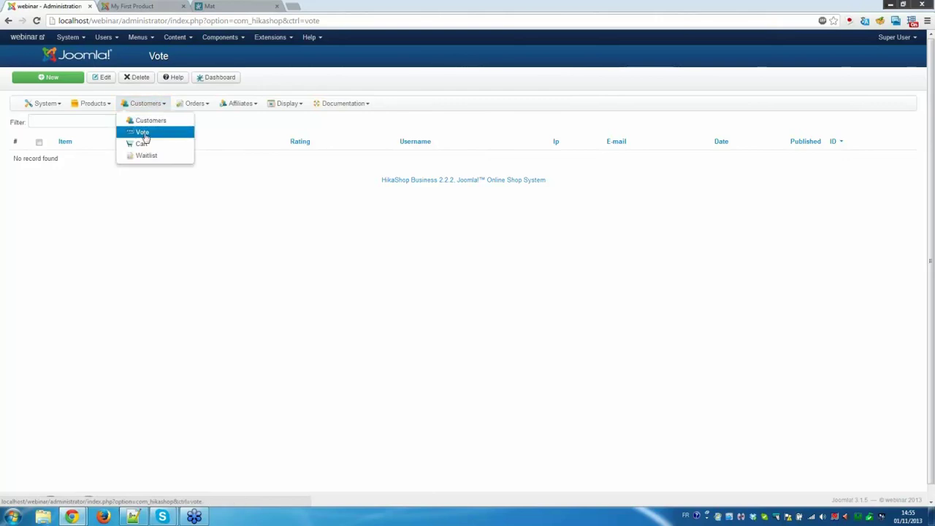
left_click(183, 254)
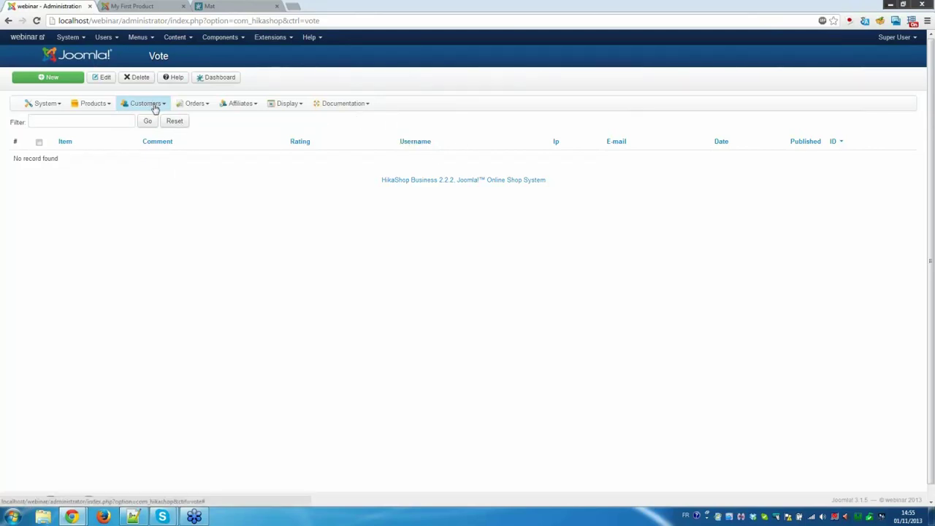
Open Customers > Cart, showing one saved cart of 1 item totalling 100,00 €.
left_click(154, 107)
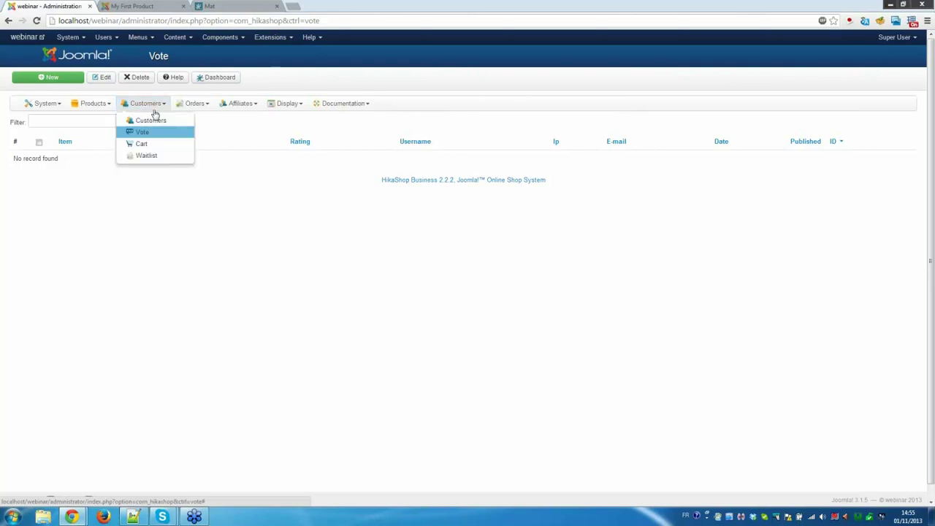
left_click(149, 147)
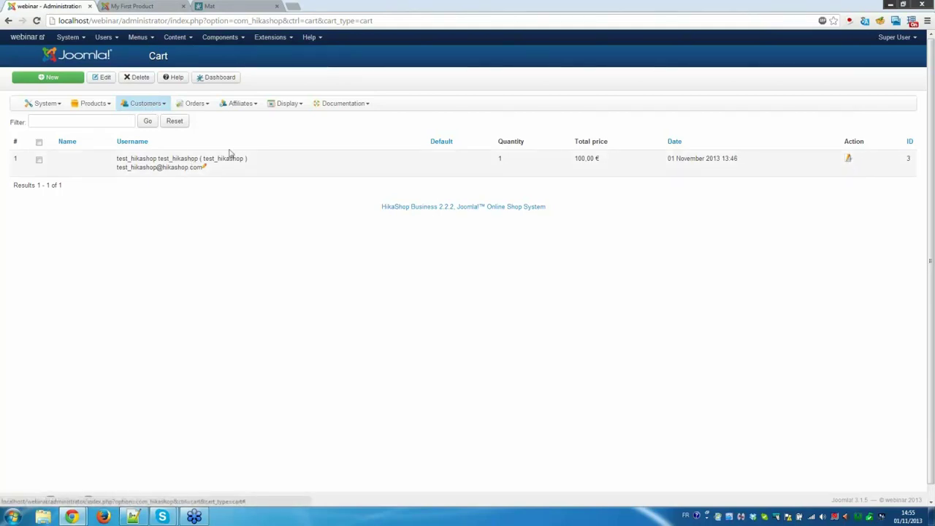
left_click(144, 105)
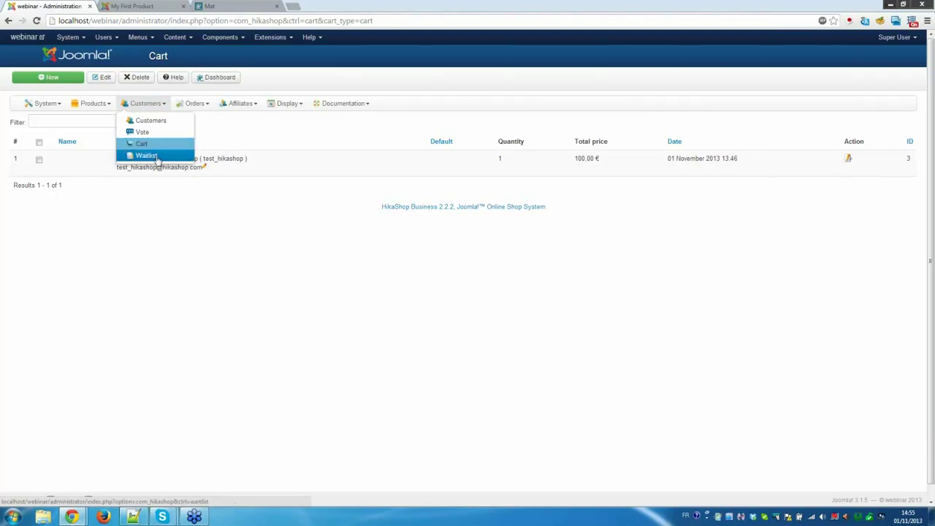
left_click(233, 7)
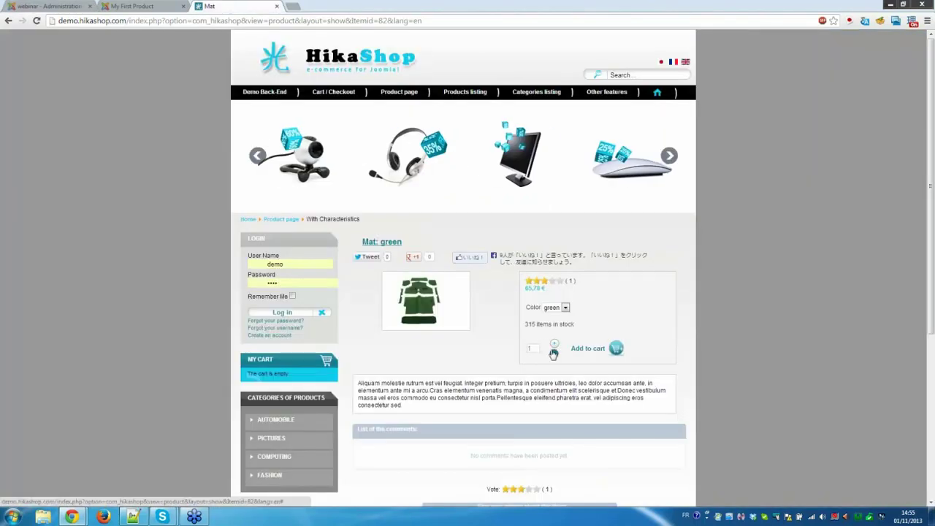
Switch the Mat product's colour to grey, which is out of stock.
left_click(561, 310)
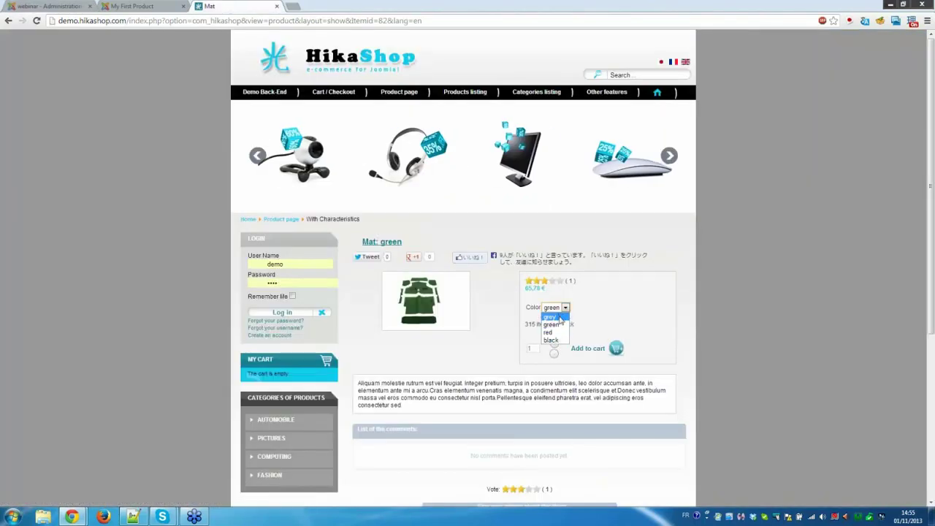
left_click(549, 316)
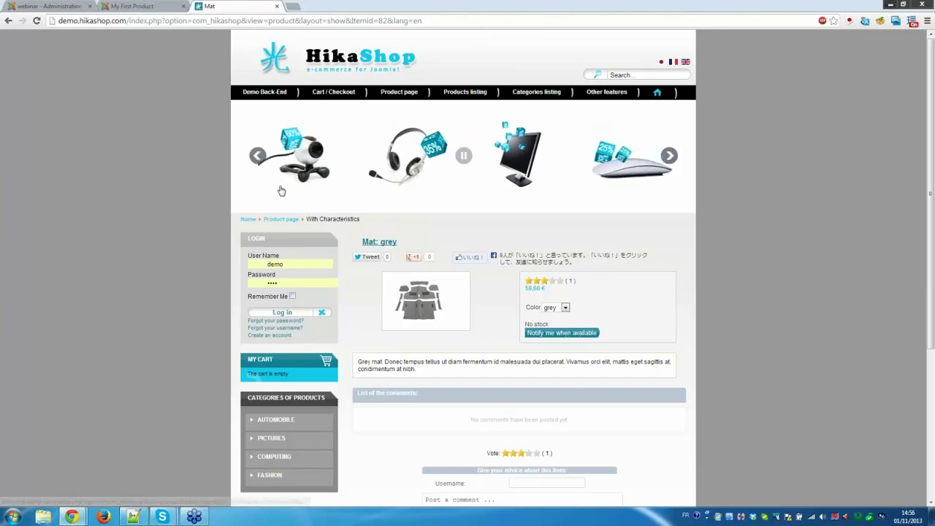
left_click(114, 6)
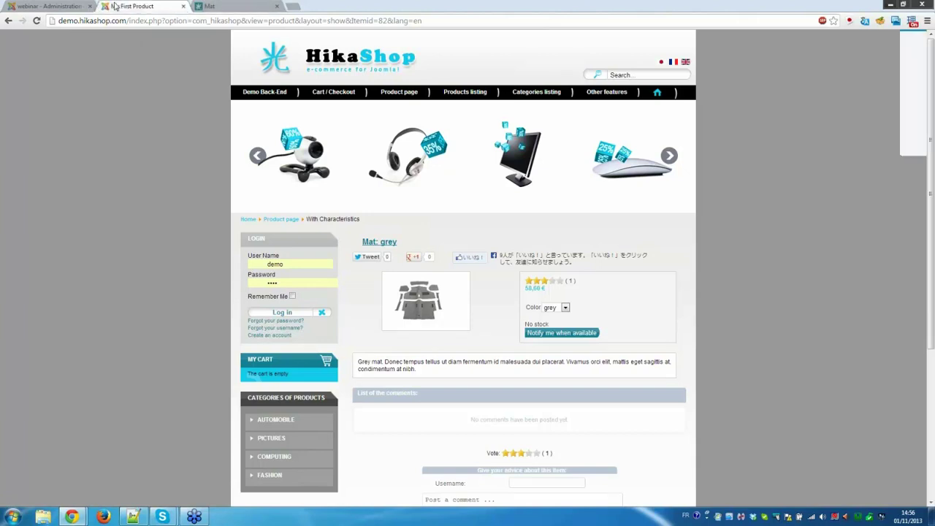
Go back to the store administration and open the HikaShop dashboard overview.
left_click(55, 6)
mouse_move(91, 103)
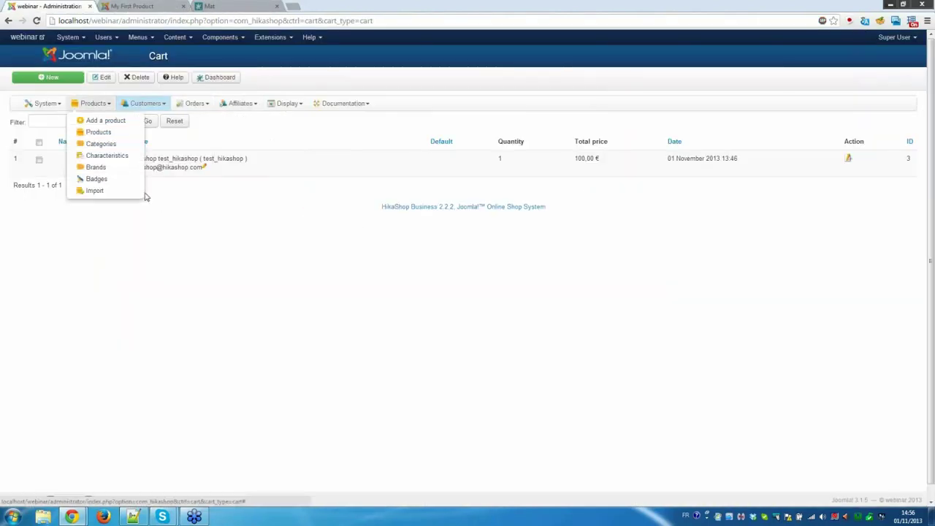
mouse_move(153, 104)
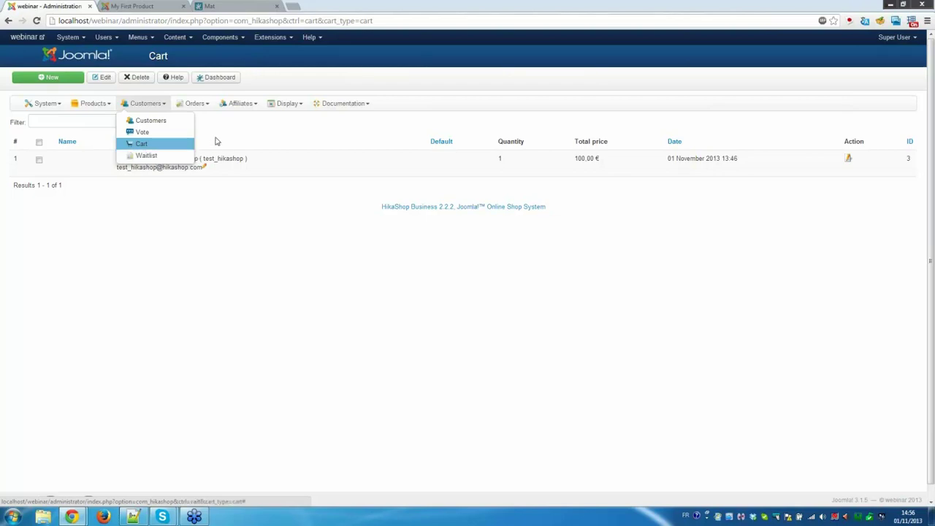
mouse_move(200, 106)
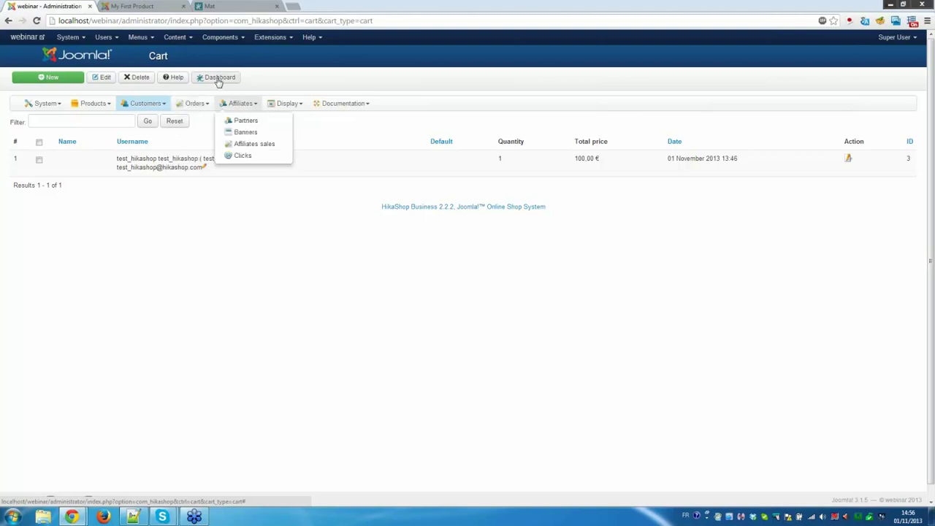
left_click(218, 80)
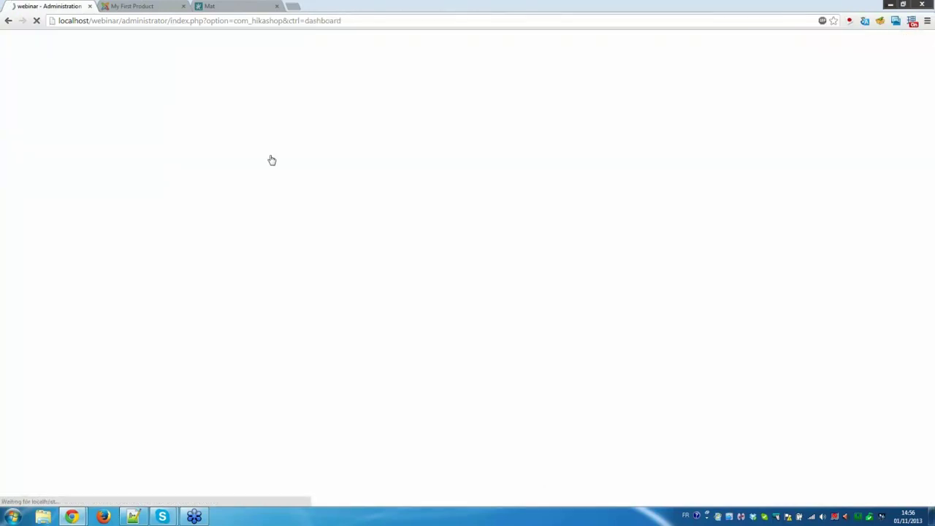
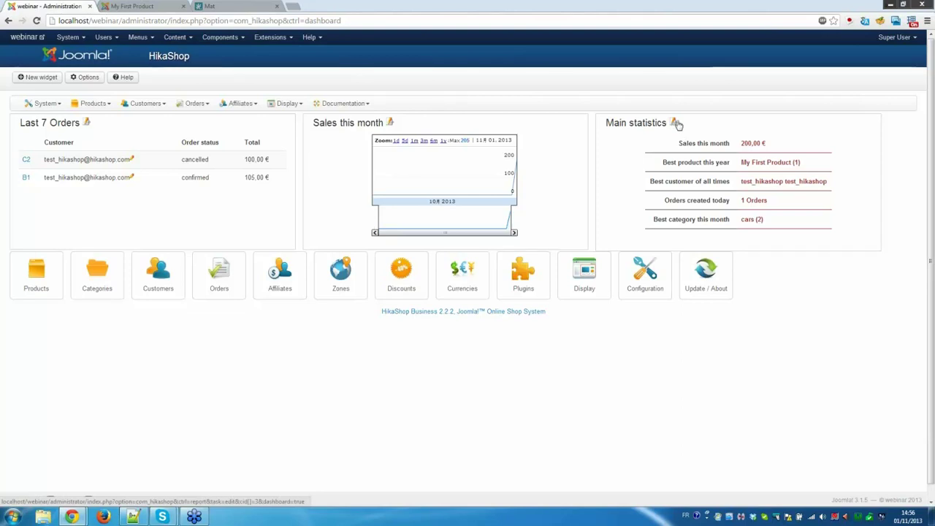
Open the Sales this month report for editing and keep its This month period.
left_click(391, 124)
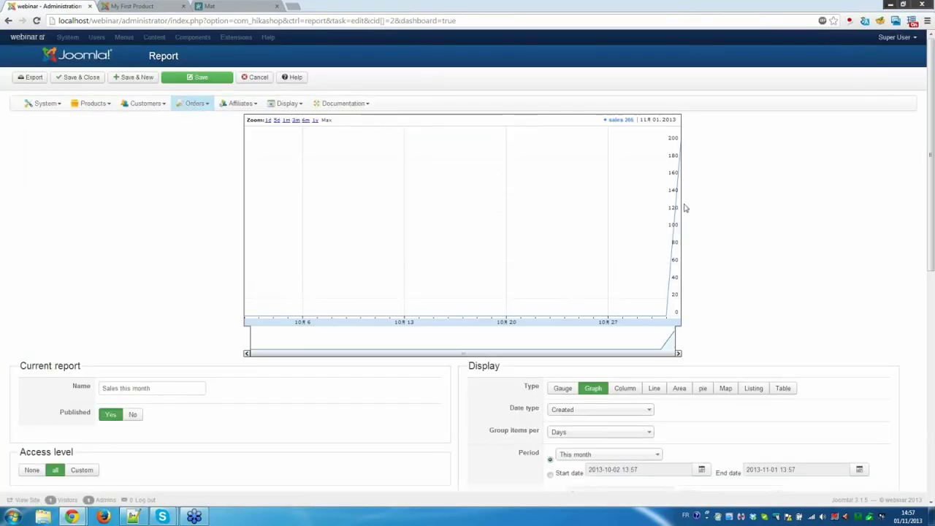
scroll(759, 221, "down", 3)
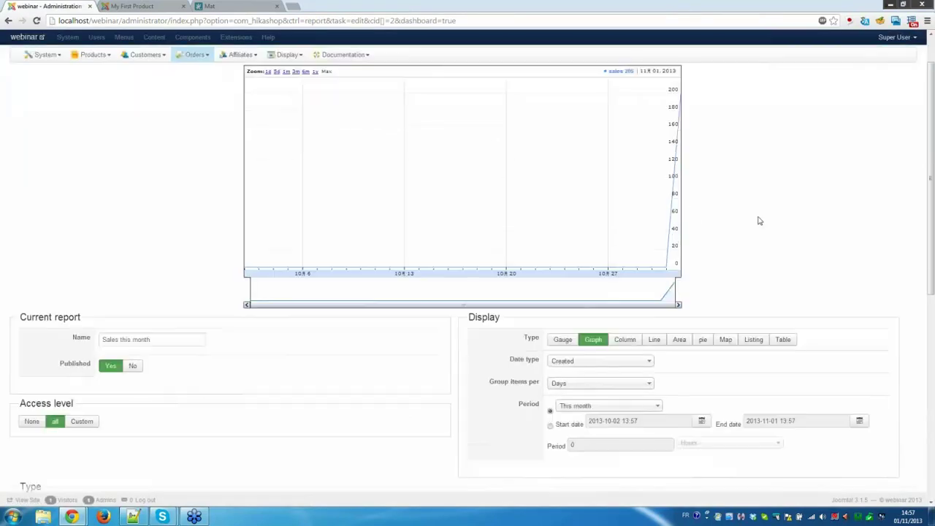
scroll(760, 220, "up", 1)
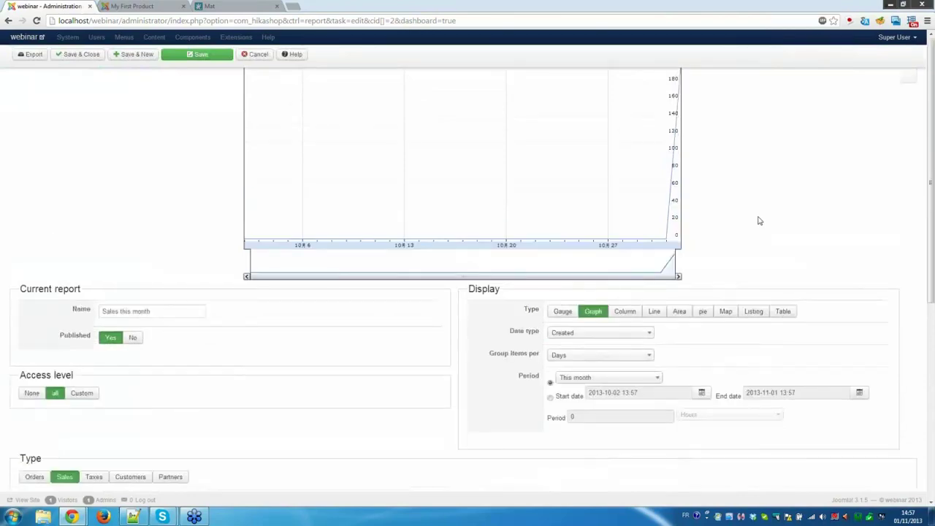
scroll(759, 221, "up", 1)
scroll(759, 220, "down", 2)
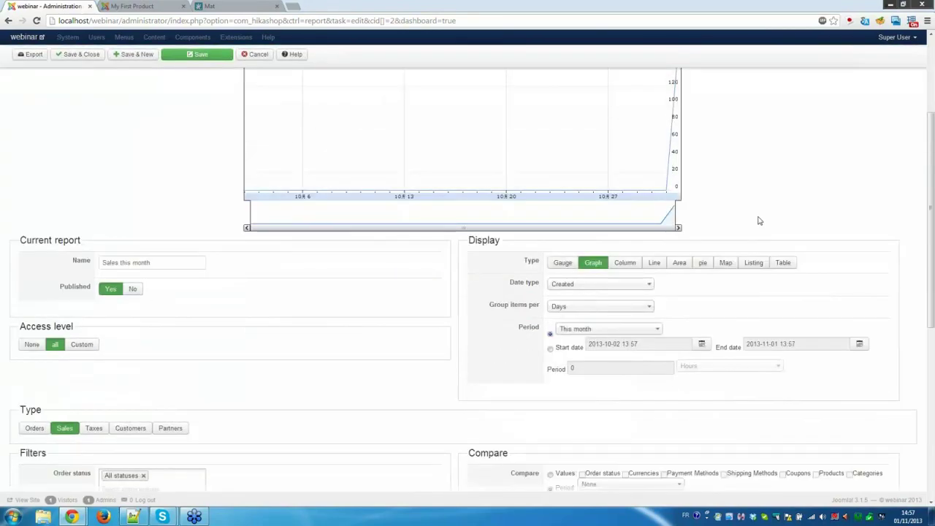
scroll(758, 218, "down", 1)
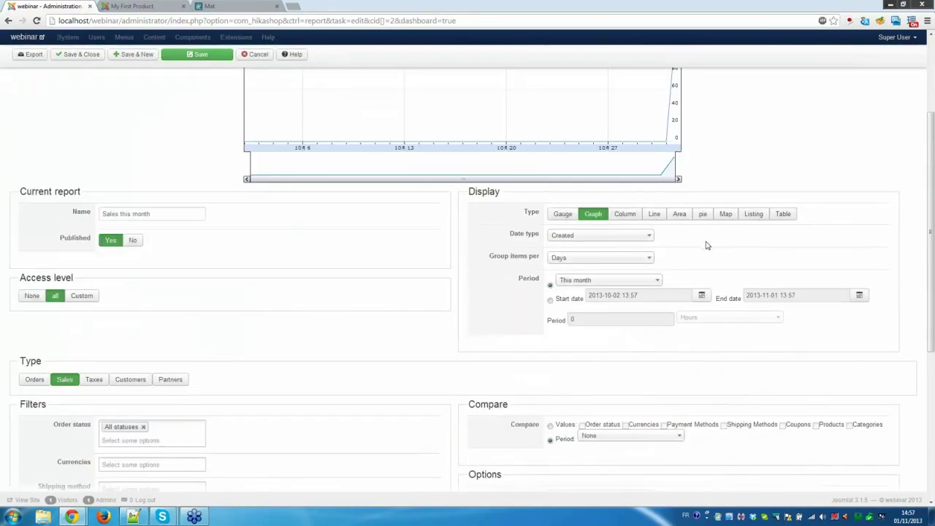
scroll(680, 242, "down", 1)
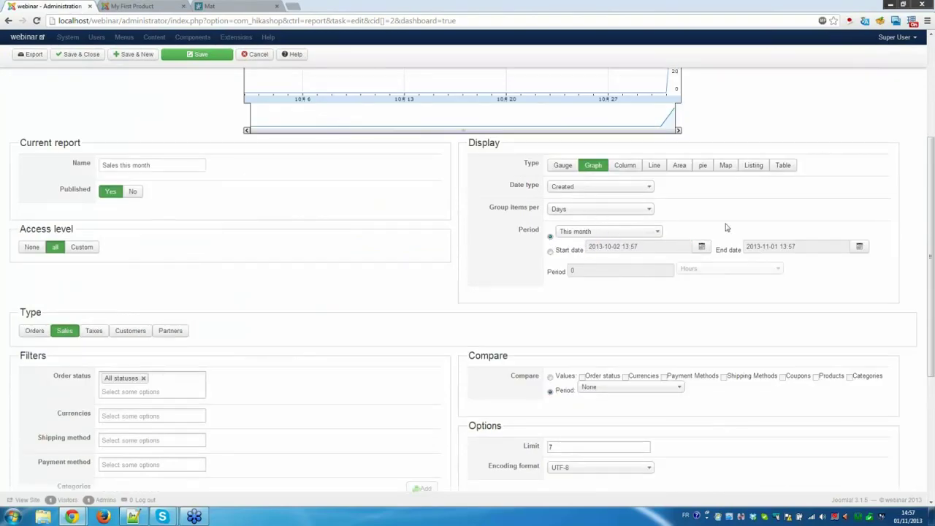
scroll(726, 228, "up", 5)
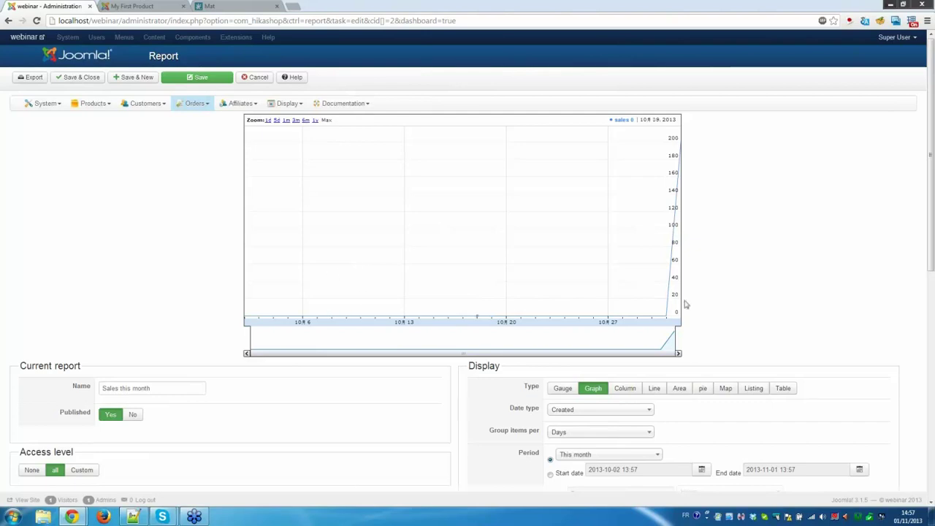
scroll(701, 299, "down", 3)
left_click(638, 331)
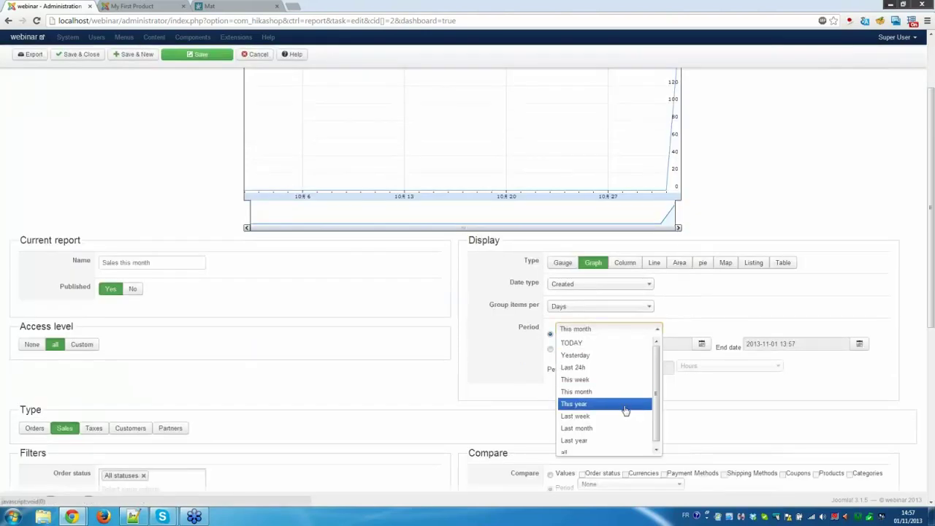
left_click(376, 383)
scroll(334, 340, "down", 3)
scroll(234, 292, "down", 1)
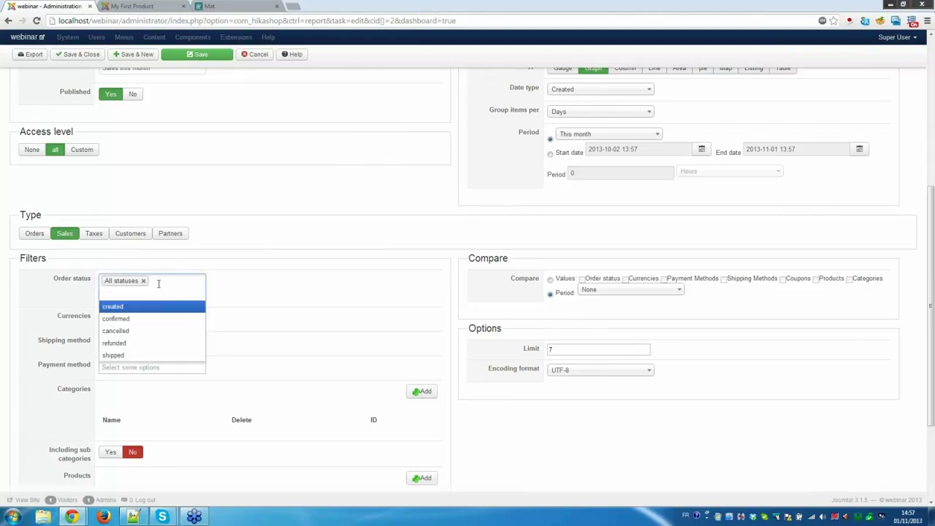
Restrict the report's order status filter to cancelled orders only.
left_click(134, 319)
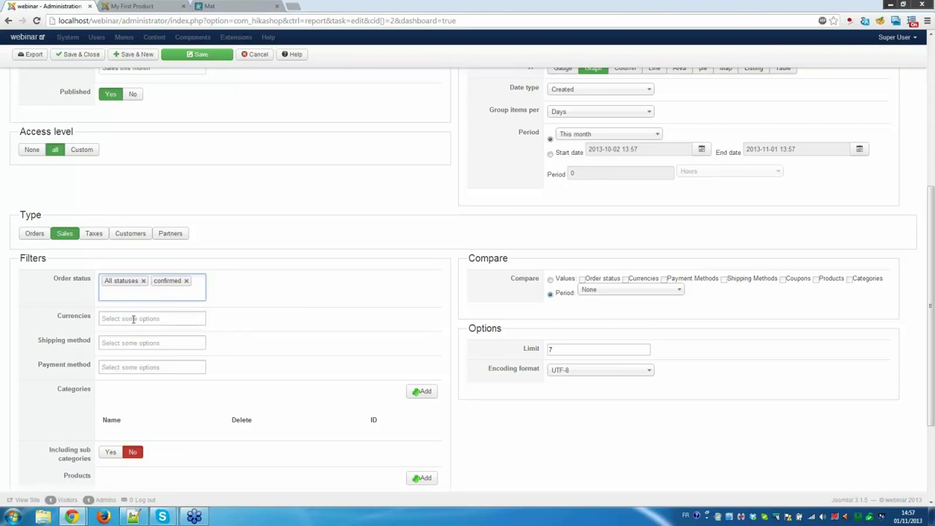
left_click(144, 281)
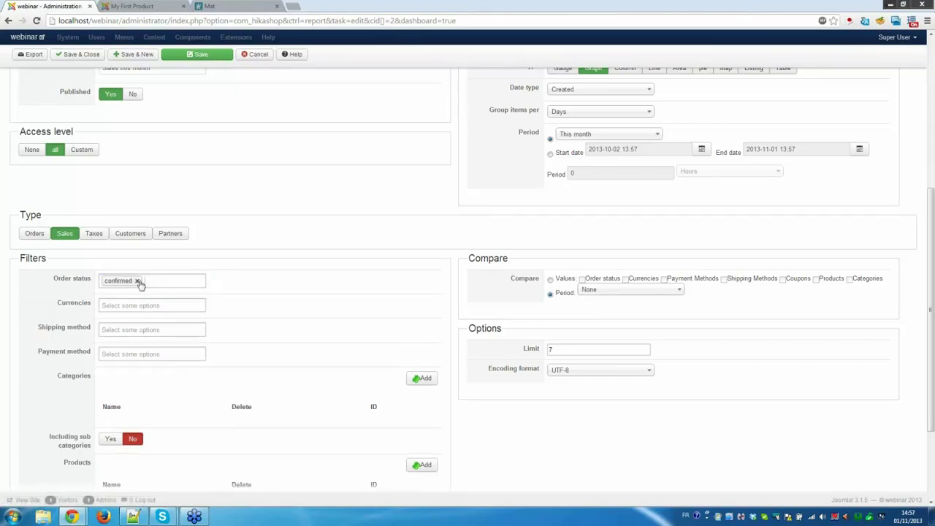
left_click(137, 281)
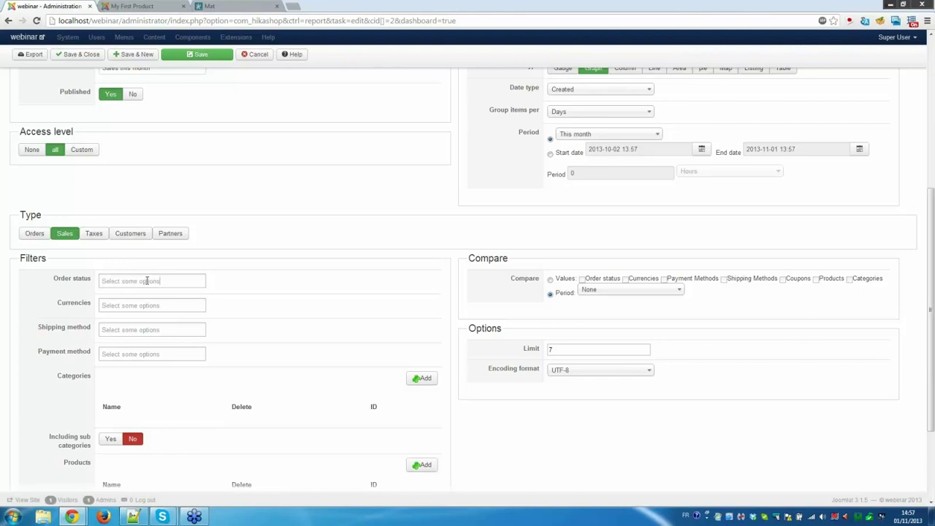
left_click(155, 281)
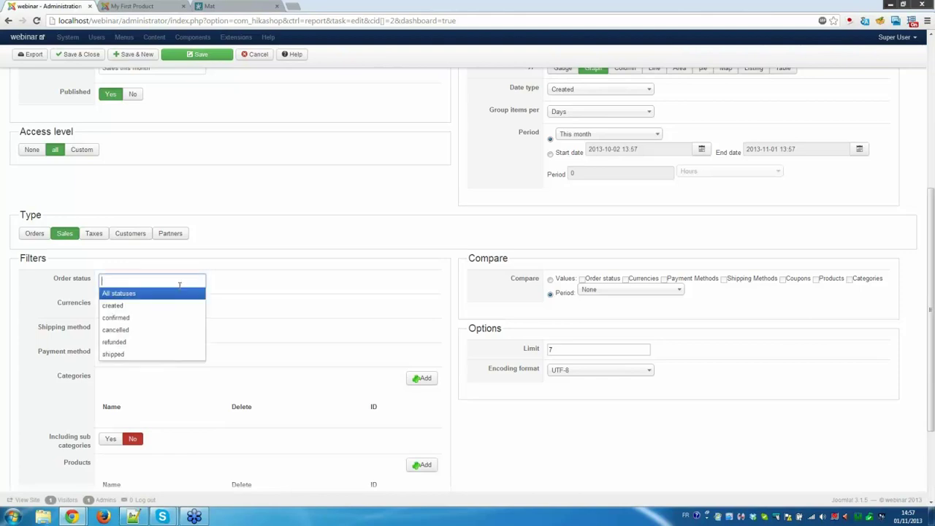
left_click(162, 336)
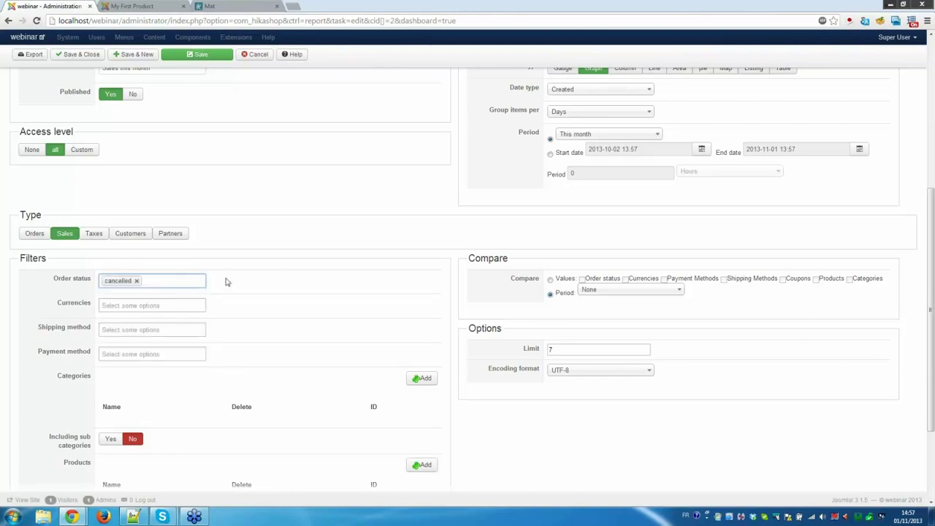
scroll(306, 257, "up", 2)
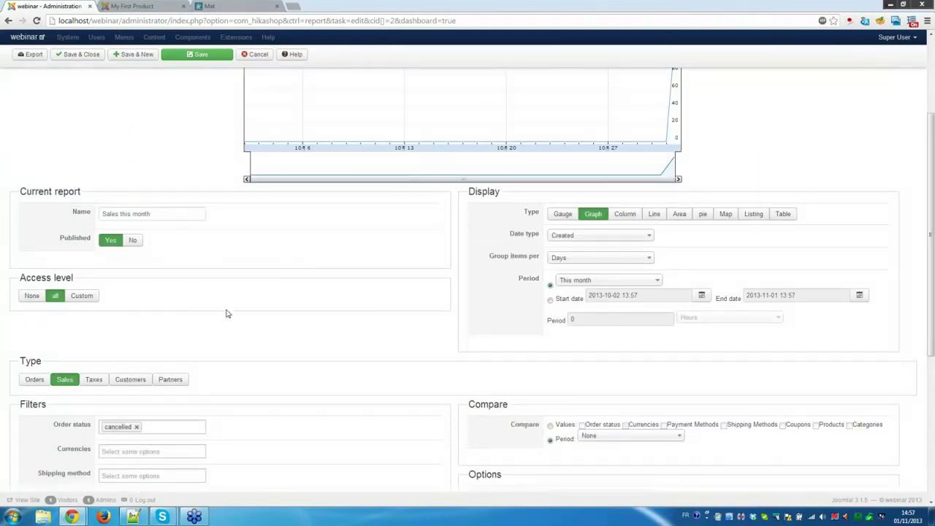
scroll(226, 314, "up", 2)
Save the report and review its cancelled-orders daily graph for this month.
left_click(192, 55)
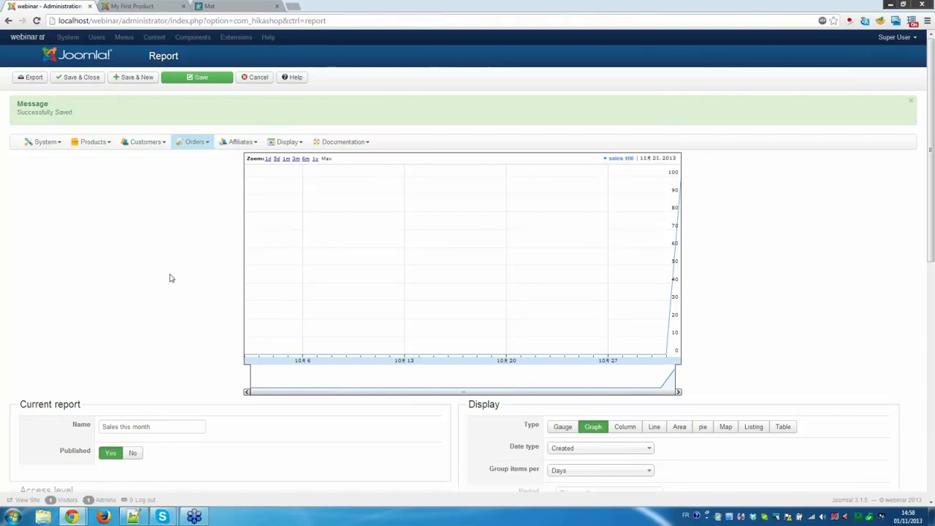
scroll(170, 279, "down", 3)
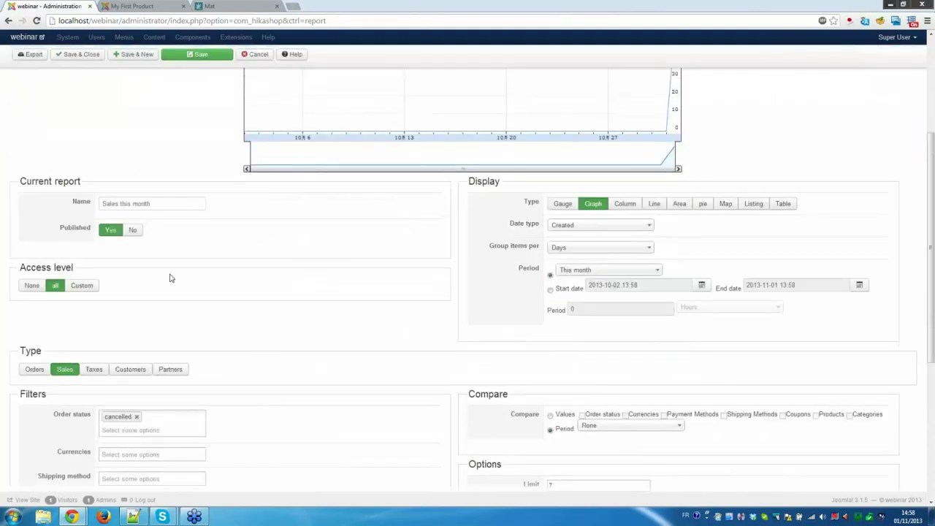
scroll(170, 276, "up", 3)
scroll(218, 255, "down", 1)
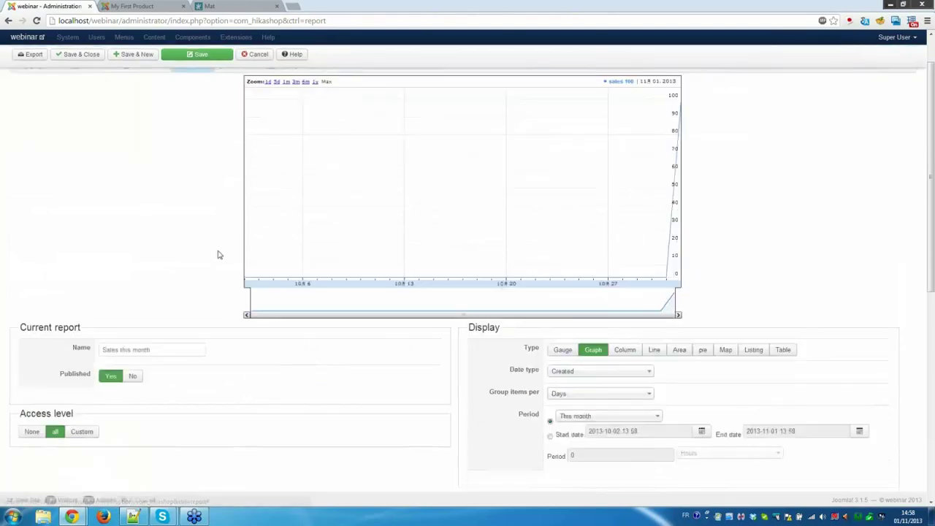
scroll(218, 255, "down", 2)
scroll(183, 204, "up", 3)
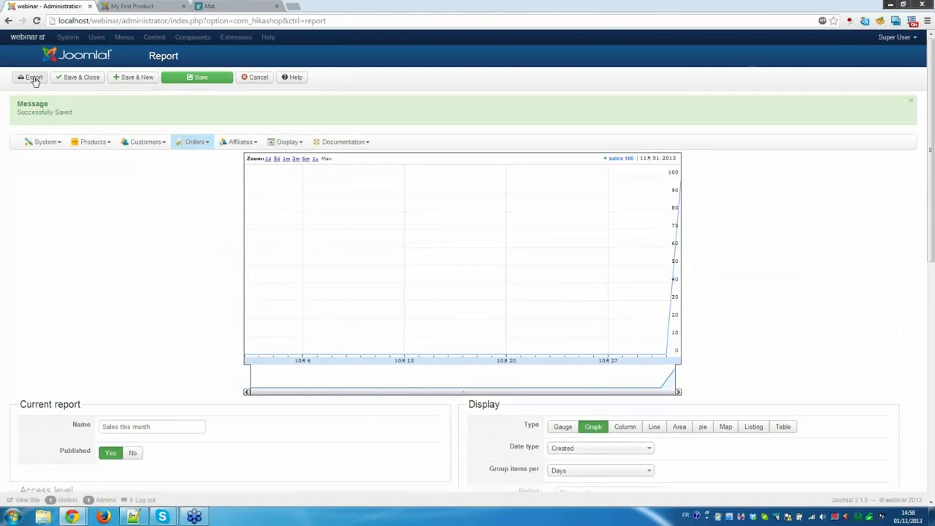
View the Orders list, then the Products list showing My First Product at 100.00 €.
left_click(195, 143)
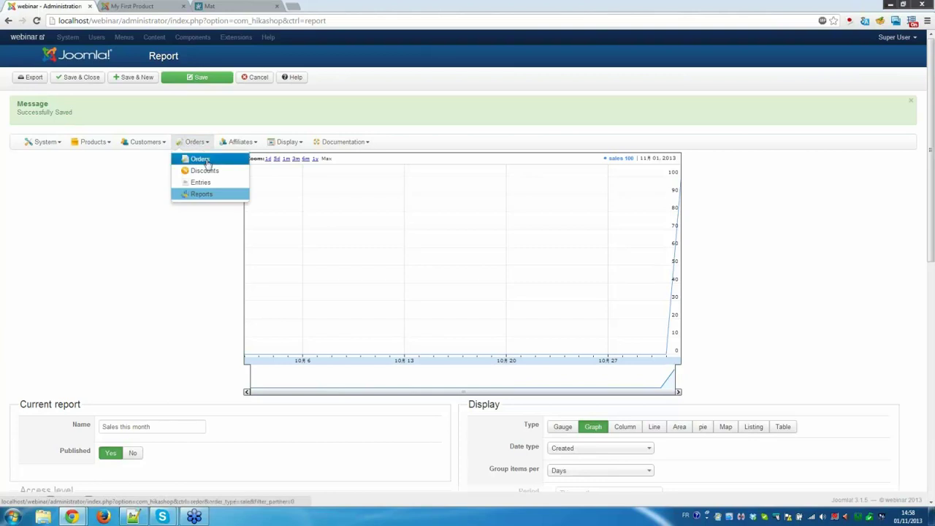
left_click(206, 160)
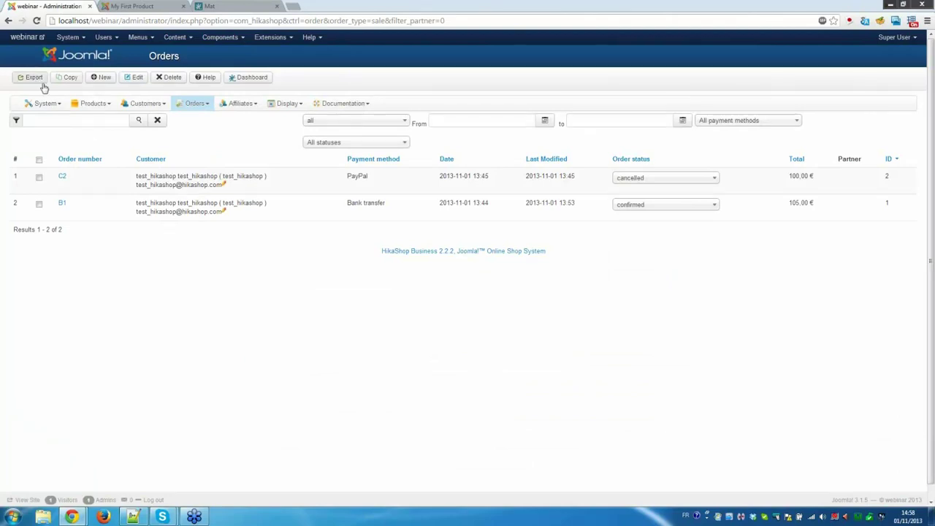
left_click(95, 106)
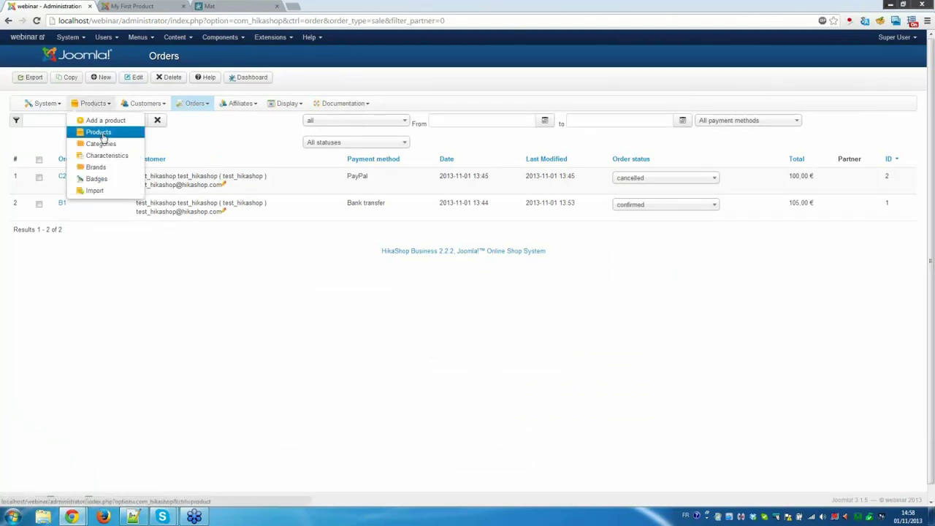
left_click(103, 136)
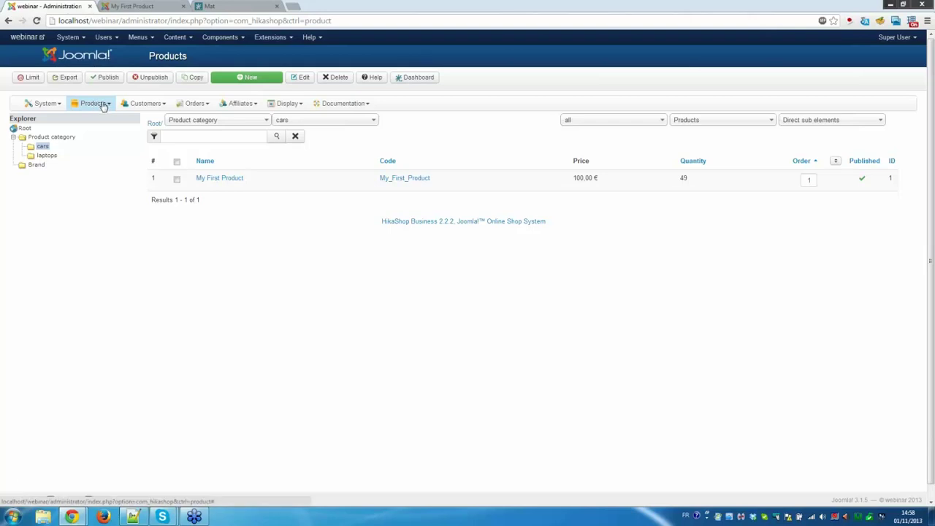
left_click(193, 105)
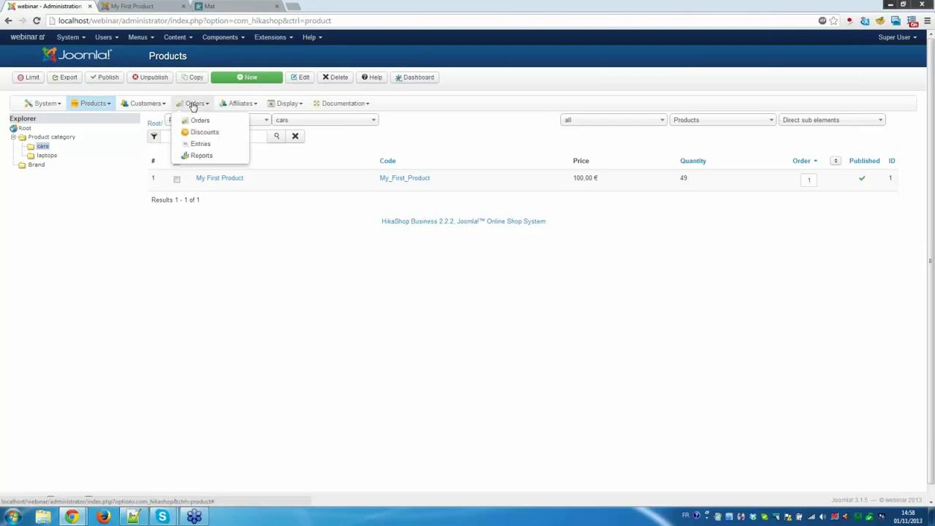
left_click(95, 104)
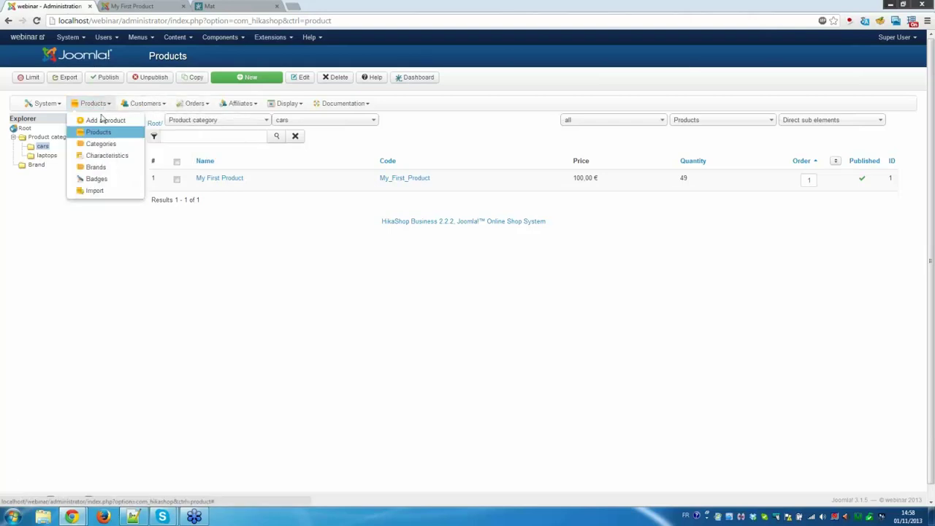
Open the product Import page and choose VirtueMart import, which reports VirtueMart not found.
left_click(103, 191)
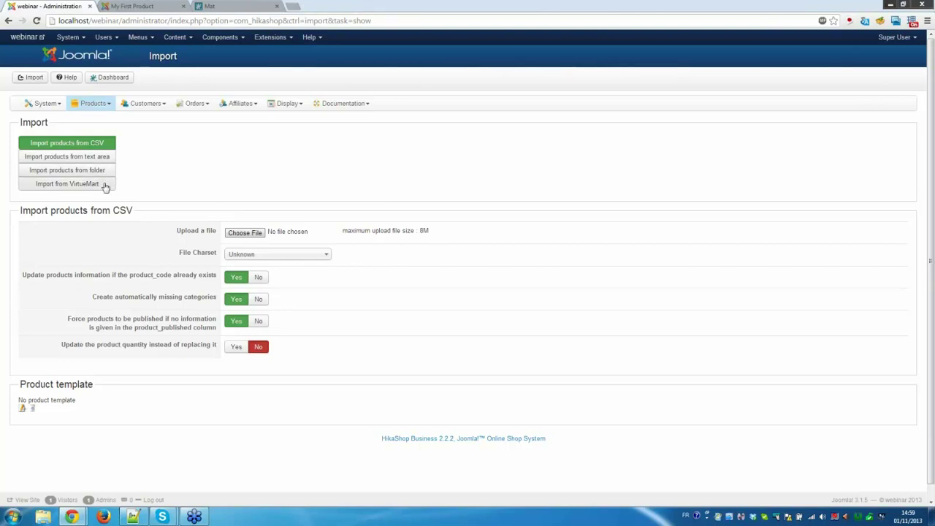
left_click(104, 185)
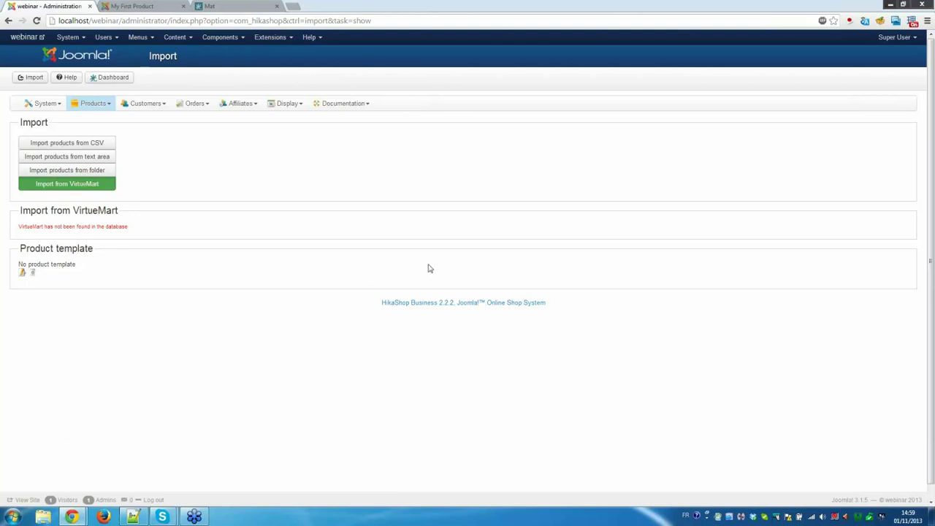
left_click(57, 105)
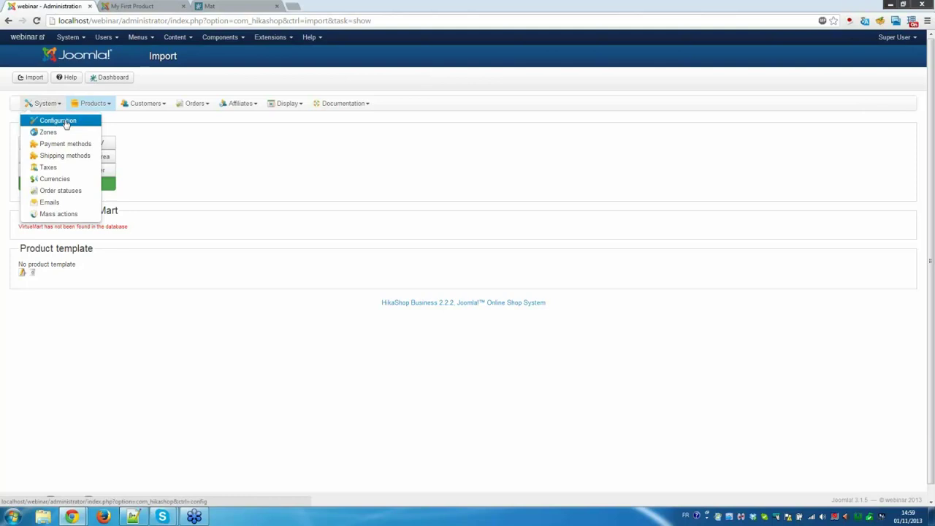
Open the Configuration's Features settings and jump to the Affiliate options.
left_click(65, 124)
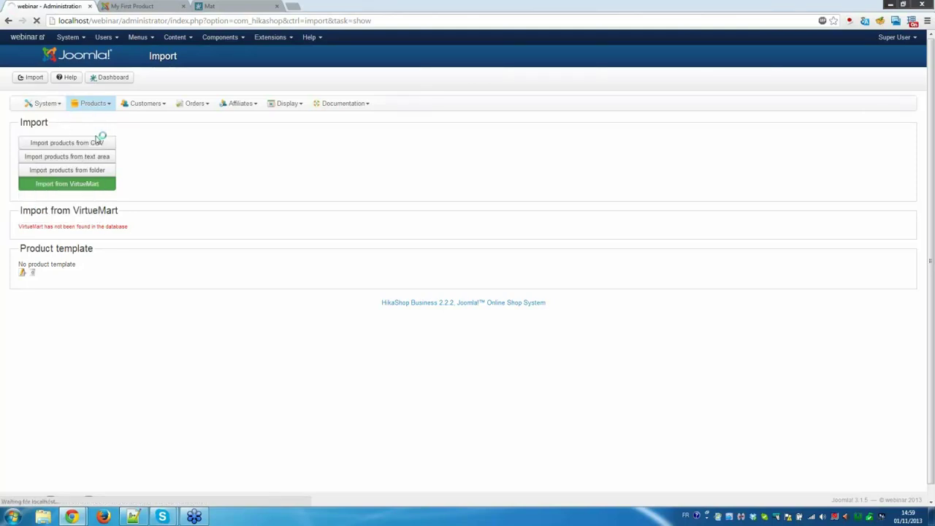
left_click(130, 123)
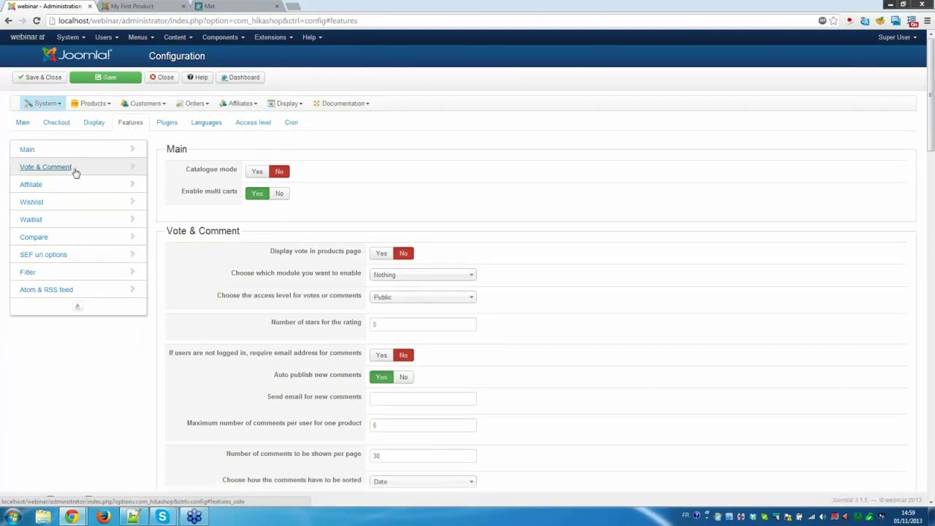
left_click(32, 186)
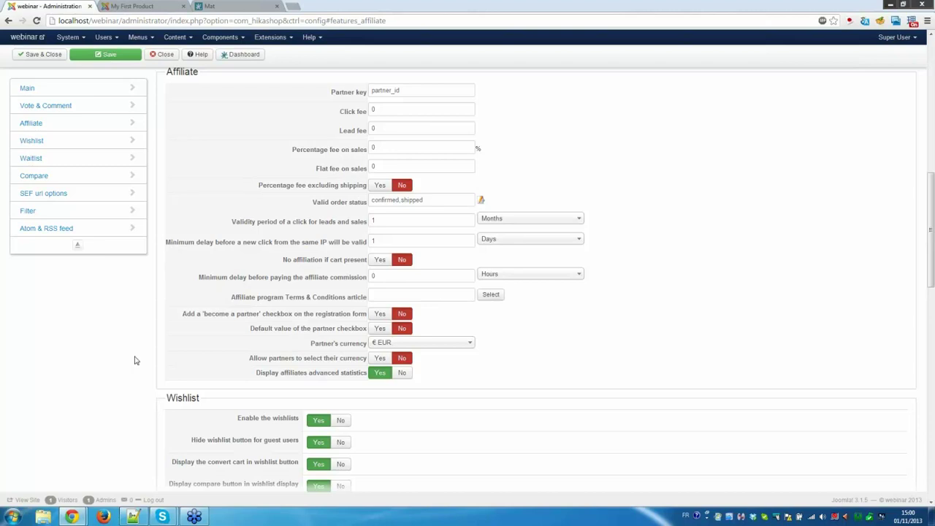
scroll(135, 360, "up", 10)
left_click(33, 103)
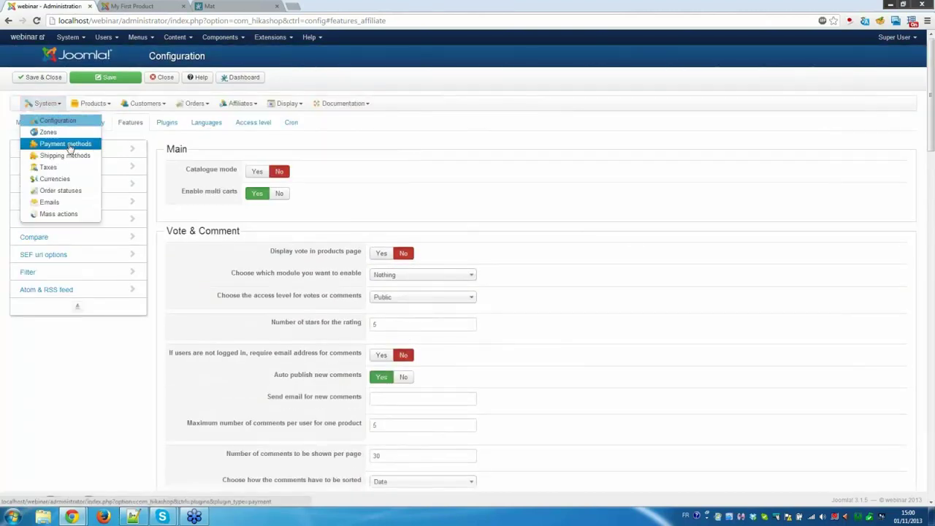
List every available payment plugin with its currency support, then bring in the HikaShop support page.
left_click(69, 145)
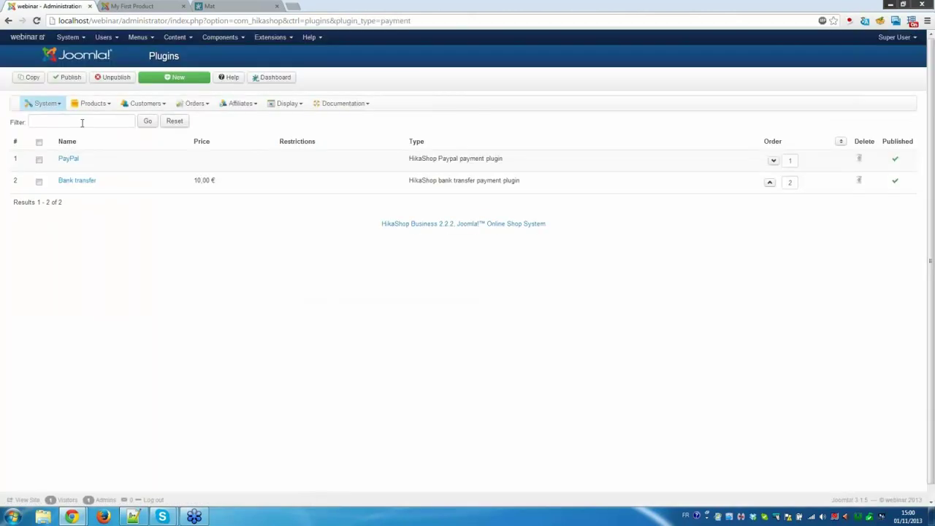
left_click(180, 79)
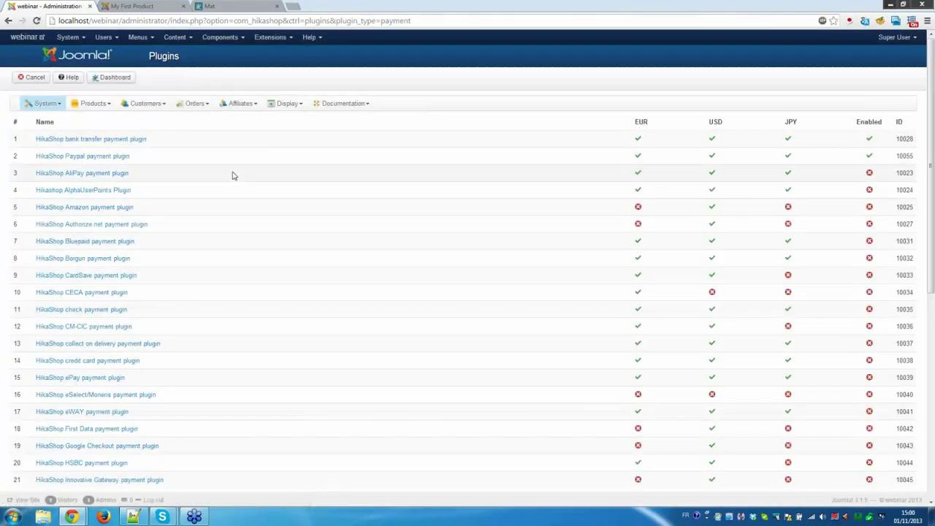
scroll(233, 175, "down", 5)
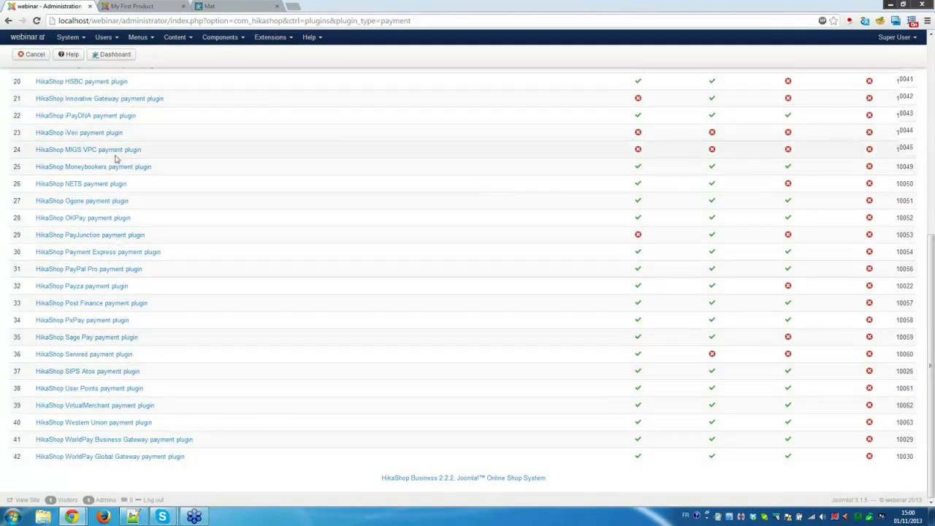
scroll(115, 158, "up", 3)
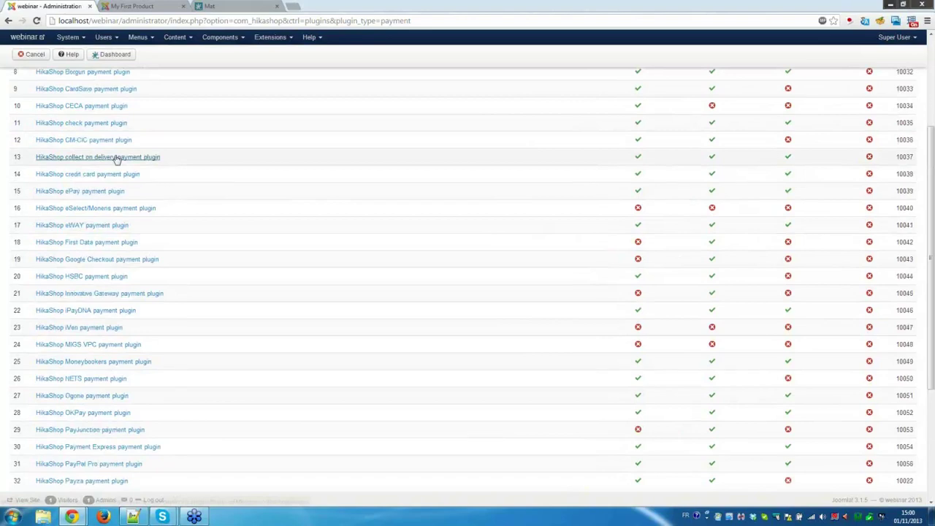
scroll(114, 158, "up", 2)
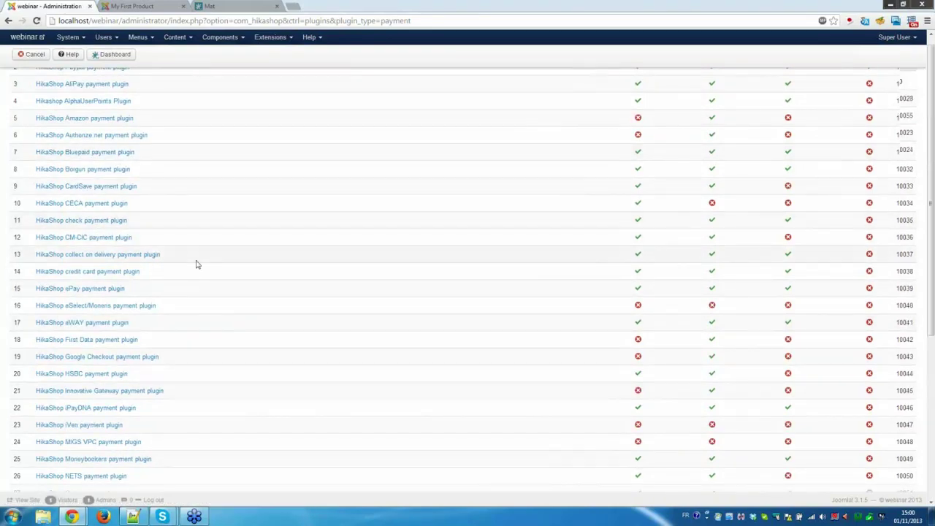
scroll(196, 265, "up", 2)
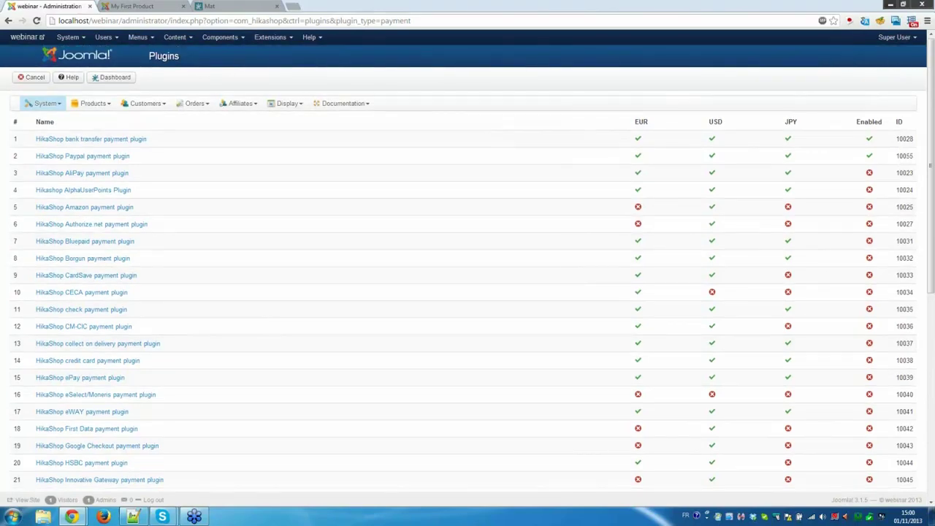
left_click_drag(1, 73, 363, 13)
scroll(365, 219, "down", 4)
mouse_move(311, 48)
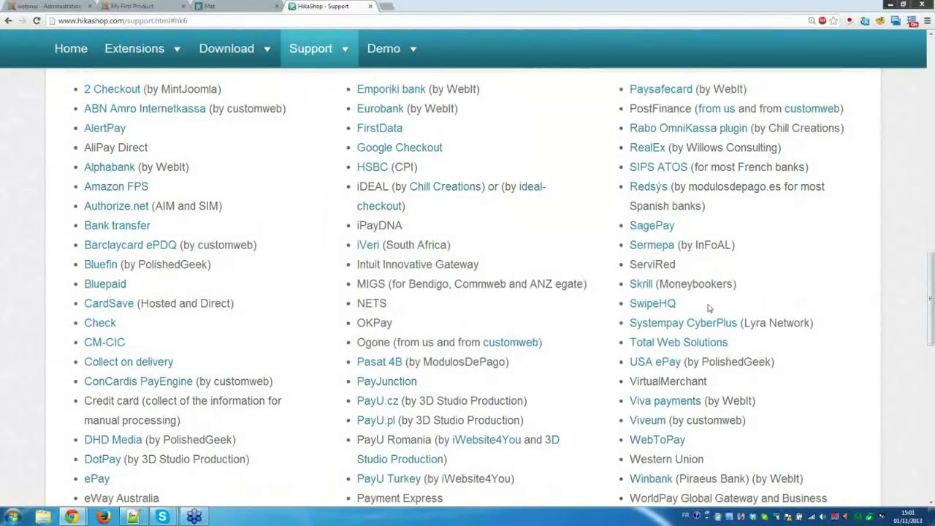
scroll(709, 309, "down", 1)
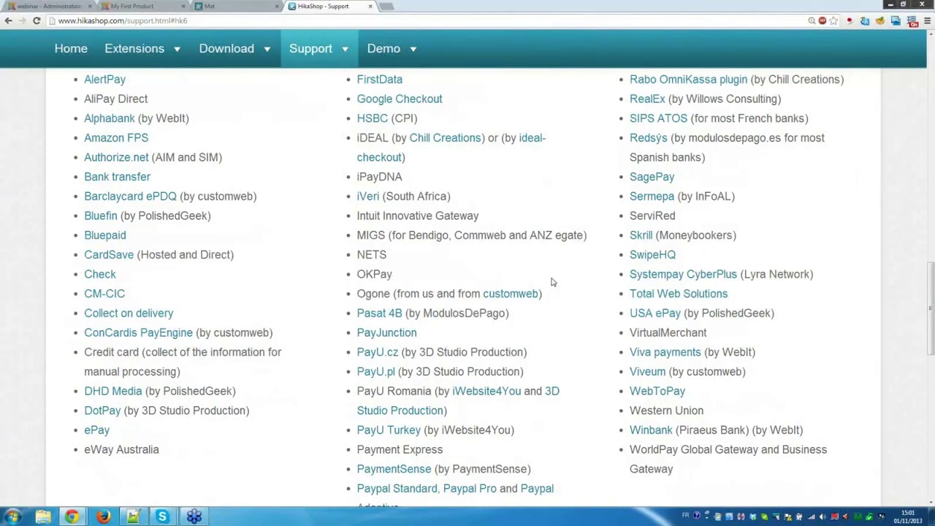
scroll(552, 282, "up", 3)
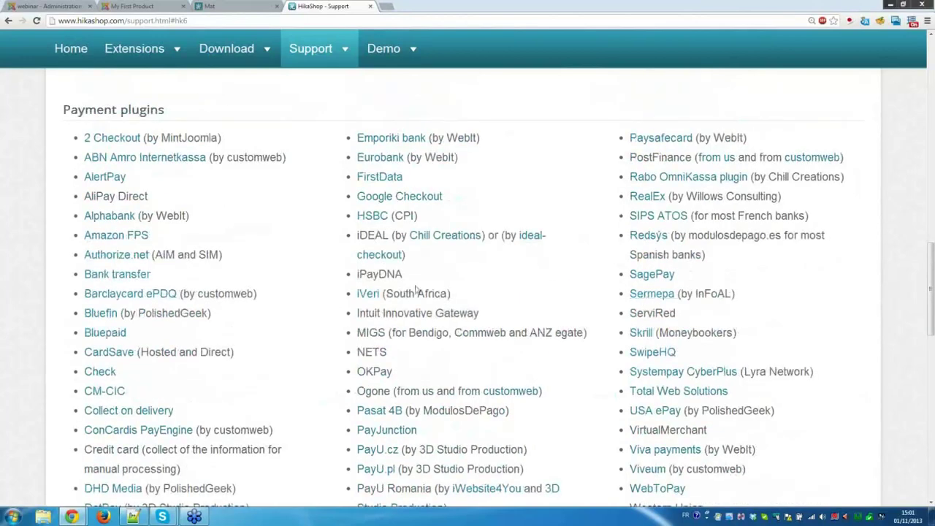
scroll(419, 285, "up", 3)
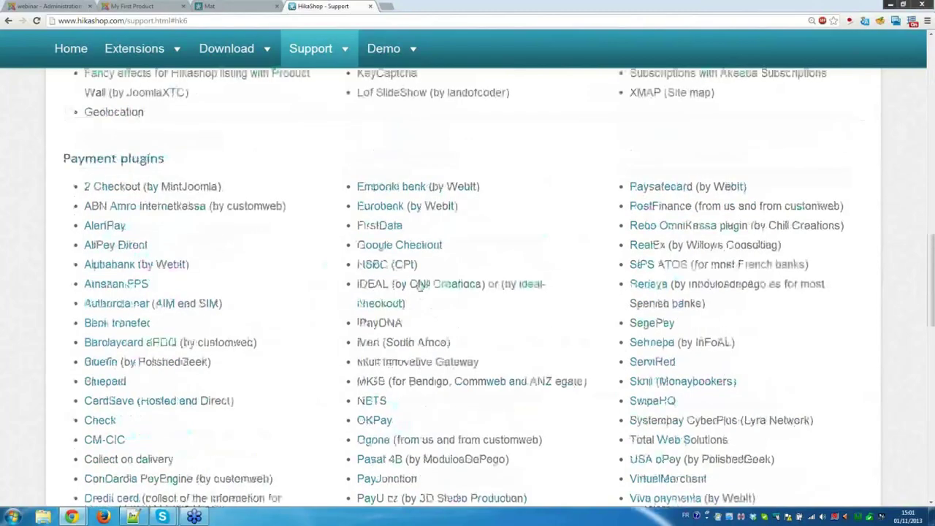
scroll(418, 285, "down", 3)
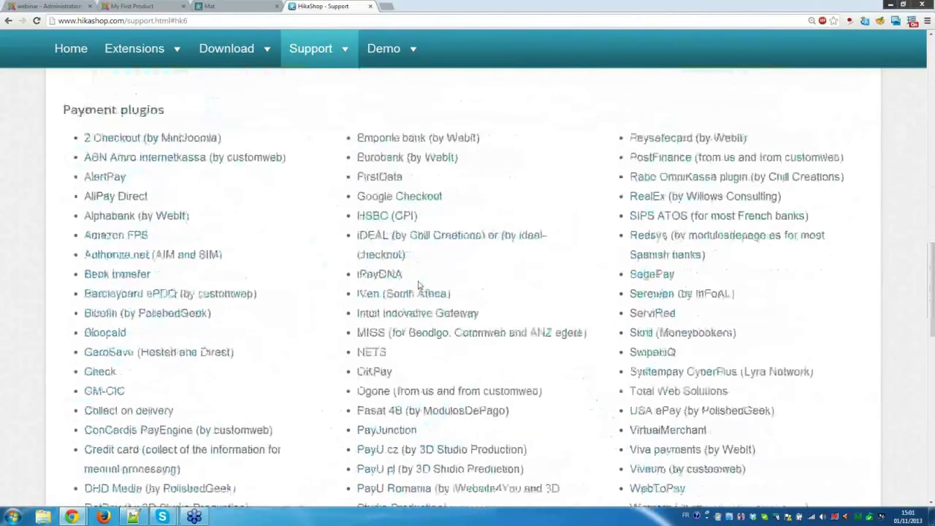
scroll(420, 285, "down", 3)
scroll(419, 285, "down", 5)
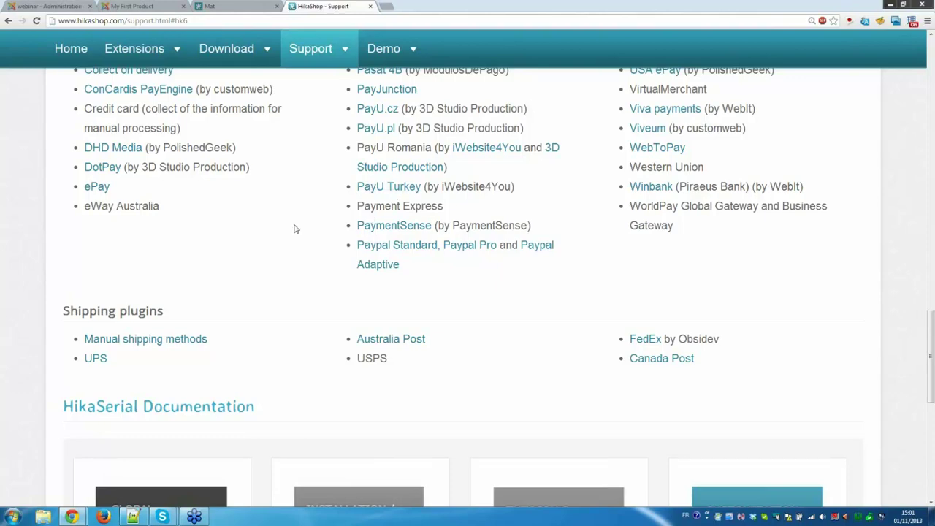
scroll(296, 228, "up", 5)
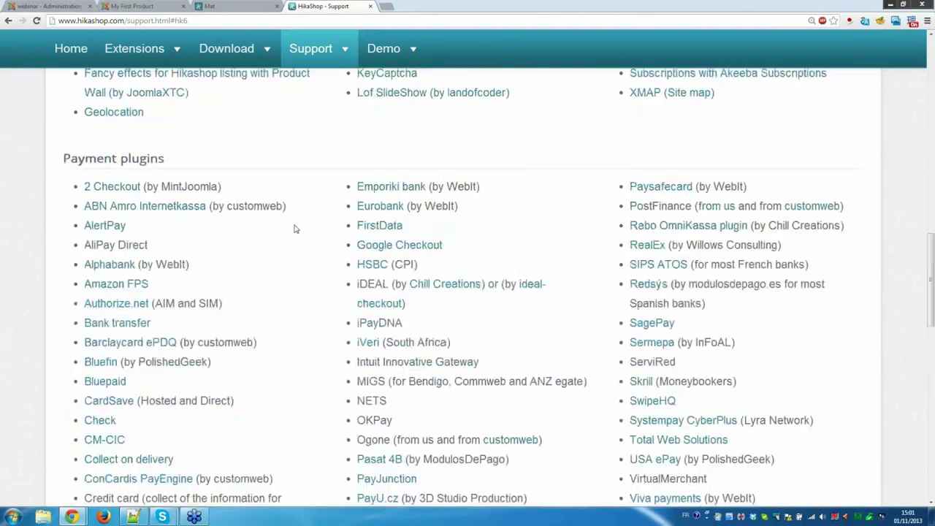
scroll(296, 229, "up", 1)
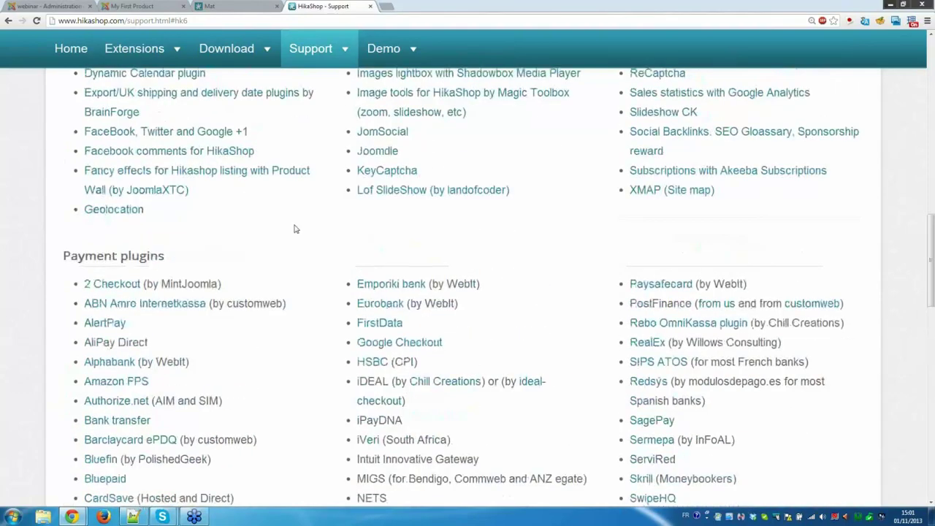
scroll(295, 229, "up", 2)
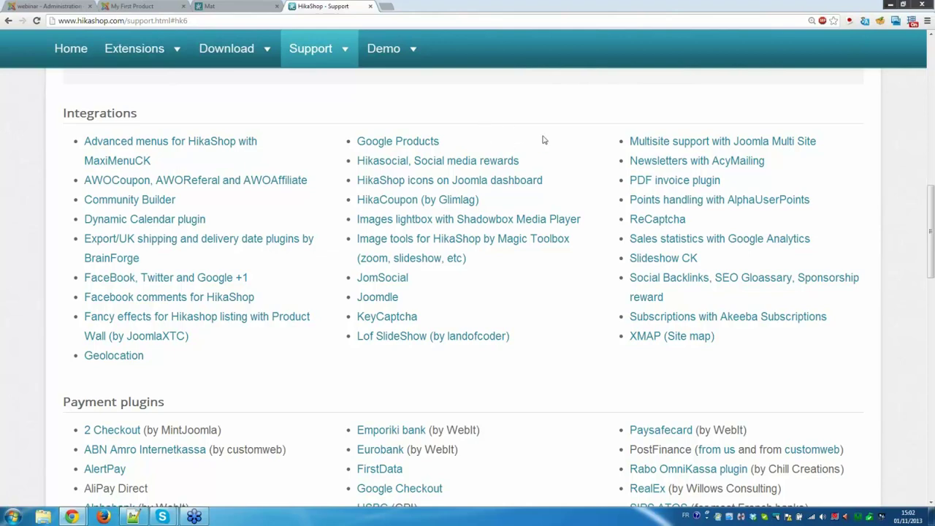
Show the Extensions menu with prices: Essential 49,95€, Business 99,90€, HikaMarket 75€/150€, HikaSerial 39,95€.
scroll(543, 139, "down", 2)
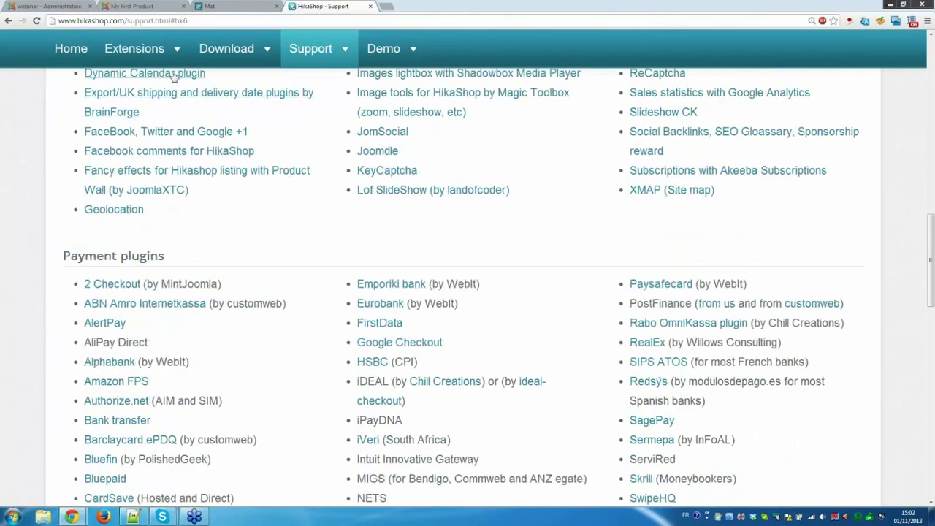
mouse_move(162, 54)
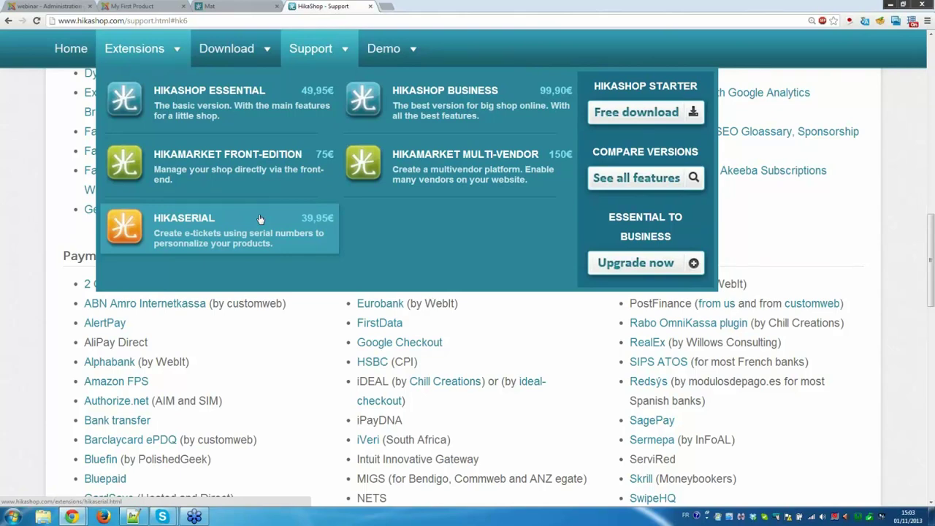
Open the HikaMarket Multi-vendor product page and scroll through its details.
left_click(416, 177)
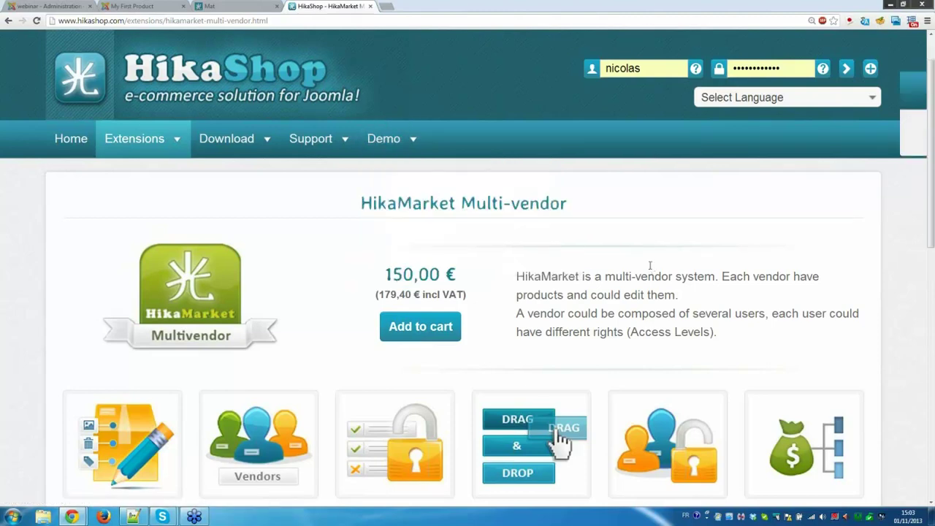
scroll(650, 266, "down", 1)
scroll(649, 266, "down", 2)
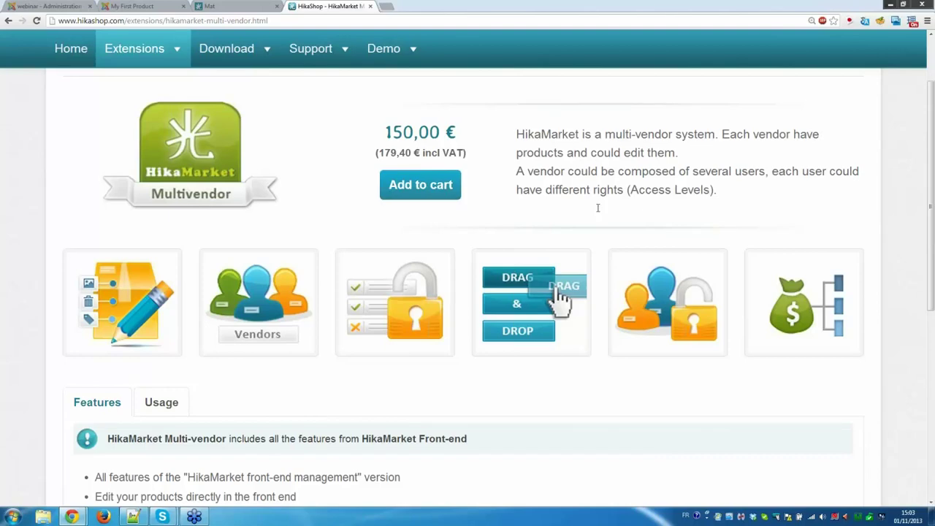
scroll(598, 208, "up", 3)
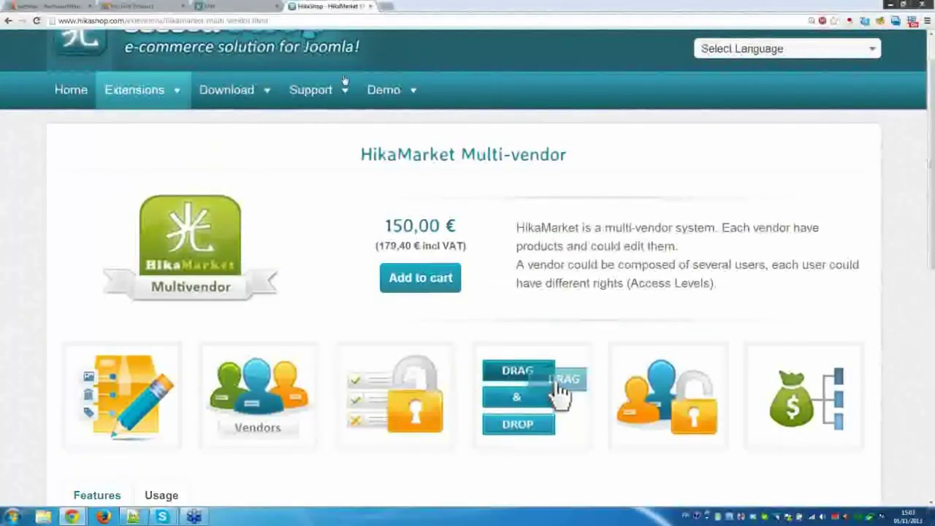
On the demo store, load the HikaMarket vendor control panel via Other features.
mouse_move(344, 79)
left_click(219, 6)
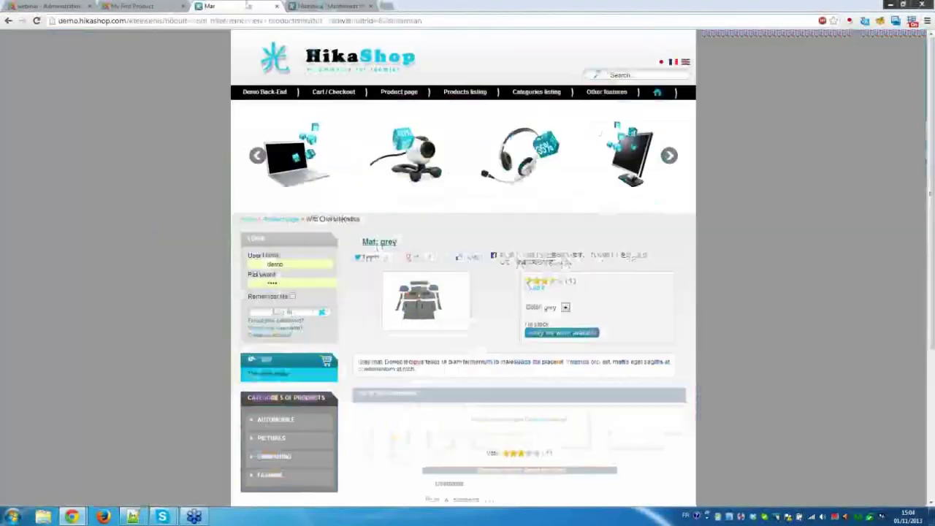
mouse_move(618, 92)
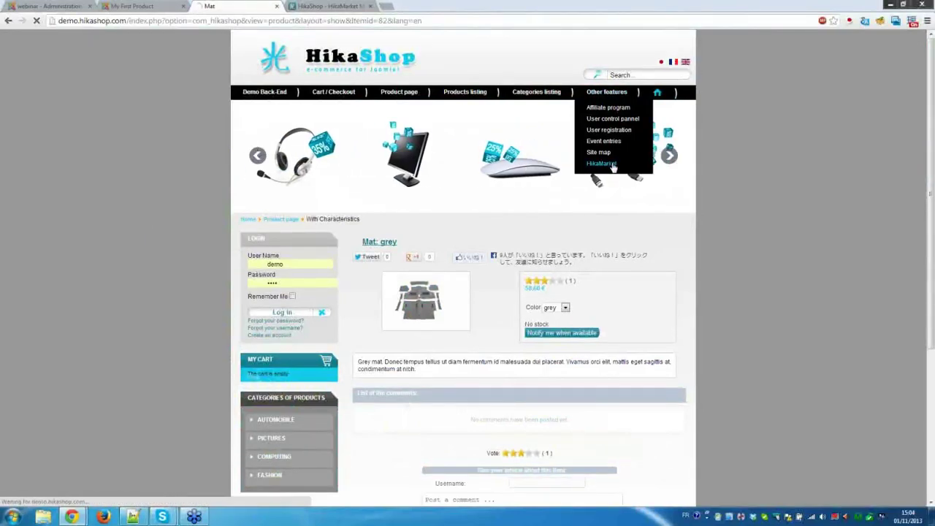
left_click(602, 163)
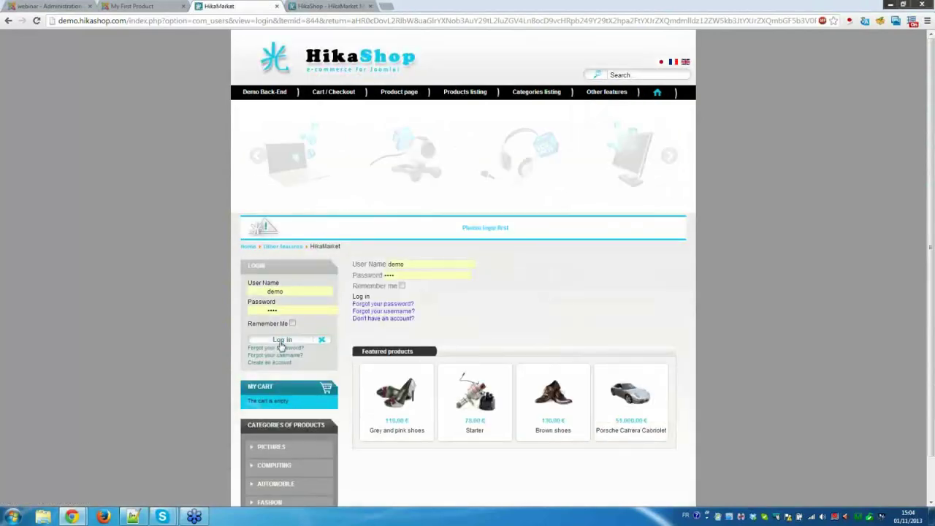
mouse_move(597, 126)
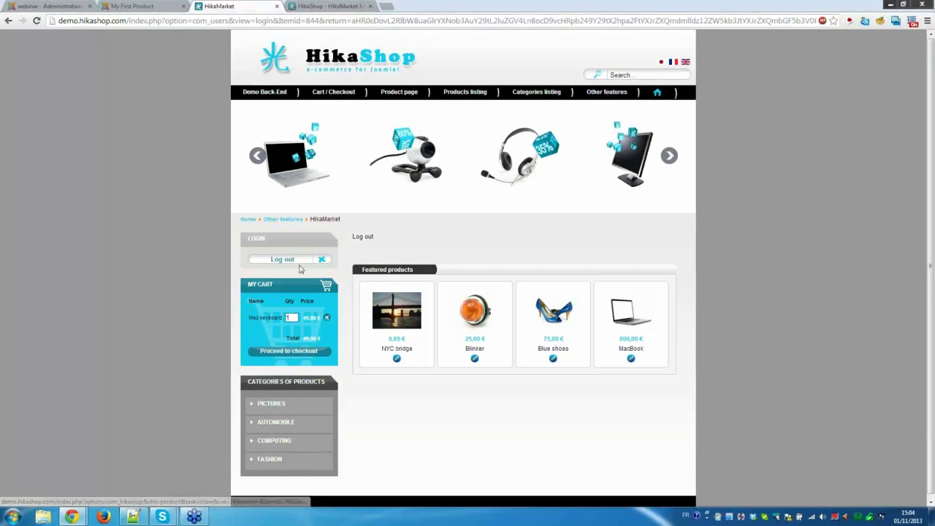
mouse_move(606, 93)
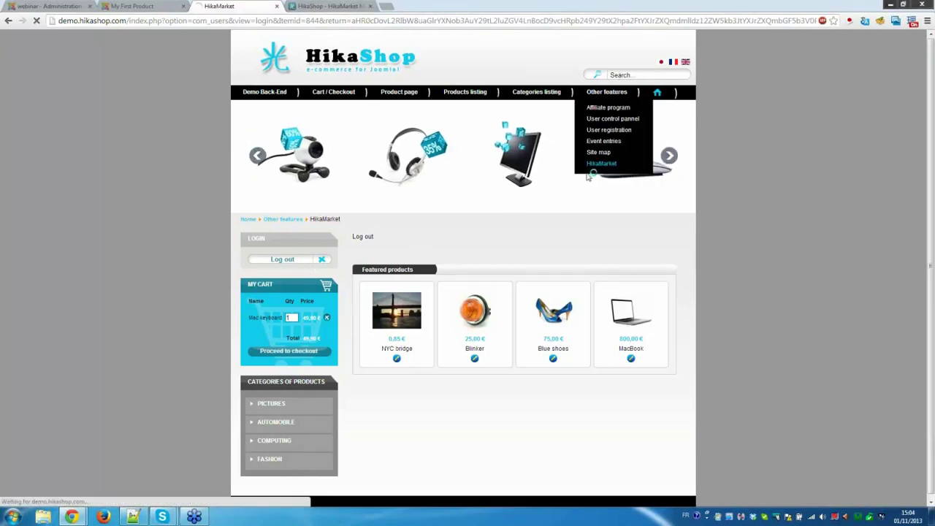
left_click(646, 171)
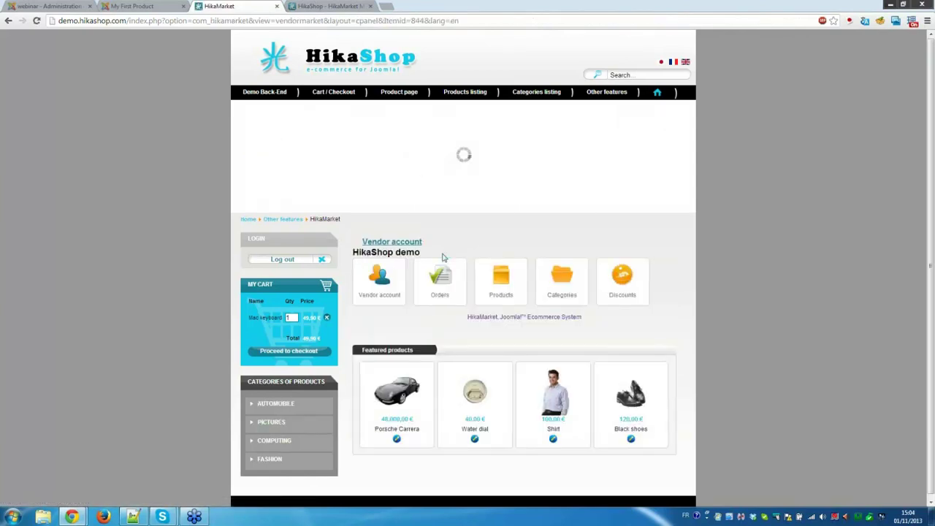
Edit the Brown shoes product from the vendor's product list and review its form.
left_click(501, 277)
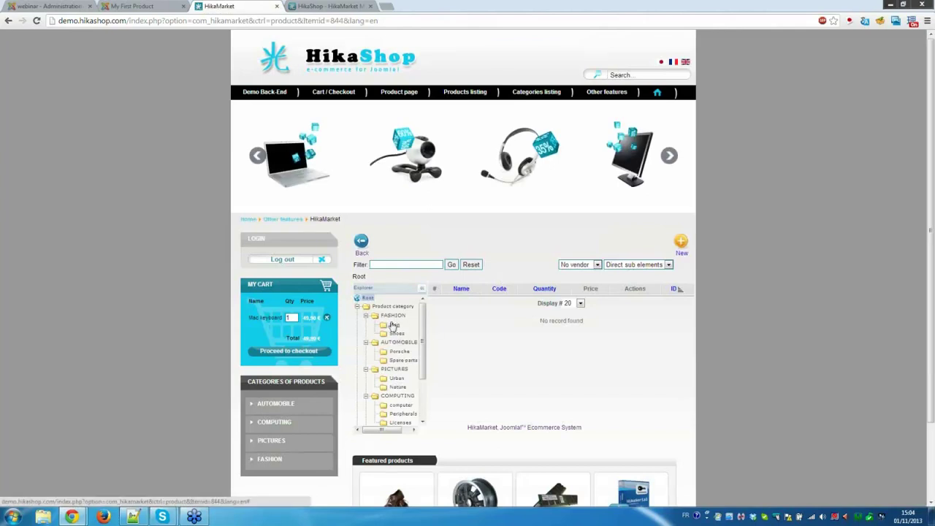
scroll(473, 330, "down", 2)
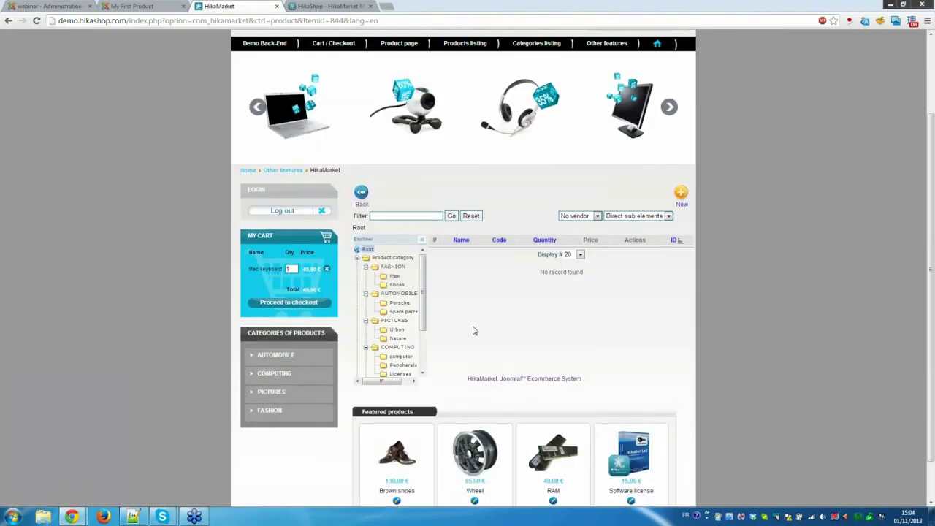
left_click(396, 457)
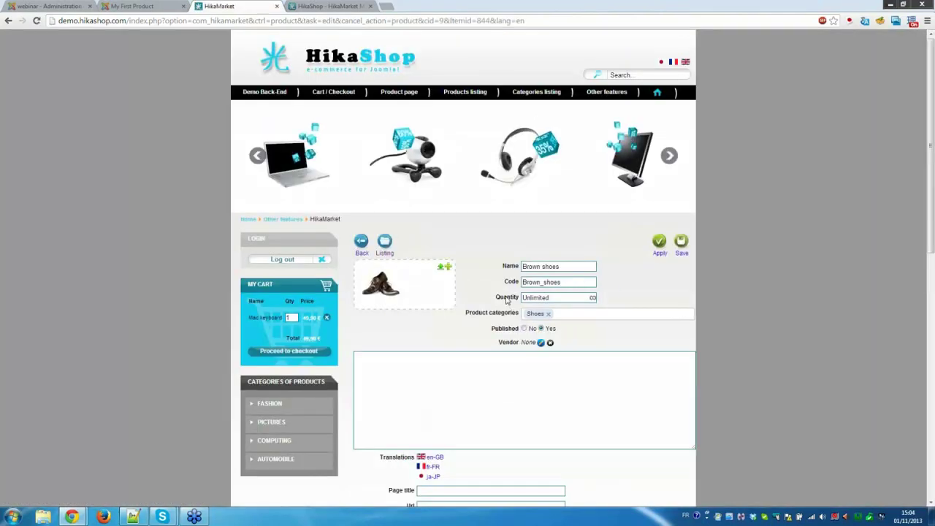
scroll(501, 296, "down", 2)
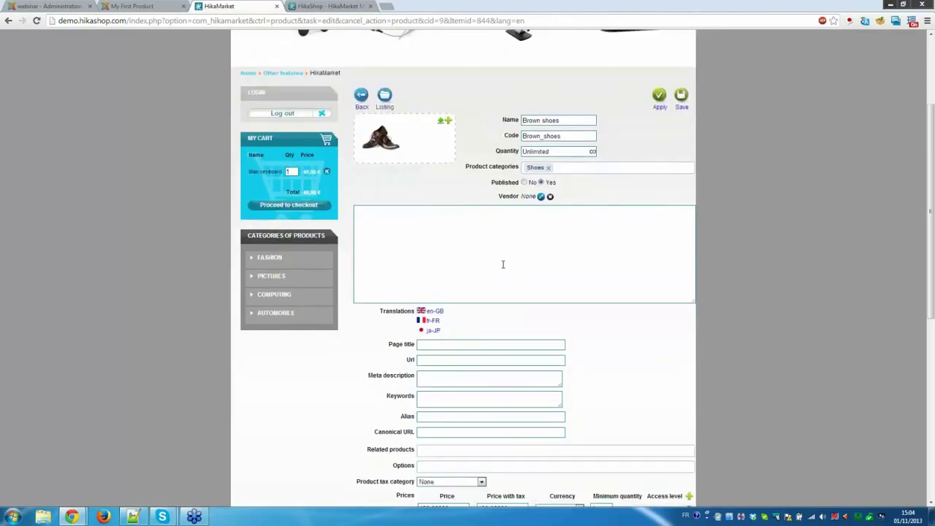
mouse_move(380, 139)
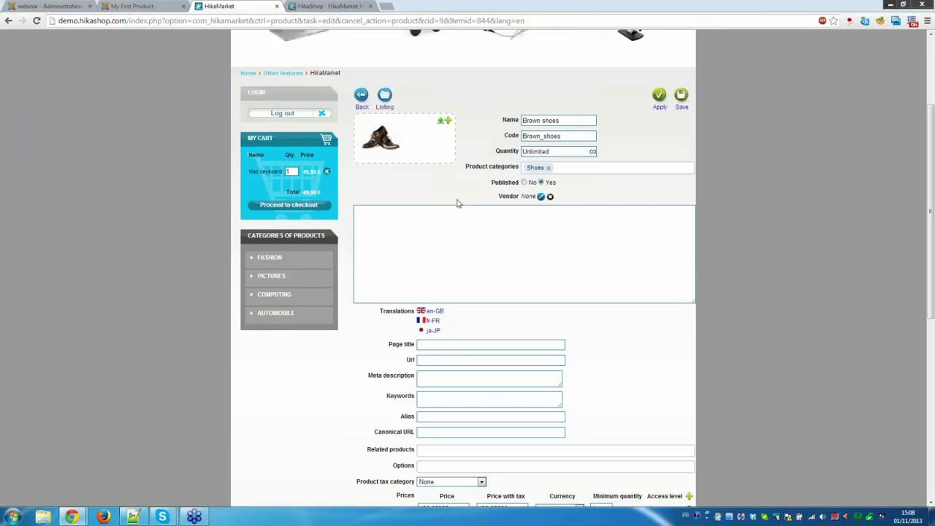
scroll(458, 203, "up", 1)
scroll(457, 203, "up", 2)
Open the Desktop tower product with options and set its colour to leather.
mouse_move(394, 93)
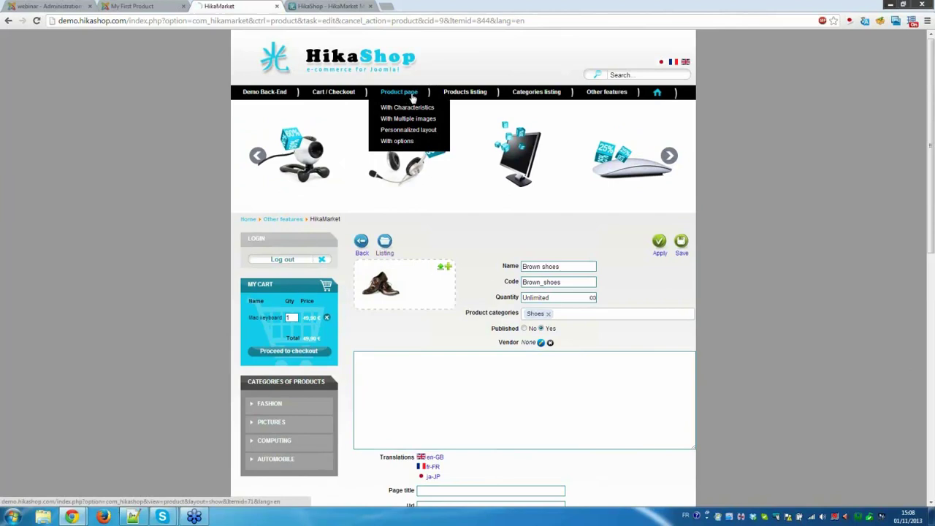
left_click(402, 145)
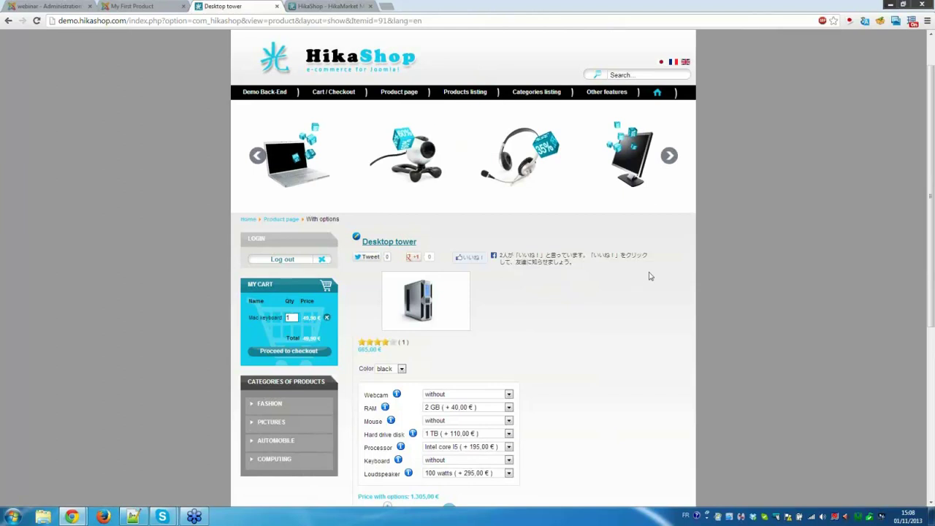
scroll(650, 276, "down", 3)
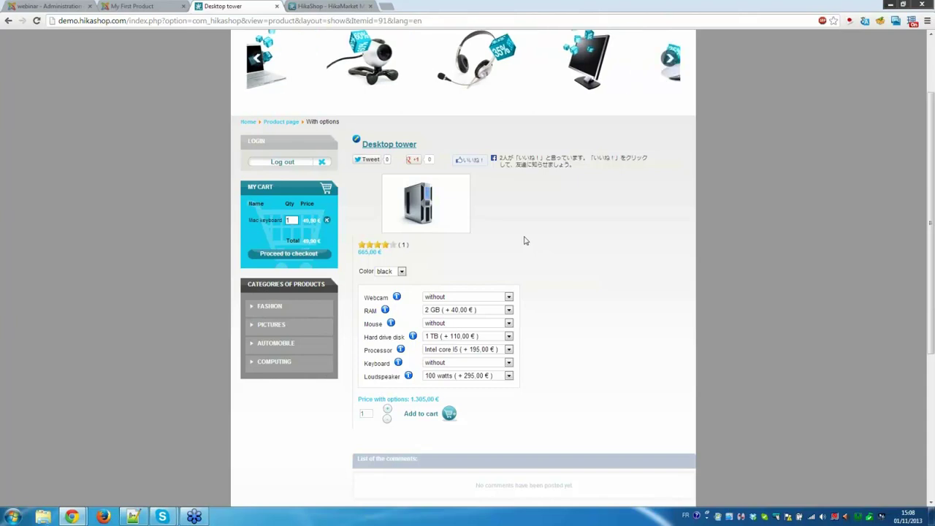
left_click(402, 272)
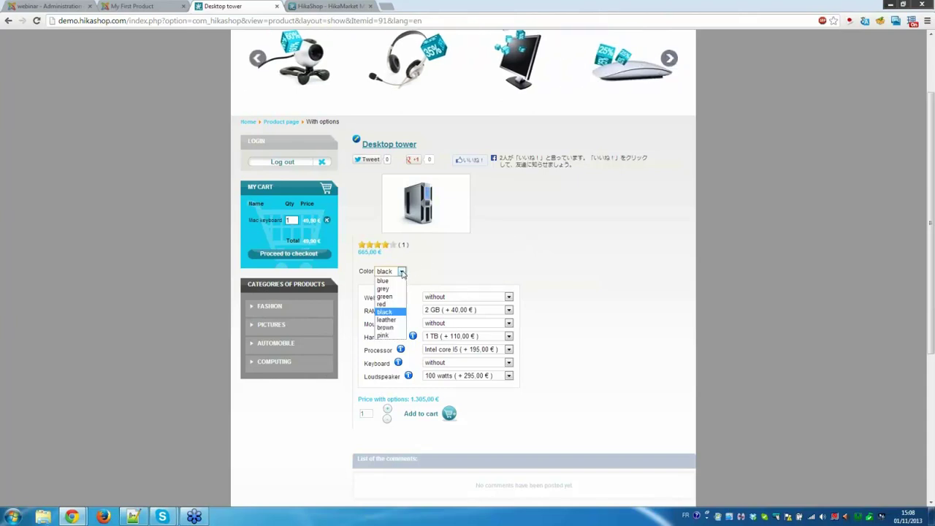
left_click(386, 288)
left_click(394, 272)
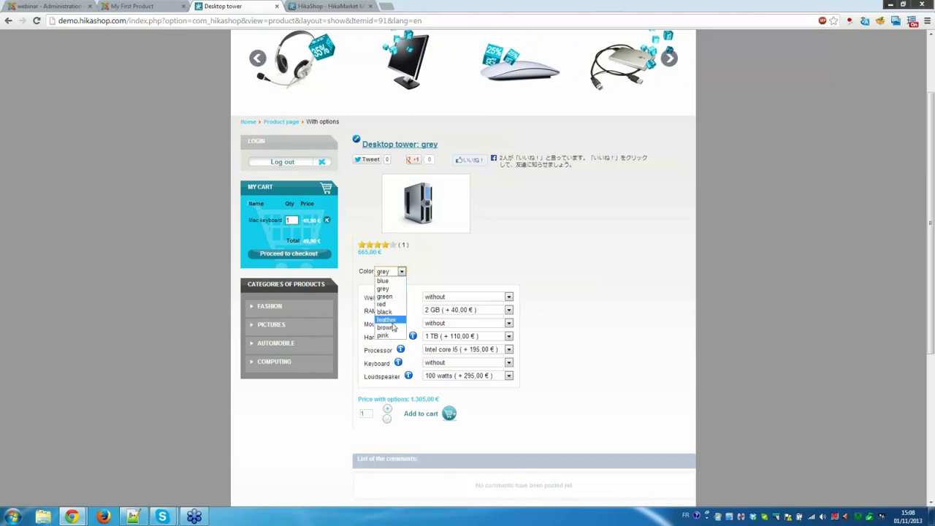
left_click(391, 320)
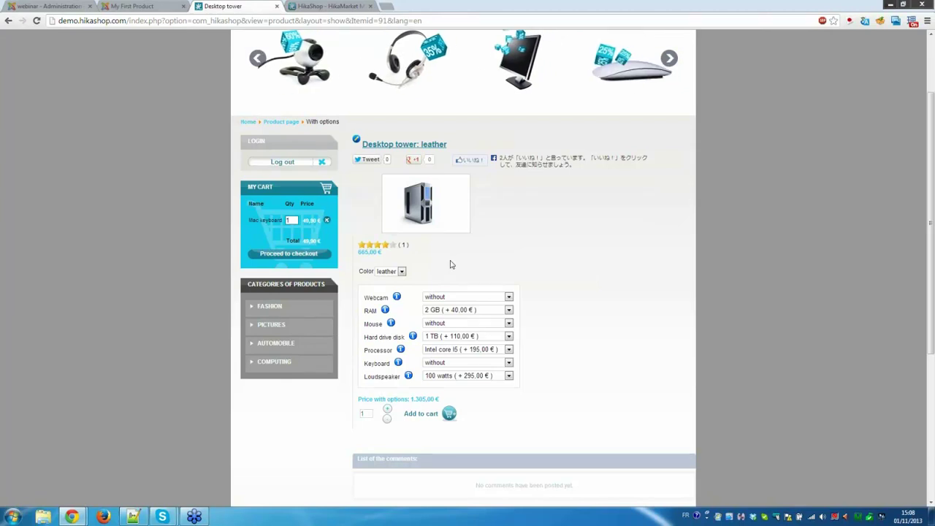
Add a basic webcam, 4 GB RAM and a laser mouse, bringing the price to 1.445,00 €.
scroll(460, 252, "down", 1)
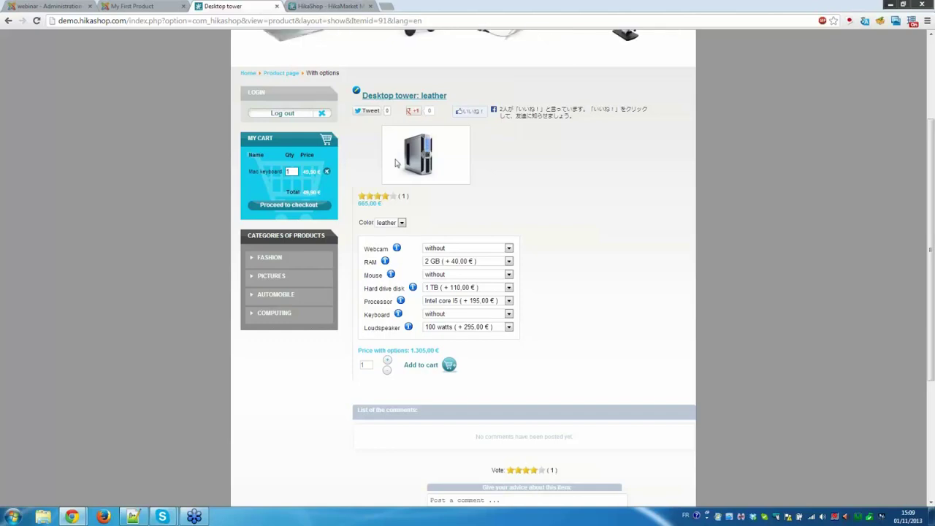
left_click(489, 250)
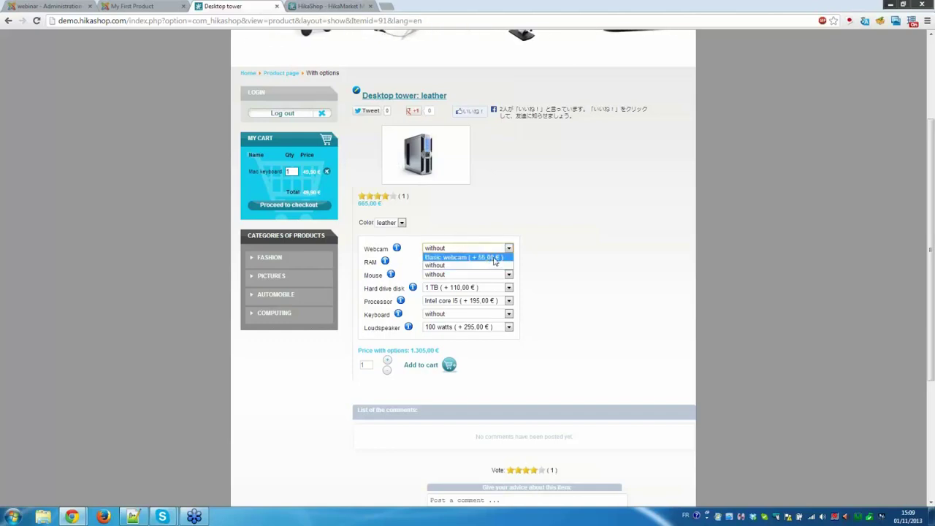
left_click(493, 258)
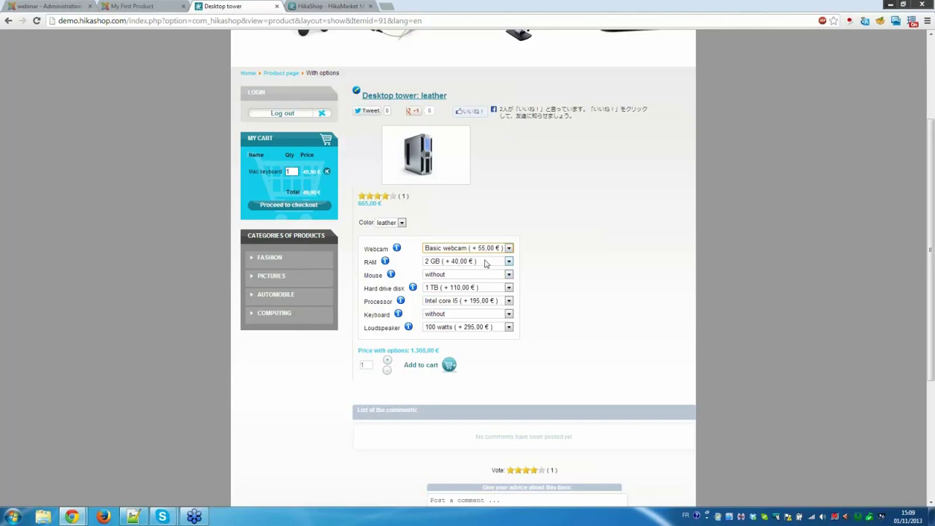
left_click(486, 262)
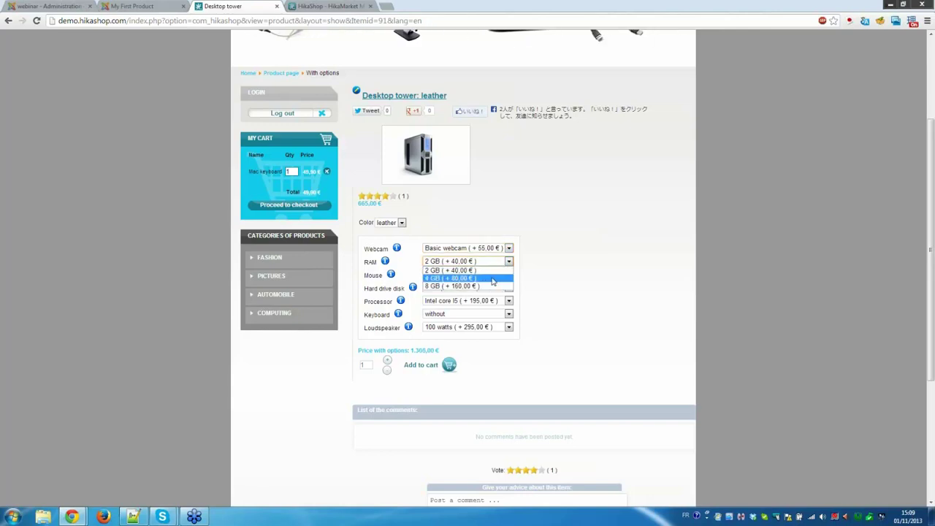
left_click(493, 280)
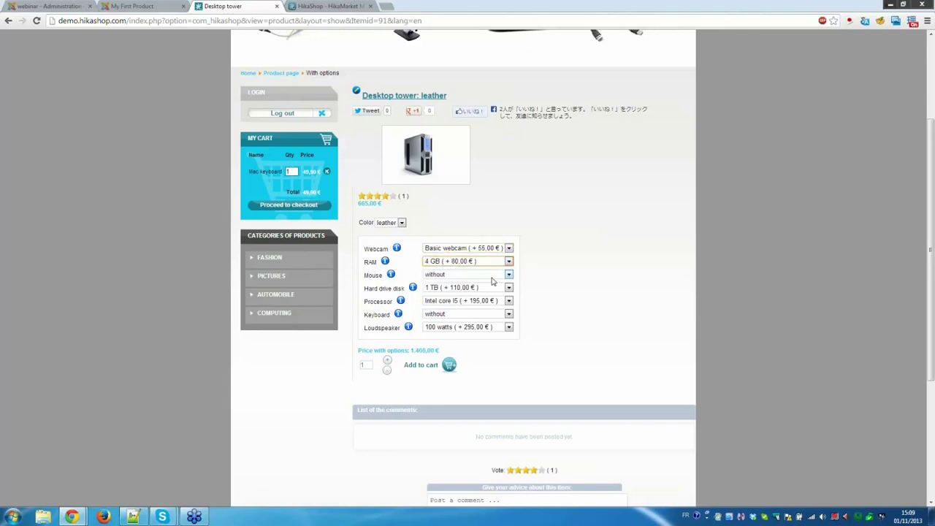
left_click(497, 275)
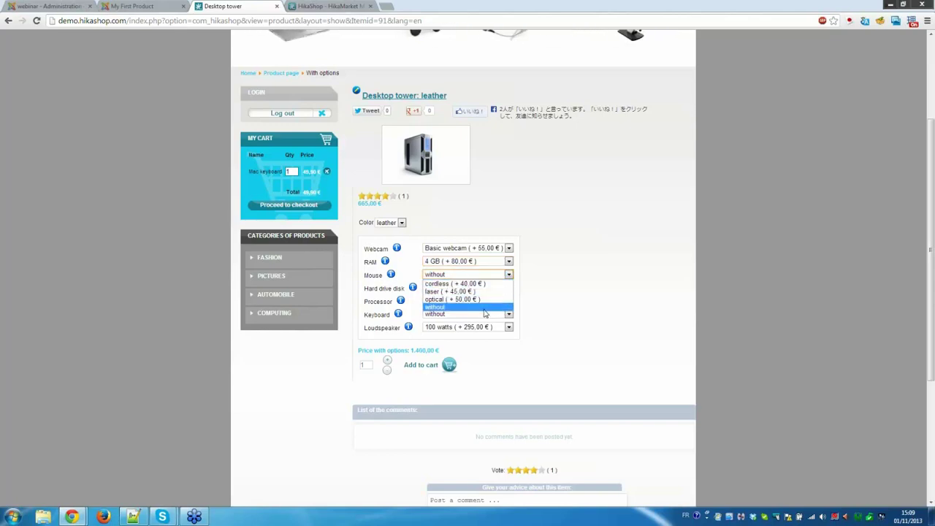
left_click(467, 291)
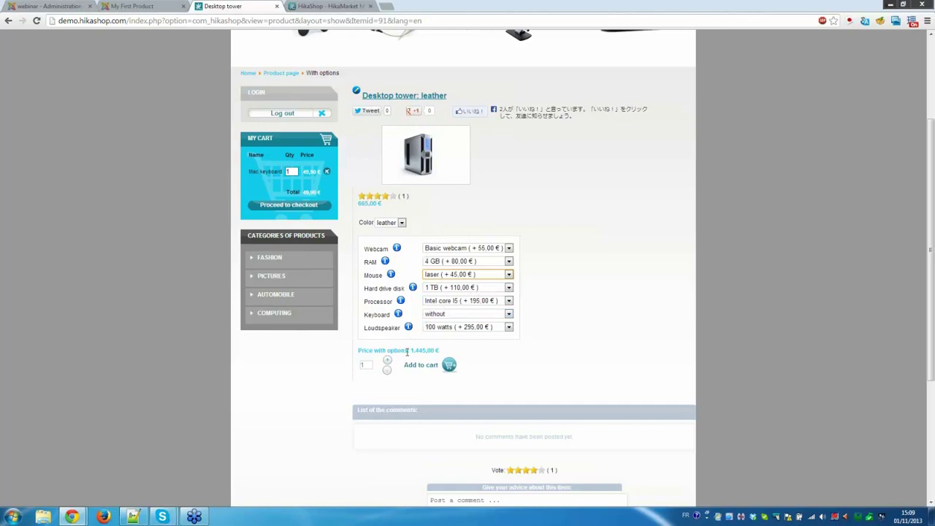
left_click_drag(409, 351, 436, 350)
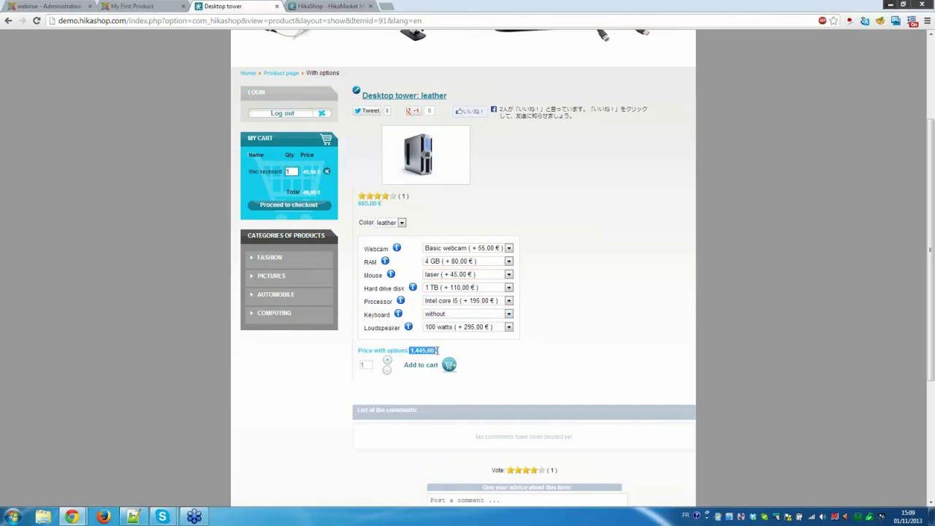
left_click(430, 370)
Add the leather Desktop tower at 1.445,00 € to the cart beside the Mac keyboard.
left_click(430, 368)
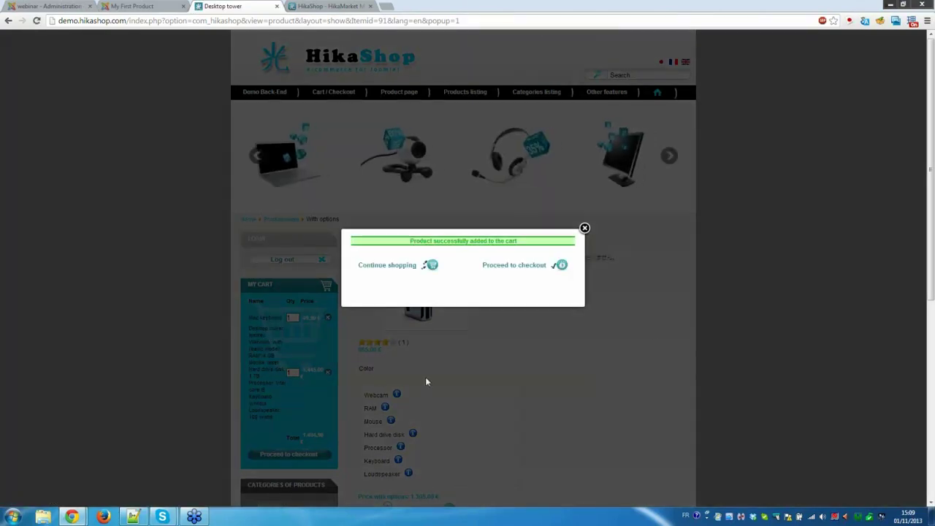
left_click(597, 365)
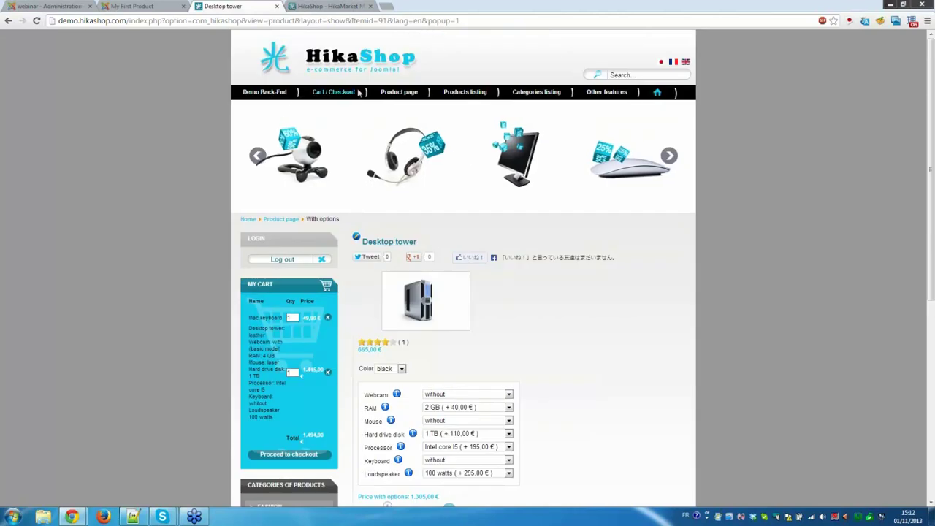
Load the demo store home page at demo.hikashop.com/index.php.
left_click(343, 67)
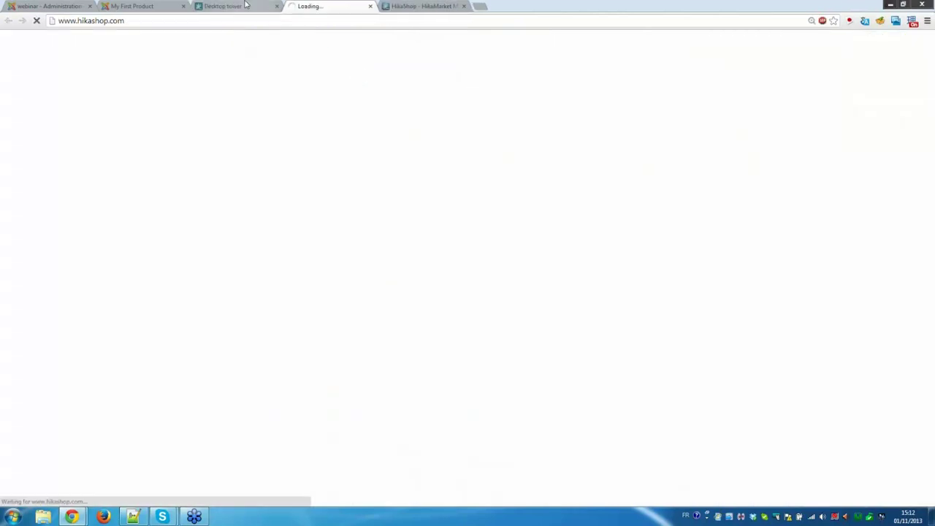
left_click(370, 6)
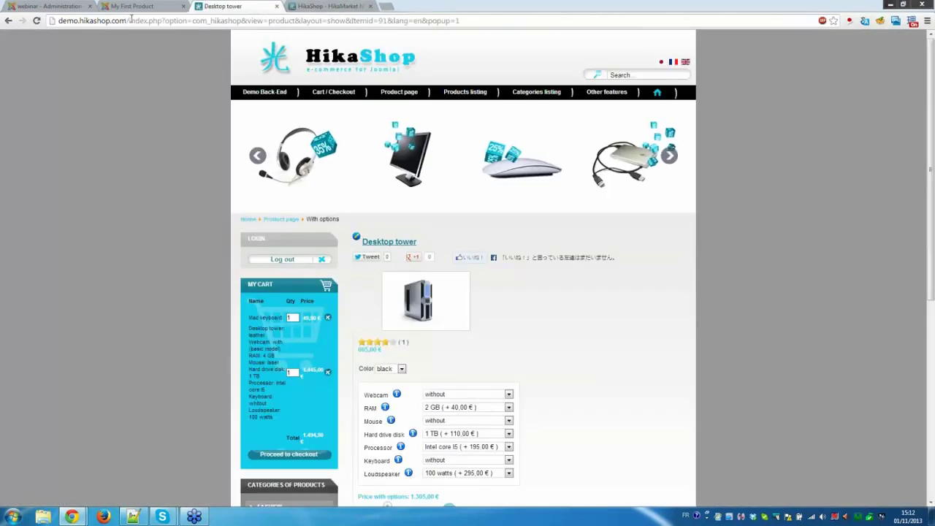
left_click_drag(161, 21, 428, 21)
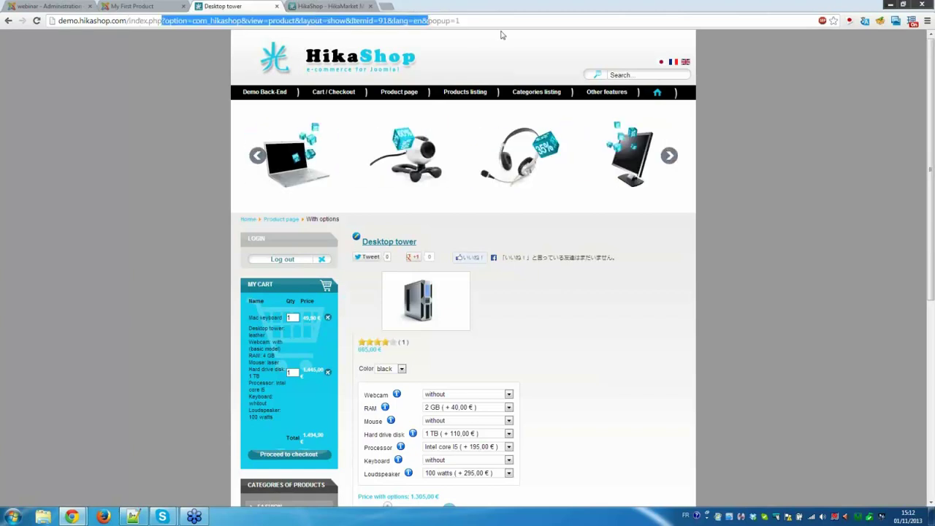
key("Delete")
key("Delete")
key("Delete")
key("Delete")
key("Delete")
key("Delete")
key("Delete")
key("Delete")
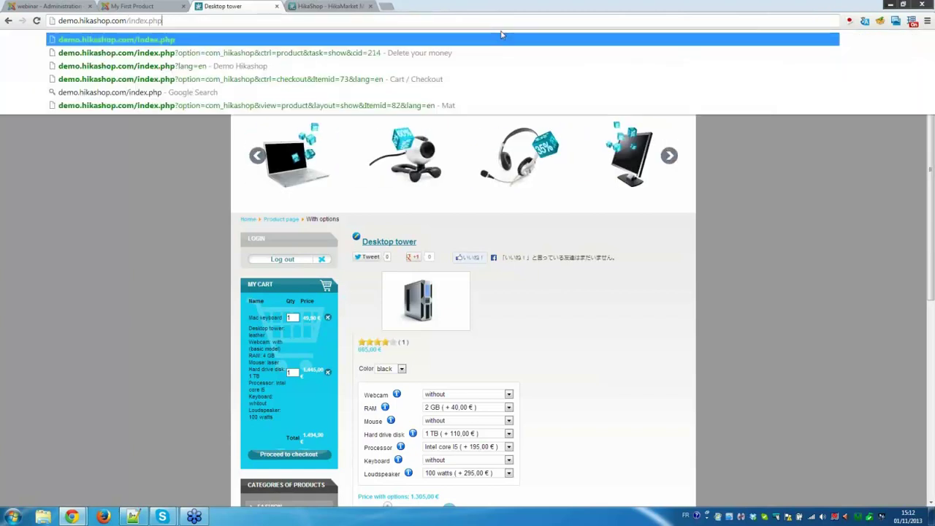
key("Return")
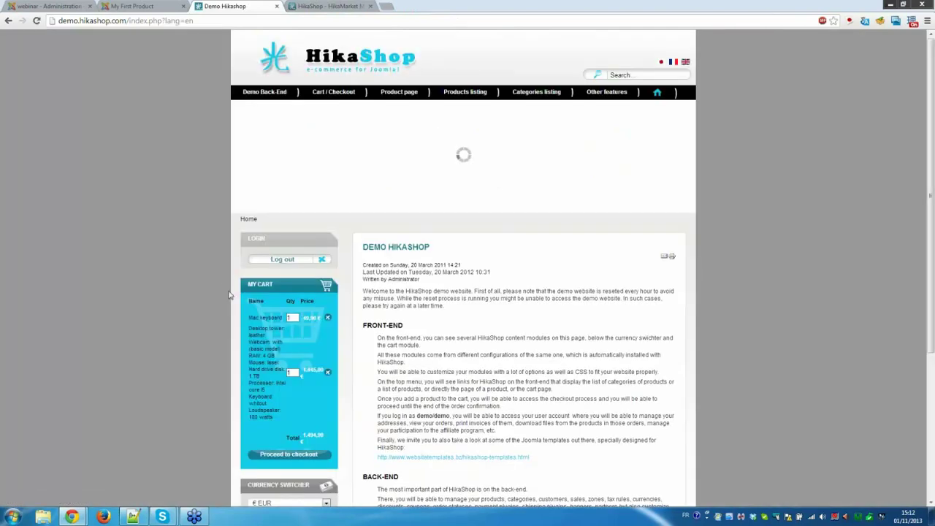
Switch the store currency to $ USD, making the cart total $1,951.80.
scroll(234, 307, "down", 2)
left_click(321, 357)
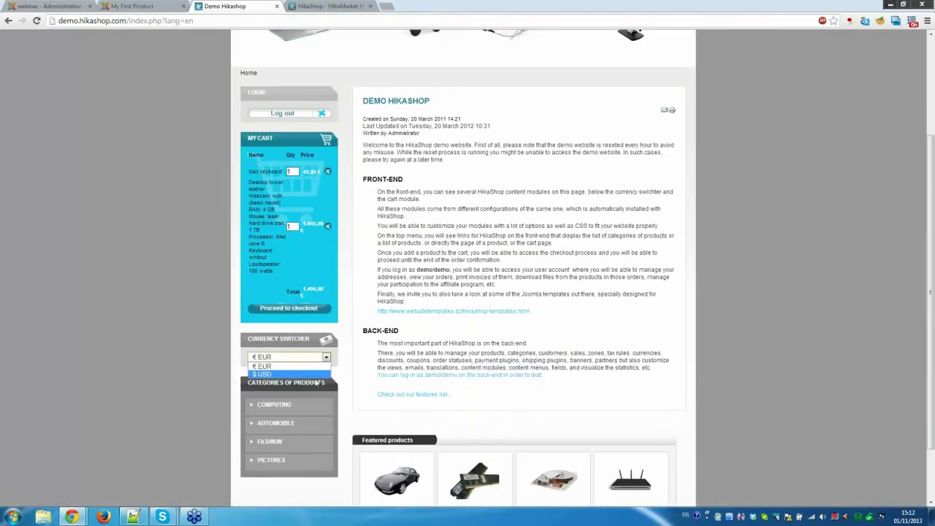
left_click(316, 376)
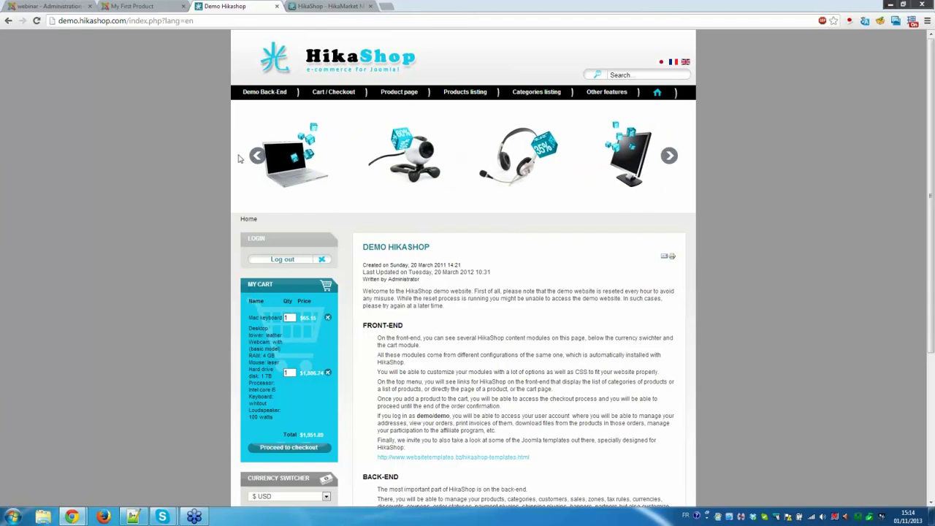
In the admin, go to Products > Products and open My First Product.
left_click(55, 8)
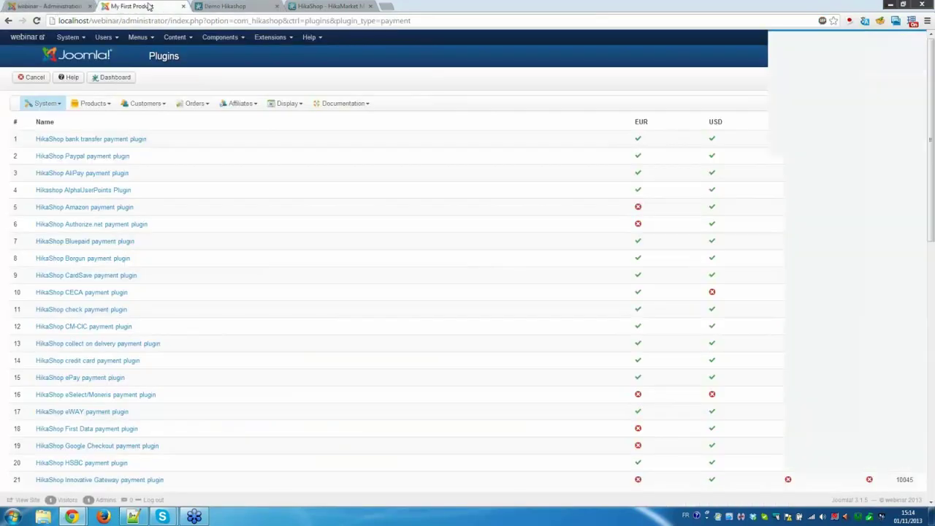
left_click(55, 7)
left_click(102, 105)
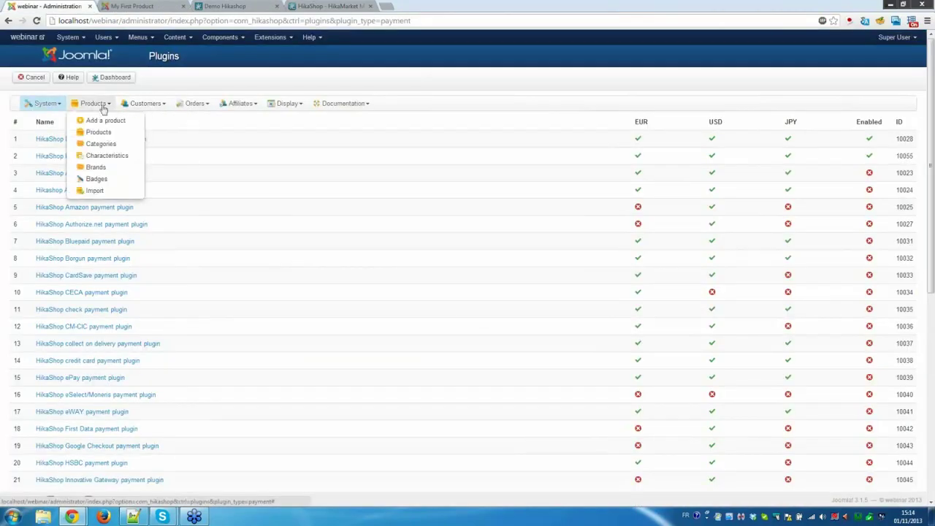
left_click(98, 132)
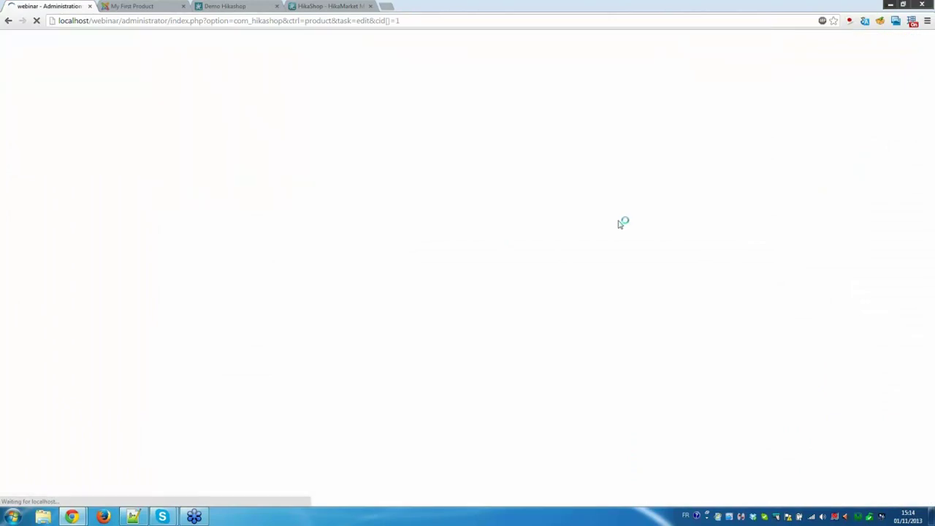
scroll(779, 111, "down", 3)
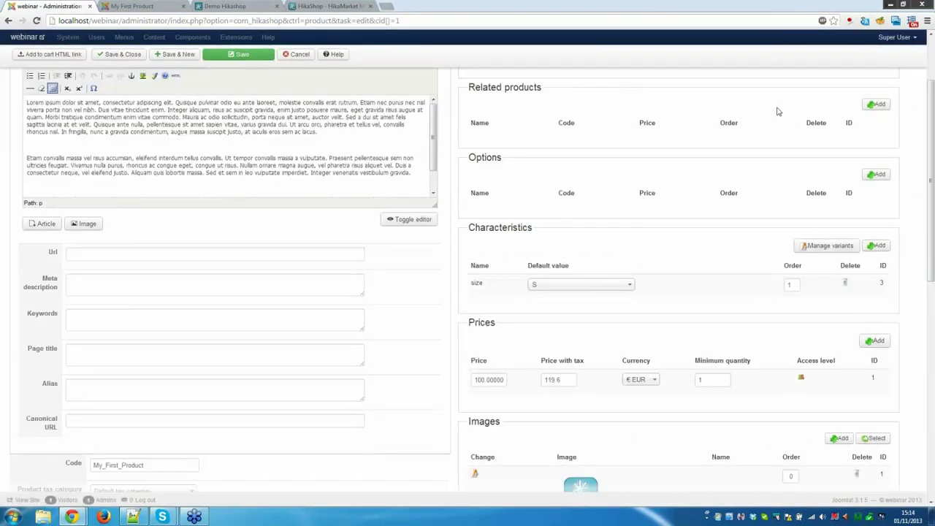
Add a second price of 80 EUR and save the product.
left_click(875, 342)
left_click(489, 407)
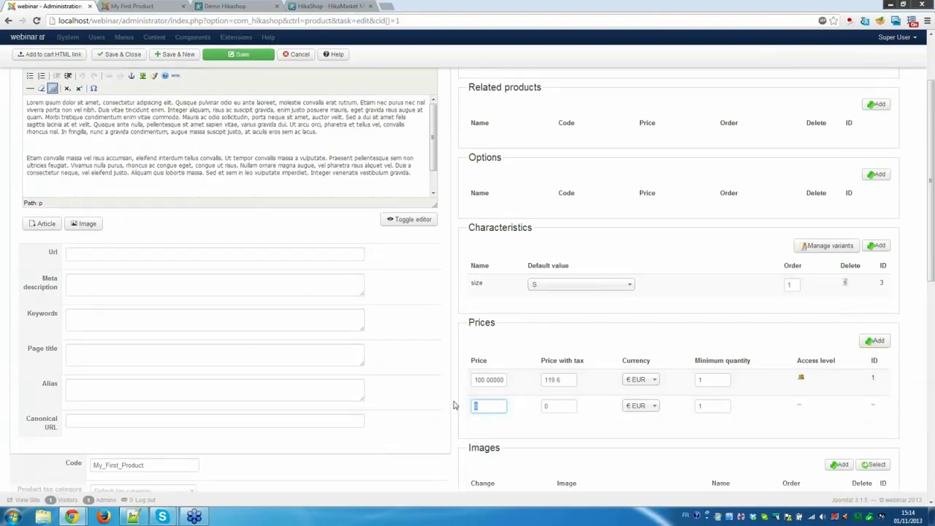
type("80")
key("Return")
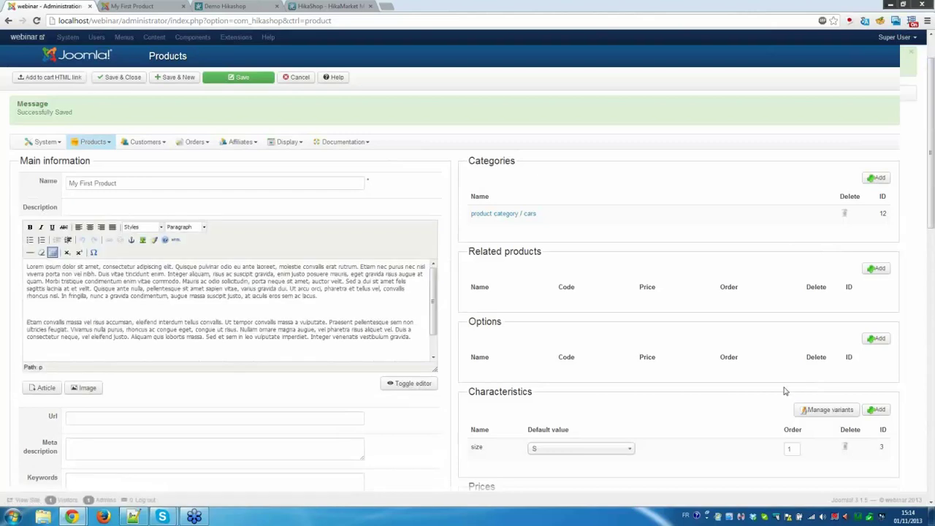
scroll(790, 380, "down", 3)
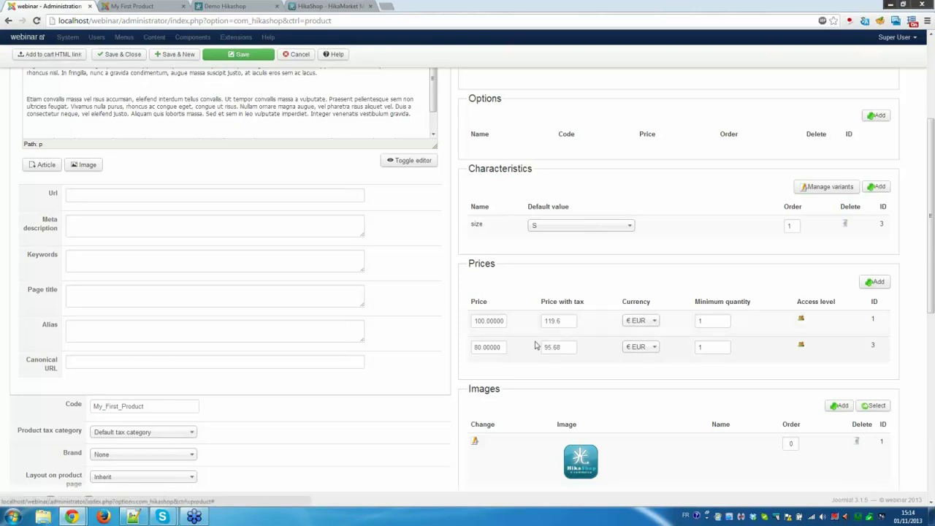
Restrict the 100 EUR price to the Public and Guest groups.
left_click(802, 323)
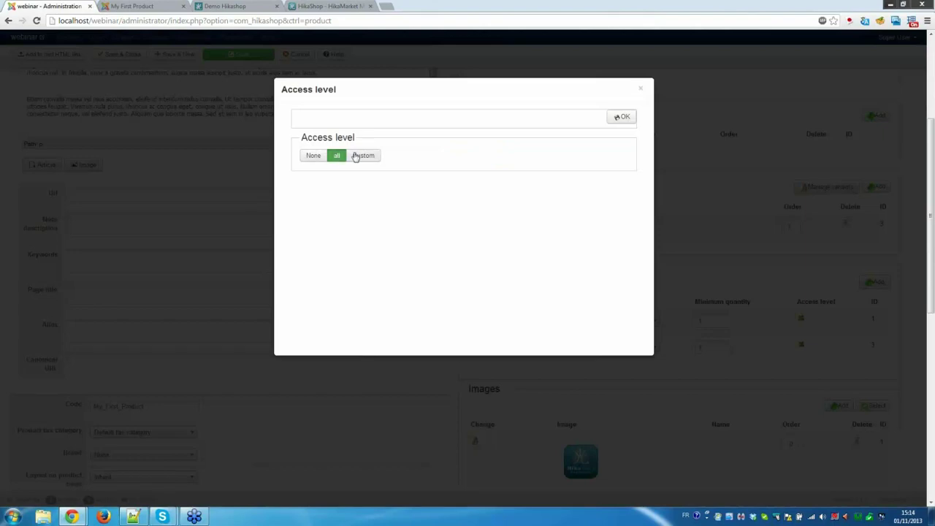
left_click(358, 156)
left_click(304, 168)
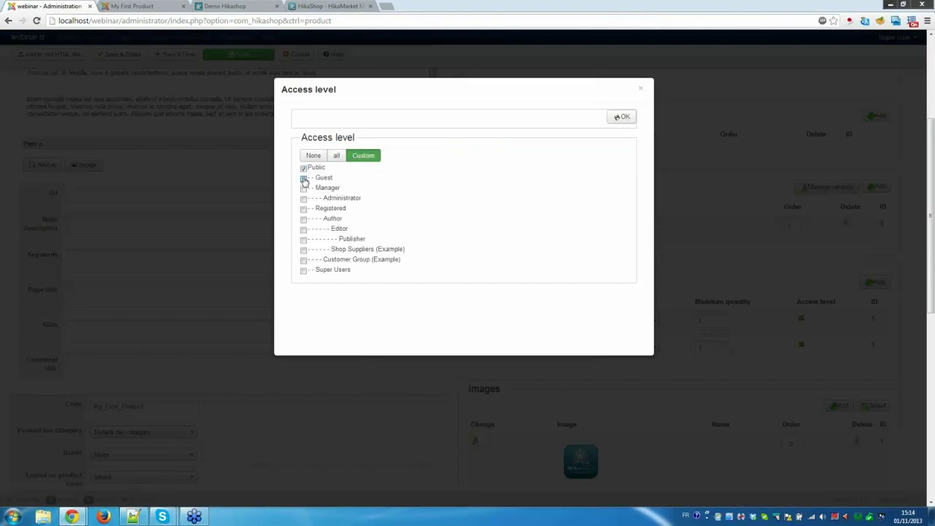
left_click(304, 178)
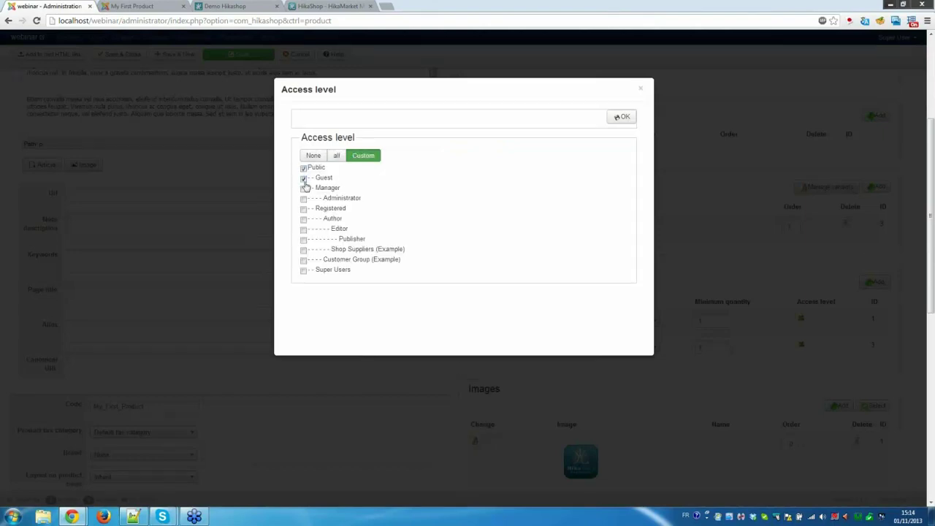
left_click(621, 116)
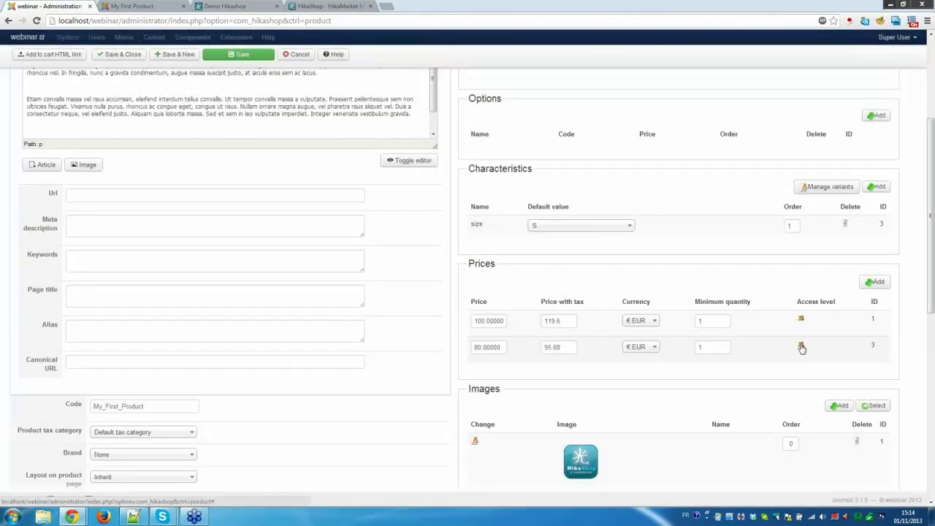
Restrict the 80 EUR price to the logged-in groups, Manager through Super Users.
left_click(801, 346)
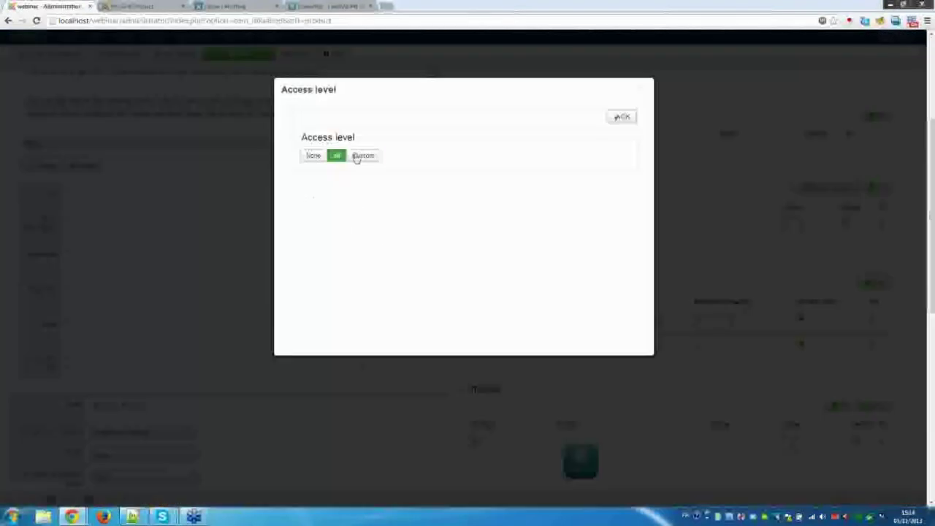
left_click(358, 156)
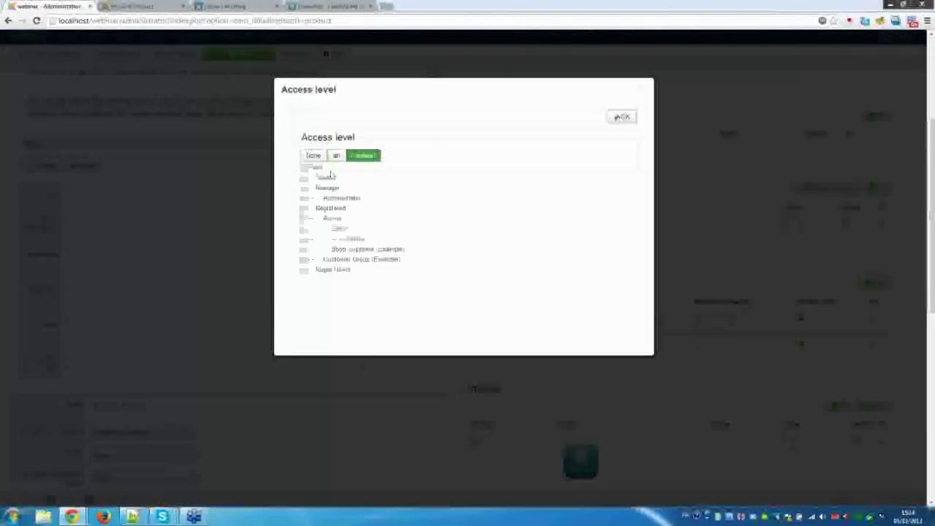
left_click(304, 188)
left_click(304, 198)
left_click(304, 209)
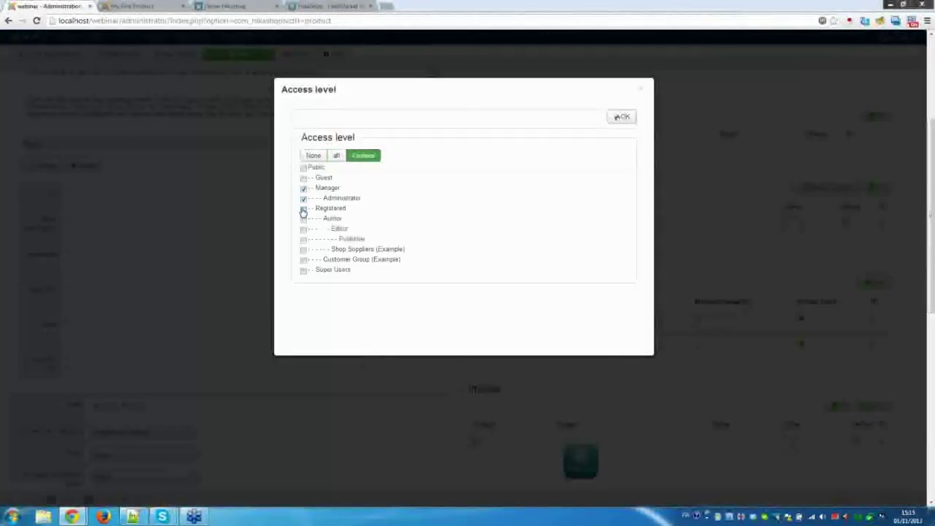
left_click(304, 219)
left_click(304, 229)
left_click(304, 239)
left_click(304, 249)
left_click(304, 259)
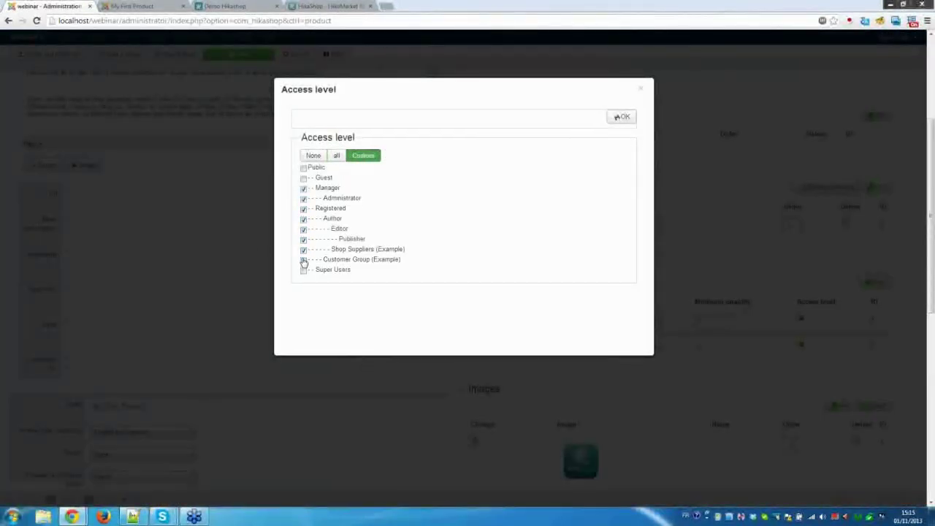
left_click(304, 271)
left_click(623, 117)
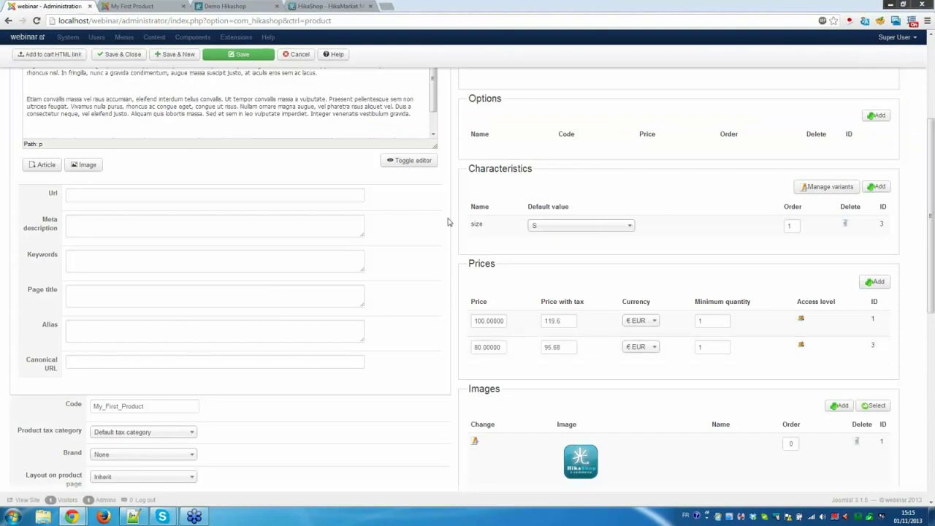
Save My First Product with the new price access levels.
left_click(245, 55)
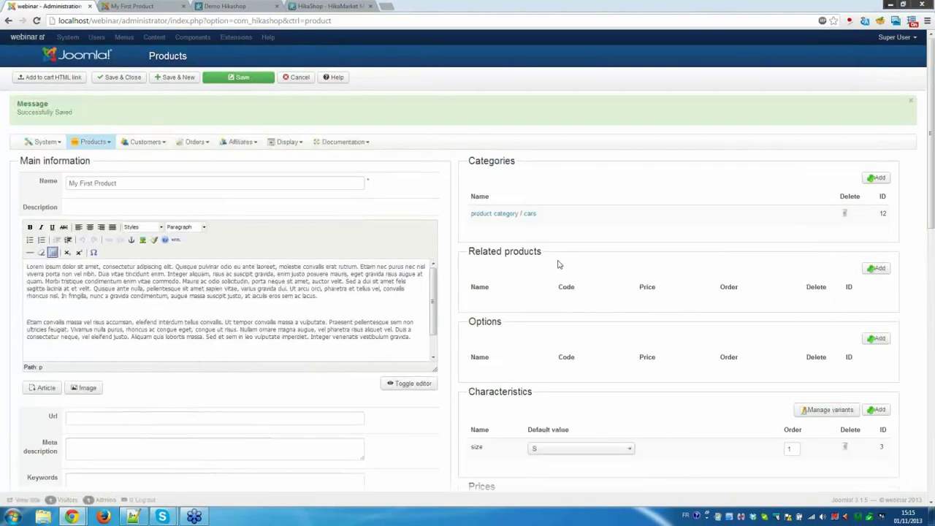
scroll(558, 265, "down", 5)
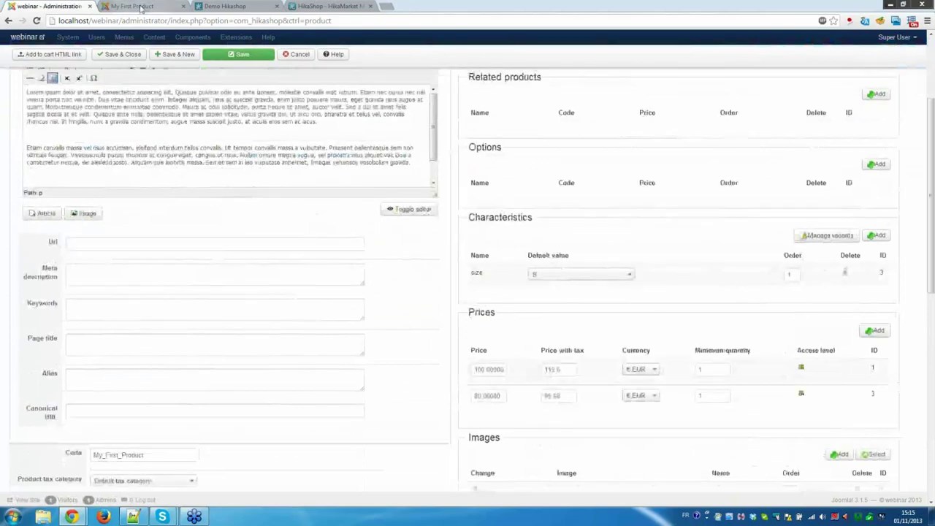
left_click(141, 8)
Reload the storefront and pick size XL, showing the signed-in price of 80,00 €.
scroll(409, 266, "down", 1)
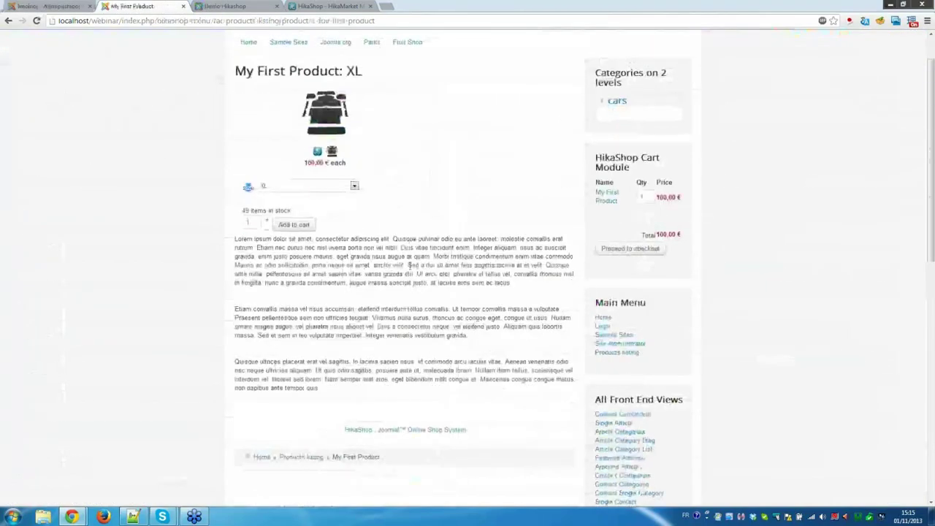
scroll(411, 268, "down", 7)
scroll(411, 267, "up", 5)
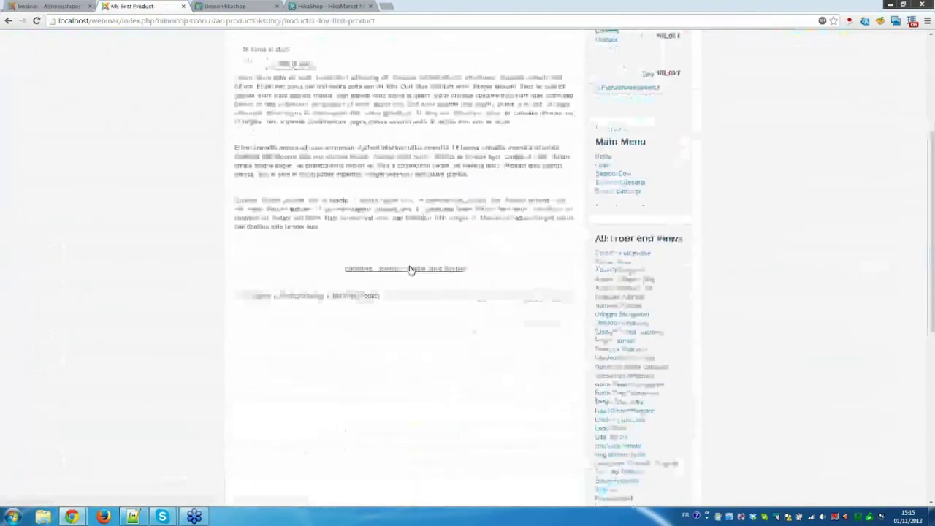
key("F5")
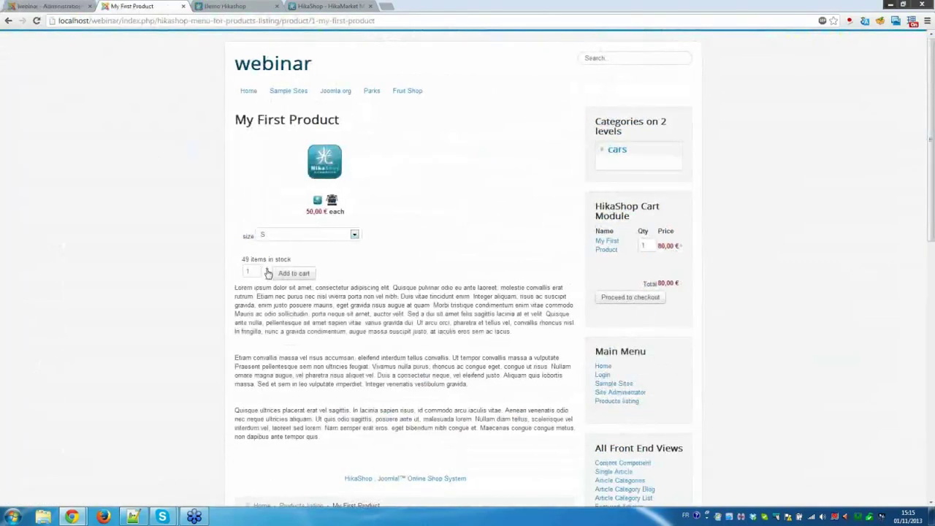
left_click(294, 237)
left_click(293, 257)
double_click(314, 211)
Log out and pick XL again, showing the signed-out price of 100,00 €.
scroll(539, 292, "down", 8)
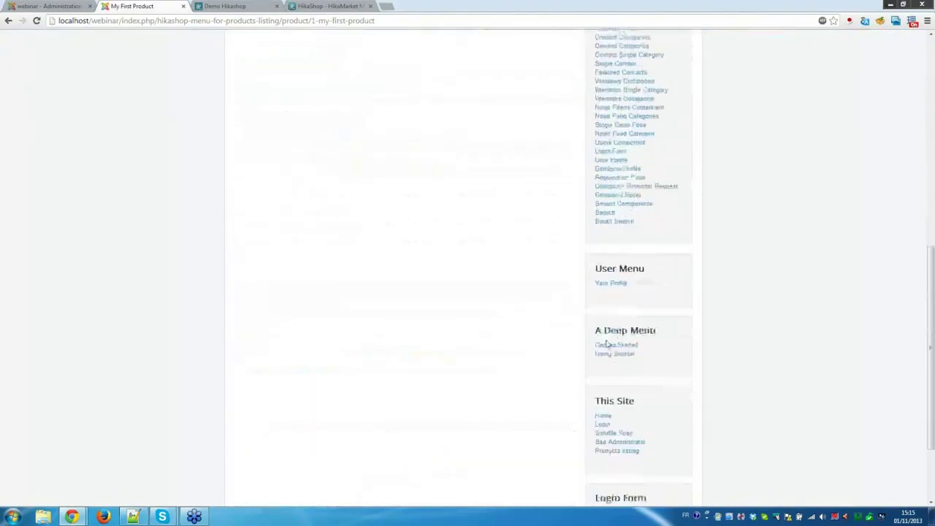
left_click(618, 419)
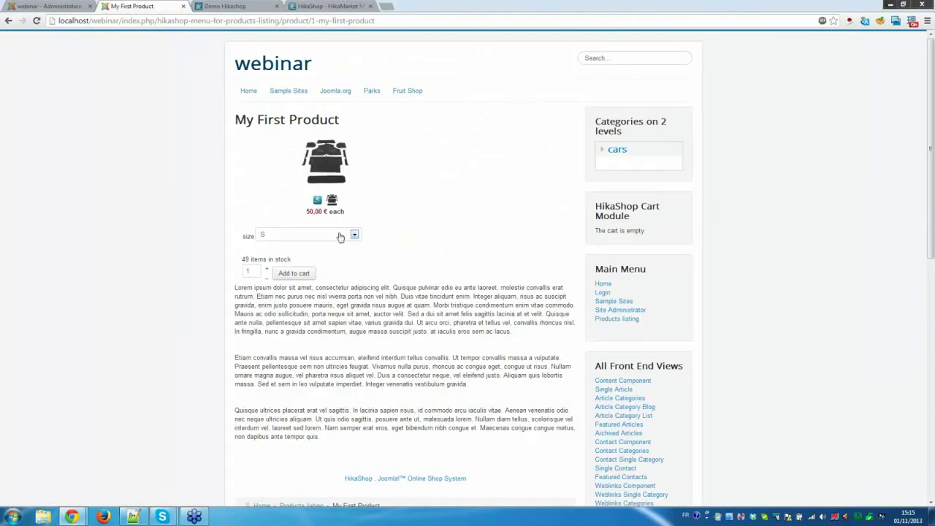
left_click(341, 235)
left_click(324, 253)
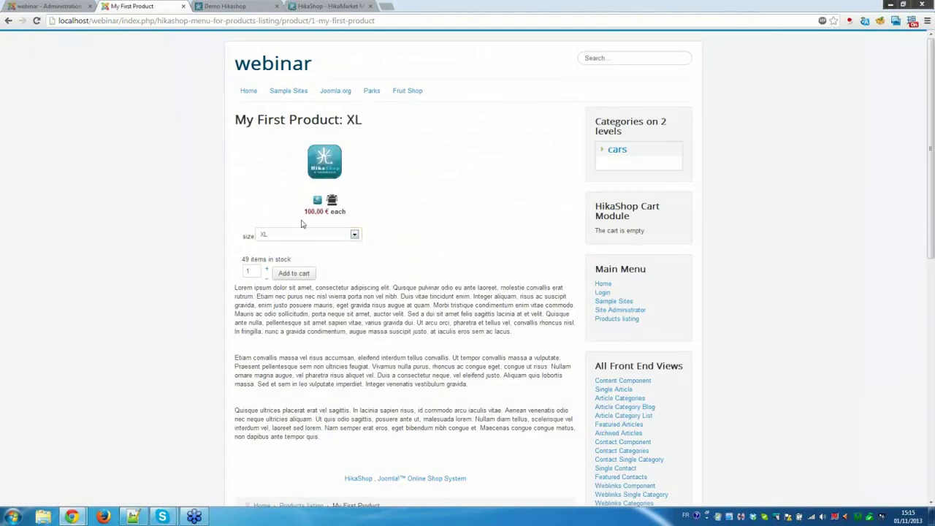
left_click_drag(303, 212, 331, 212)
left_click(359, 216)
Cancel out of the My First Product editor and open the empty Limit list.
left_click(55, 6)
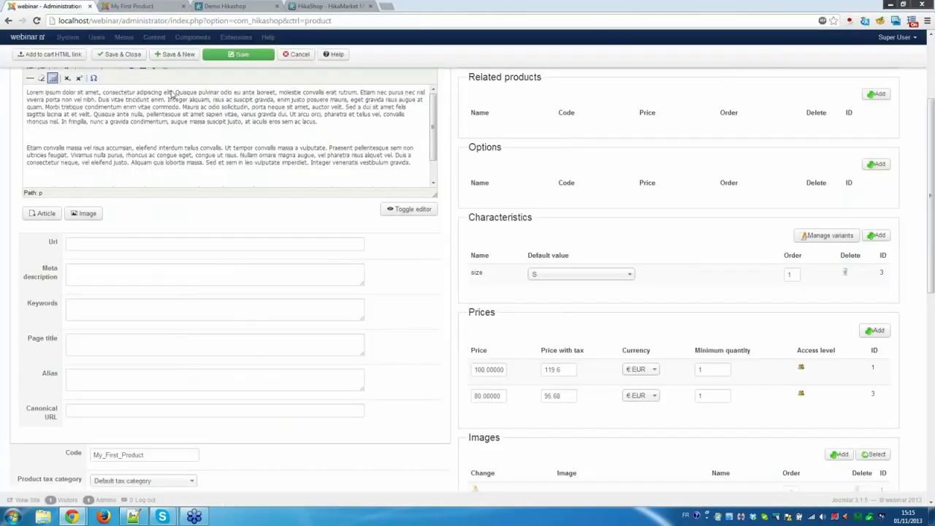
left_click(296, 56)
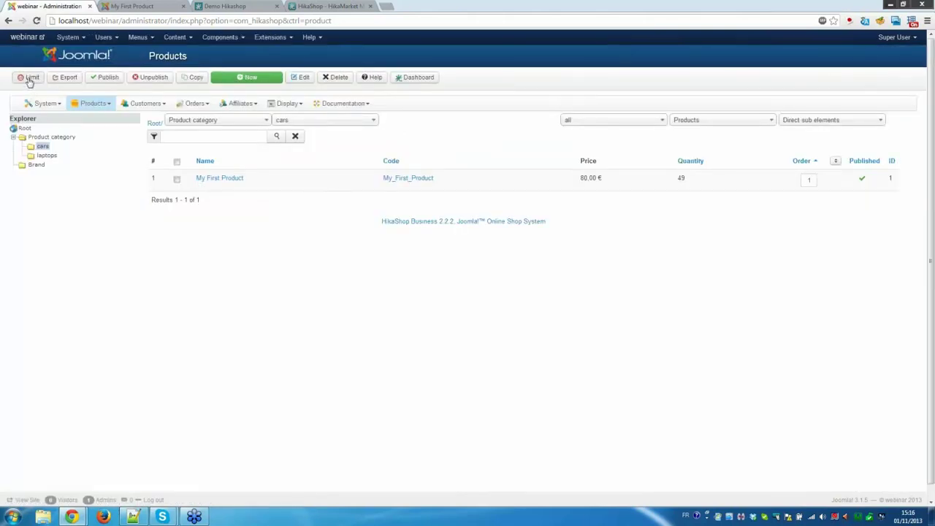
left_click(30, 78)
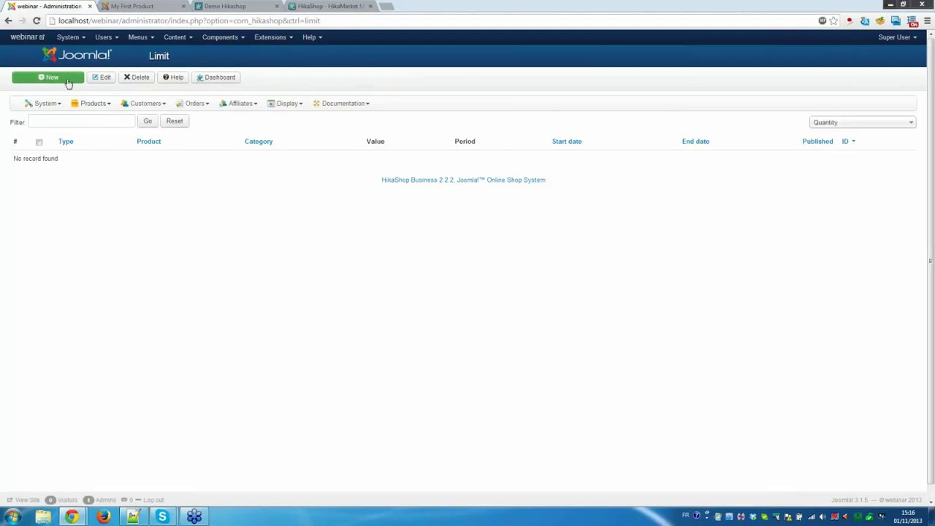
Create a new limit with period Forever, type Quantity and value 50, and save it.
left_click(67, 81)
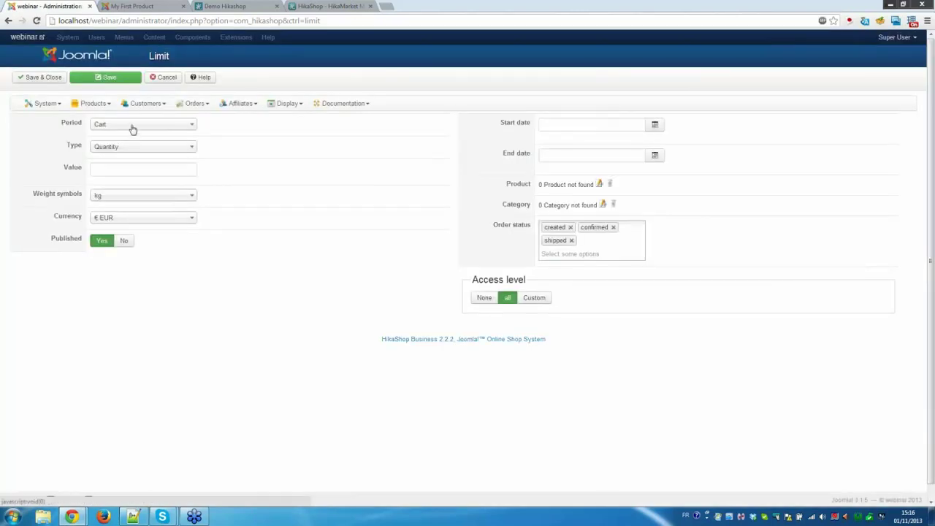
left_click(132, 128)
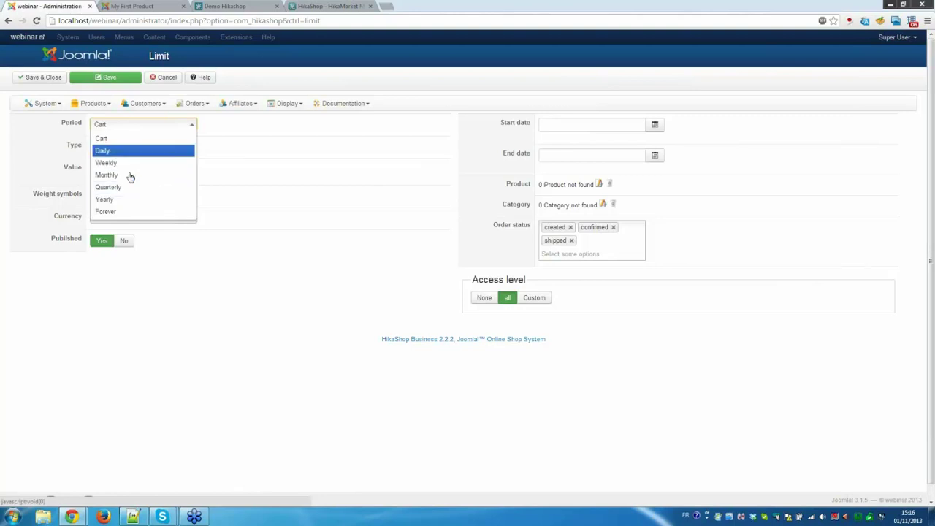
left_click(152, 212)
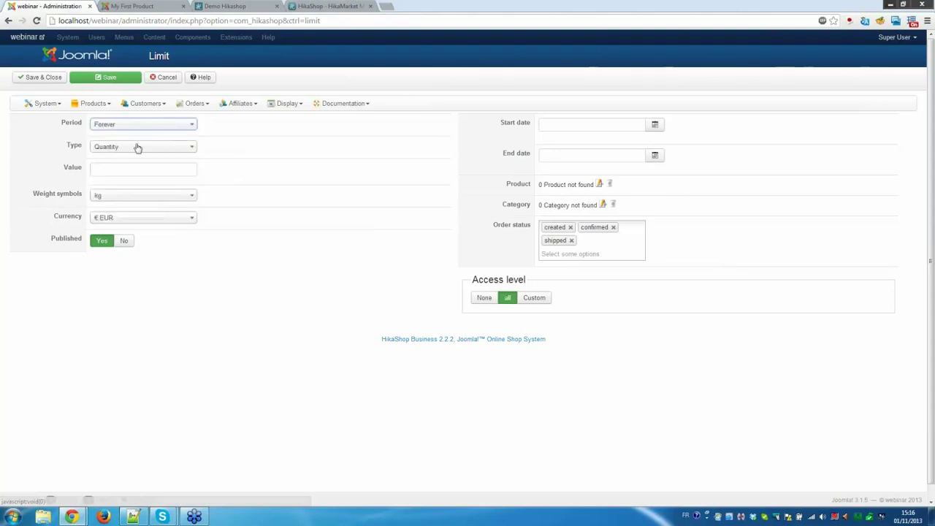
left_click(139, 147)
left_click(146, 160)
left_click(145, 170)
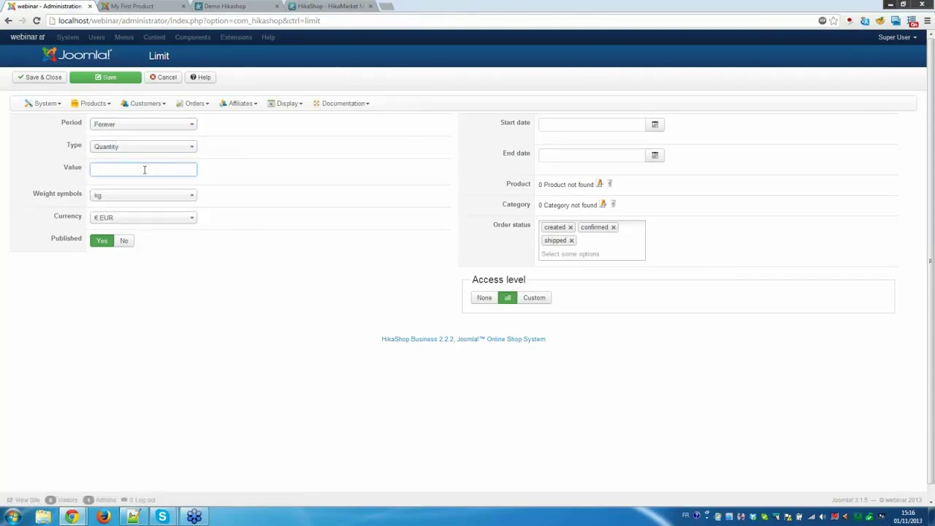
type("50")
left_click(44, 80)
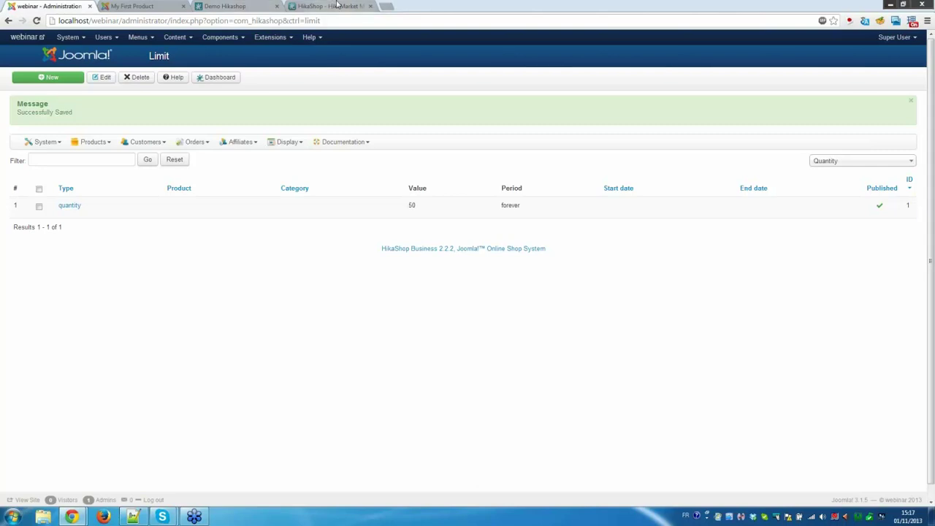
Move from the HikaMarket tab to the Demo Hikashop store tab.
left_click(338, 5)
left_click(244, 6)
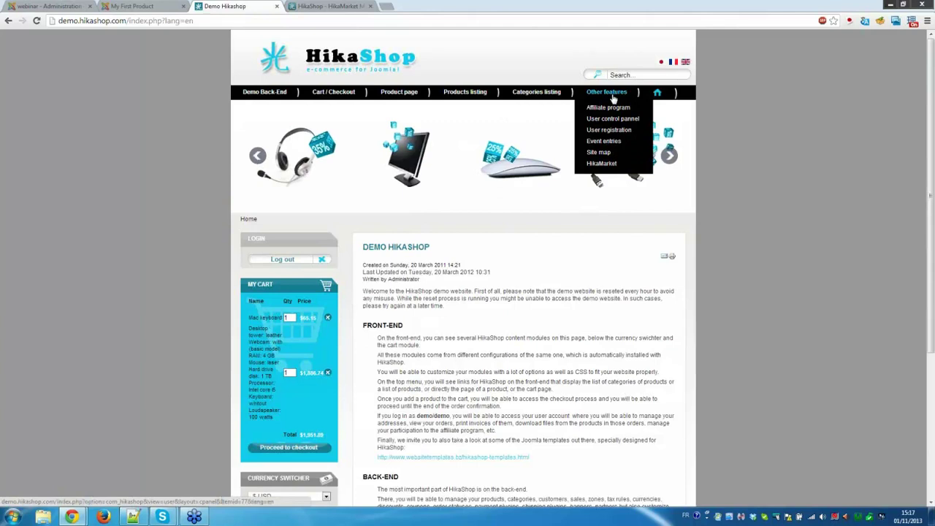
Enter the demo back-end and go to Components > HikaMarket > Vendors.
left_click(256, 96)
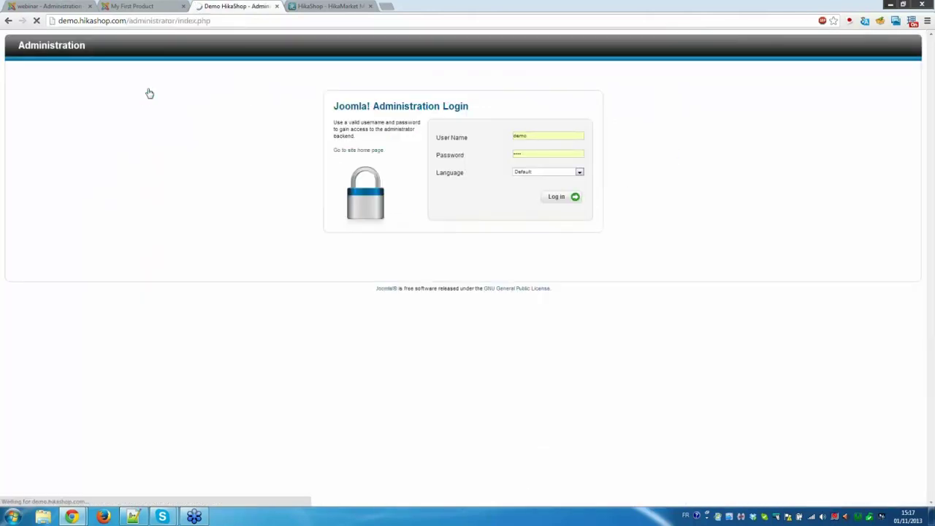
mouse_move(145, 67)
mouse_move(157, 137)
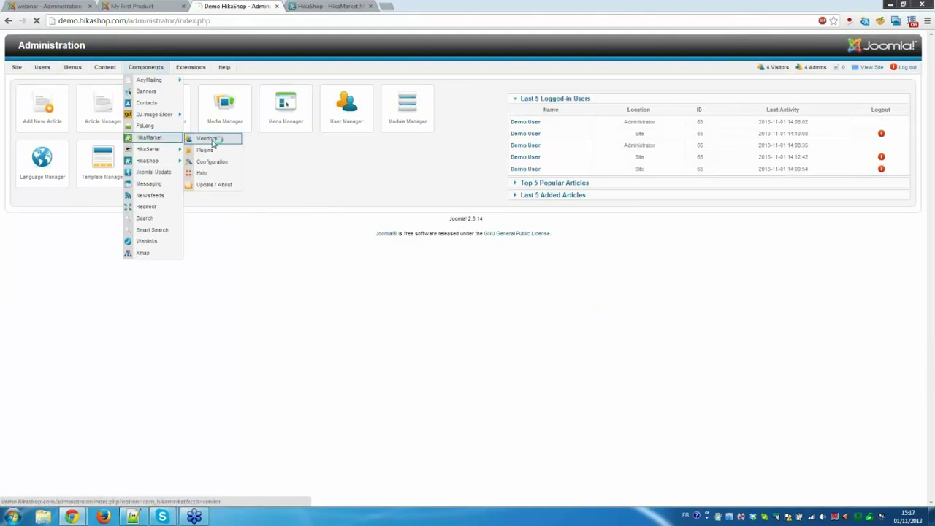
left_click(208, 138)
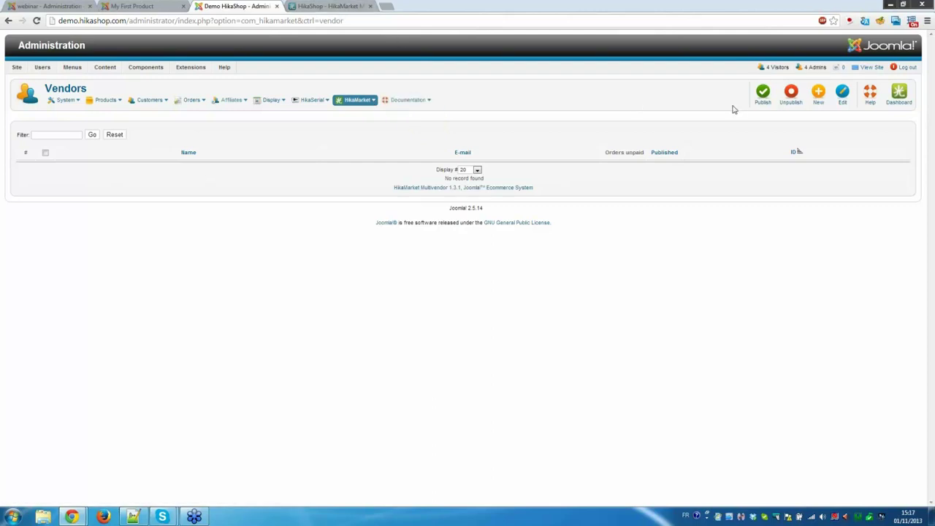
left_click(820, 93)
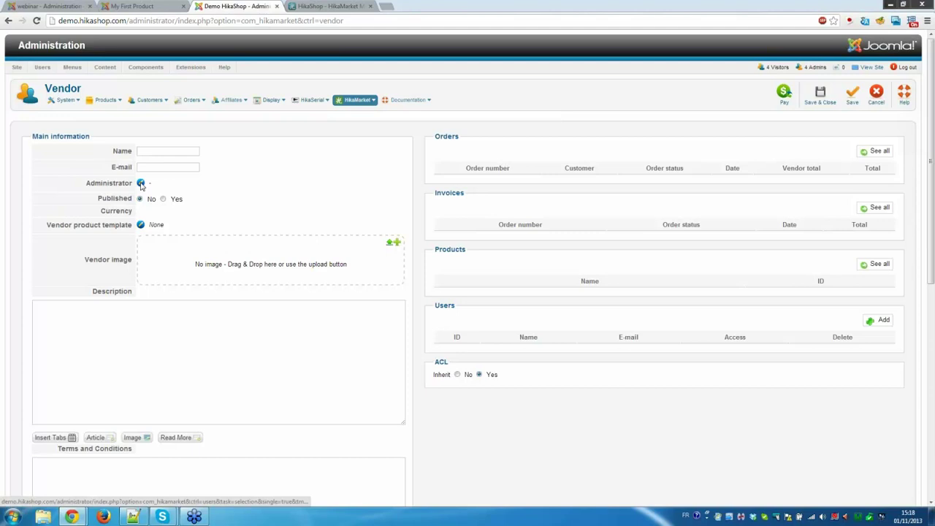
left_click(141, 185)
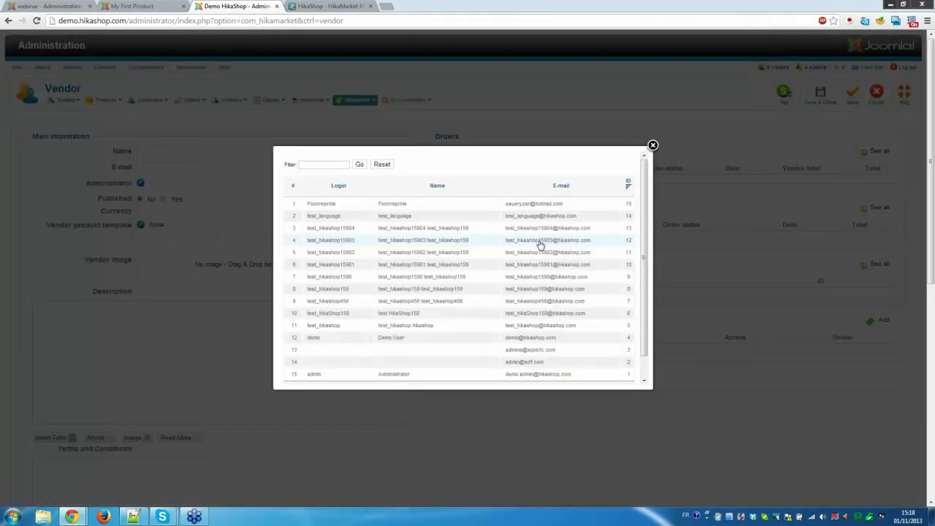
scroll(541, 243, "down", 2)
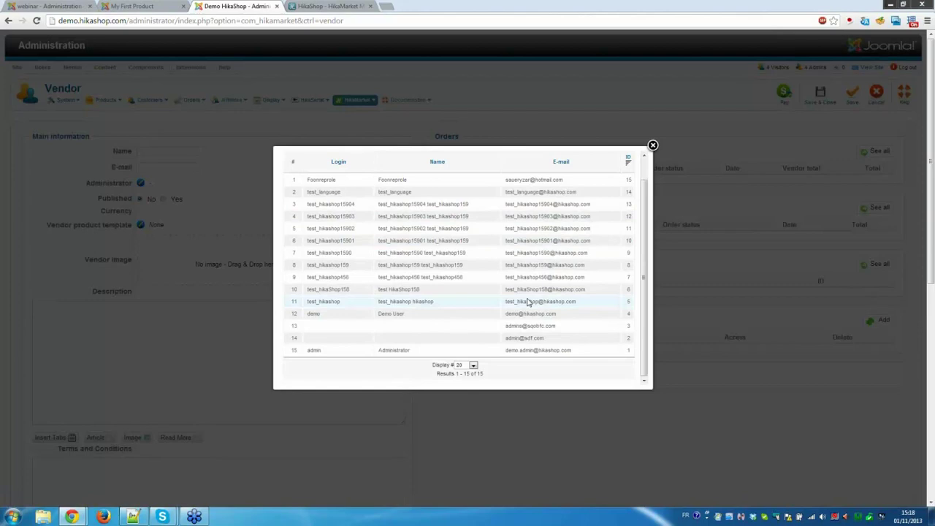
left_click(530, 302)
left_click(159, 149)
type("Test")
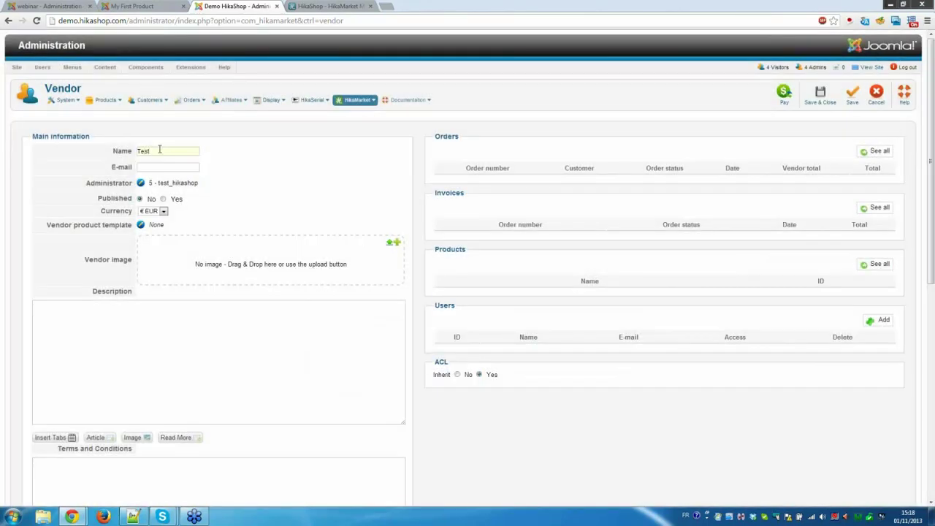
type("_hikashop")
left_click(876, 93)
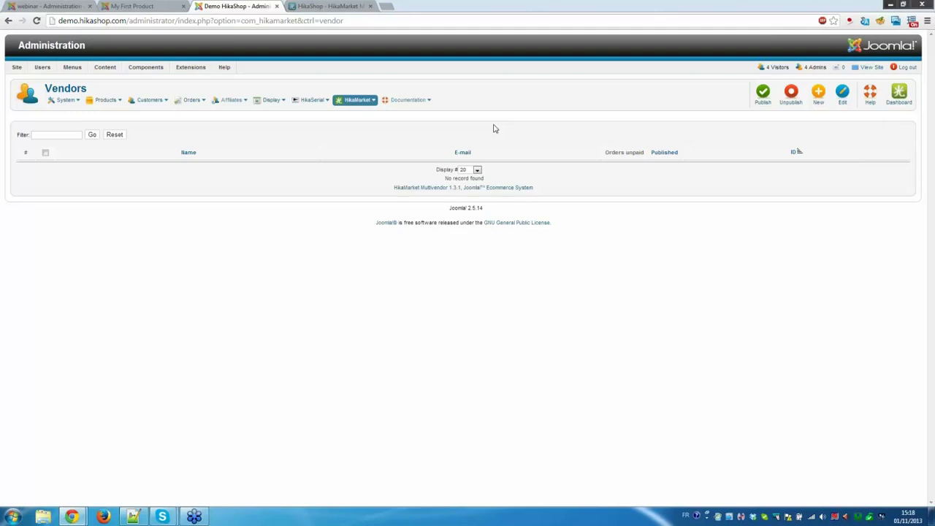
Open the HikaMarket configuration and display its Market options, including order statuses and payment/shipping splitting.
left_click(359, 101)
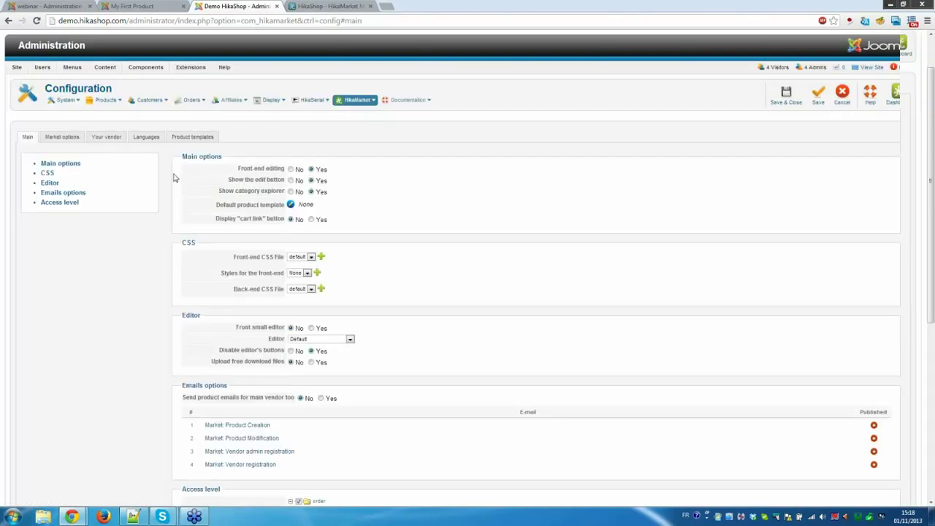
scroll(174, 178, "down", 1)
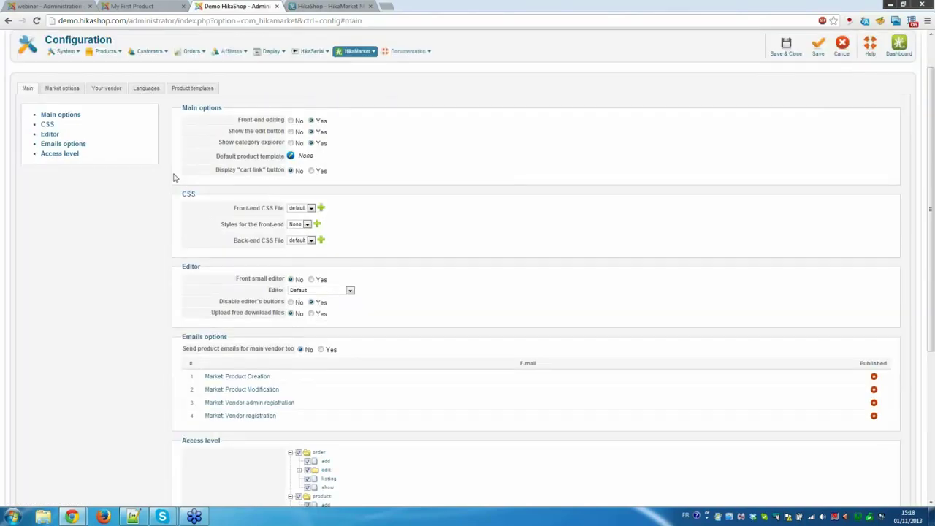
scroll(174, 177, "up", 1)
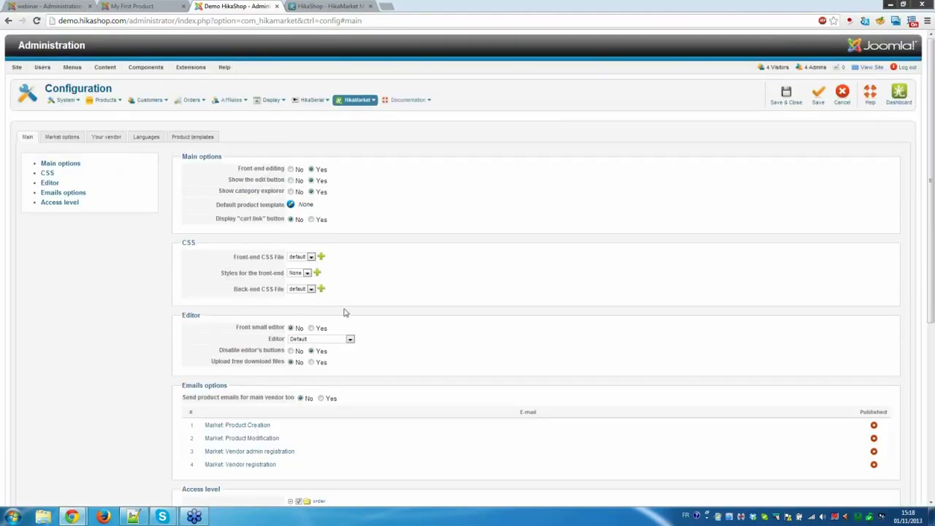
left_click(60, 140)
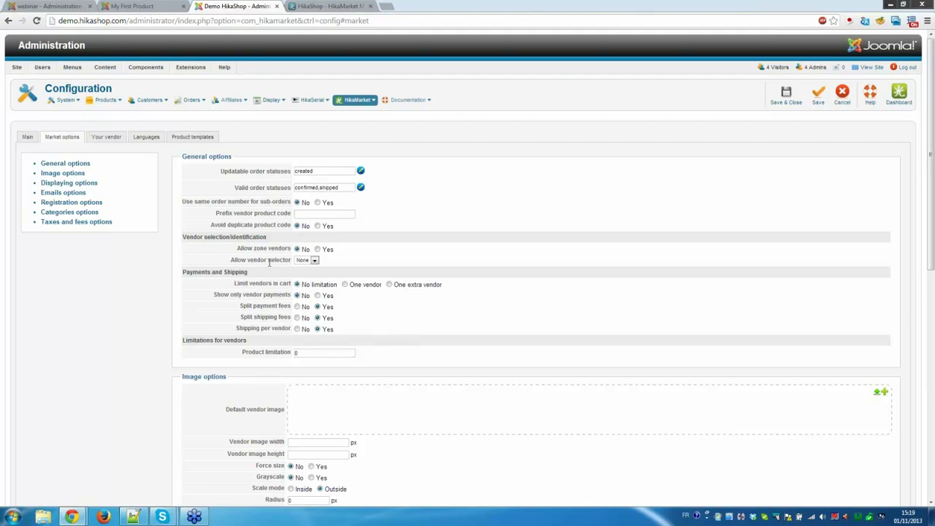
left_click_drag(223, 236, 285, 249)
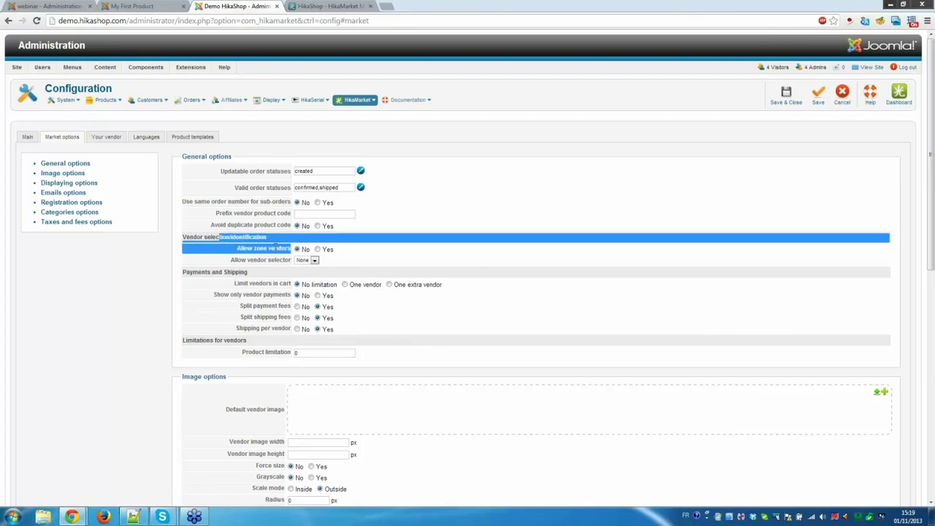
left_click(293, 251)
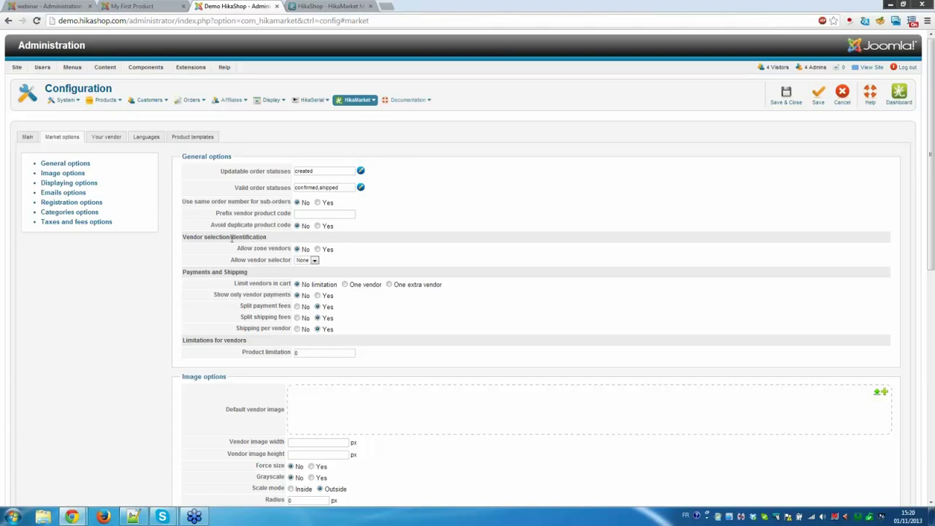
left_click(87, 224)
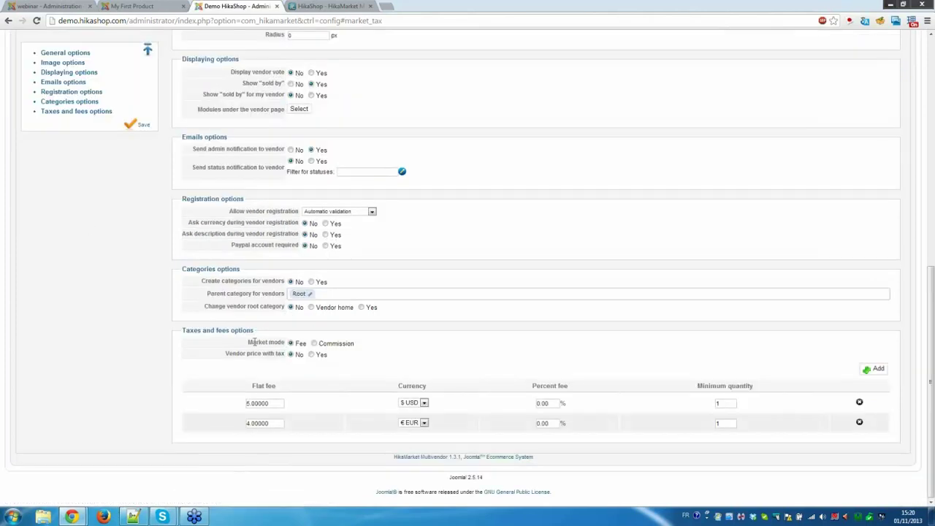
left_click_drag(247, 342, 284, 340)
left_click(284, 341)
left_click(327, 344)
left_click(292, 343)
left_click(348, 344)
scroll(369, 278, "up", 1)
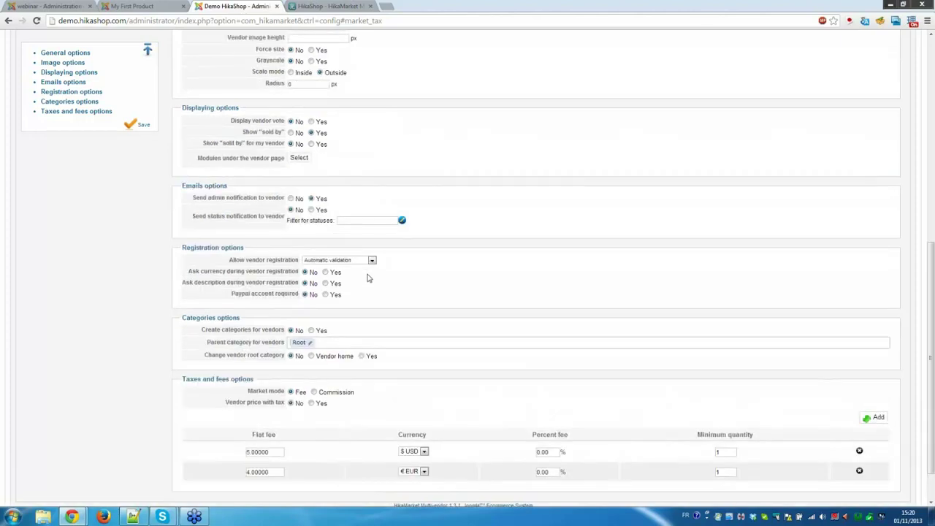
scroll(368, 277, "up", 8)
mouse_move(61, 101)
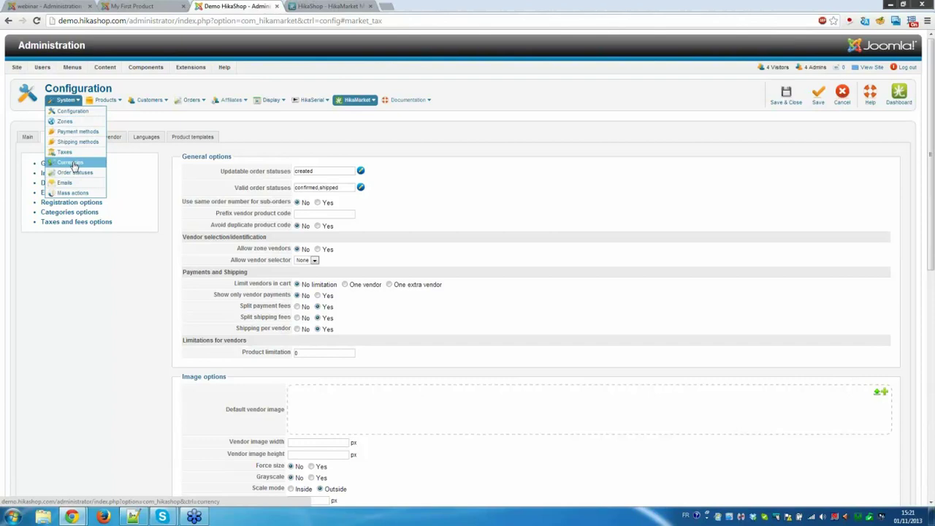
Open the Currencies list and edit the United States dollar rate, then discard the change so it stays 1.30570.
left_click(73, 166)
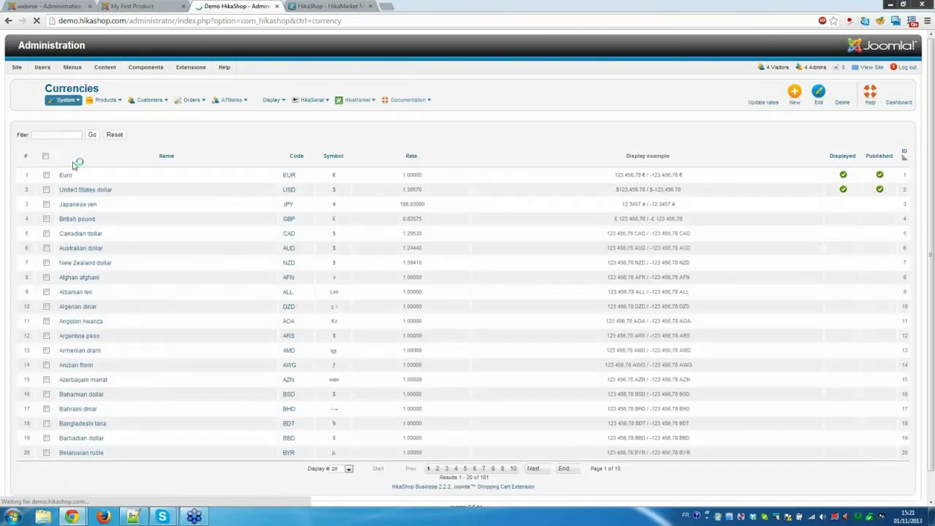
left_click(102, 190)
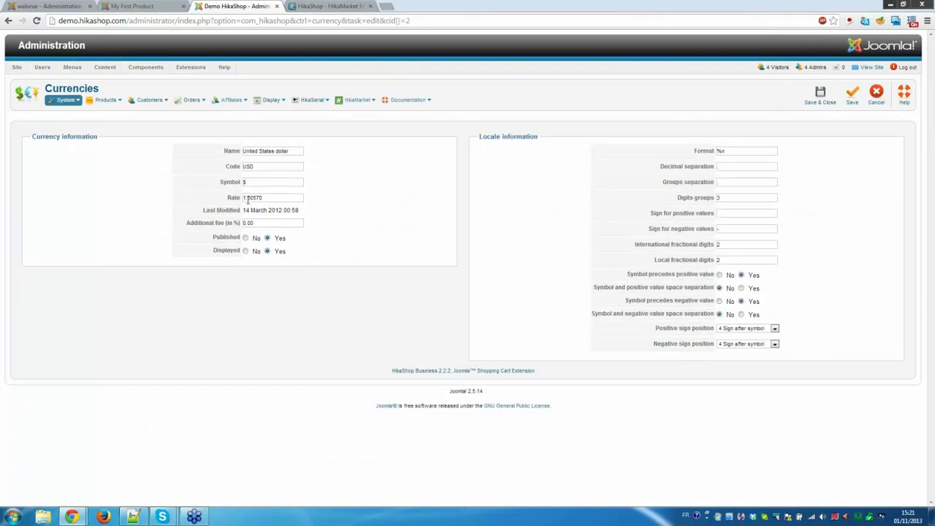
left_click_drag(247, 197, 268, 198)
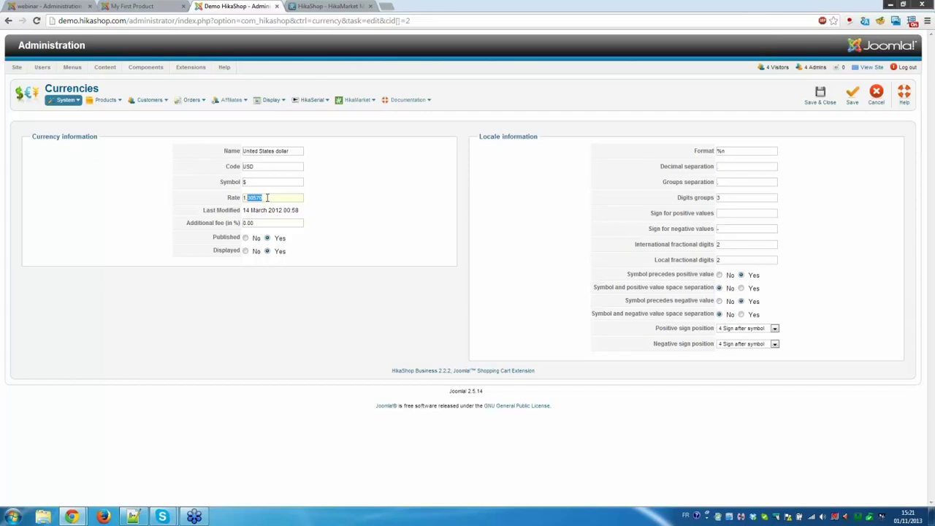
type("50")
left_click(882, 97)
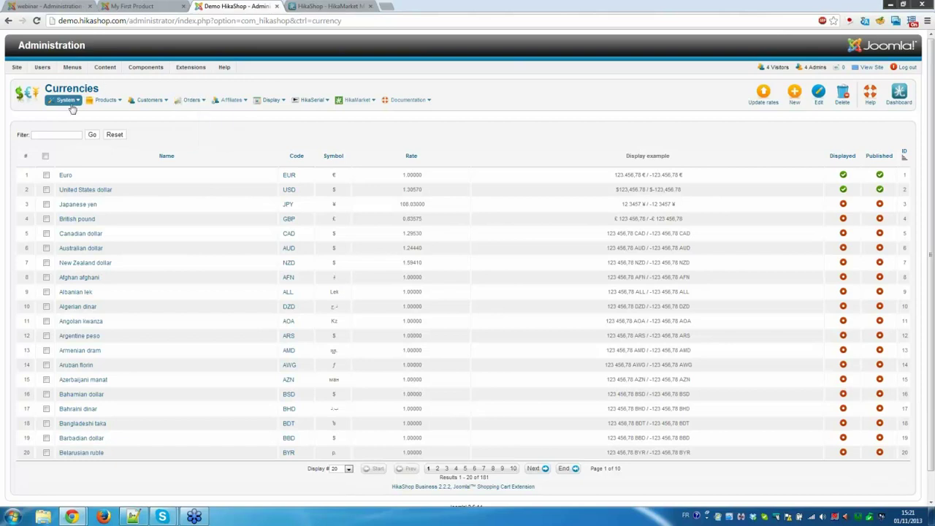
Return to the local site's administration and show the HikaShop Configuration plugins list.
mouse_move(77, 95)
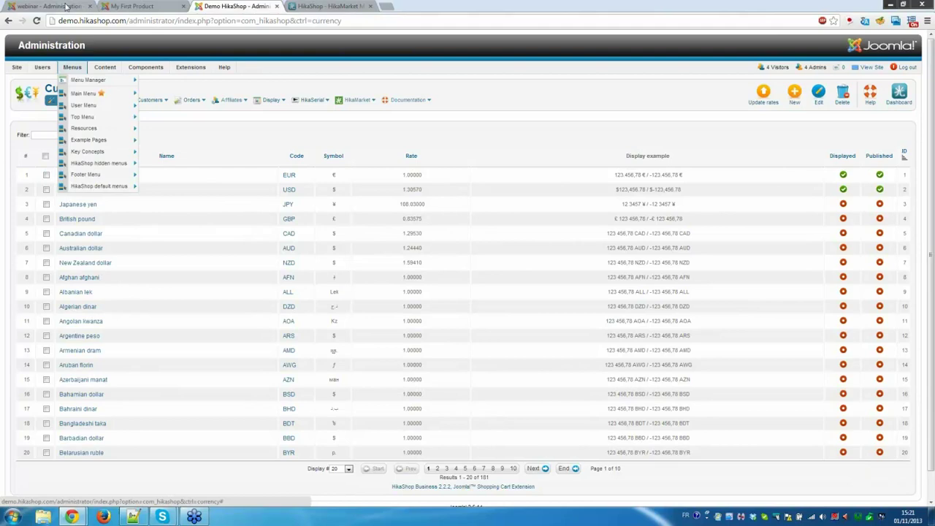
left_click(51, 6)
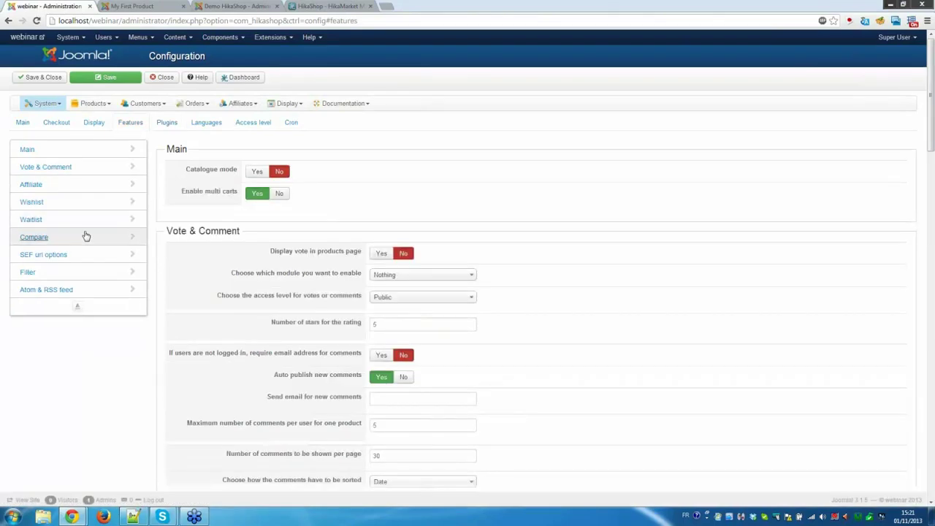
left_click(167, 122)
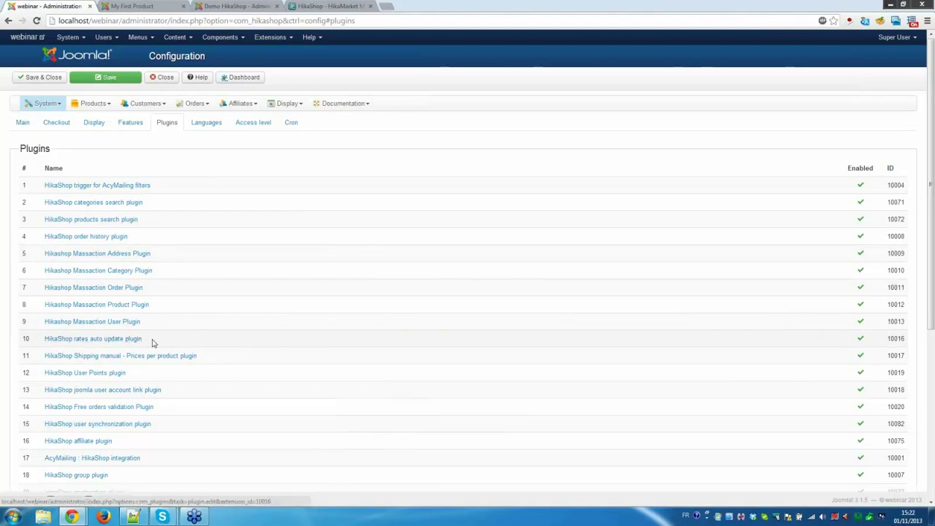
left_click_drag(150, 342, 42, 339)
left_click(43, 340)
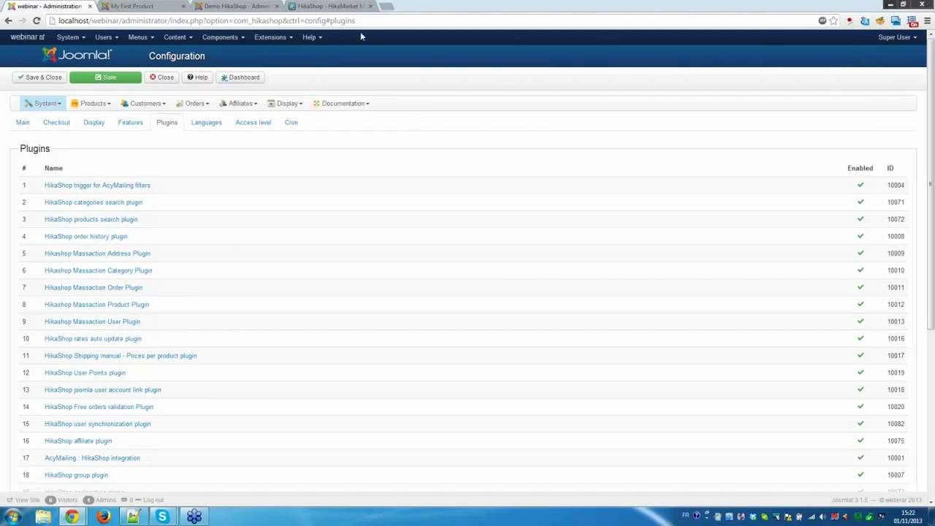
Go to hikashop.com's support forum and browse boards such as Install & Update, Content Creation and Checkout.
left_click(332, 6)
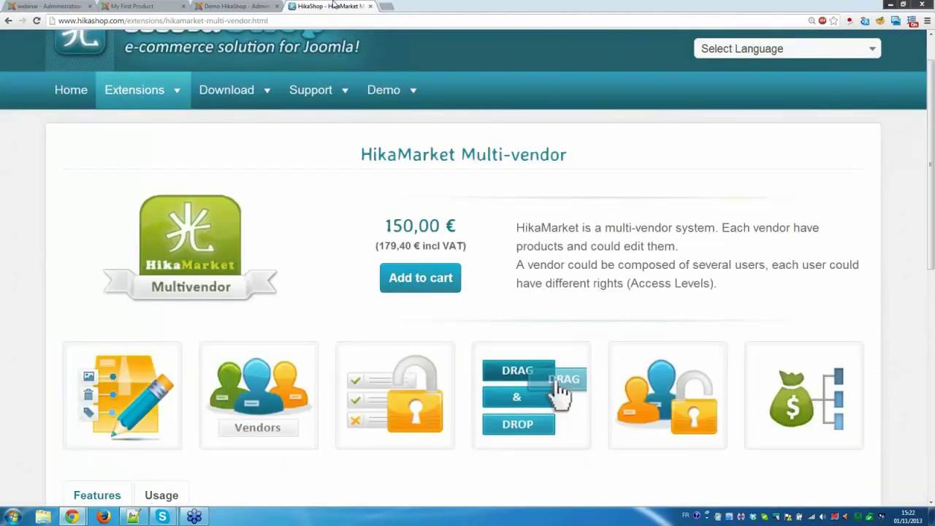
mouse_move(314, 89)
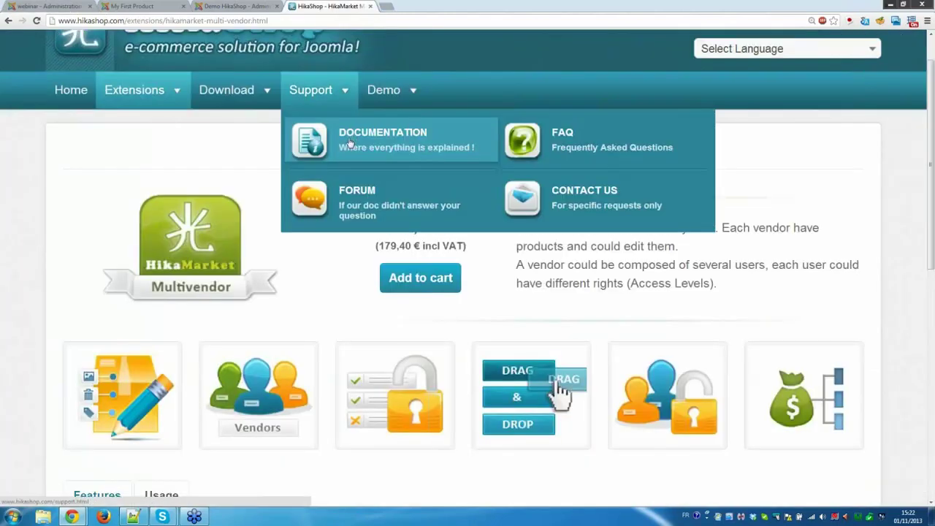
left_click(365, 200)
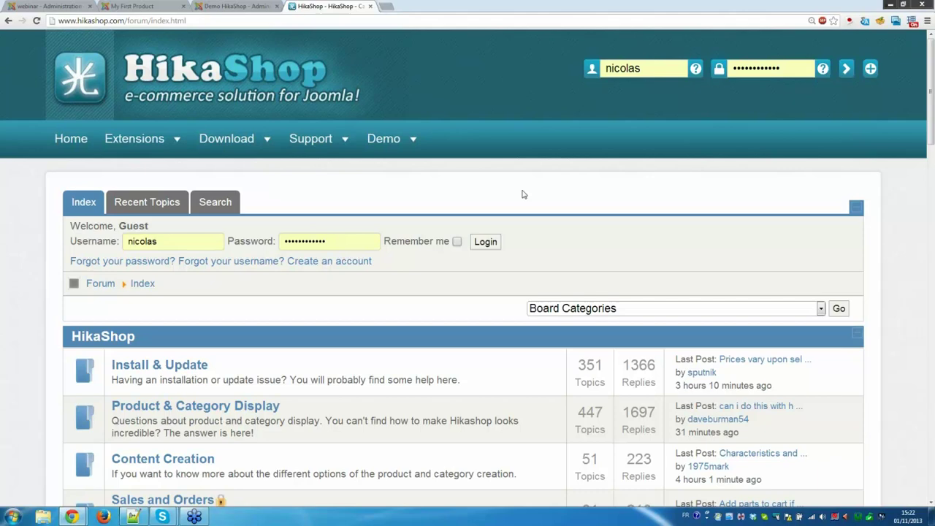
scroll(522, 195, "down", 1)
scroll(523, 194, "down", 3)
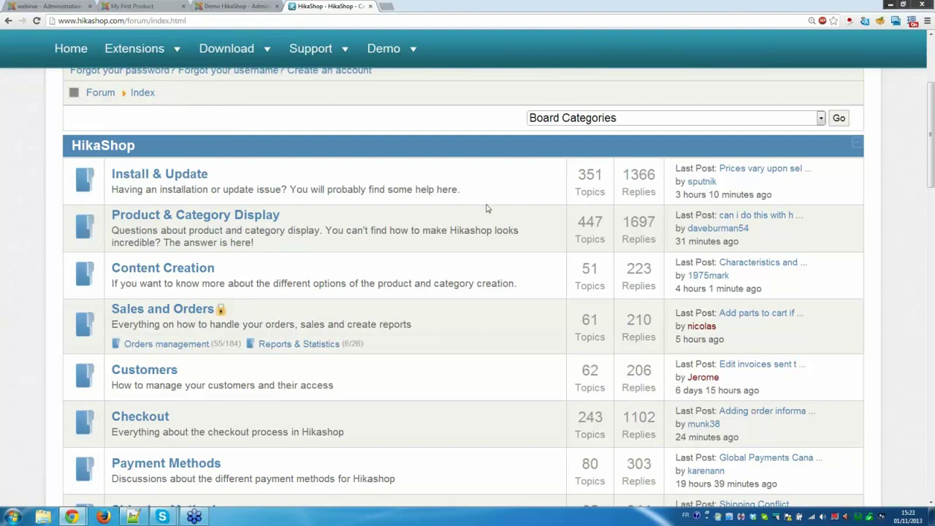
scroll(488, 208, "up", 1)
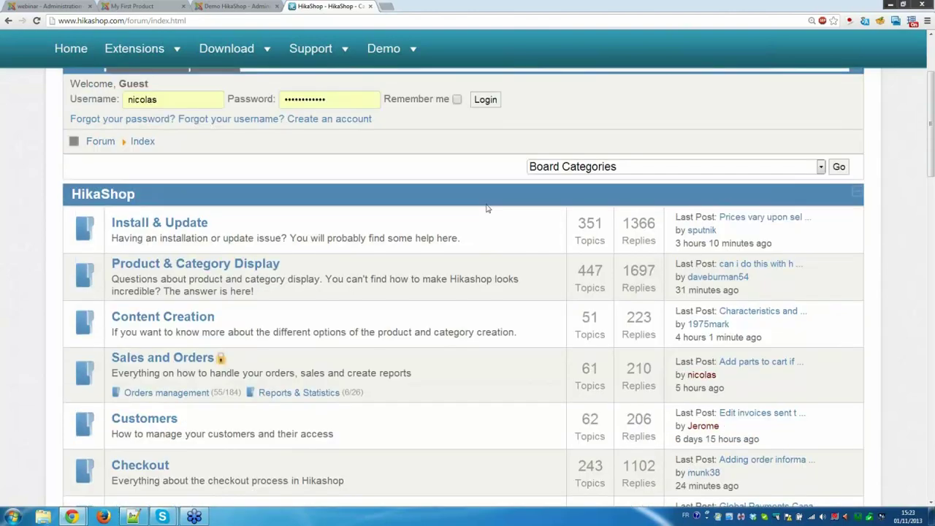
scroll(487, 208, "up", 3)
mouse_move(487, 212)
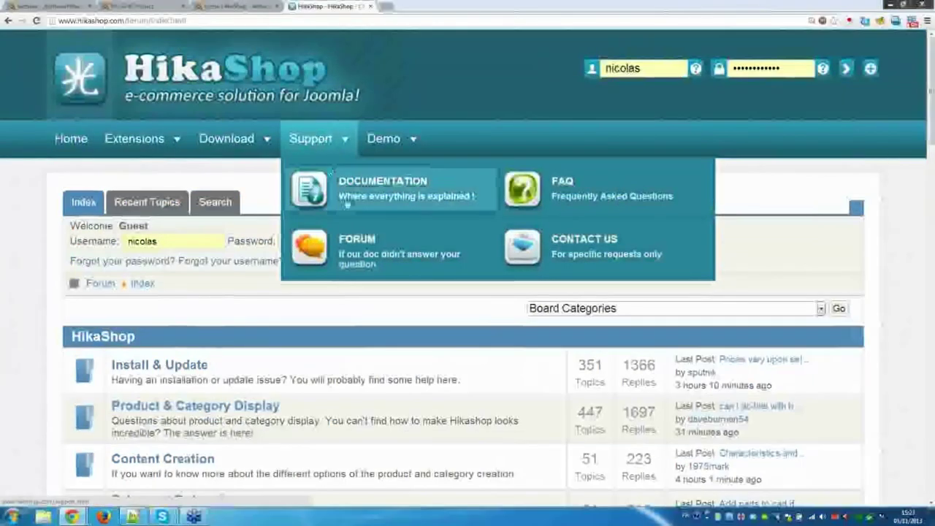
Open the HikaShop Contact Form page and scroll down through its fields.
left_click(578, 252)
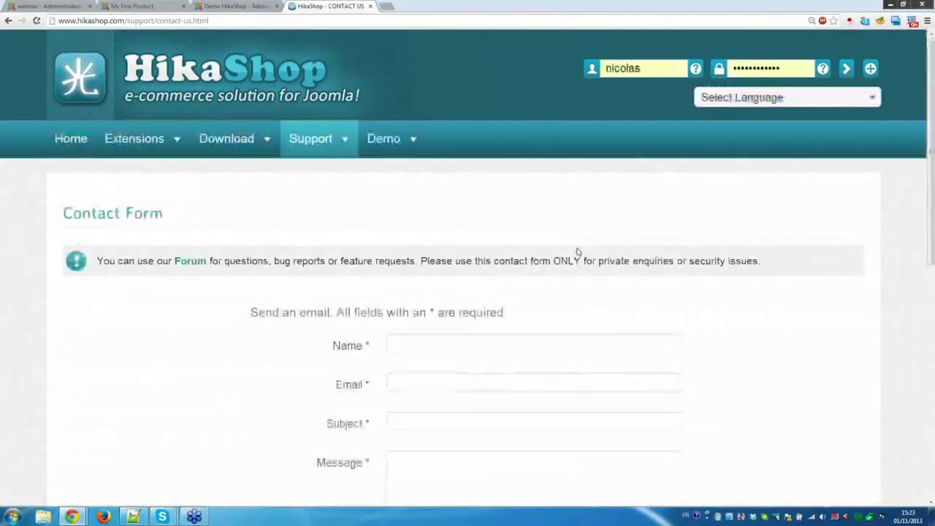
scroll(574, 251, "down", 1)
scroll(497, 314, "down", 3)
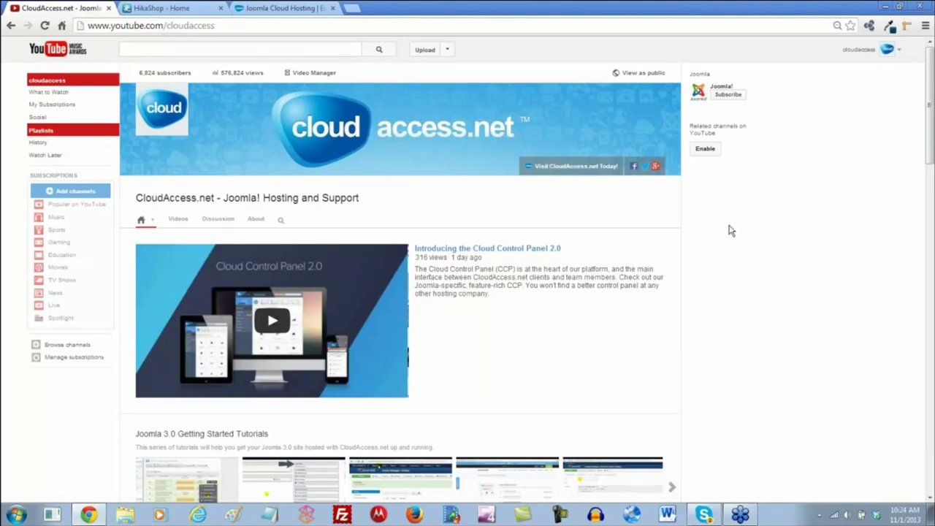
scroll(730, 231, "down", 4)
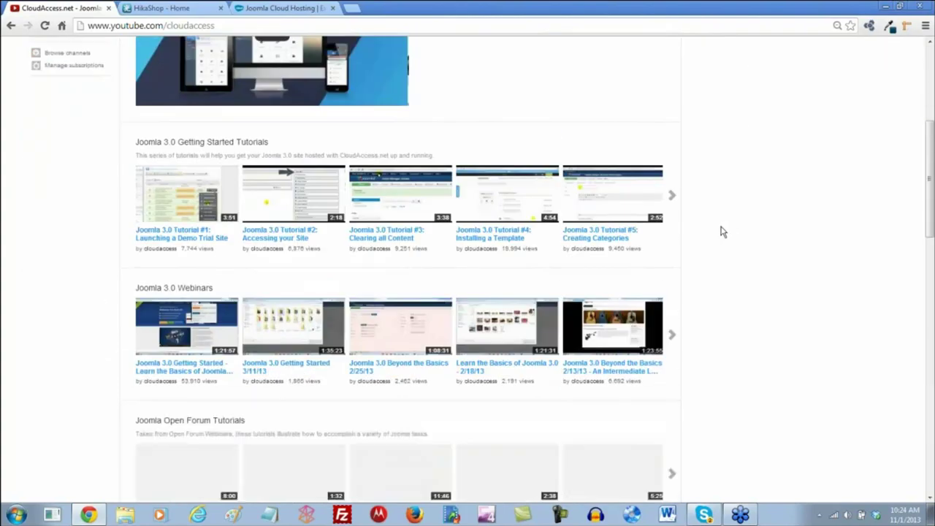
scroll(722, 232, "down", 3)
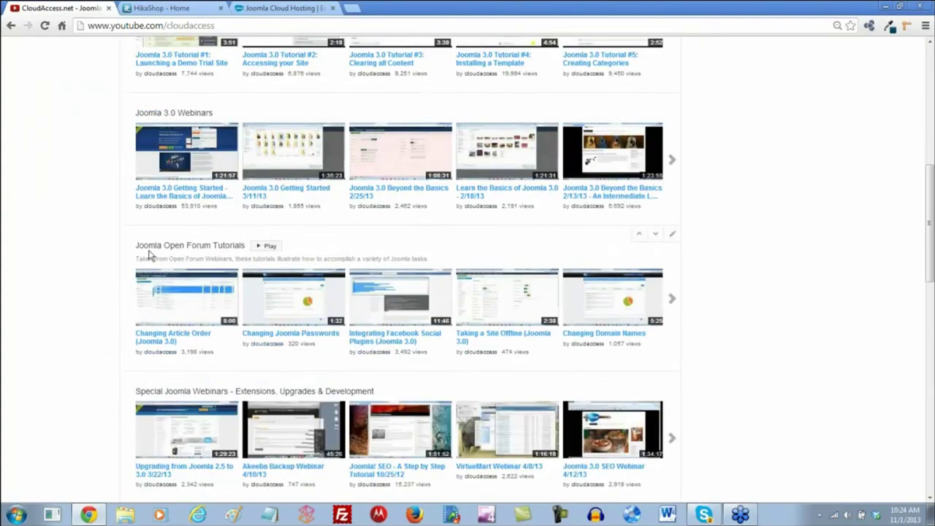
scroll(109, 297, "down", 2)
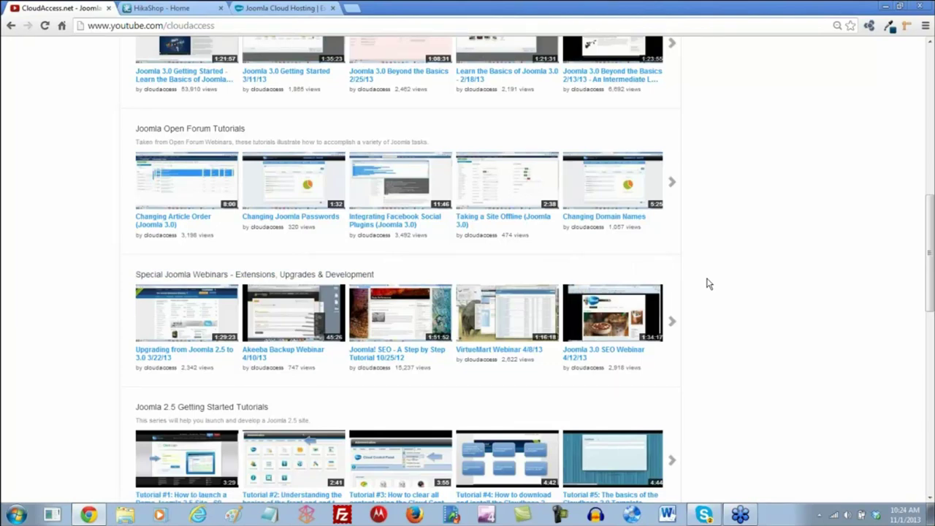
scroll(706, 283, "up", 8)
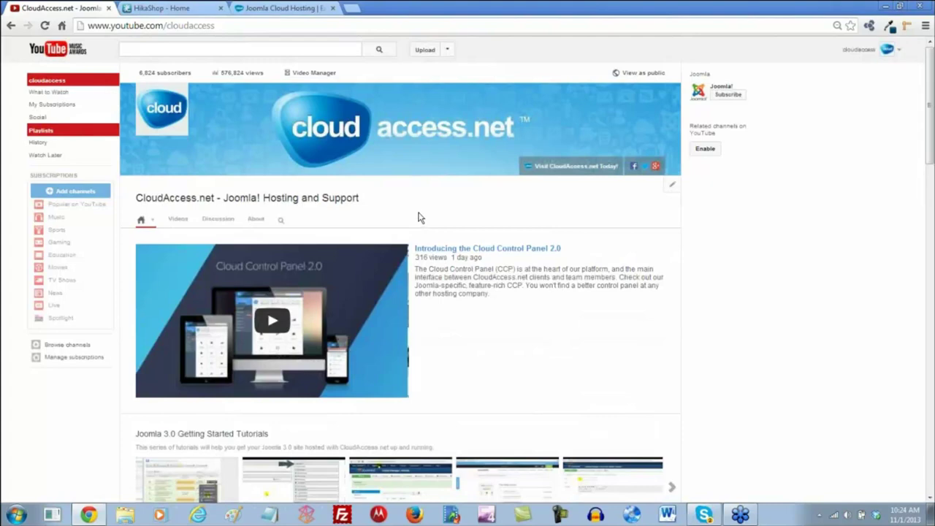
Return to the HikaShop - Home tab, whose slider shows the Multi-vendor feature.
left_click(158, 8)
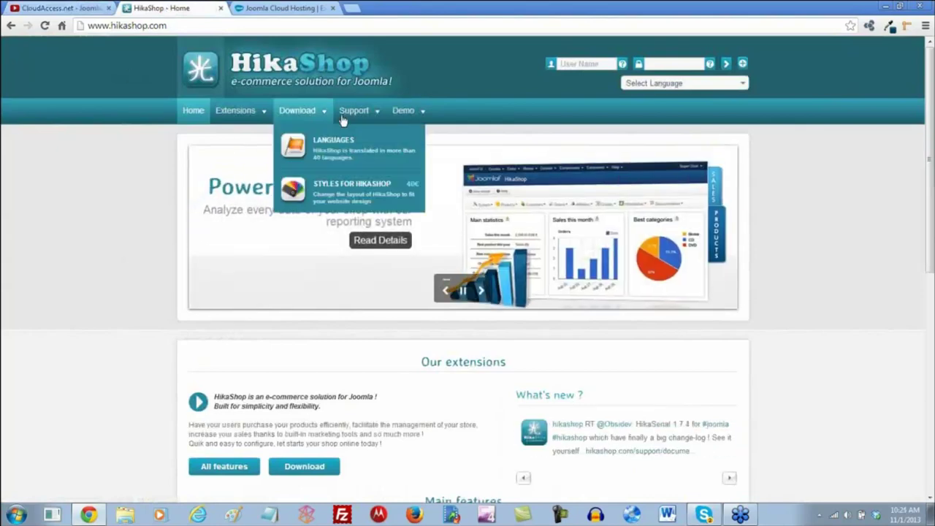
mouse_move(354, 110)
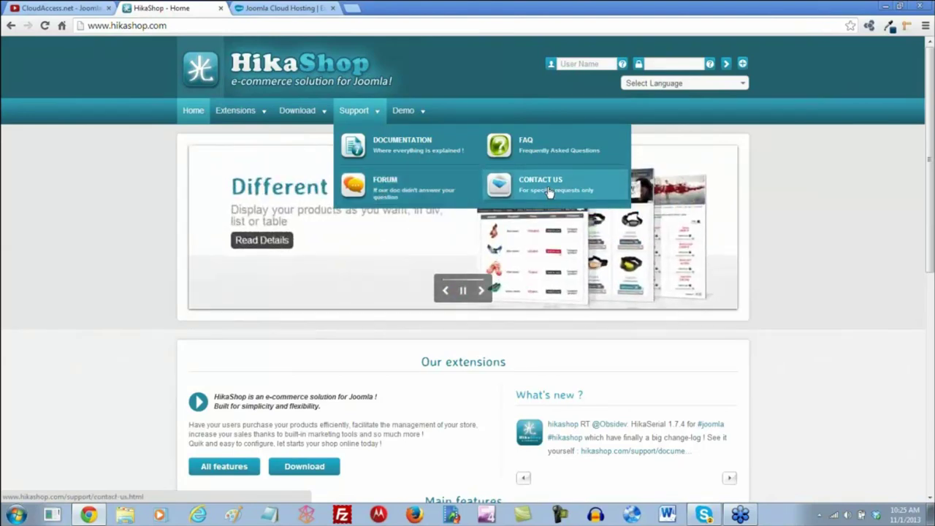
Open CloudAccess.net's Training > Joomla Webinars page and browse listings from HikaShop through Quick2Cart.
left_click(270, 11)
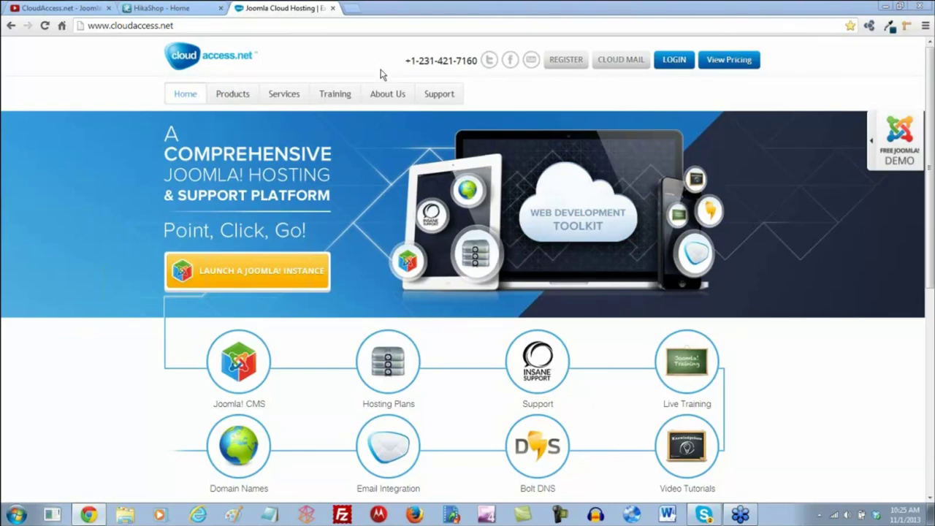
mouse_move(334, 95)
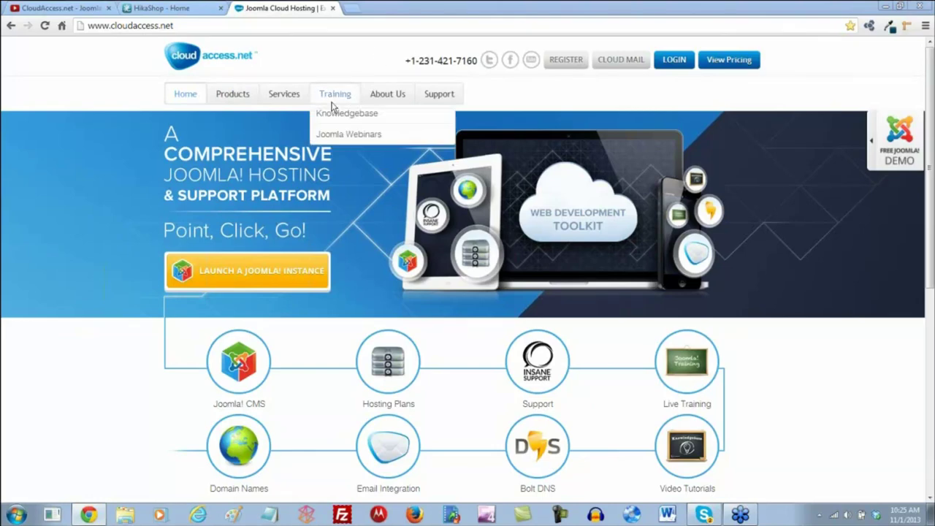
left_click(334, 168)
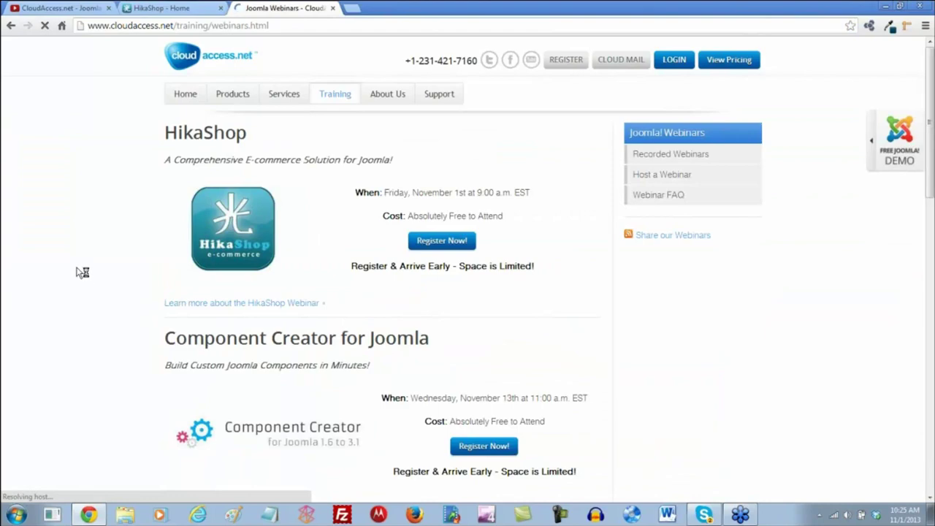
scroll(92, 282, "down", 2)
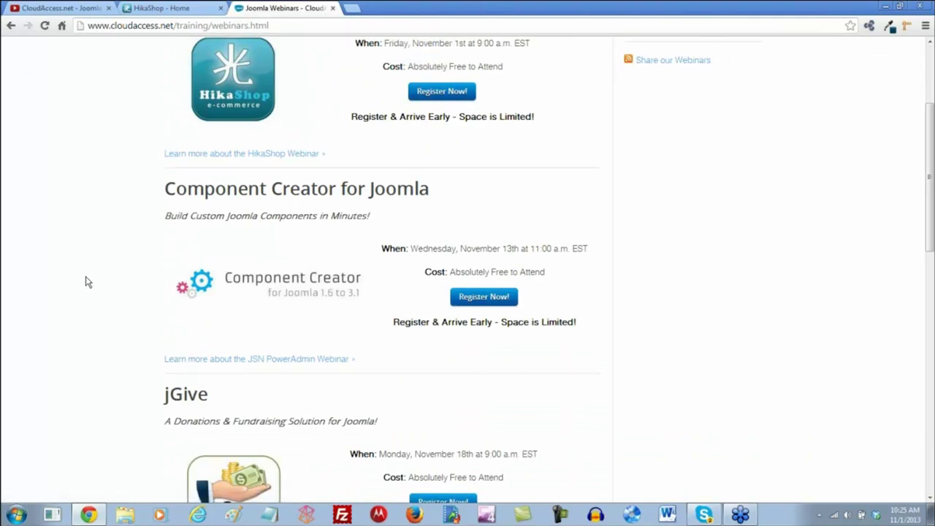
scroll(238, 309, "down", 1)
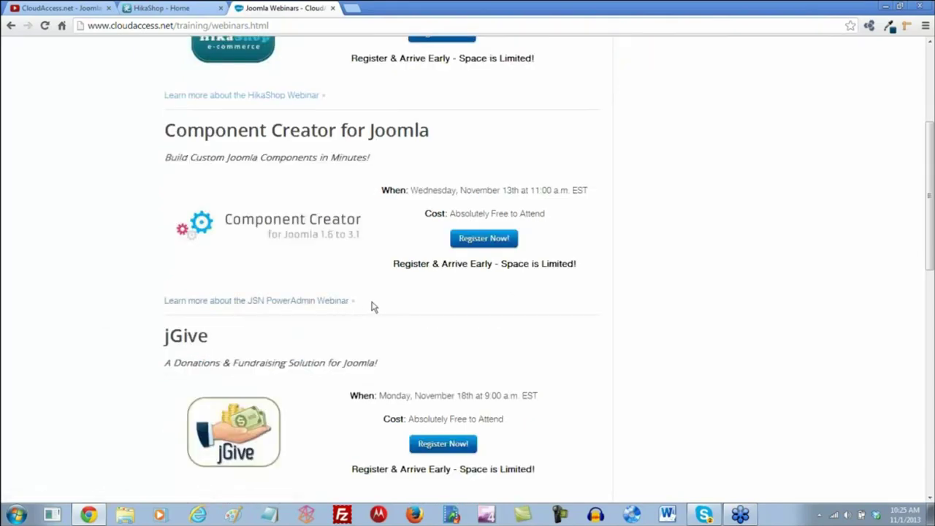
scroll(373, 308, "down", 3)
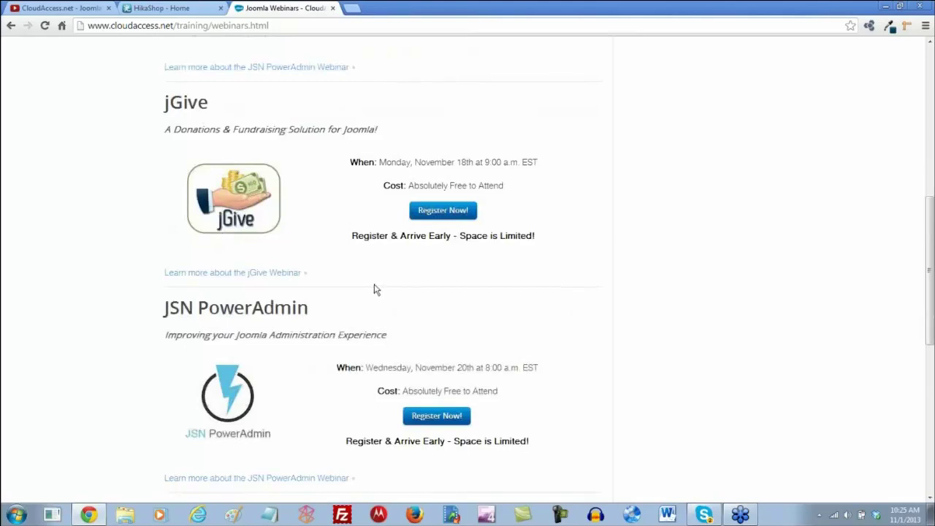
scroll(376, 288, "down", 3)
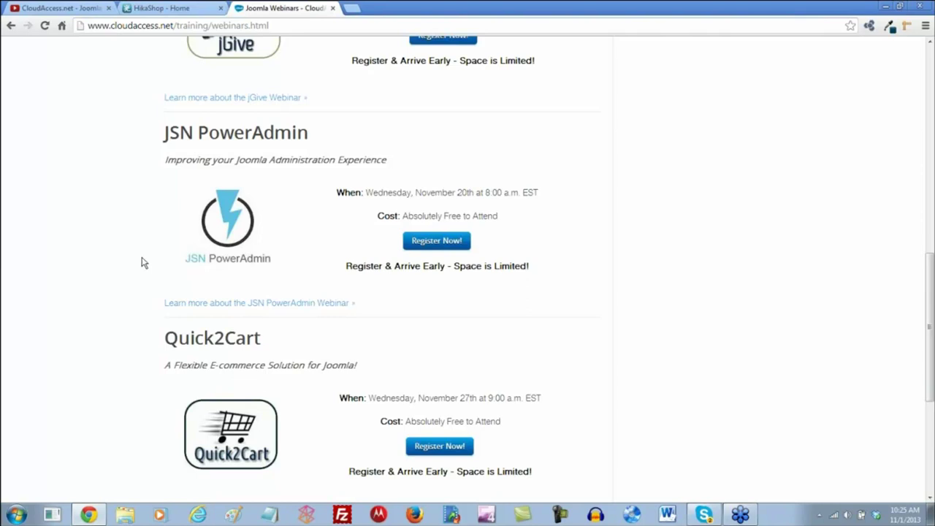
scroll(140, 262, "down", 3)
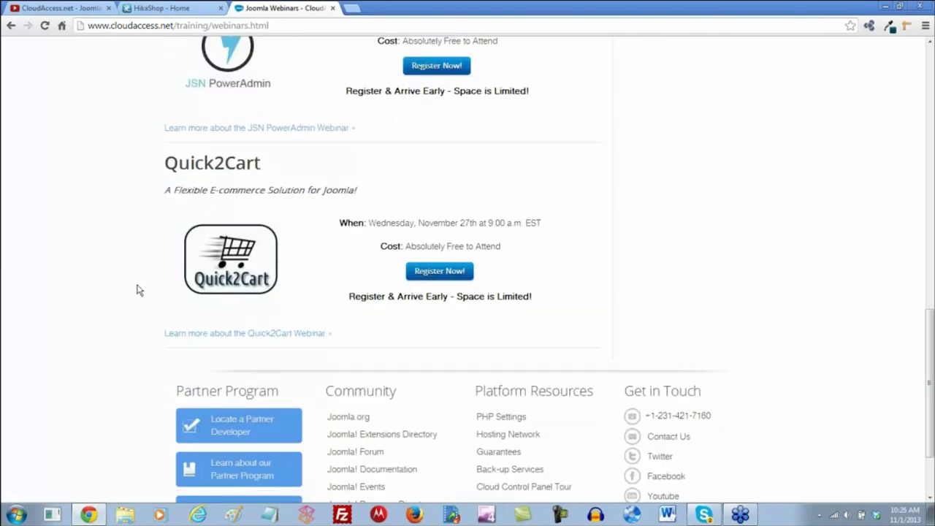
scroll(133, 281, "up", 10)
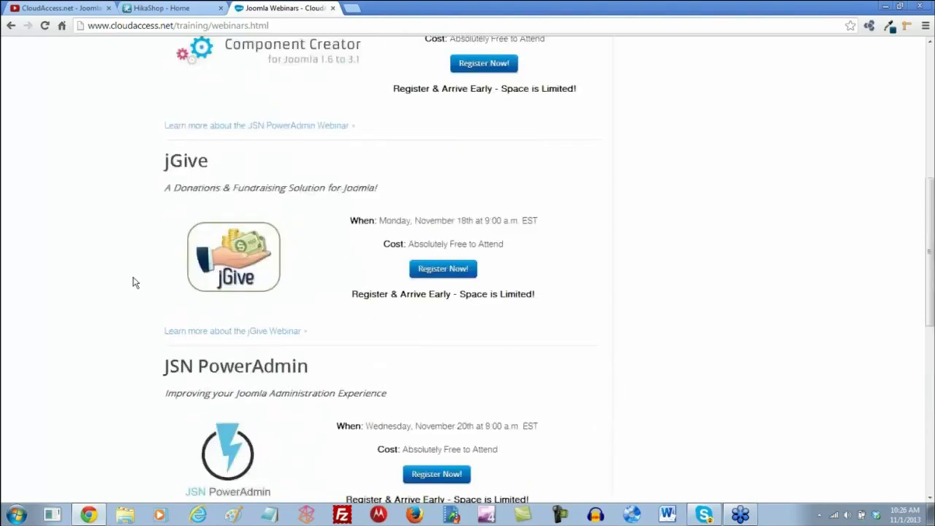
scroll(133, 282, "up", 1)
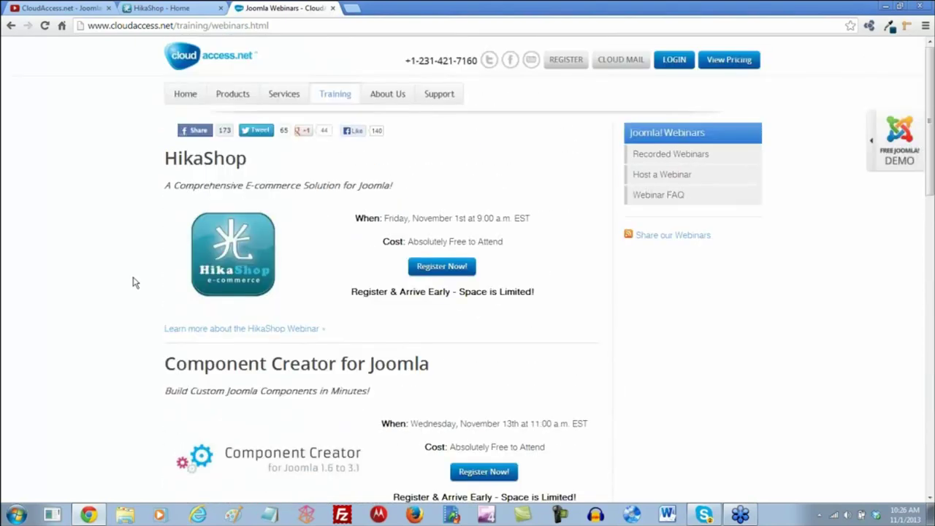